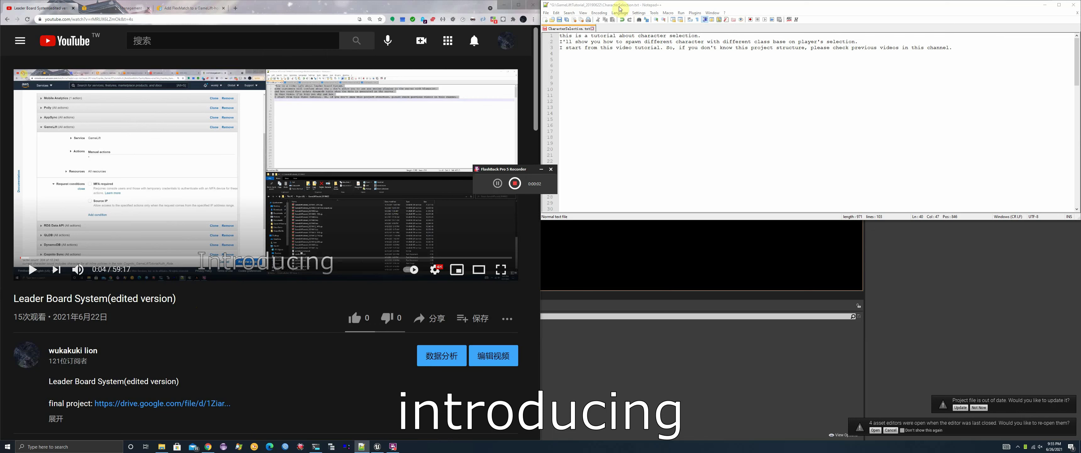
Read the character-selection intro notes and the video title, then bring the Unreal editor forward.
drag(561, 37, 729, 51)
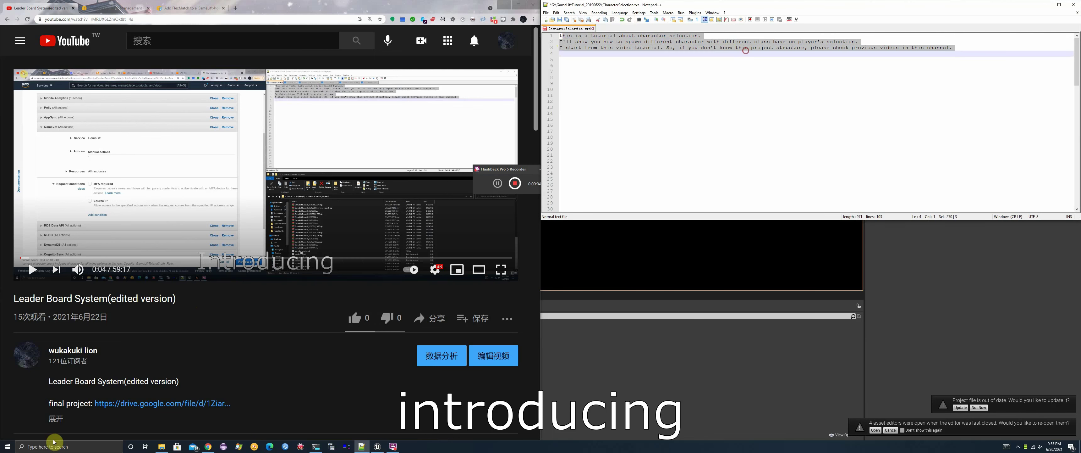
drag(169, 300, 36, 302)
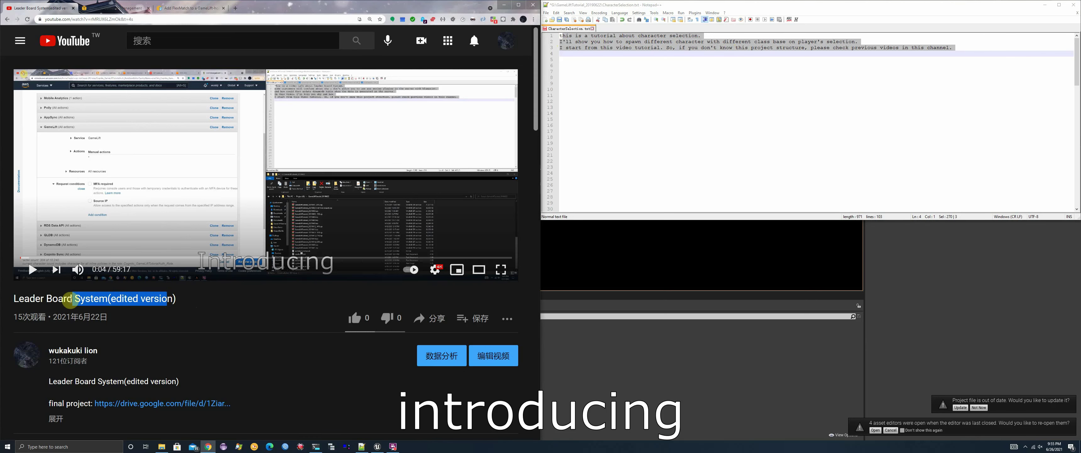
click(588, 381)
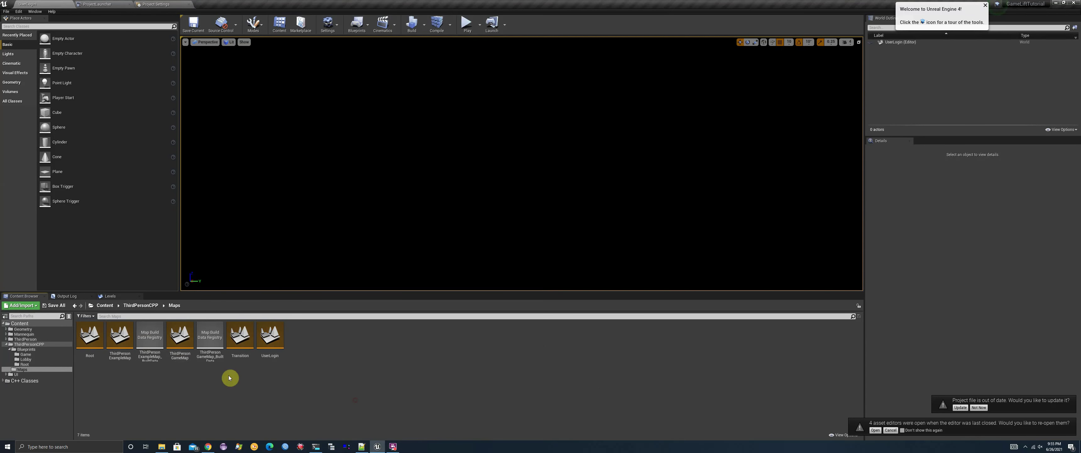
Open the ReadyUI widget from the Content > UI folder.
click(148, 305)
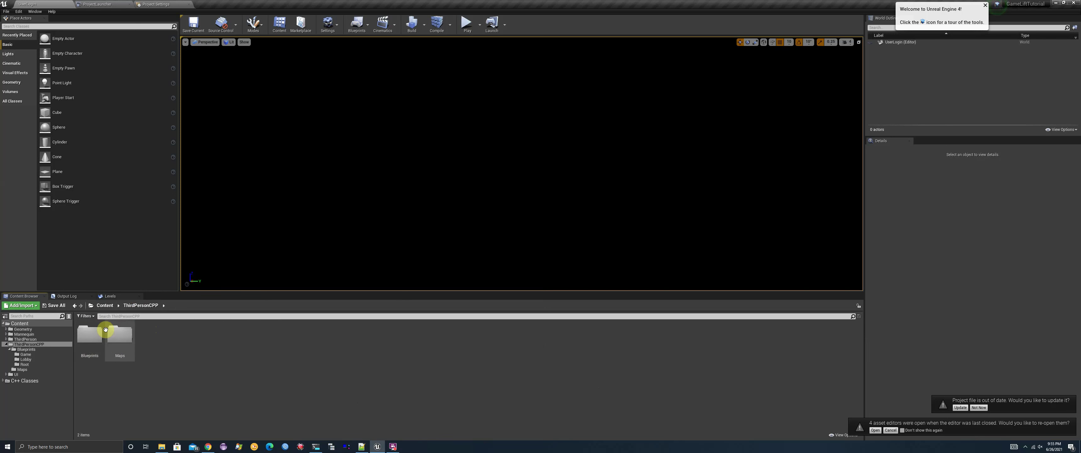
click(103, 306)
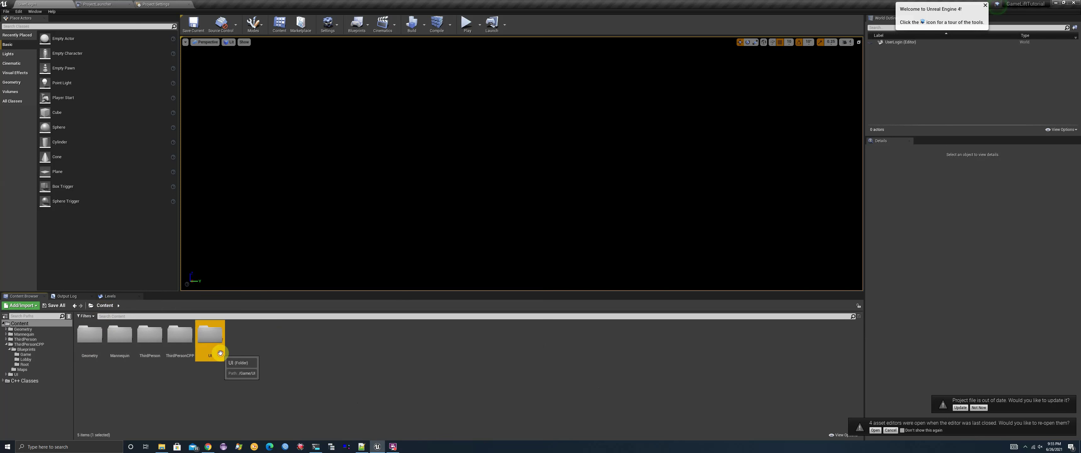
double_click(220, 353)
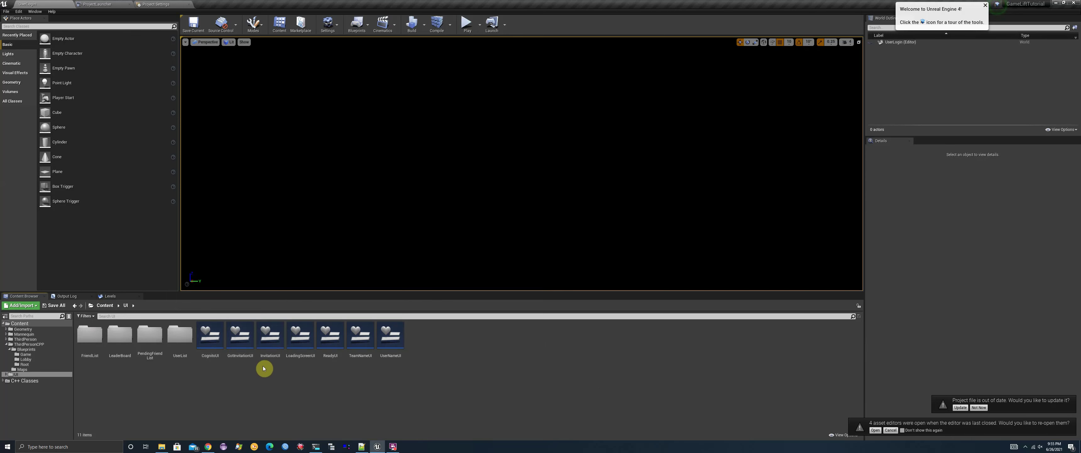
double_click(336, 346)
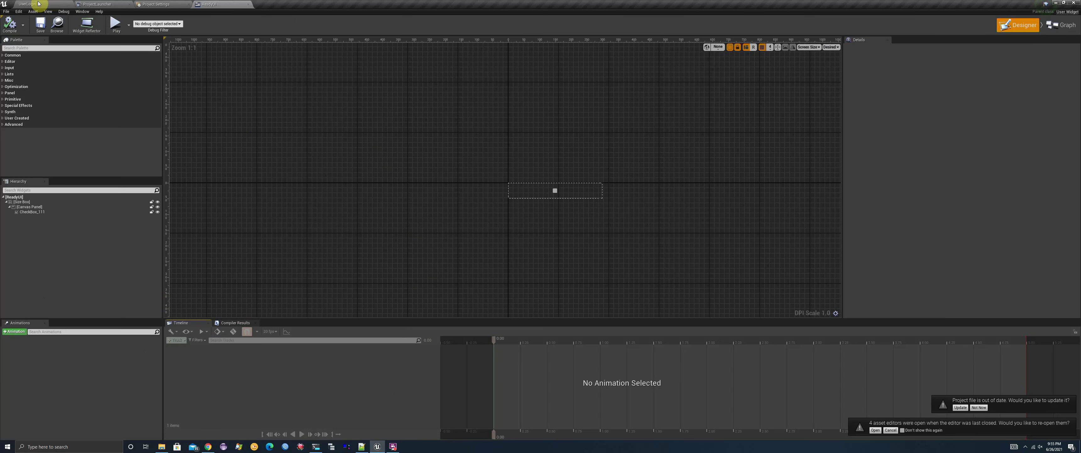
Browse to ThirdPersonCPP > Blueprints > Lobby and open ThirdPersonCharacter.
click(41, 6)
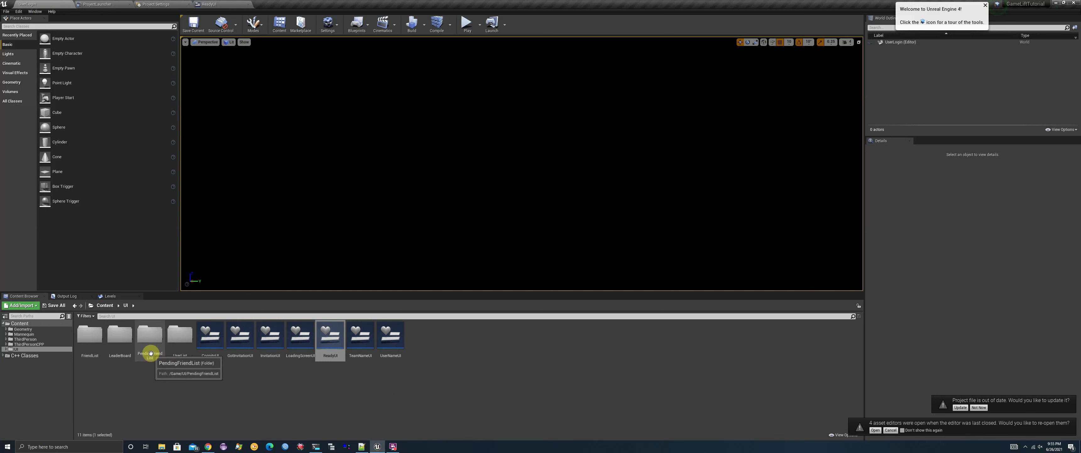
click(106, 305)
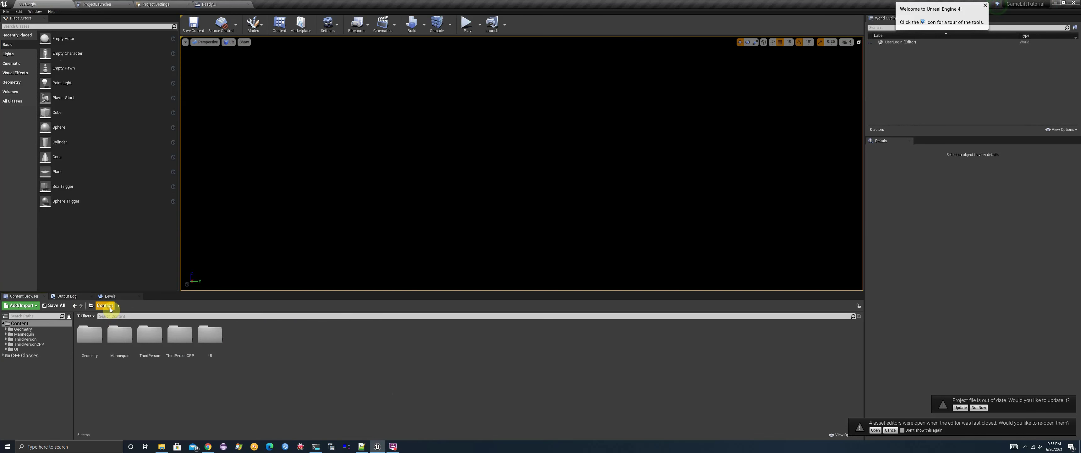
double_click(173, 342)
double_click(89, 335)
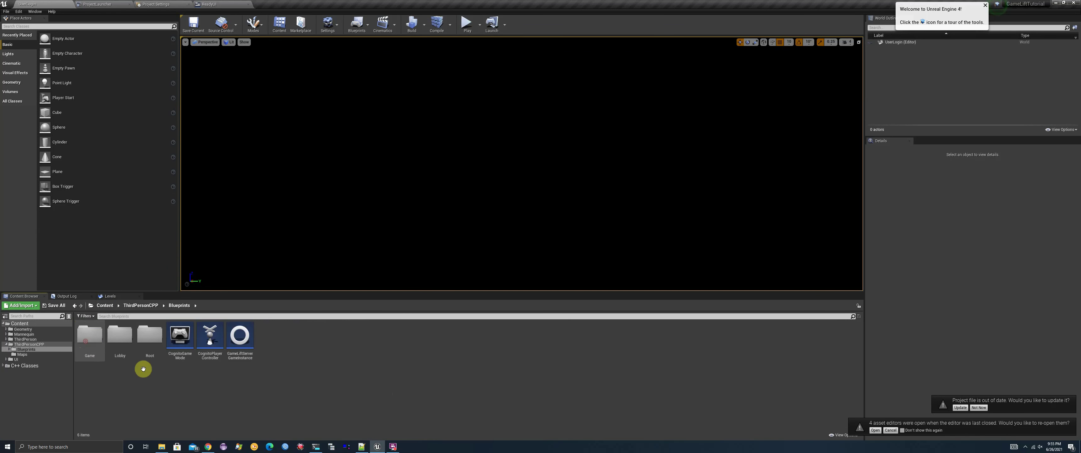
double_click(121, 346)
click(145, 342)
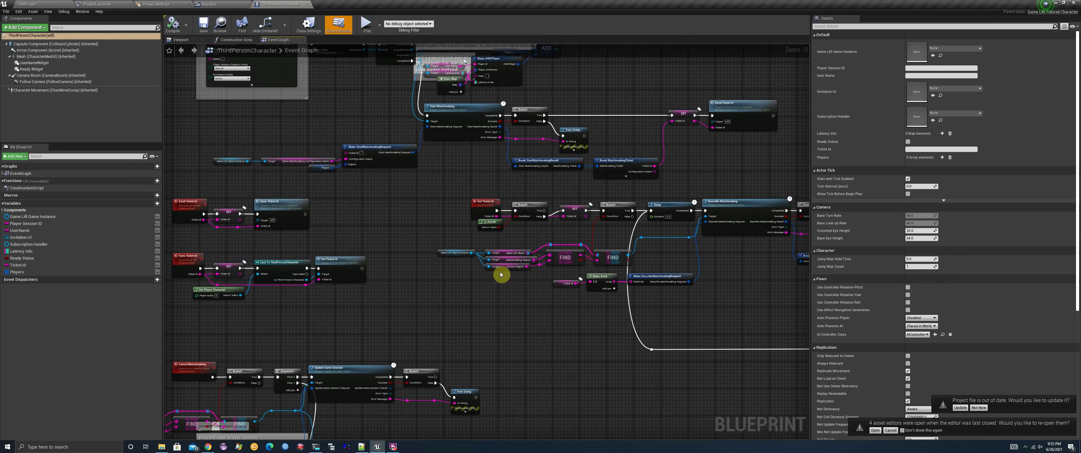
Select the Sync Ready node group and move it higher in the Event Graph.
scroll(500, 274, down, 1)
scroll(546, 273, down, 1)
scroll(608, 271, down, 1)
scroll(665, 270, down, 1)
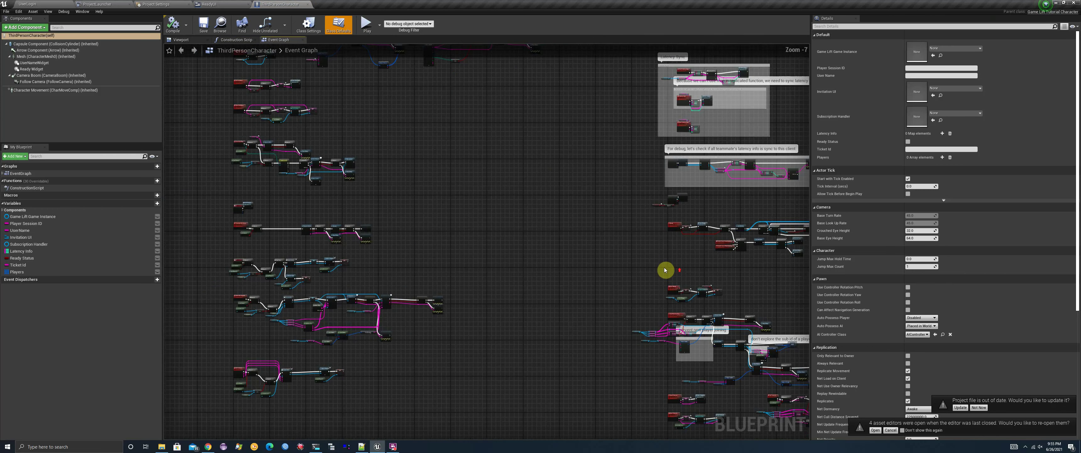
scroll(717, 273, up, 1)
scroll(595, 244, up, 1)
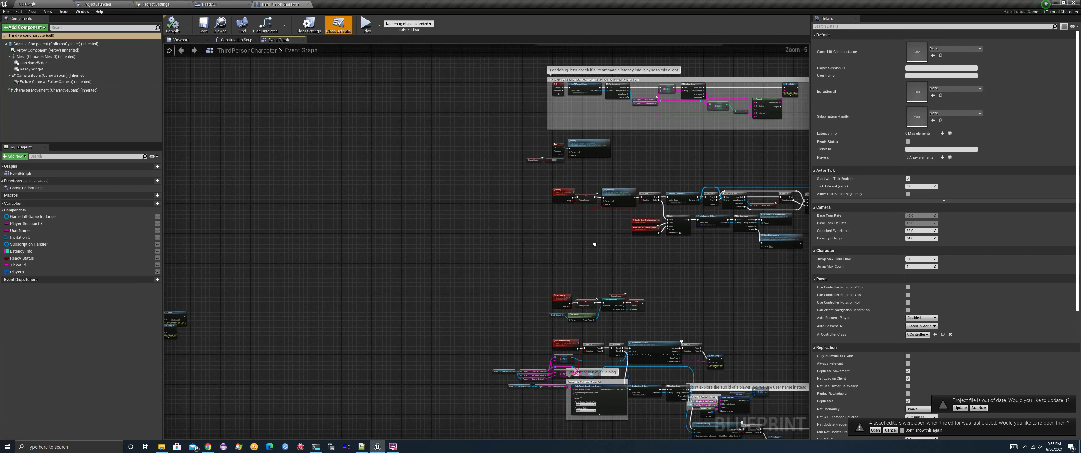
scroll(595, 252, up, 5)
drag(441, 271, 718, 371)
right_drag(733, 346, 737, 384)
drag(486, 381, 485, 261)
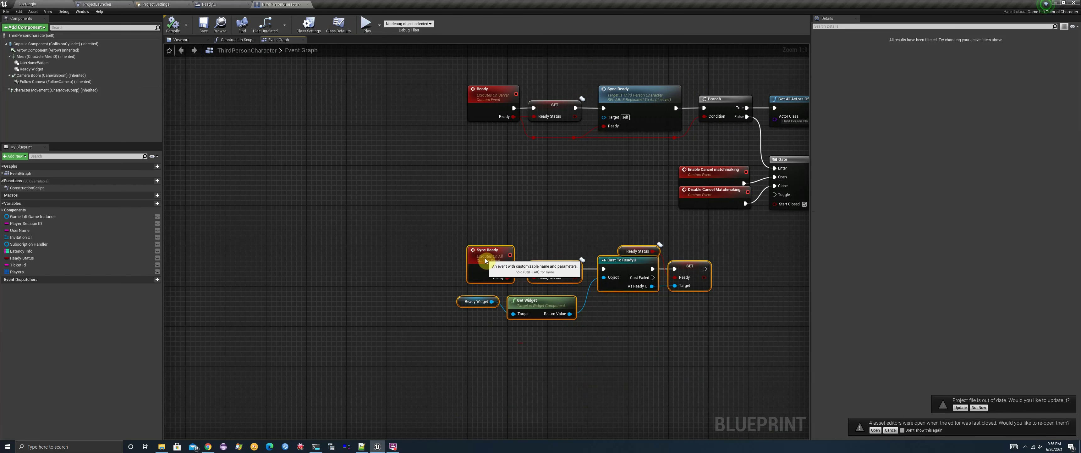
Save the ThirdPersonCharacter blueprint and return to the level editor.
scroll(521, 280, down, 3)
right_drag(485, 246, 554, 299)
click(204, 25)
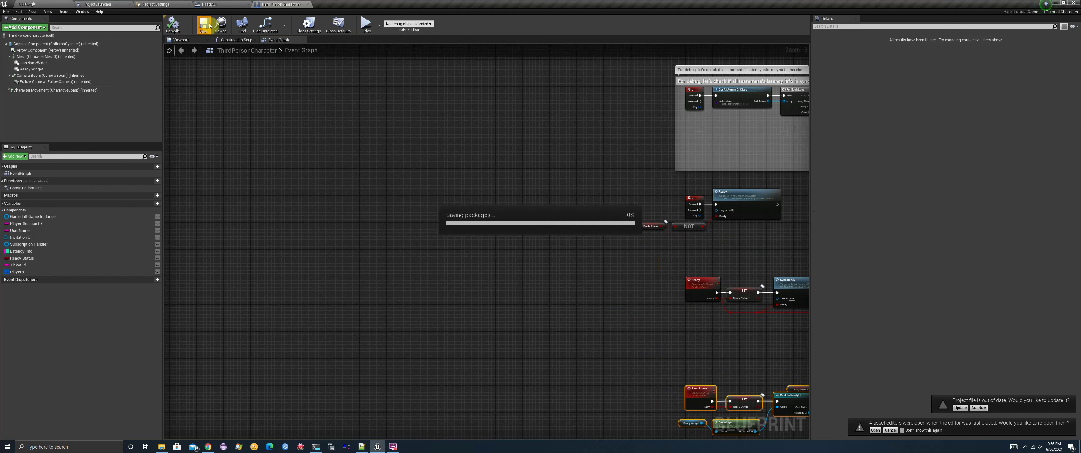
click(58, 3)
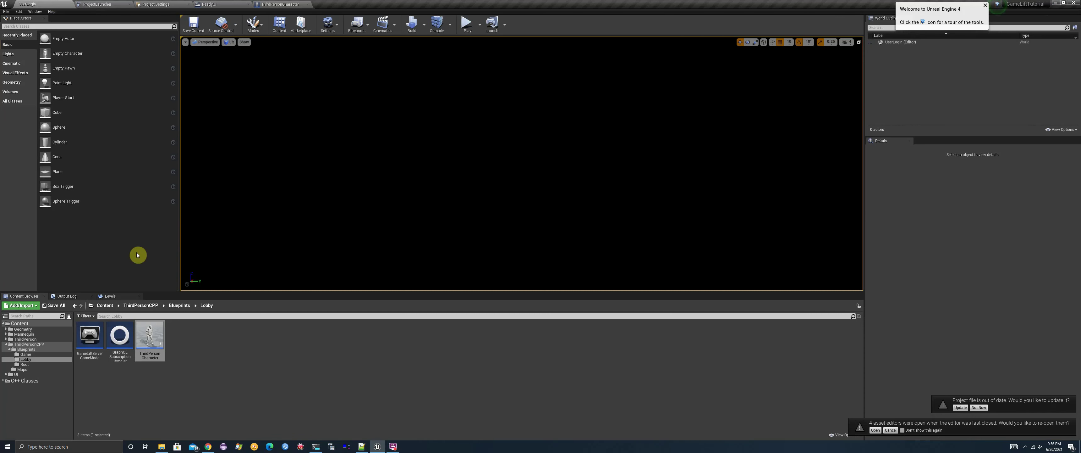
Add a GetLogFilePath node to the GameLiftServerGameInstance graph.
click(178, 305)
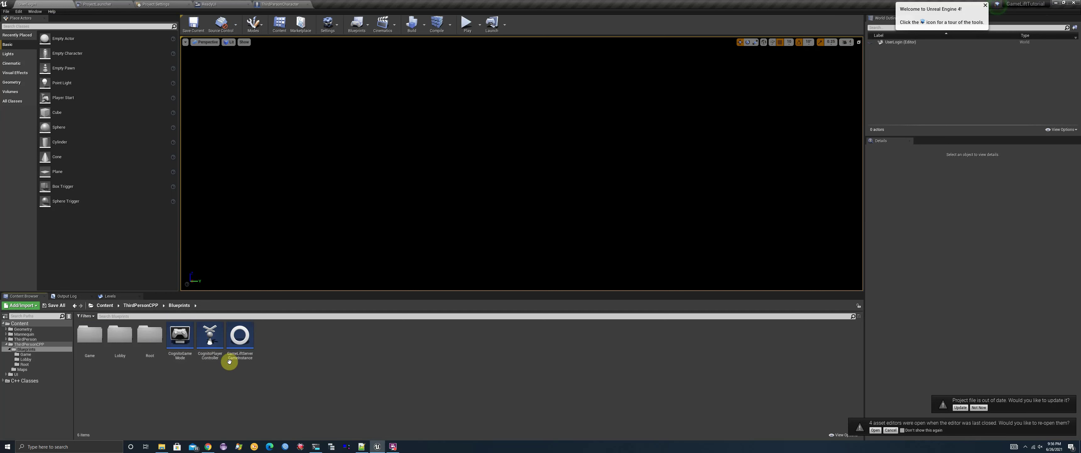
double_click(239, 340)
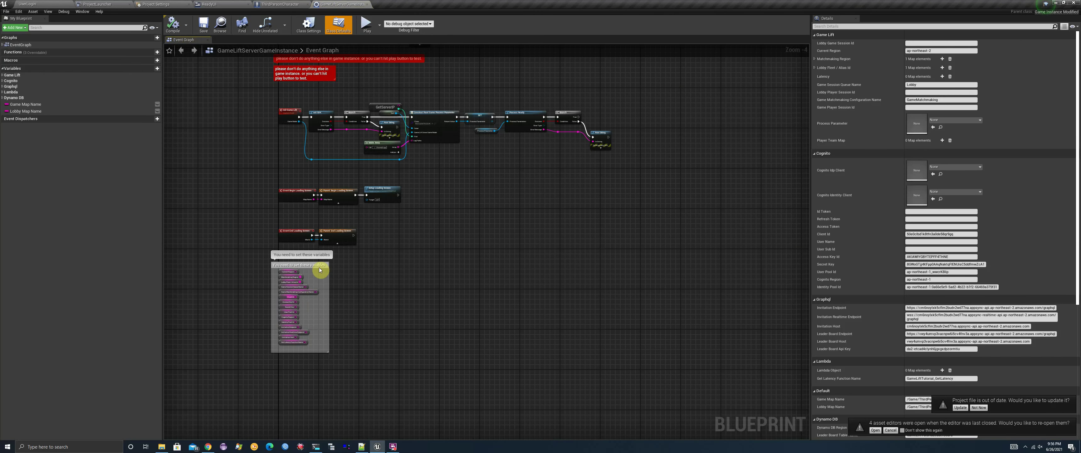
right_click(353, 203)
text(getlogfile)
key(Return)
Wire GetLogFilePath into Make Array's [0] entry, drop the comment, and save the blueprint.
drag(419, 214, 442, 215)
drag(354, 214, 385, 214)
text(cIt's a new node in the last update)
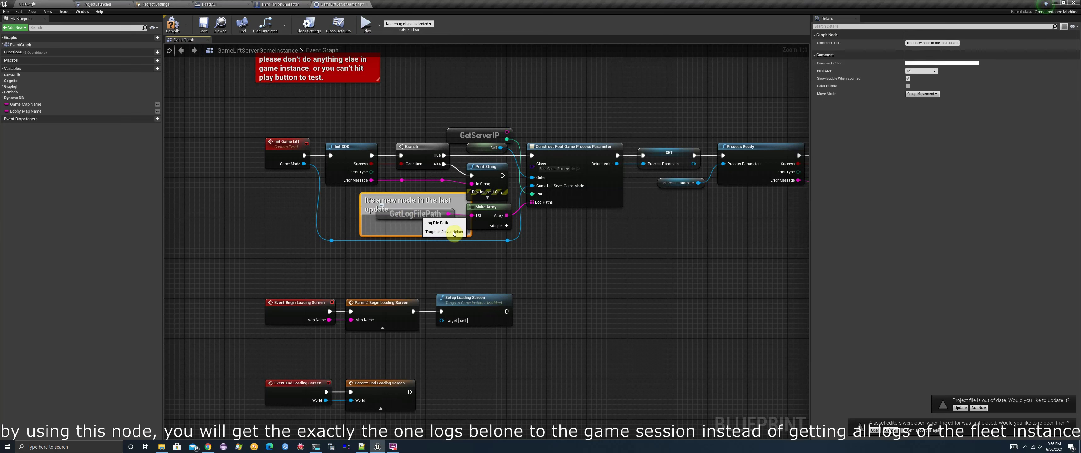
key(ctrl+z)
click(204, 25)
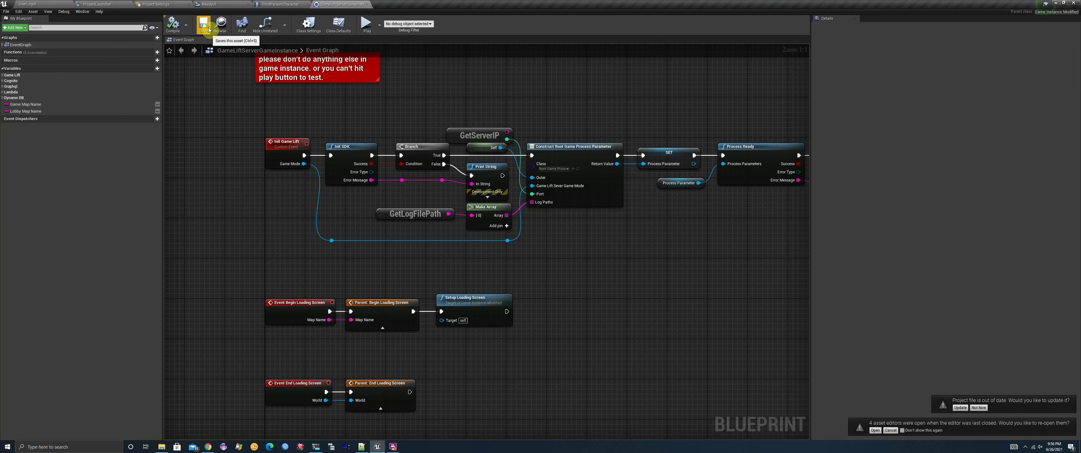
click(44, 5)
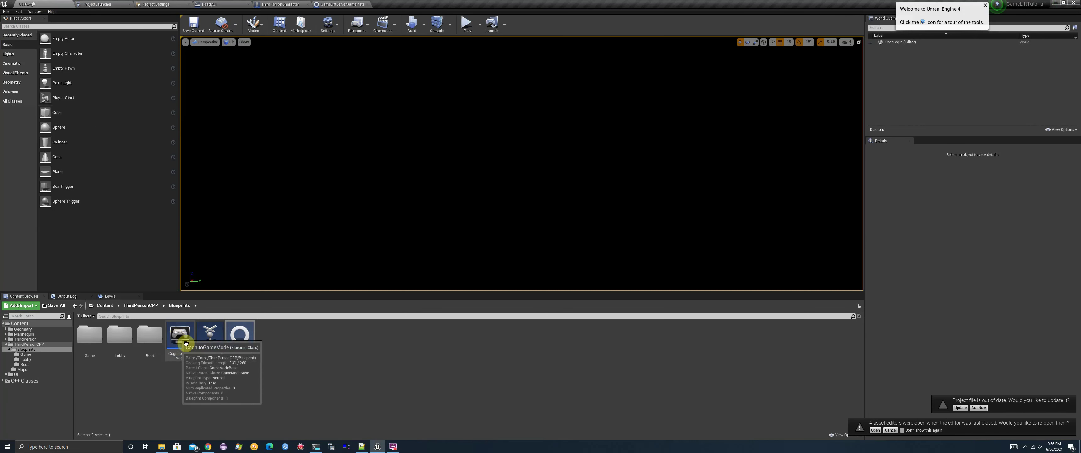
Open RootGameProcessParameter from the Root folder and review the GameLiftServerGameInstance graph.
double_click(149, 334)
double_click(119, 350)
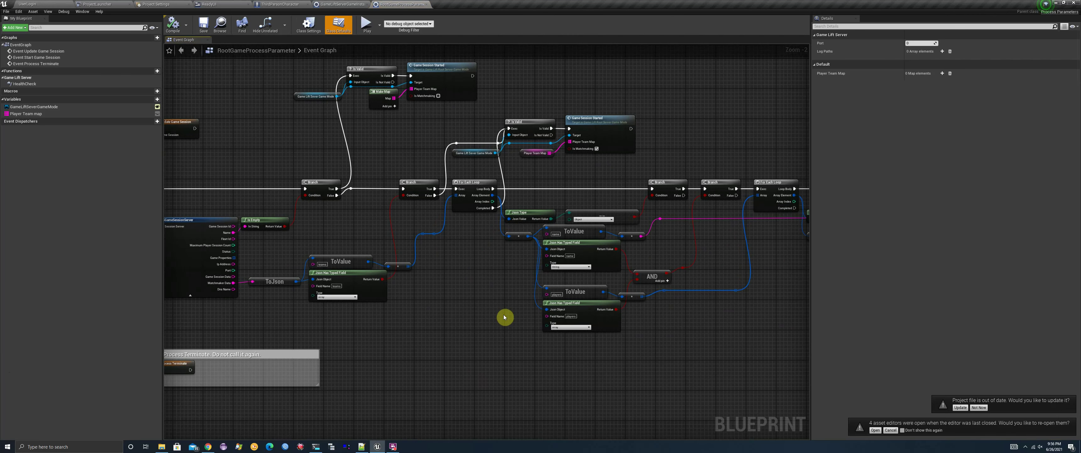
key(ctrl+Tab)
scroll(540, 294, down, 1)
scroll(591, 309, down, 2)
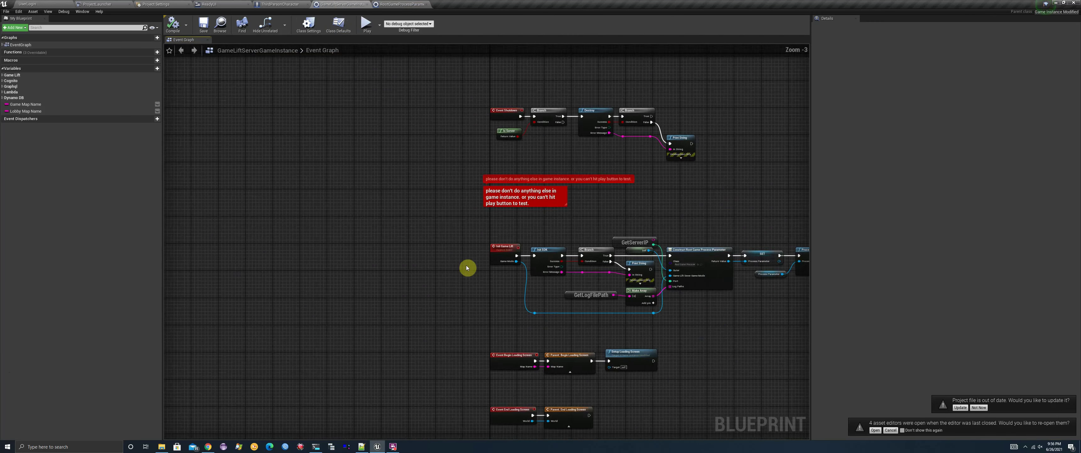
scroll(466, 265, down, 1)
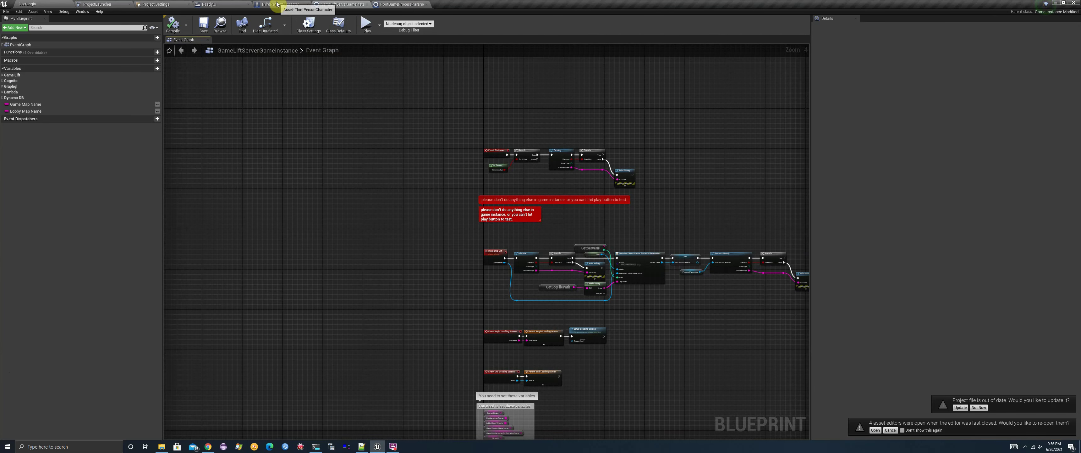
Glance at ThirdPersonCharacter, then go back to the Blueprints folder in the level editor.
click(279, 4)
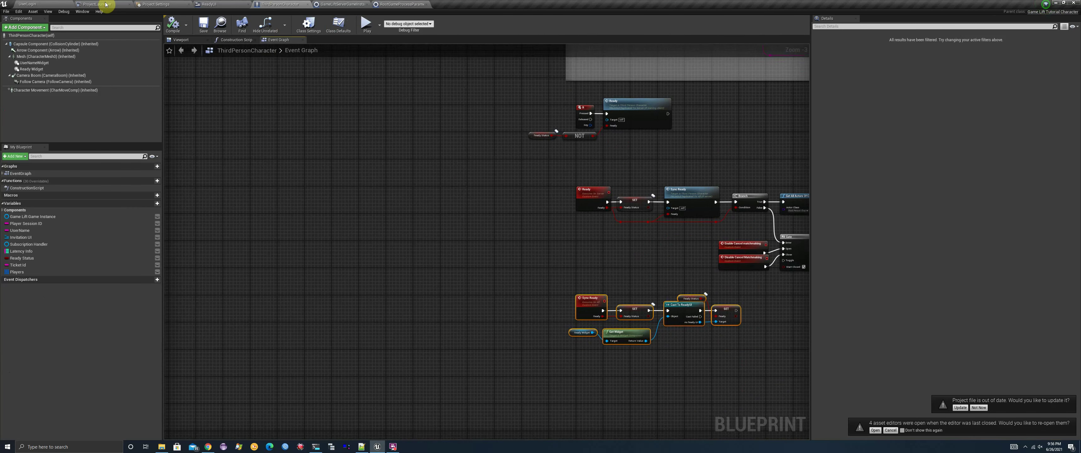
click(52, 3)
click(177, 306)
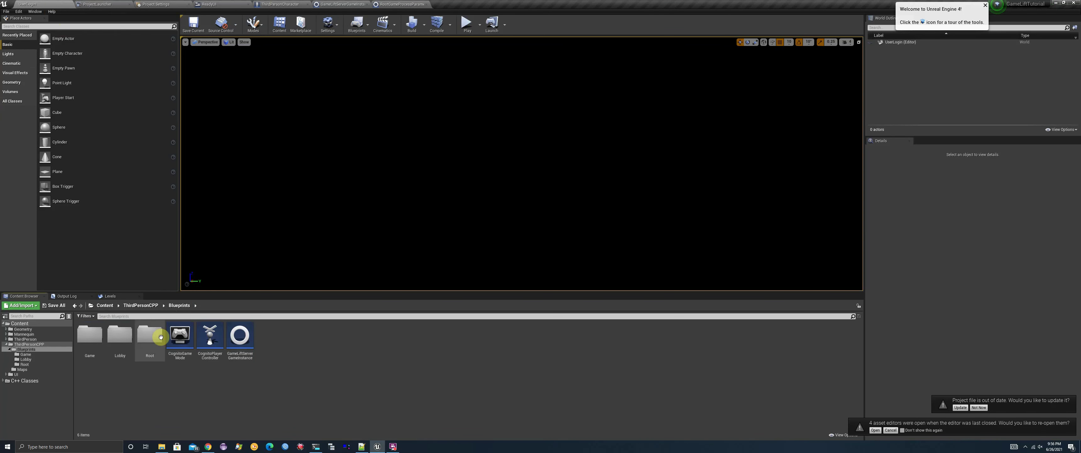
Create a child blueprint of ThirdPersonGameCharacter named ThirdPersonGameCharacter_Child_1.
double_click(89, 334)
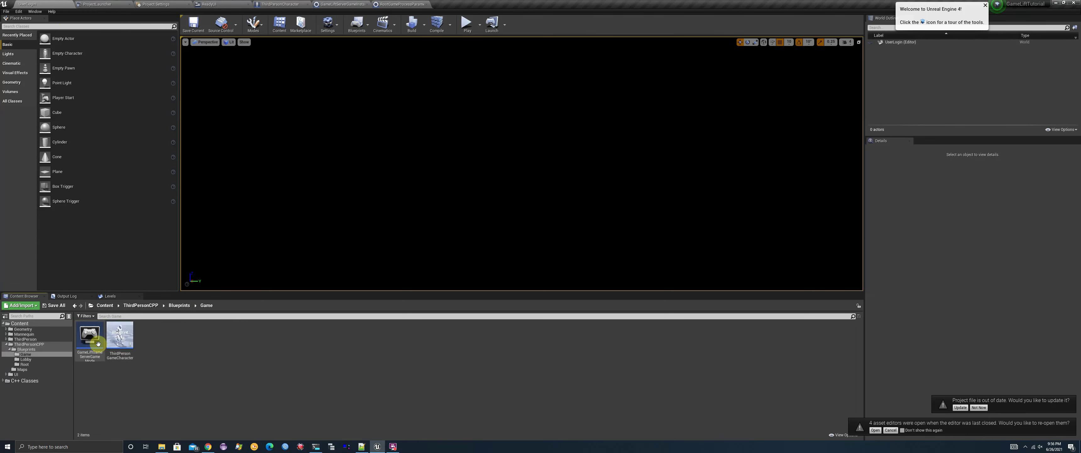
right_click(128, 340)
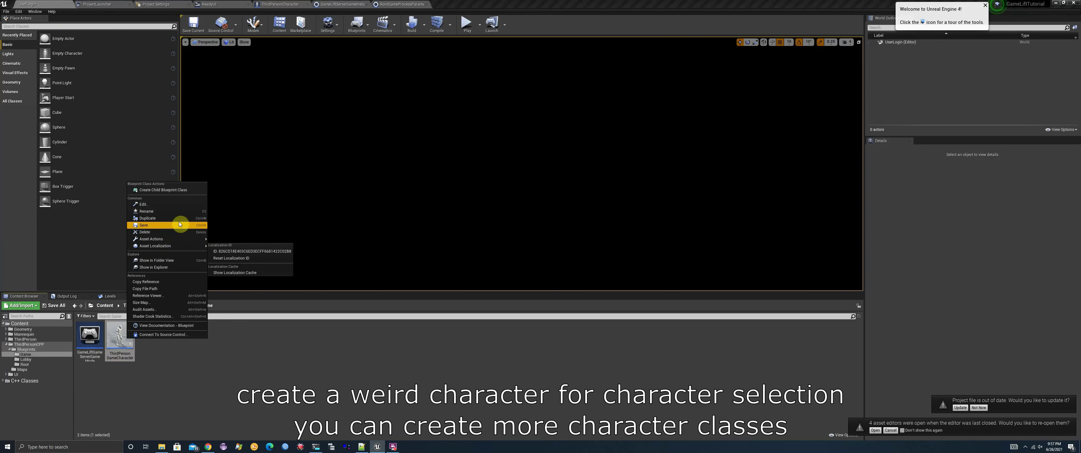
mouse_move(163, 239)
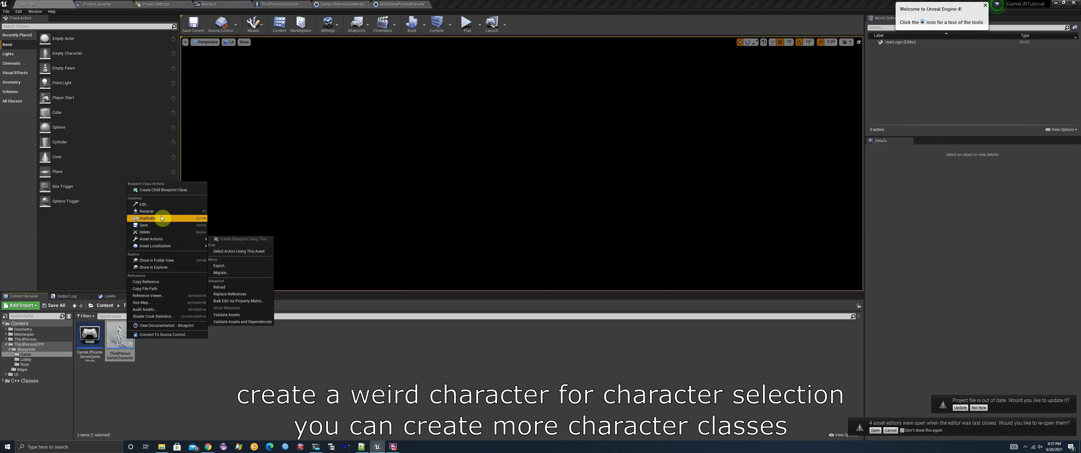
click(181, 192)
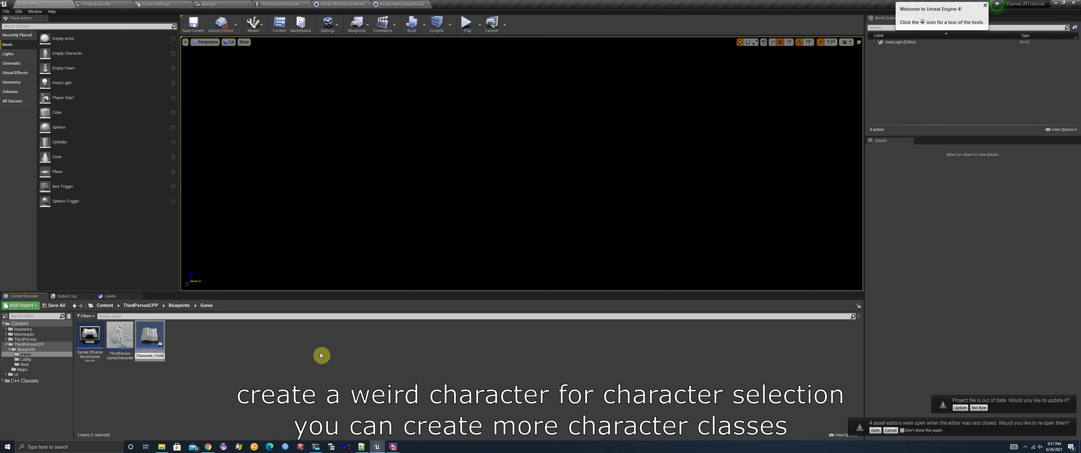
key(Return)
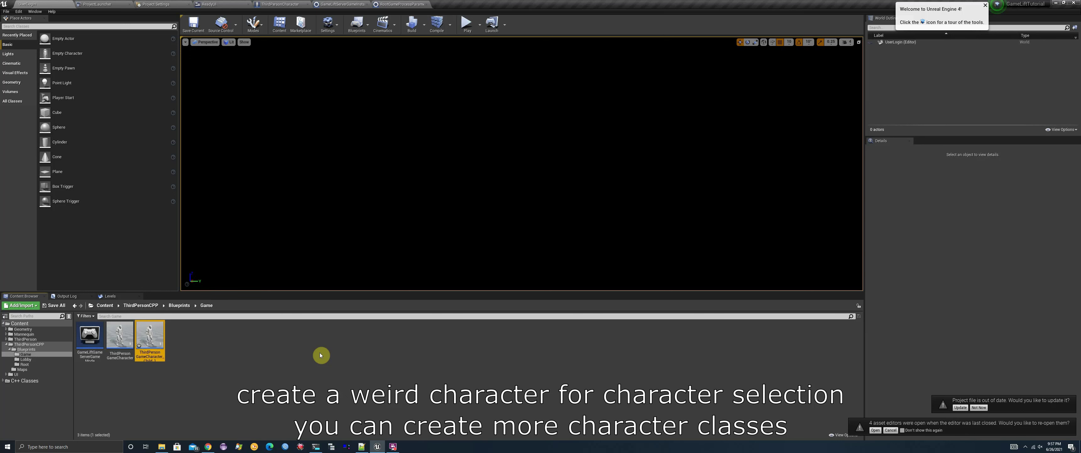
Save ThirdPersonGameCharacter_Child_1, then open it and dock it with the other editors.
click(56, 305)
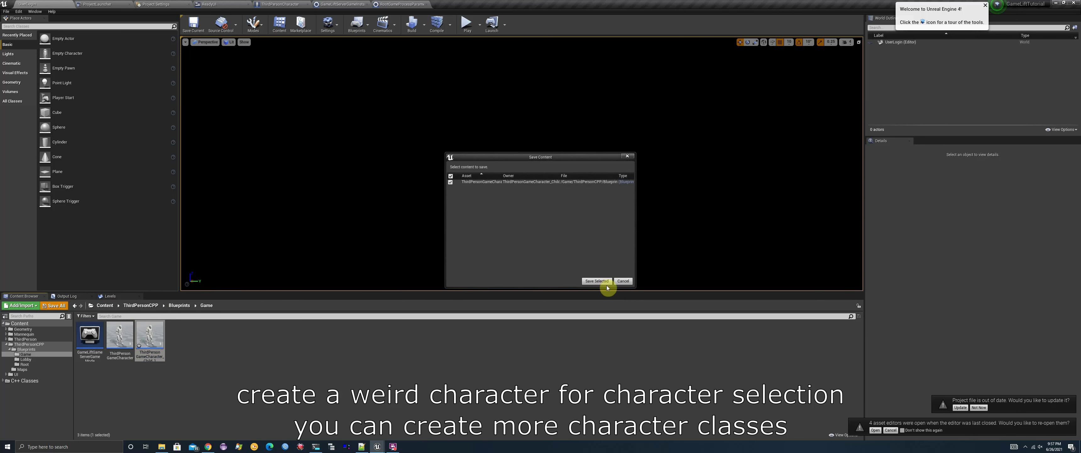
click(597, 280)
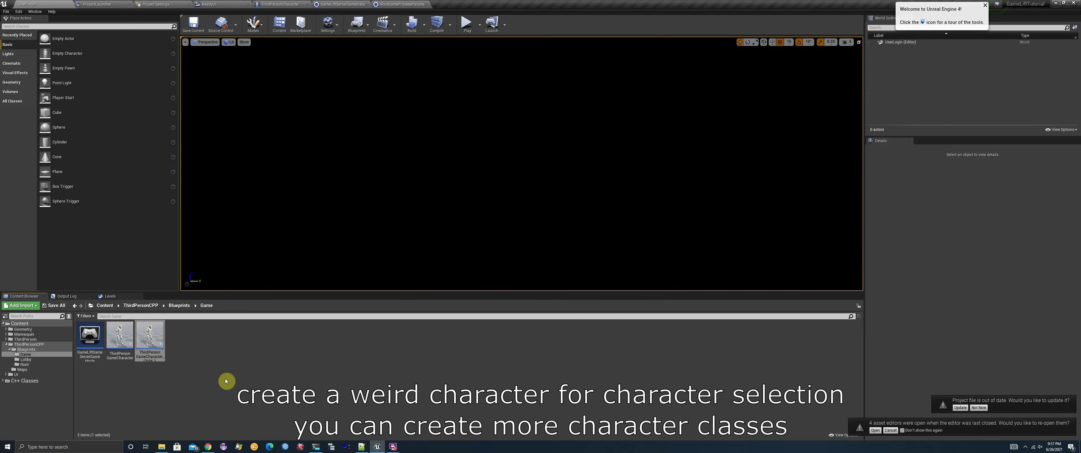
double_click(161, 349)
mouse_move(270, 83)
mouse_down()
mouse_move(365, 4)
mouse_move(222, 4)
mouse_up()
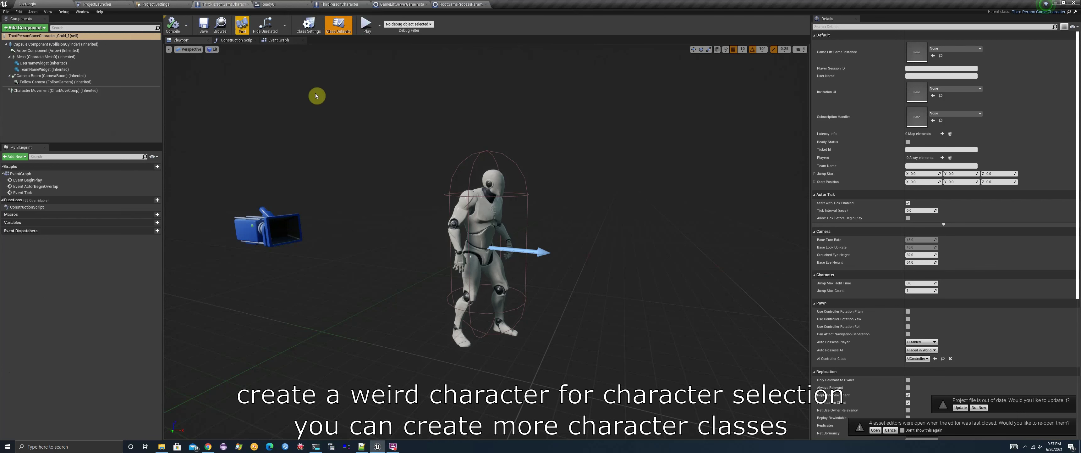
Select ThirdPersonCharacter's BeginPlay Branch, Is Server, Get Player Character and comparison nodes.
click(278, 43)
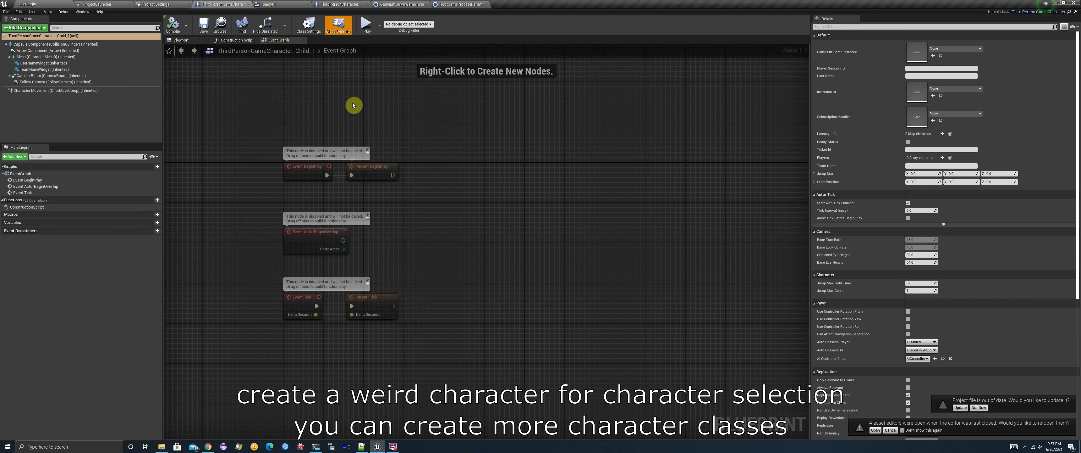
click(338, 4)
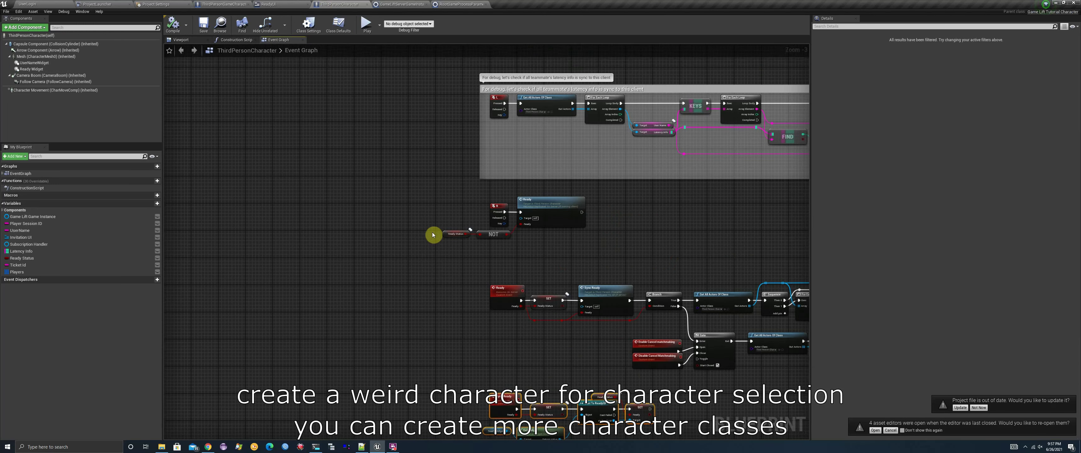
scroll(434, 216, up, 12)
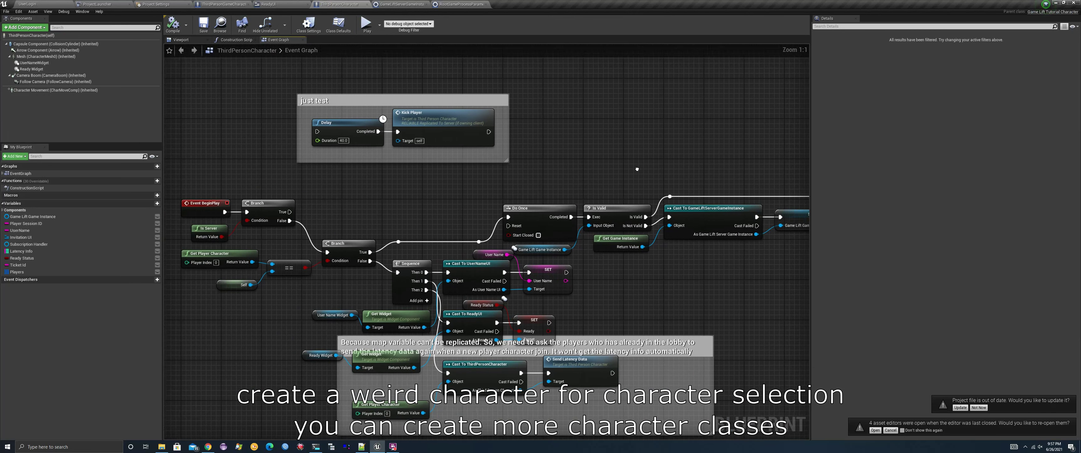
click(337, 207)
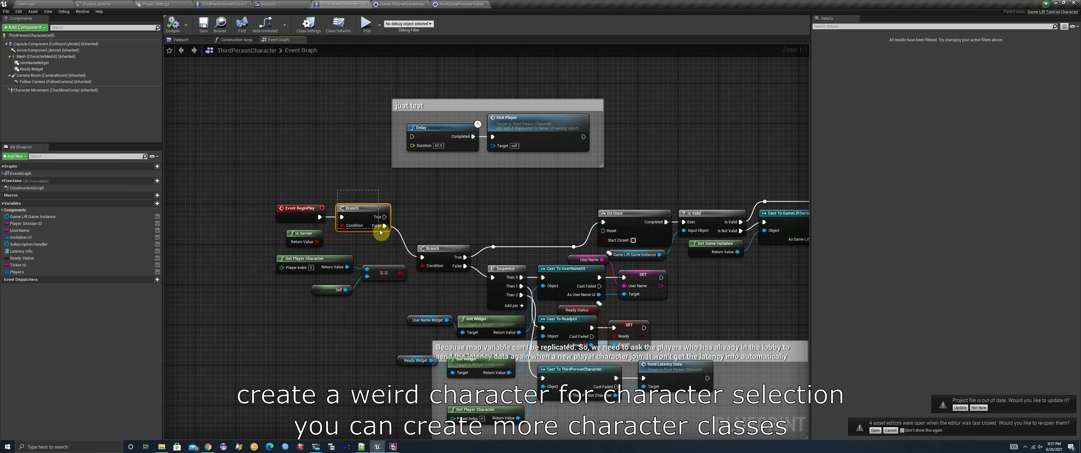
ctrl+drag(257, 238, 419, 306)
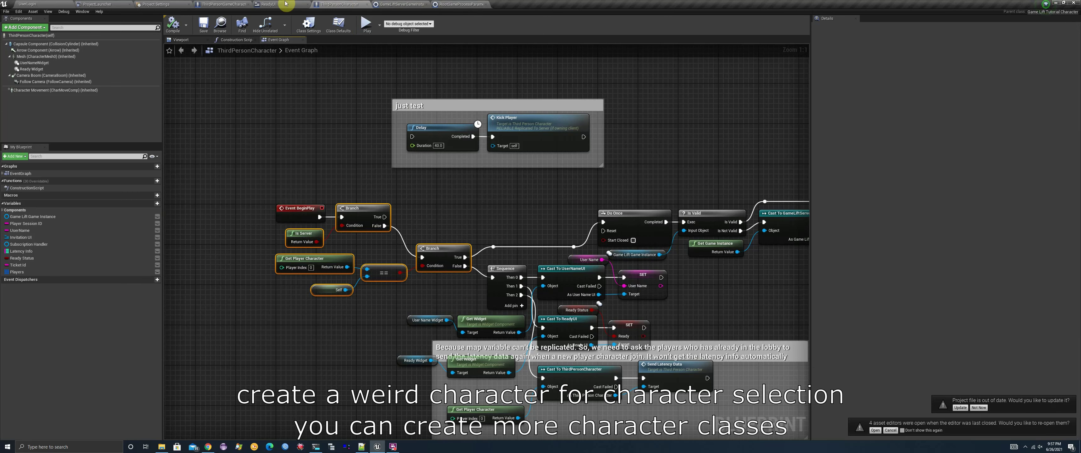
Paste the copied check nodes into Child_1's graph and wire Event BeginPlay into them.
click(241, 4)
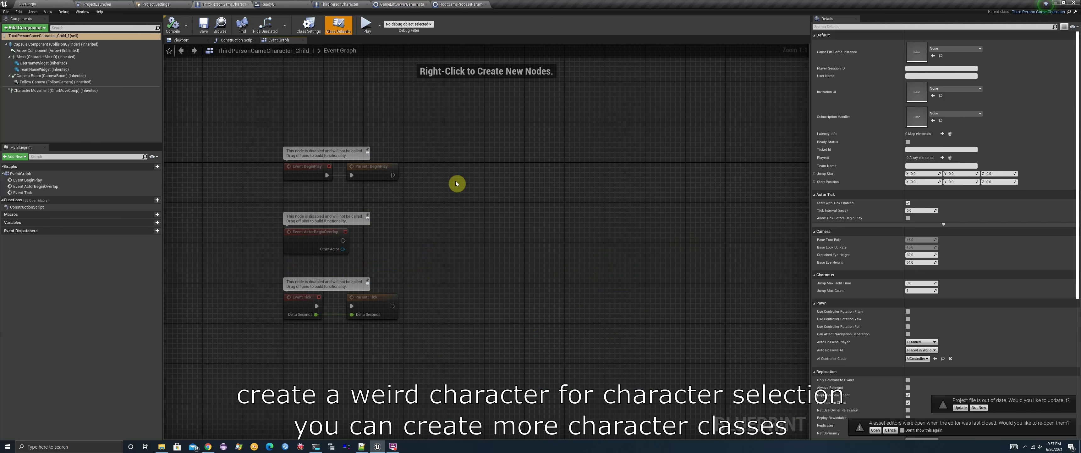
key(ctrl+v)
mouse_move(477, 149)
mouse_down()
mouse_move(461, 184)
mouse_move(416, 176)
mouse_move(428, 175)
mouse_up()
right_drag(492, 164, 406, 189)
Add a Print String reading "It's a special character" after the True branch, then compile.
drag(416, 228, 478, 211)
text(print)
key(Return)
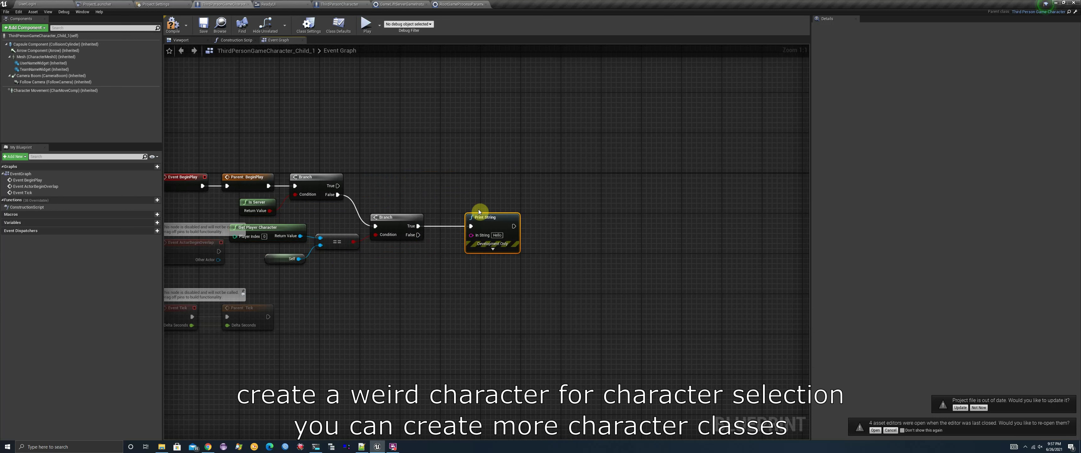
drag(480, 211, 455, 211)
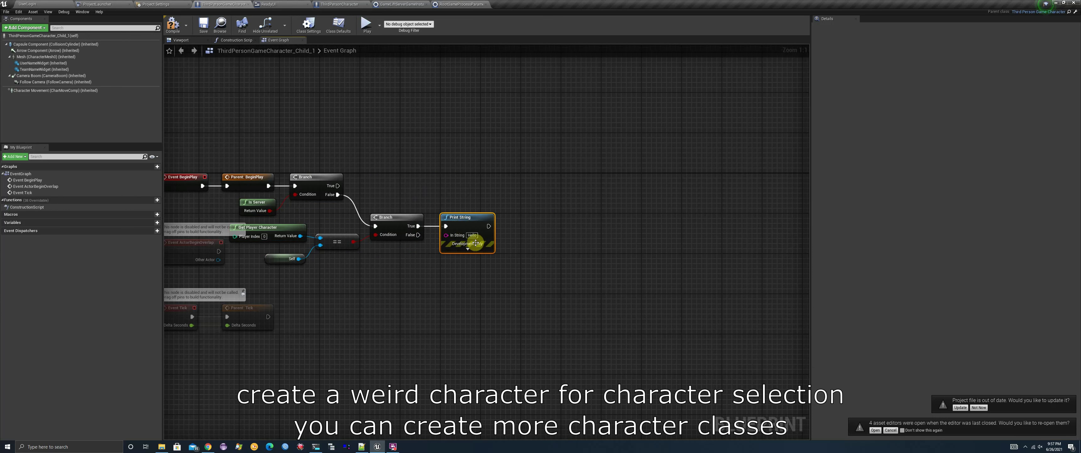
text(It's a special)
key(Return)
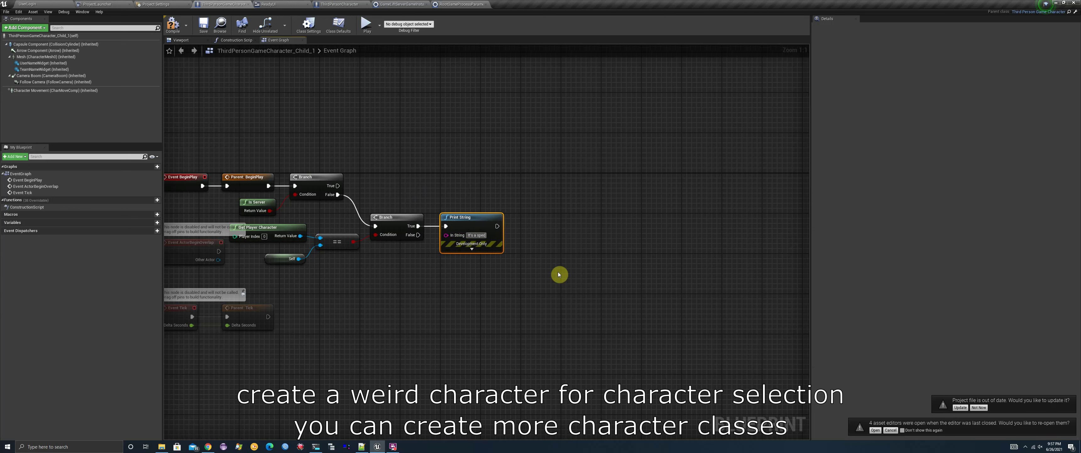
text(character)
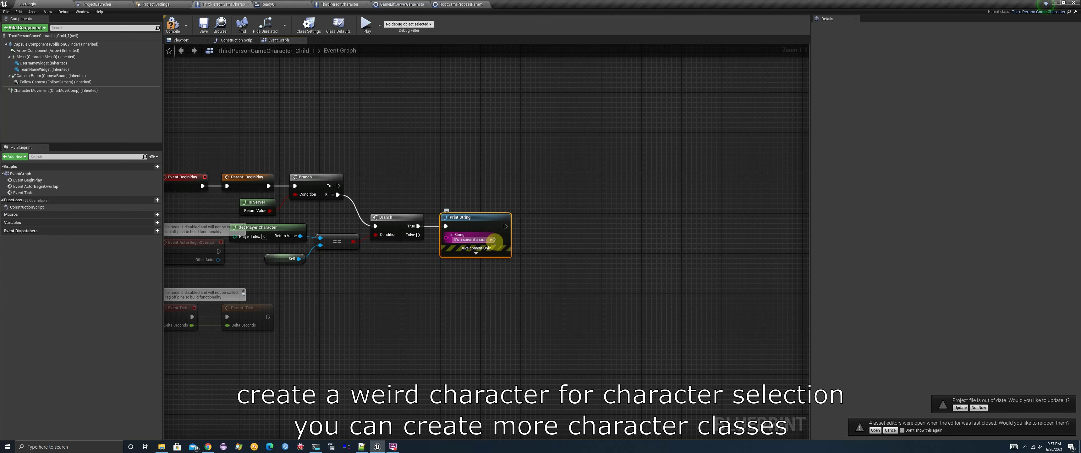
click(531, 240)
click(173, 25)
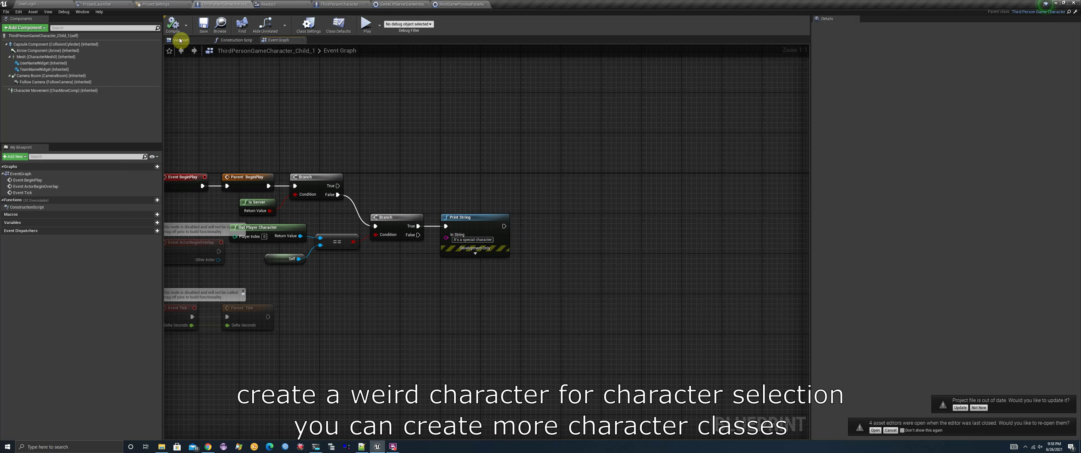
Set the child mesh's Rotation Z to 90, save, then select CheckBox_111 in ReadyUI.
click(197, 42)
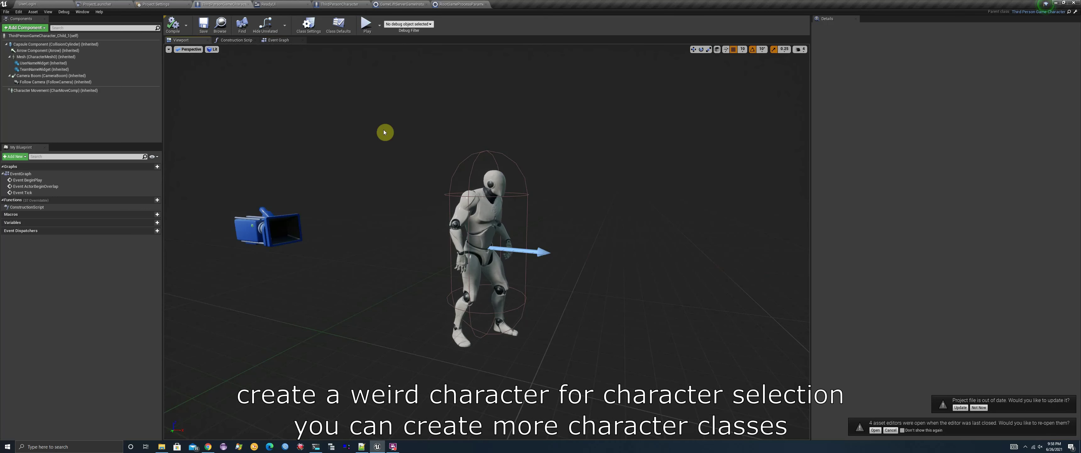
click(504, 222)
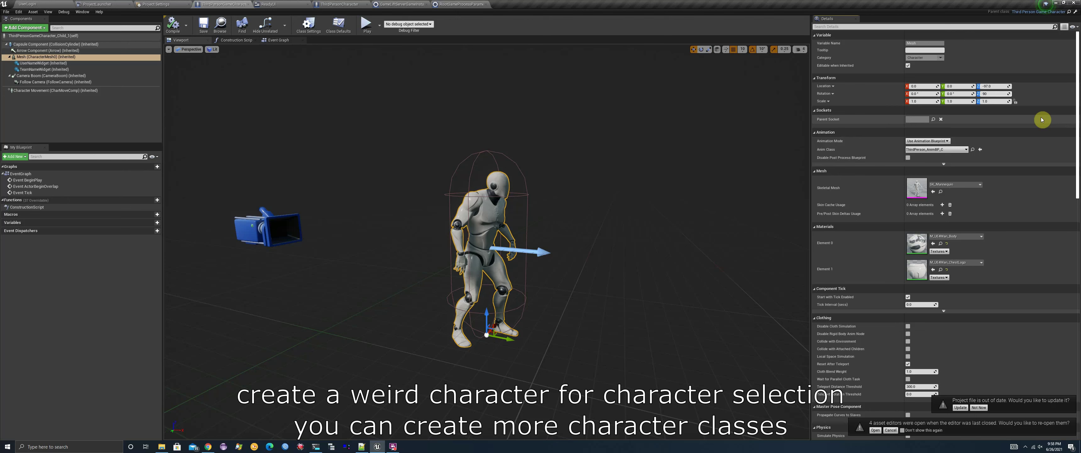
key(Return)
click(204, 23)
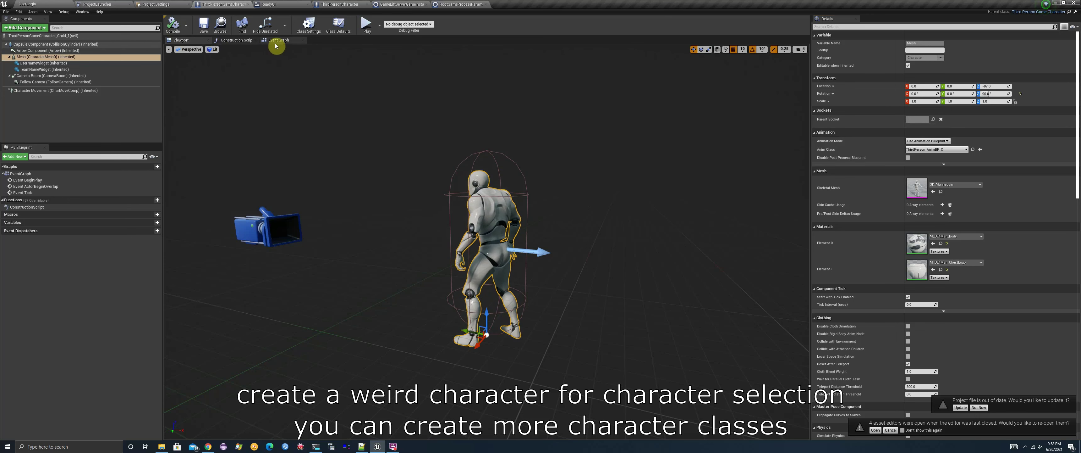
click(277, 5)
click(508, 192)
Wrap CheckBox_111 in a Horizontal Box and add a second check box to it.
right_click(53, 213)
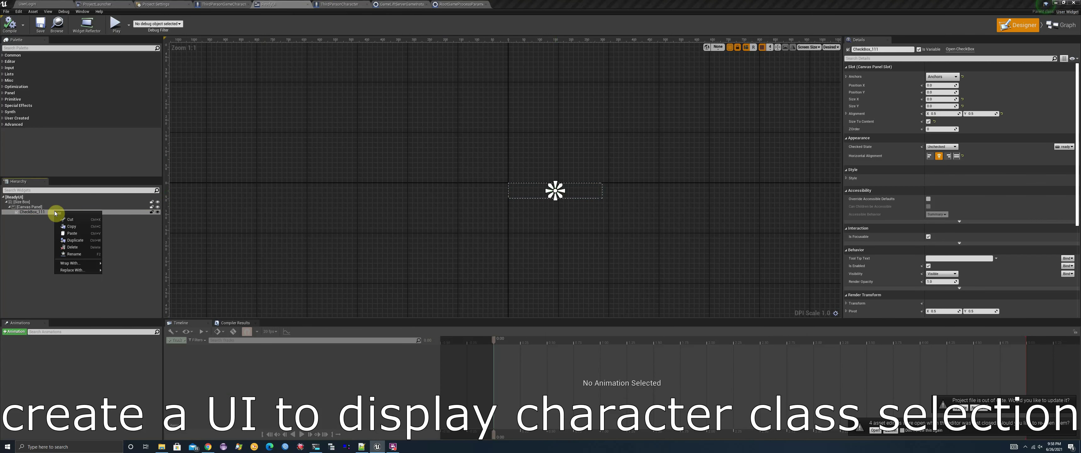
mouse_move(76, 263)
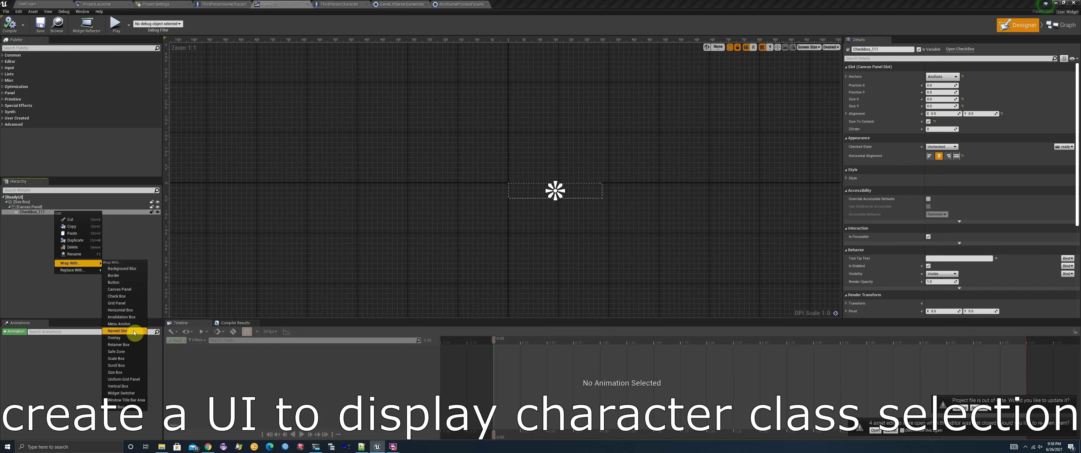
click(134, 309)
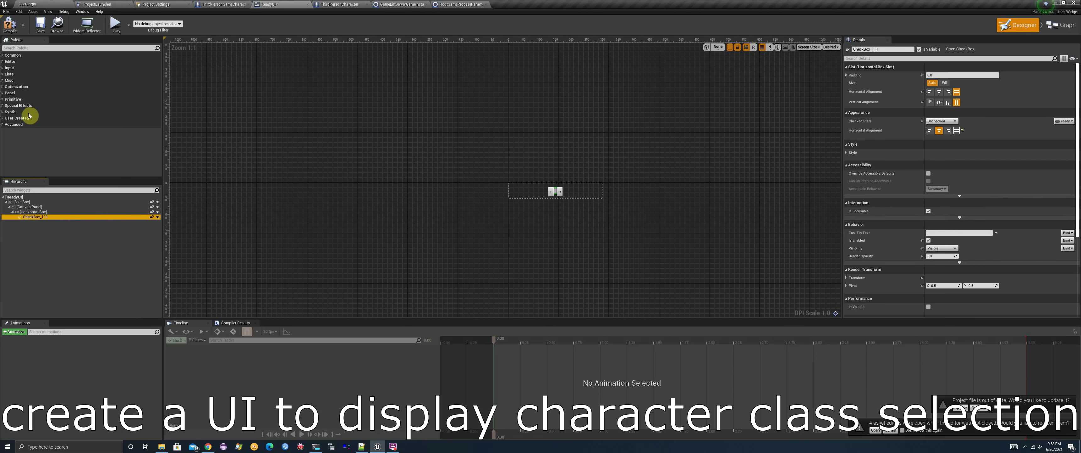
click(49, 47)
text(chc)
key(BackSpace)
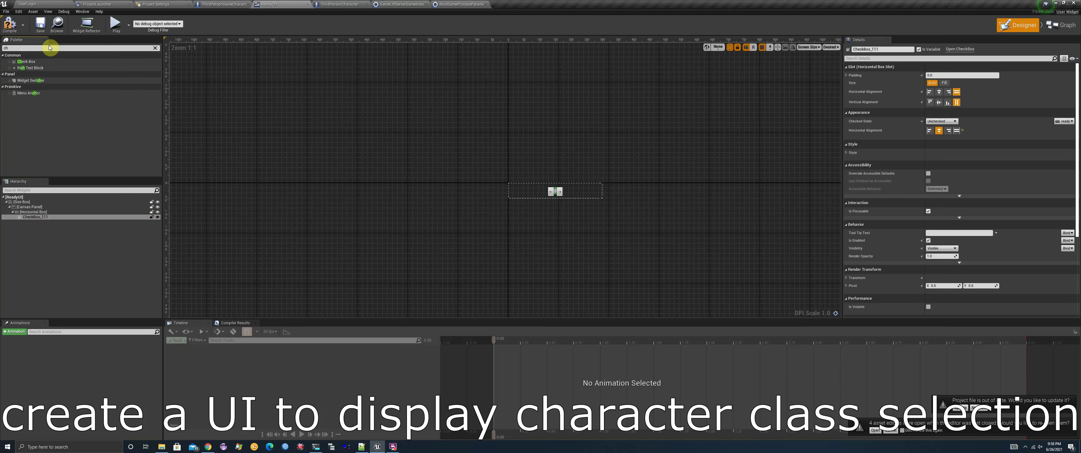
drag(26, 61, 37, 216)
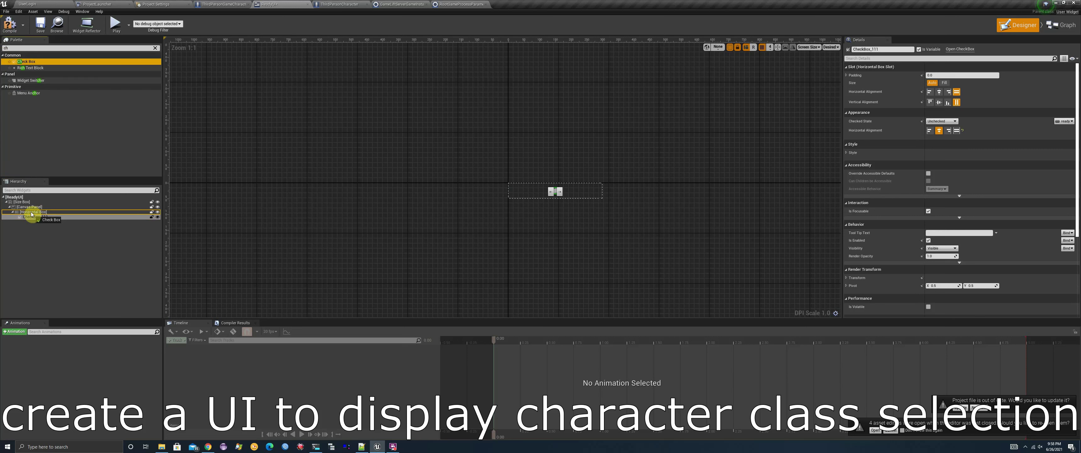
Anchor the Horizontal Box to stretch across all corners.
click(33, 212)
click(942, 76)
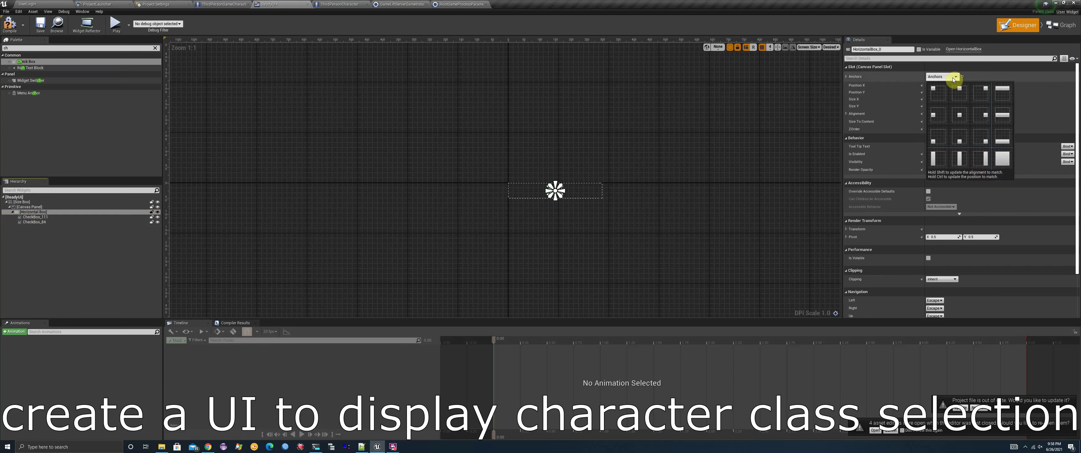
click(1003, 129)
click(951, 77)
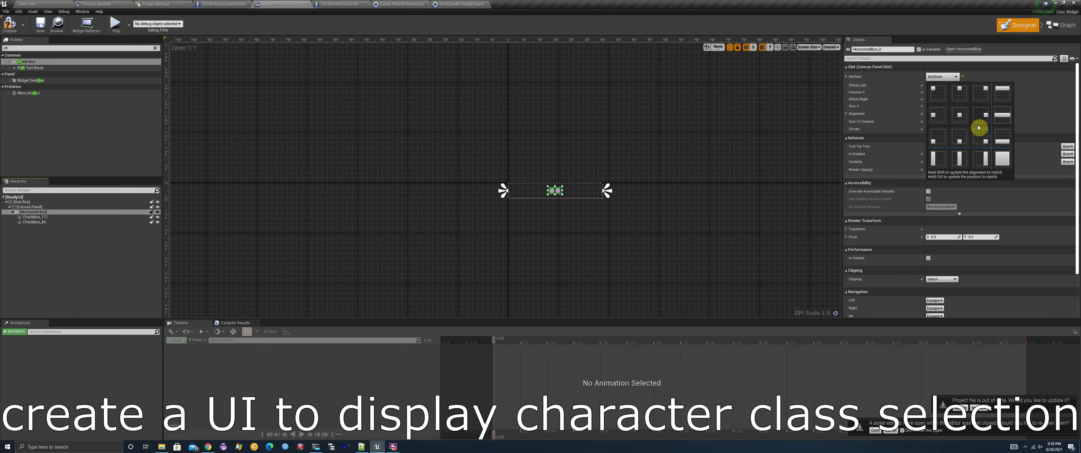
click(1003, 155)
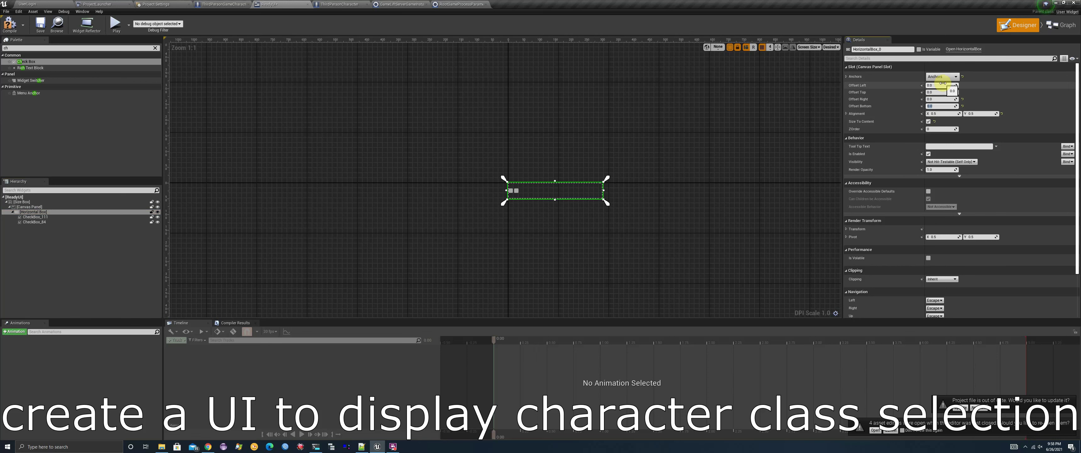
Make CheckBox_111 fill its slot, centred horizontally.
click(42, 217)
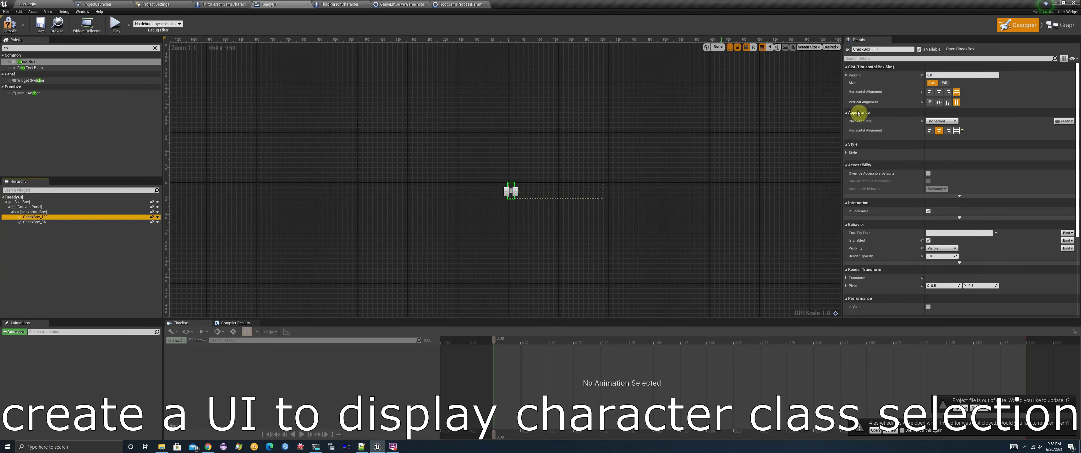
click(944, 82)
click(938, 92)
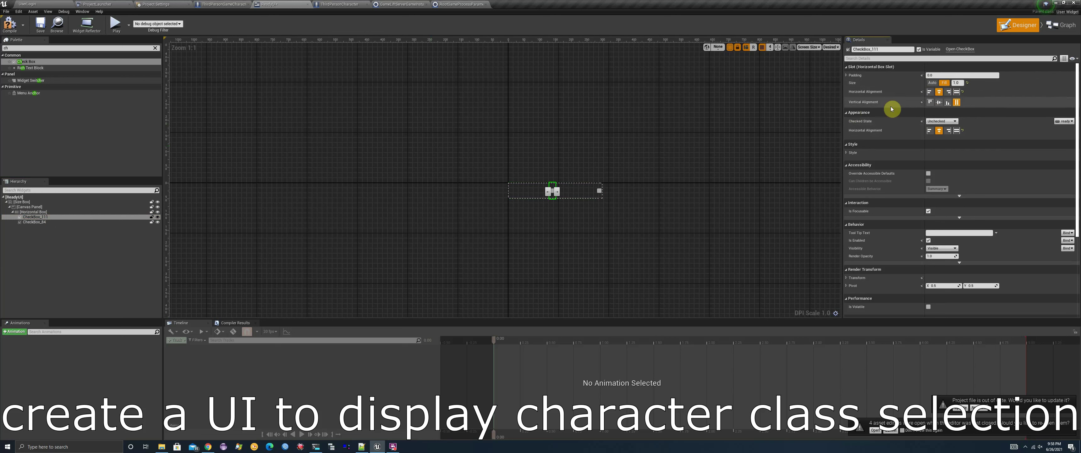
Make CheckBox_84 fill its slot, centred horizontally and vertically.
click(84, 221)
click(945, 83)
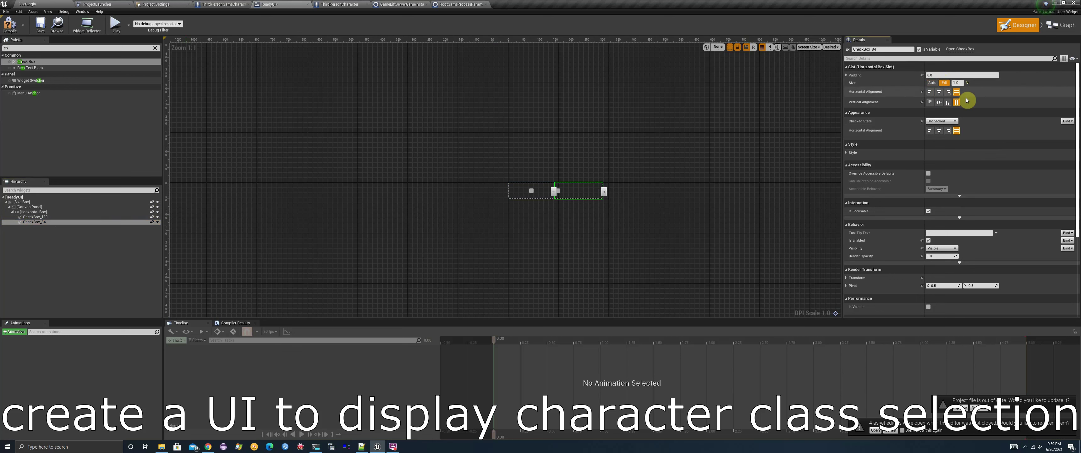
click(940, 93)
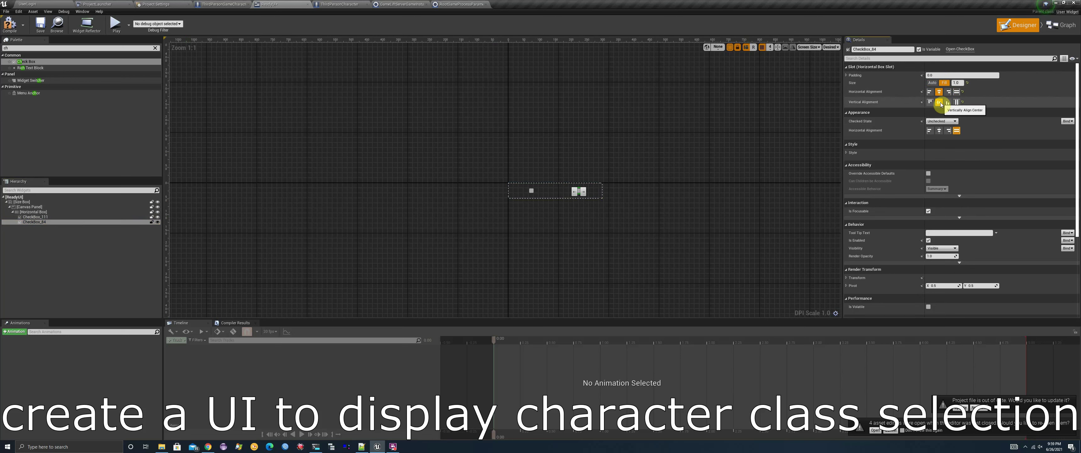
click(941, 103)
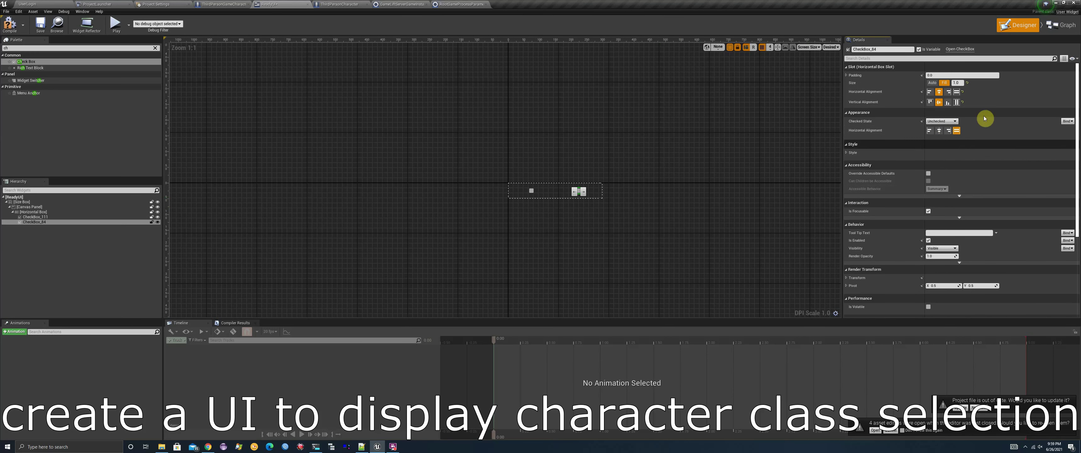
click(1062, 25)
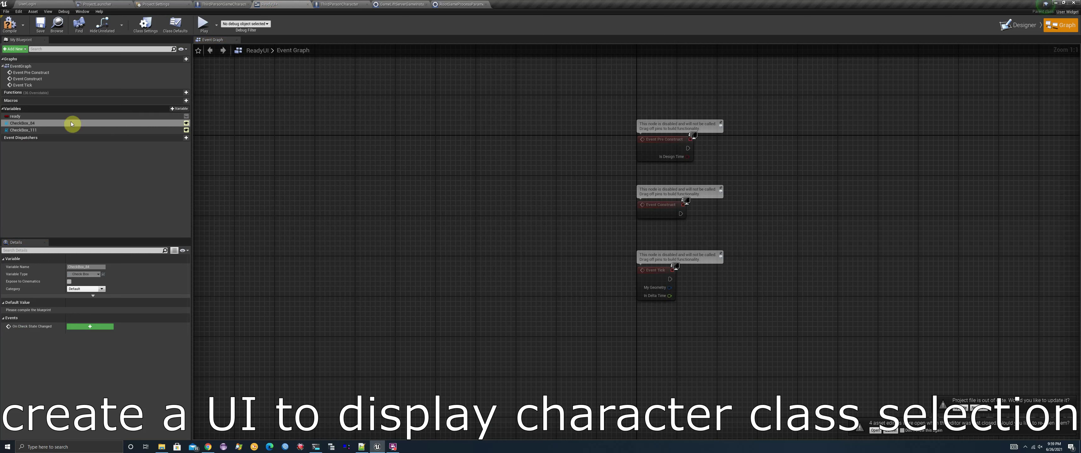
Add an Integer variable 'select character class' to ReadyUI, compile and save, and return to Designer.
click(186, 108)
text(select character class)
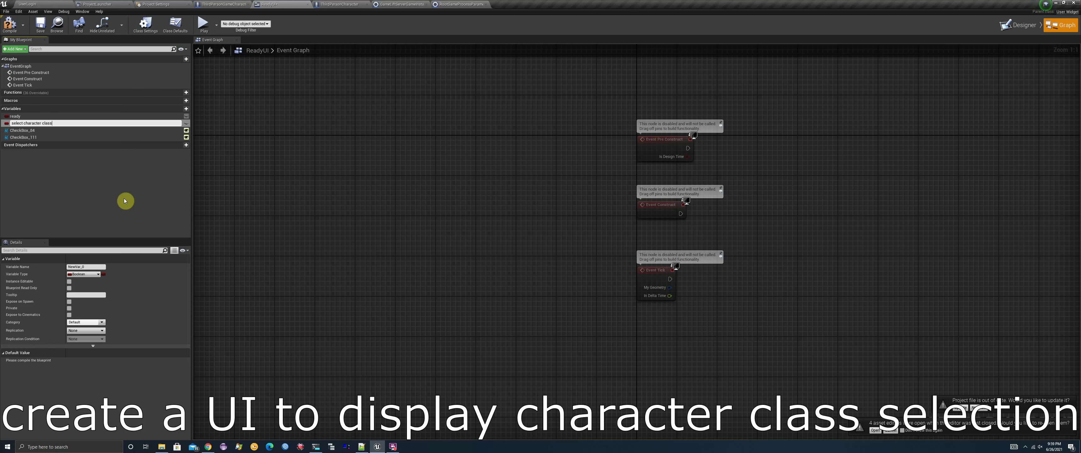
key(Return)
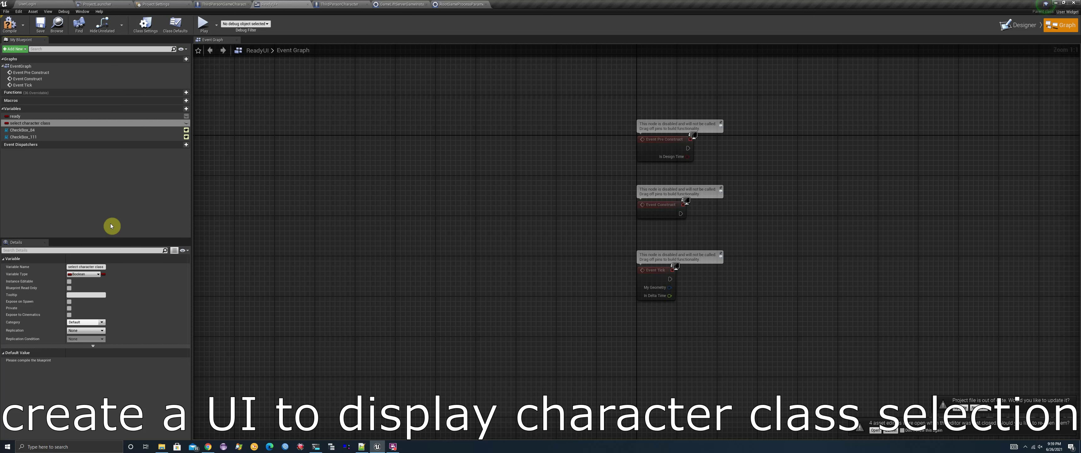
click(84, 274)
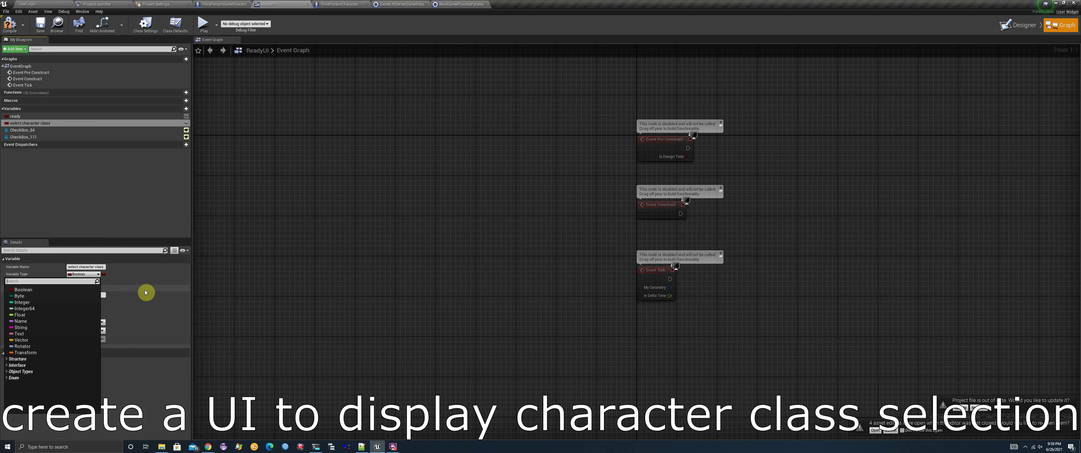
click(65, 301)
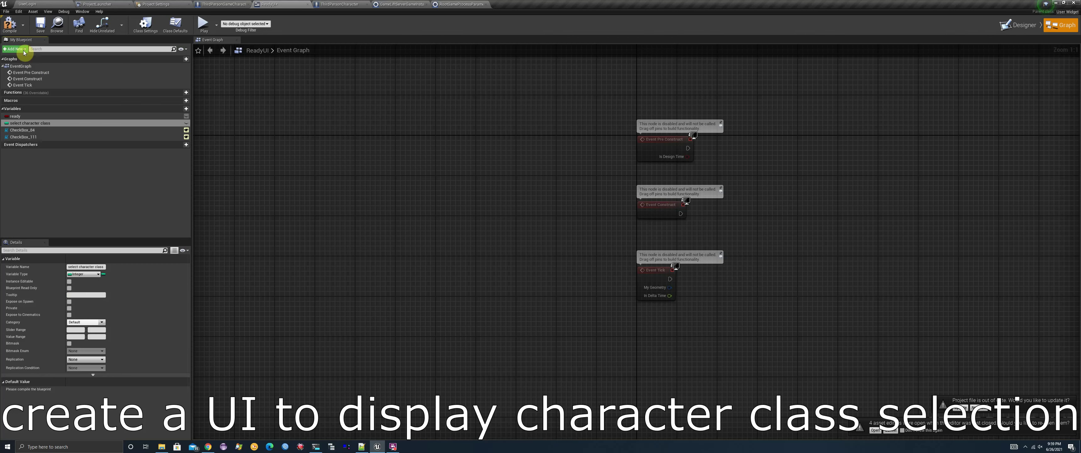
click(39, 26)
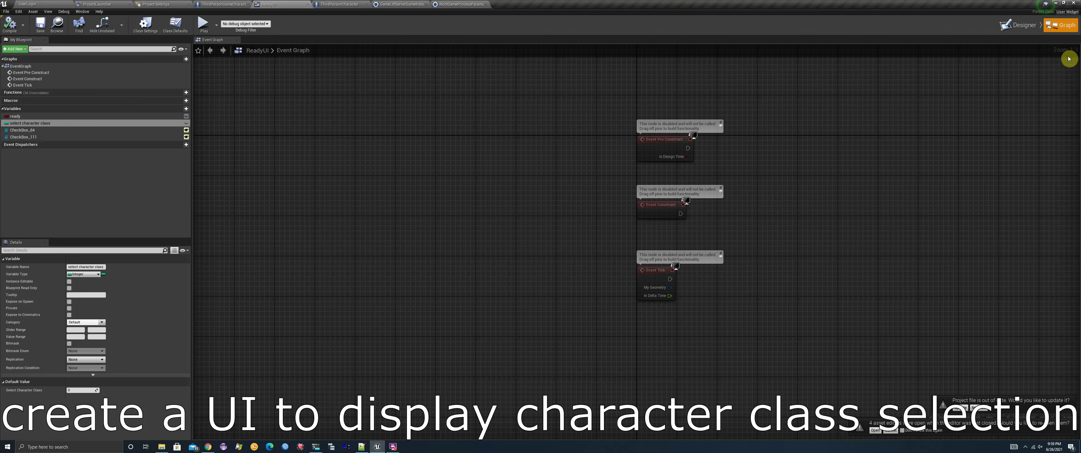
click(1033, 26)
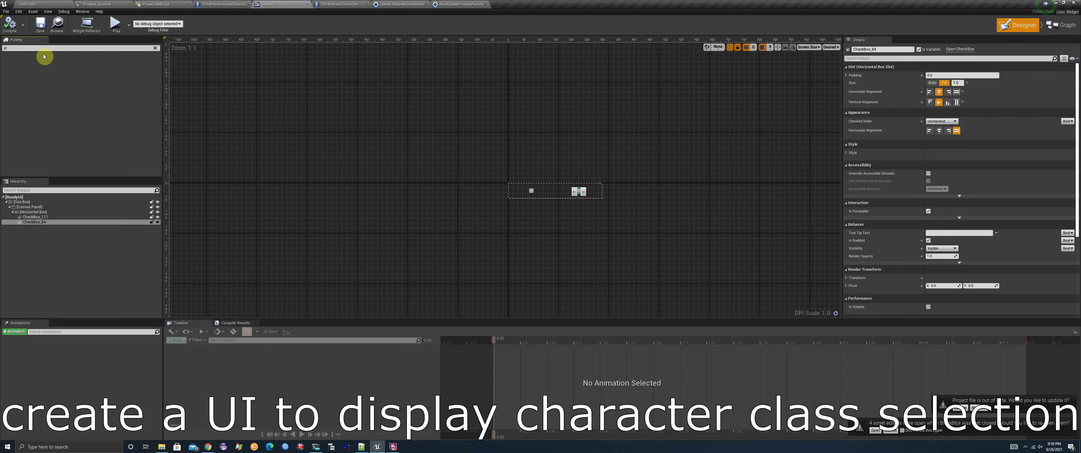
Place a Text block in the Horizontal Box, sized Fill and centred horizontally and vertically.
text(tex)
drag(21, 68, 46, 221)
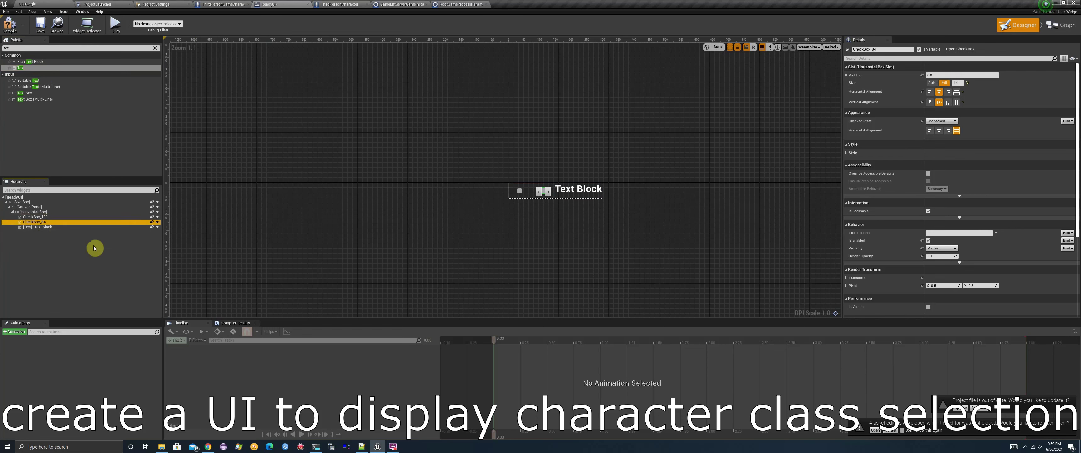
click(65, 234)
click(59, 222)
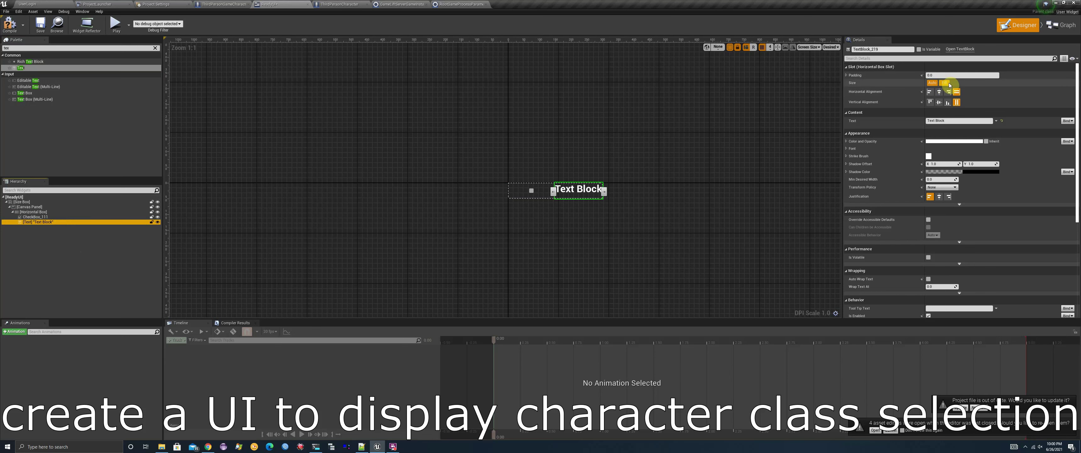
click(946, 82)
click(939, 91)
click(939, 102)
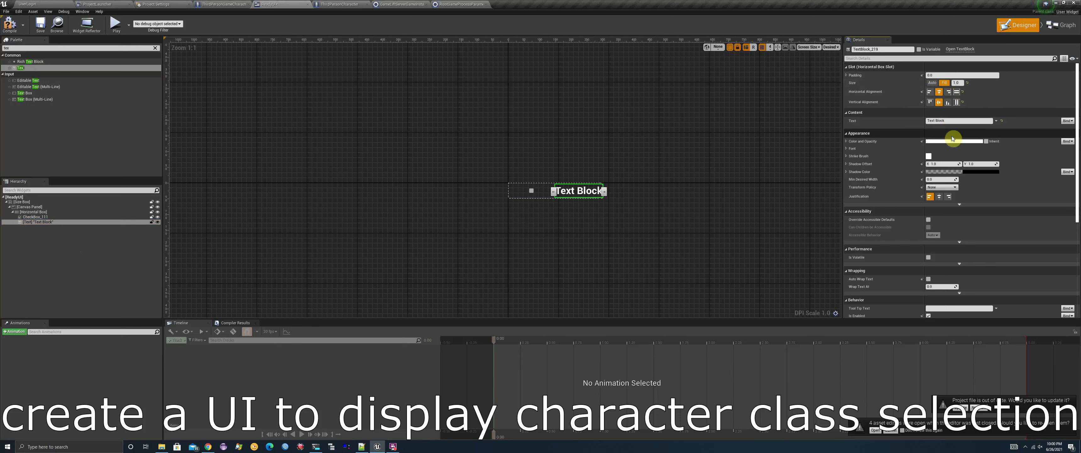
Bind the text to select character class, compile, and switch to ThirdPersonCharacter.
click(1066, 120)
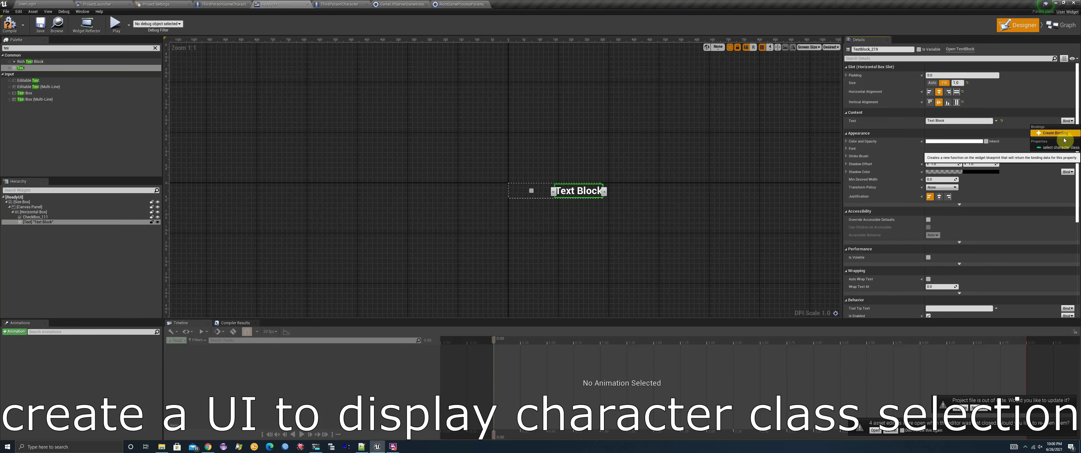
click(1062, 148)
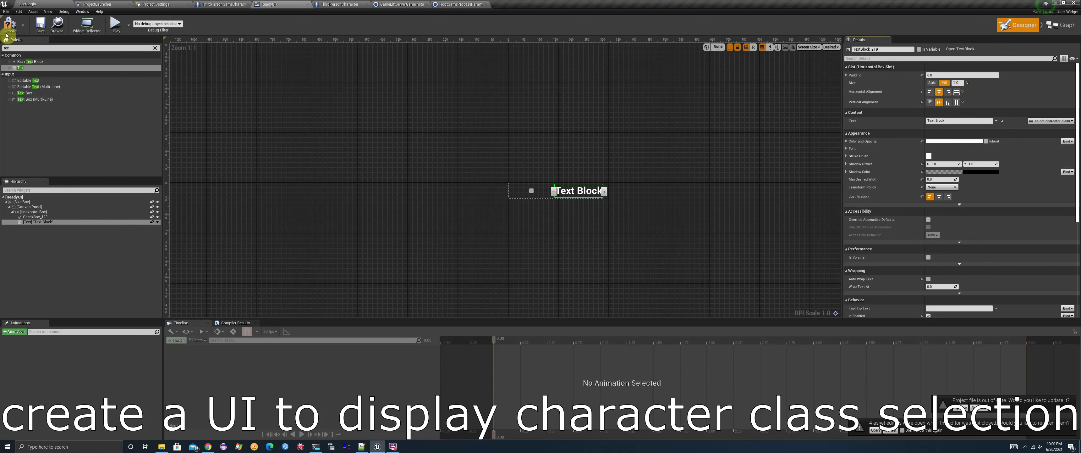
click(29, 28)
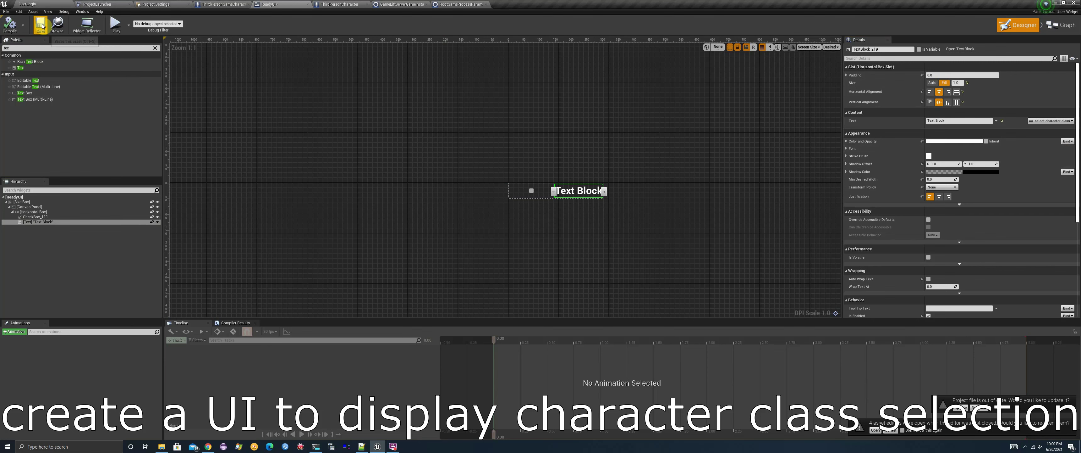
click(596, 281)
click(579, 191)
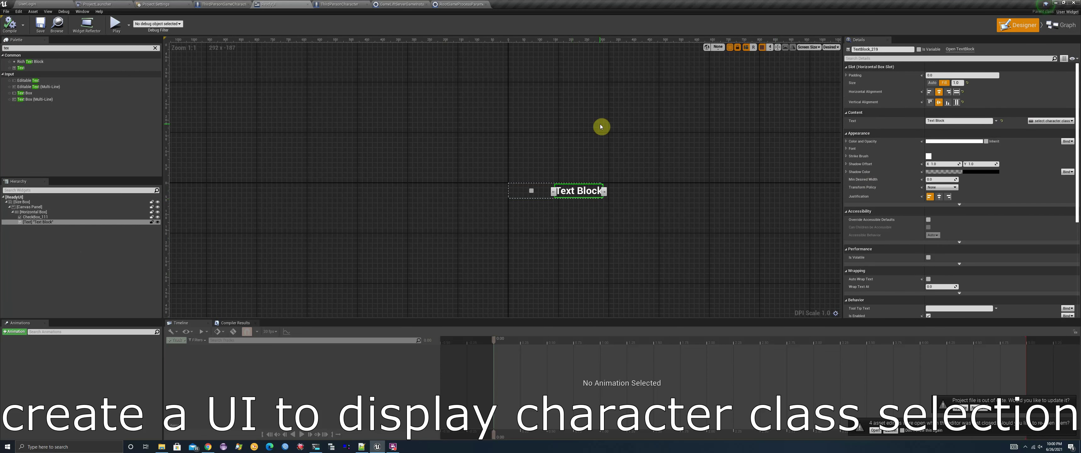
click(210, 4)
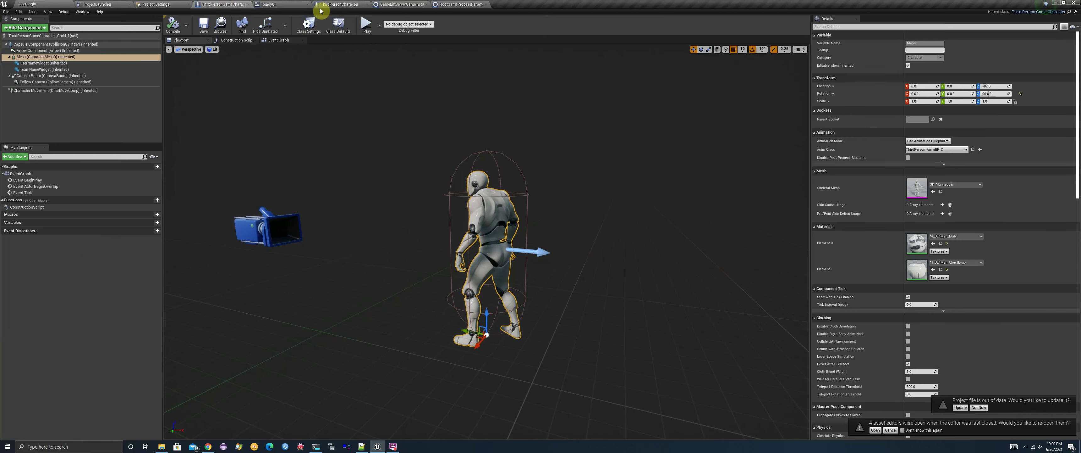
Add an Integer variable 'select character class index' to the ThirdPersonCharacter blueprint.
click(335, 4)
right_drag(701, 287, 512, 152)
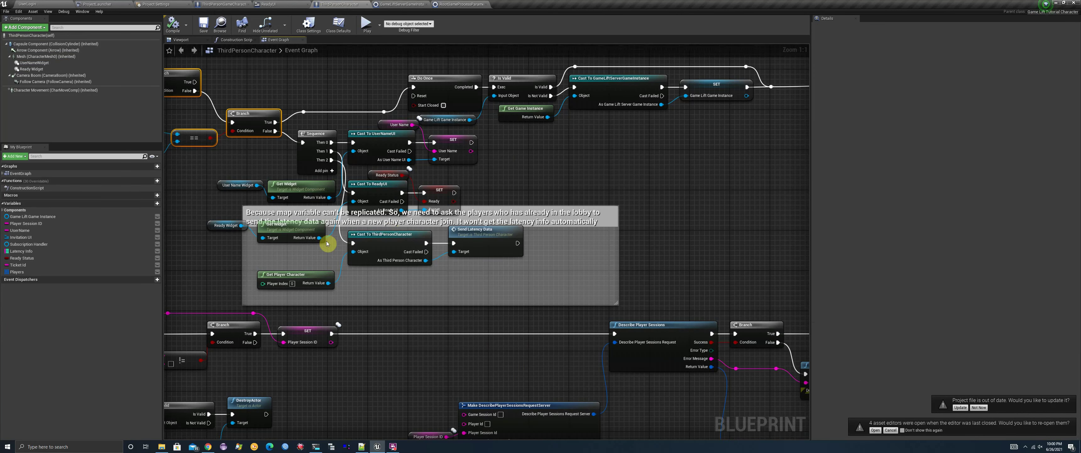
click(157, 203)
text(select character c)
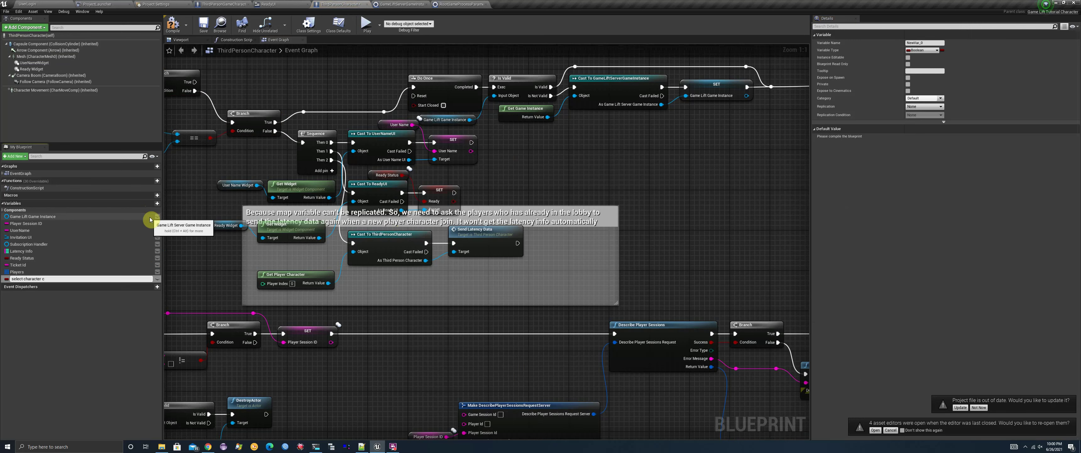
click(924, 50)
click(882, 84)
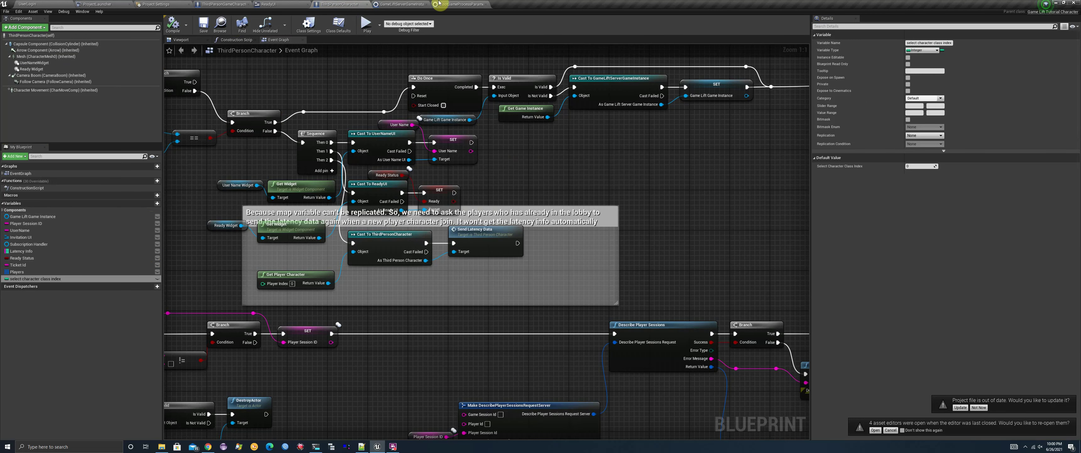
Check ReadyUI's binding, then back in the Event Graph pull a wire from As Ready UI.
click(222, 5)
click(291, 5)
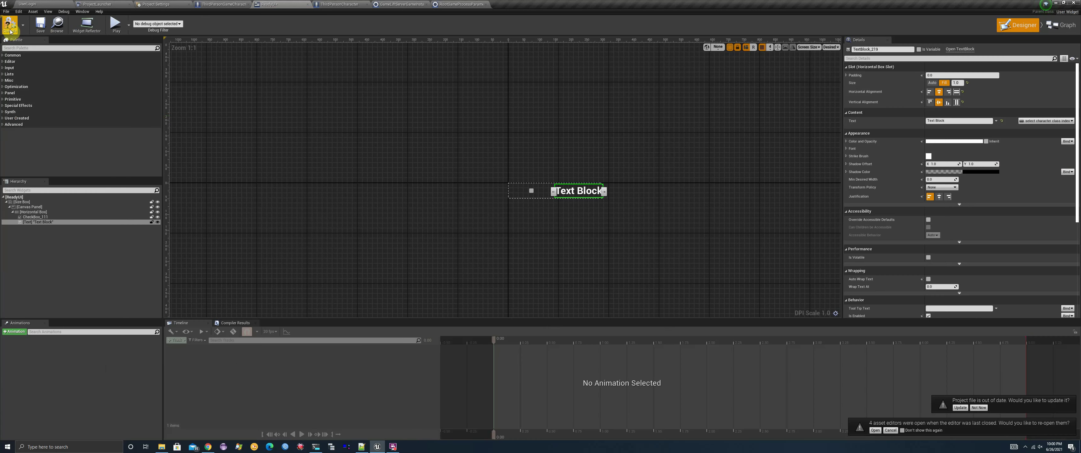
click(340, 4)
drag(494, 208, 494, 228)
drag(402, 210, 504, 193)
Add a Set Select Character Class Index node on Ready UI, chained after the Ready setter.
text(selc)
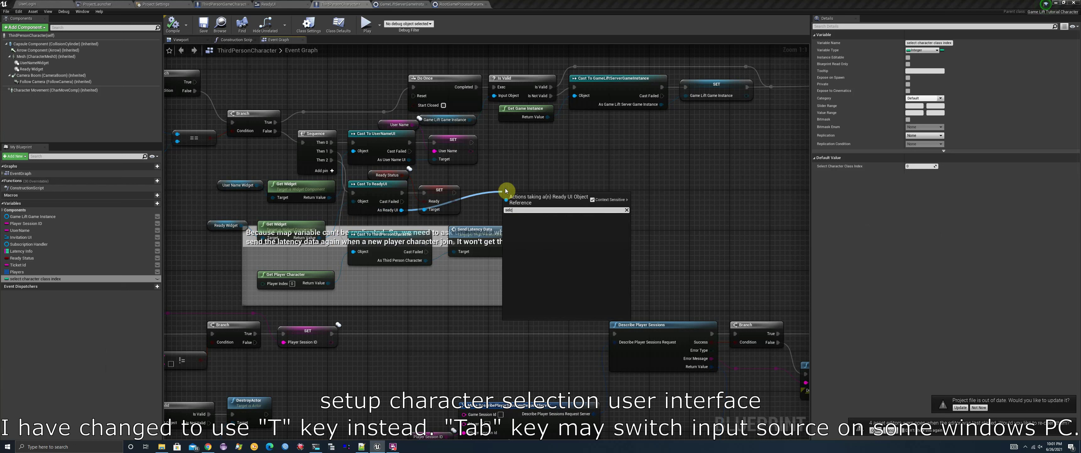
key(BackSpace)
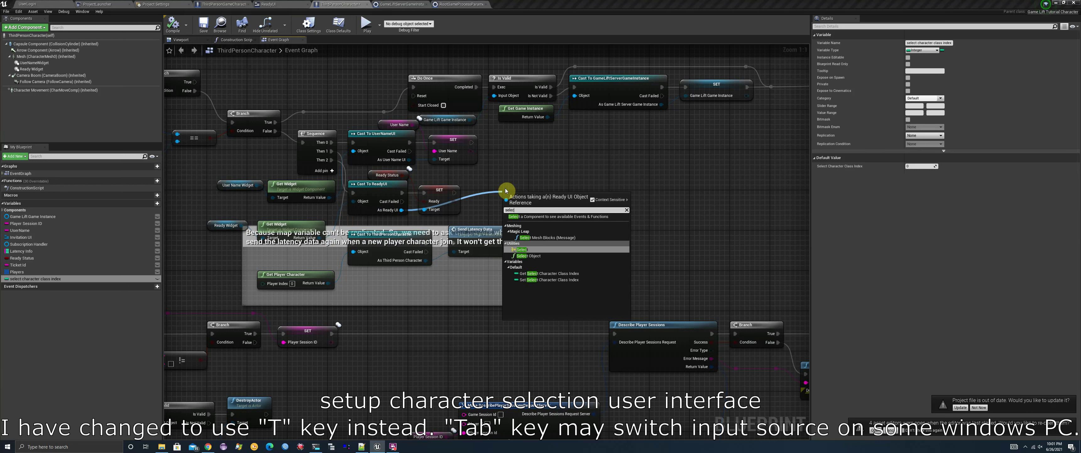
key(Down)
key(Down)
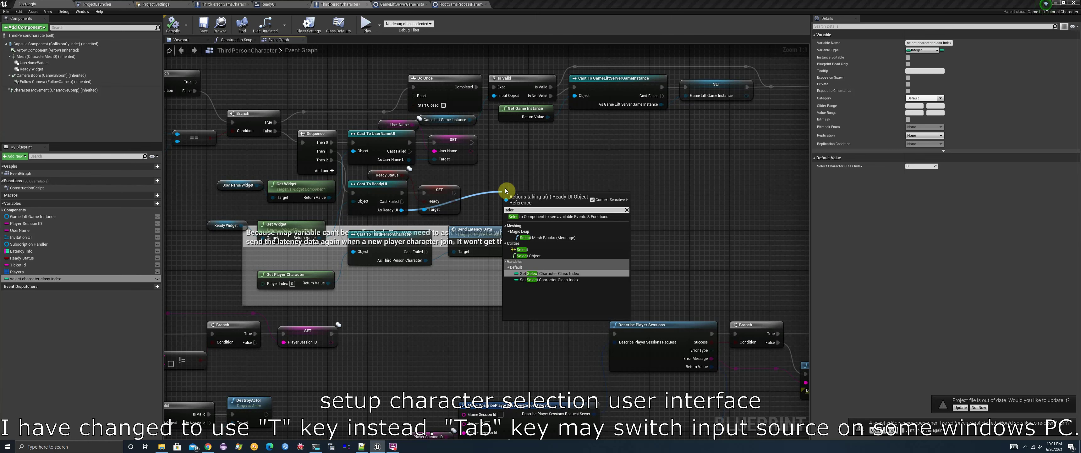
key(Return)
key(Delete)
drag(401, 210, 501, 208)
text(selec)
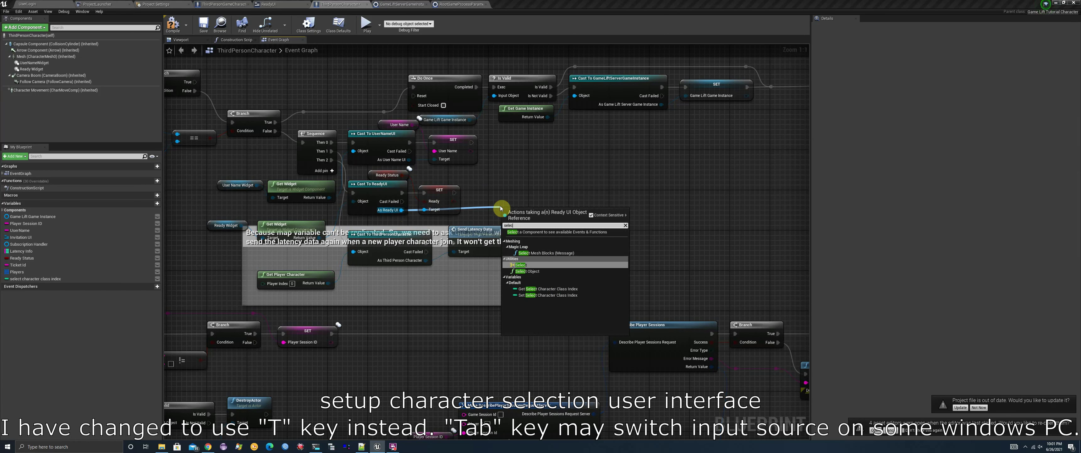
click(543, 295)
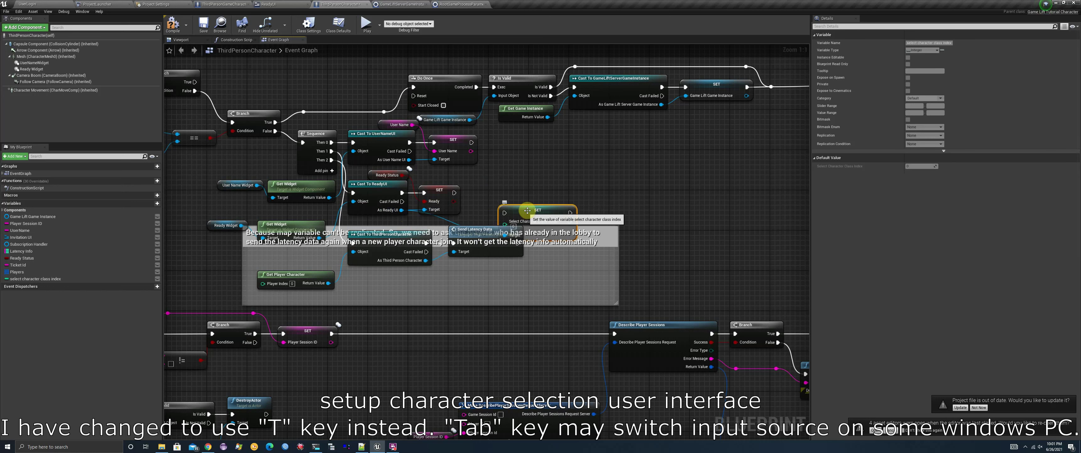
drag(526, 209, 520, 194)
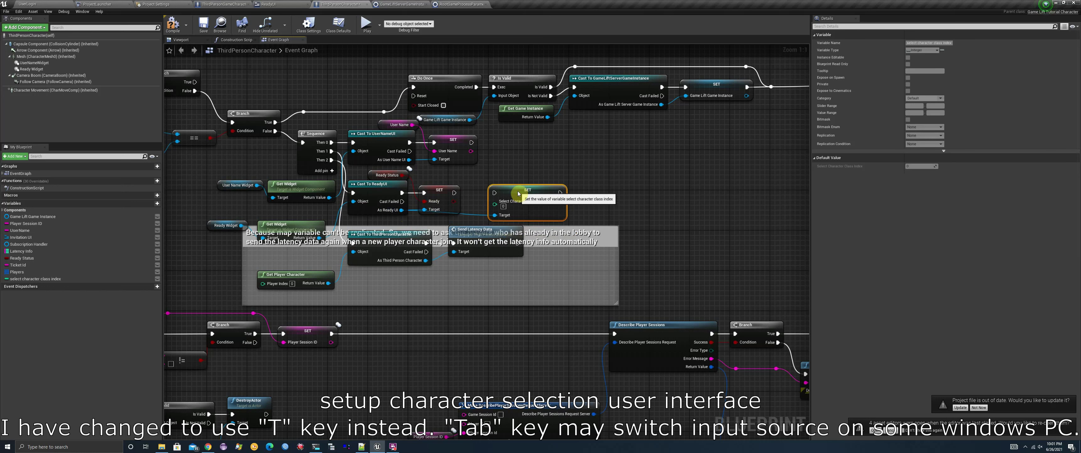
mouse_move(454, 192)
mouse_down()
mouse_move(494, 193)
mouse_move(432, 223)
mouse_move(480, 227)
mouse_up()
click(474, 216)
Feed the character's Select Character Class Index getter into the new setter and tidy the graph.
mouse_move(35, 278)
mouse_down()
mouse_move(498, 205)
mouse_move(468, 180)
mouse_up()
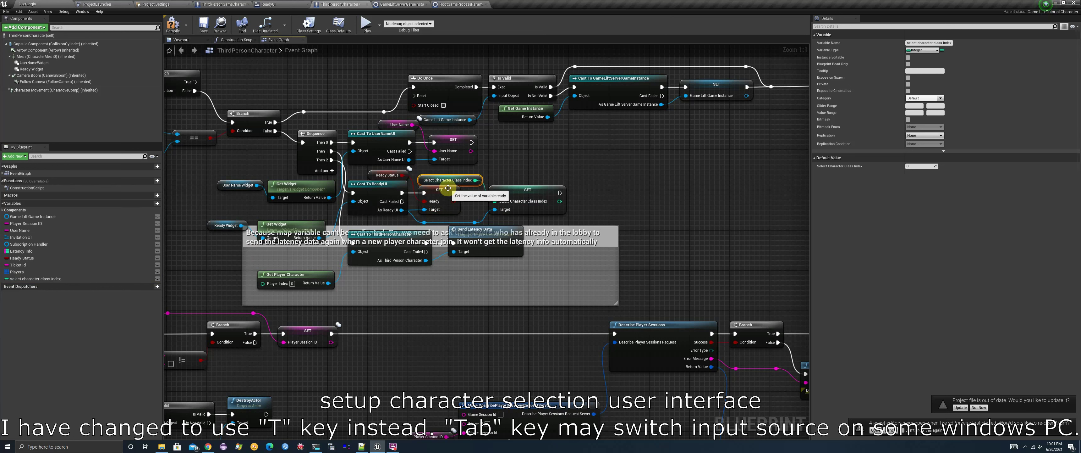
drag(457, 179, 458, 175)
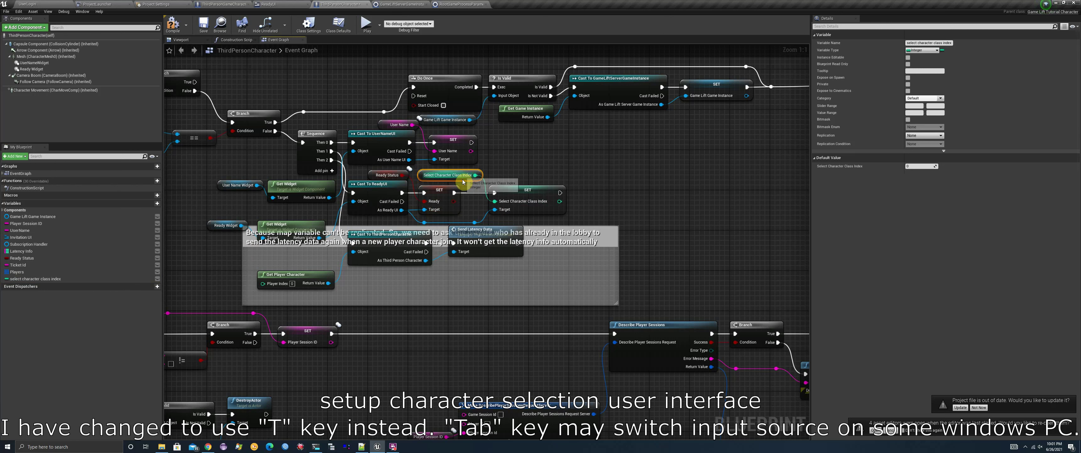
click(537, 170)
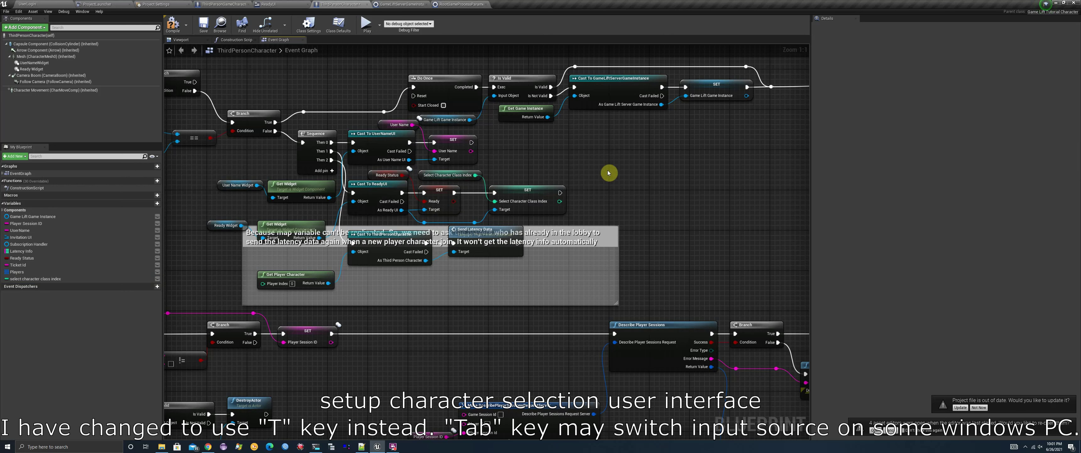
right_drag(611, 171, 534, 169)
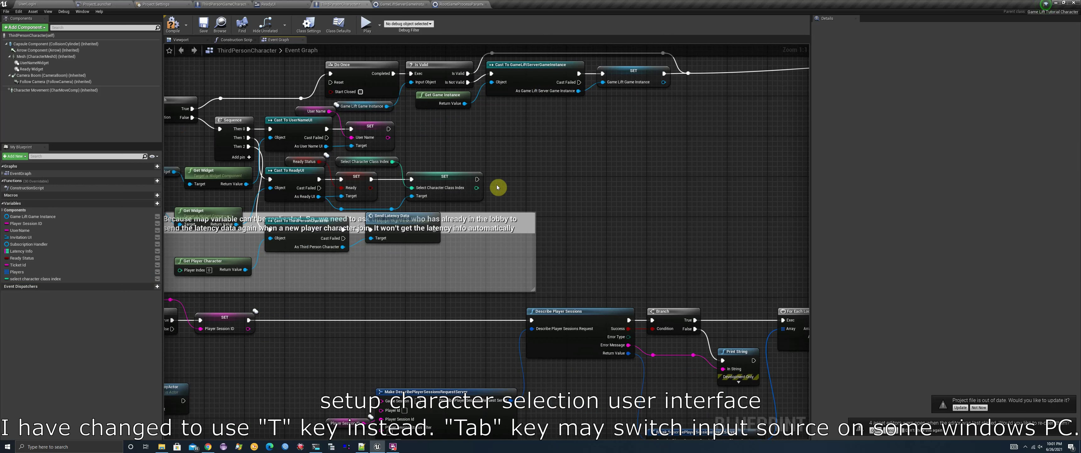
Save the Blueprint, then add a Tab keyboard event node in empty graph space.
click(205, 25)
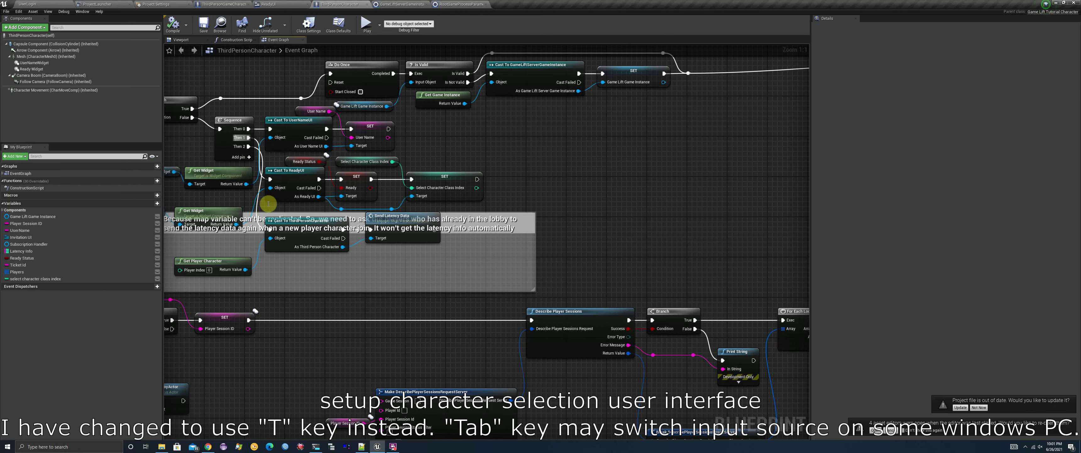
scroll(403, 208, down, 5)
scroll(564, 278, up, 2)
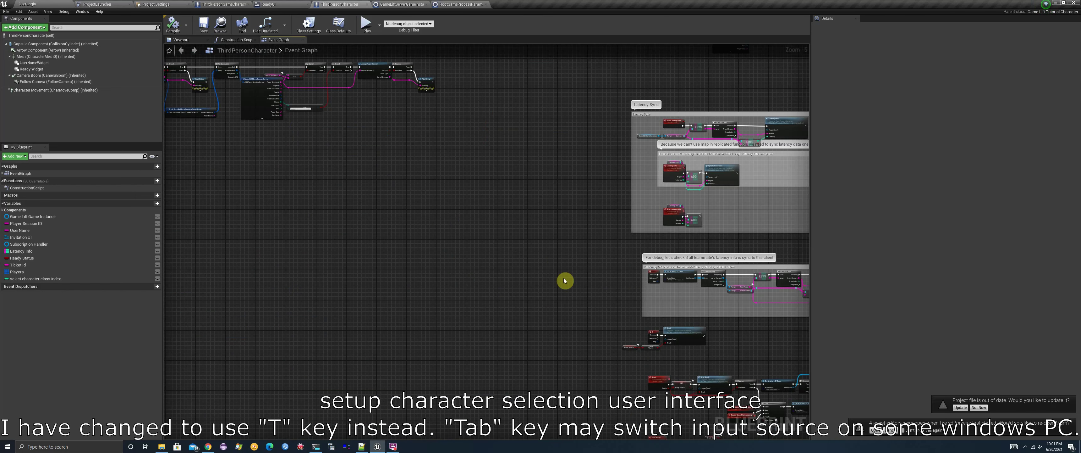
scroll(634, 289, up, 3)
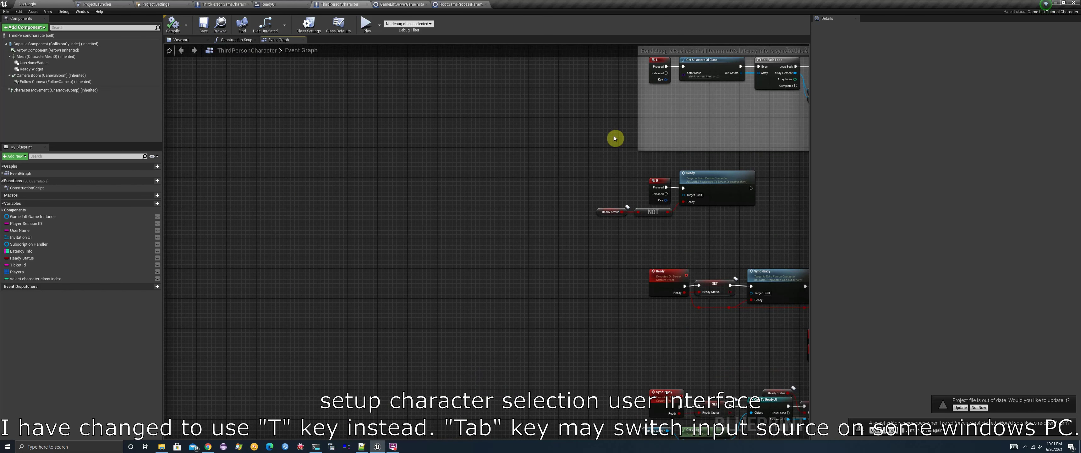
scroll(367, 212, up, 1)
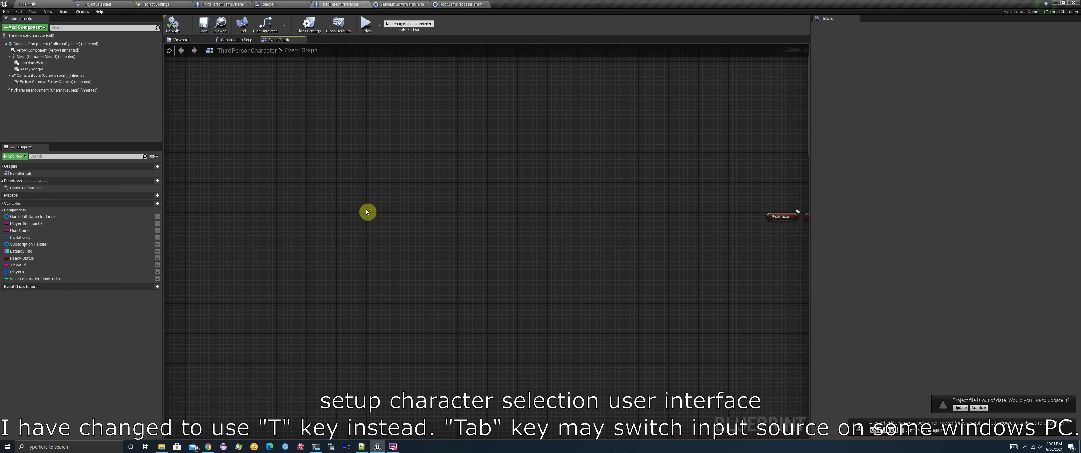
right_click(371, 186)
text(tab)
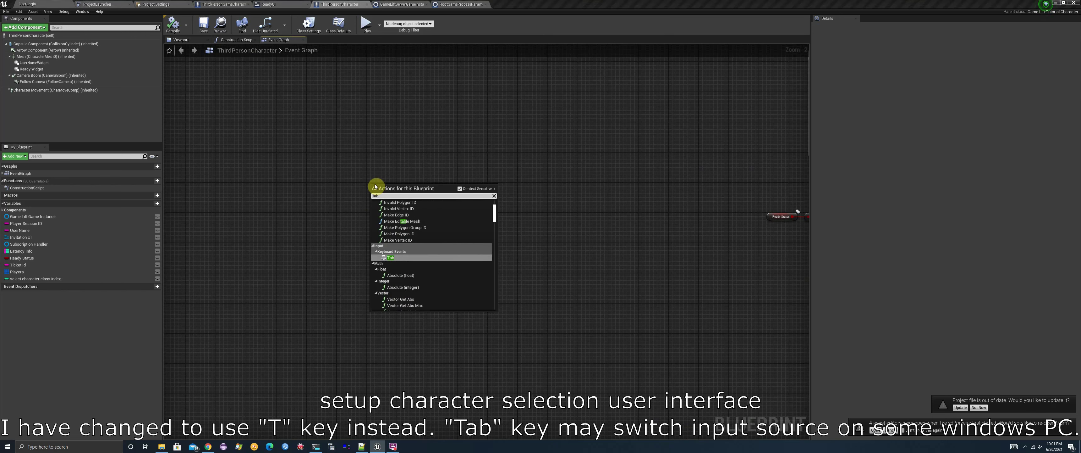
key(Return)
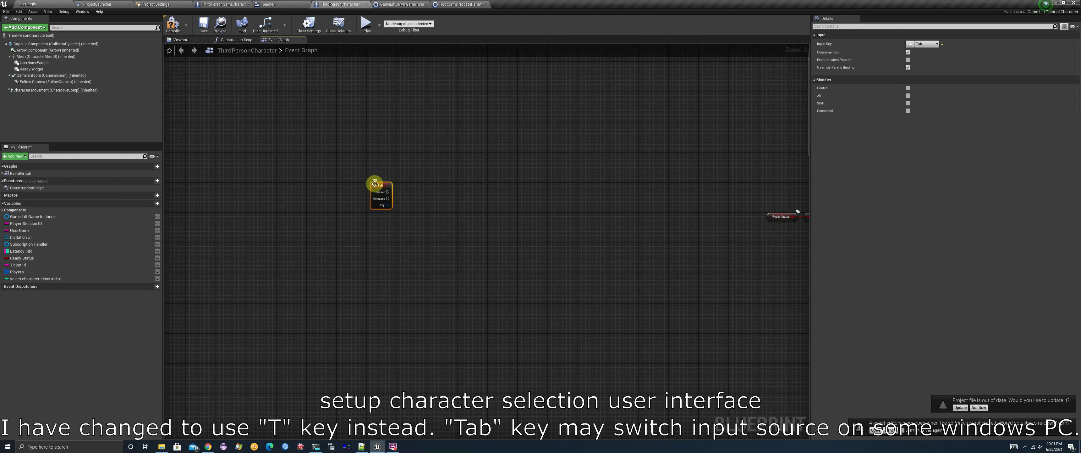
right_drag(490, 190, 385, 175)
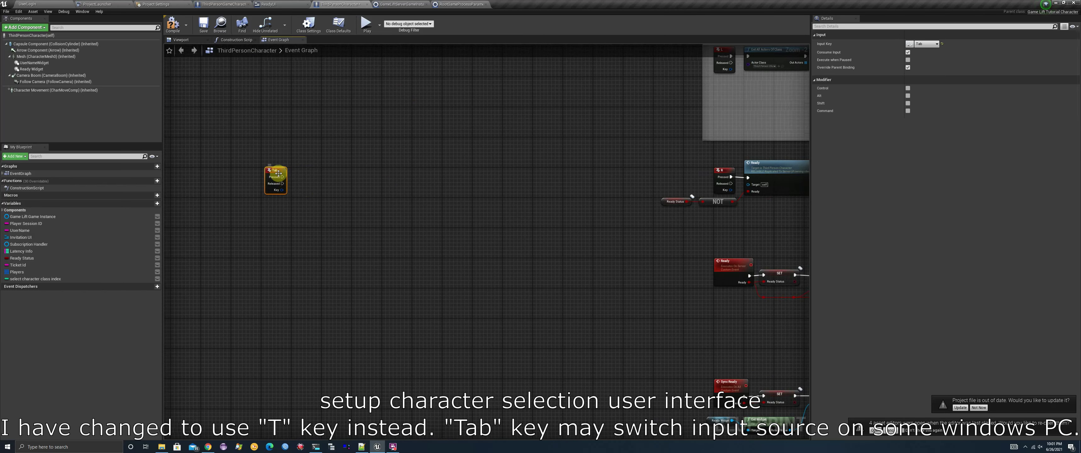
mouse_move(348, 221)
right_down()
mouse_move(358, 216)
mouse_move(331, 209)
right_up()
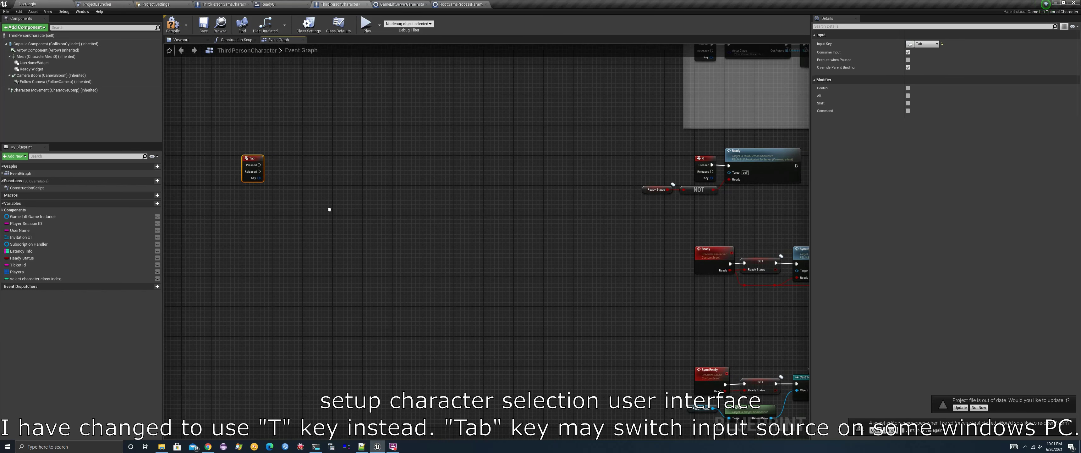
Add a custom event 'switch character class index' set to Run on Server and Reliable.
right_click(253, 217)
text(add c)
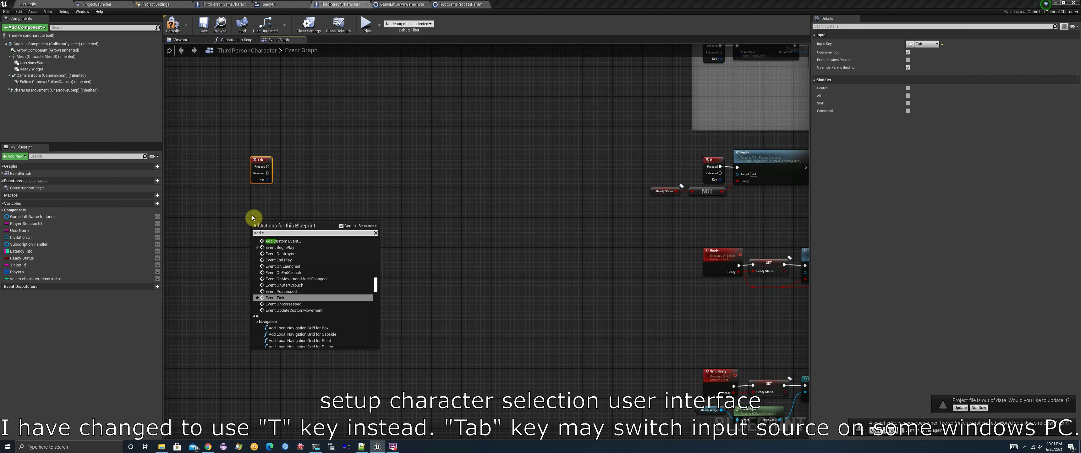
text(ustom)
key(Return)
text(select character class index)
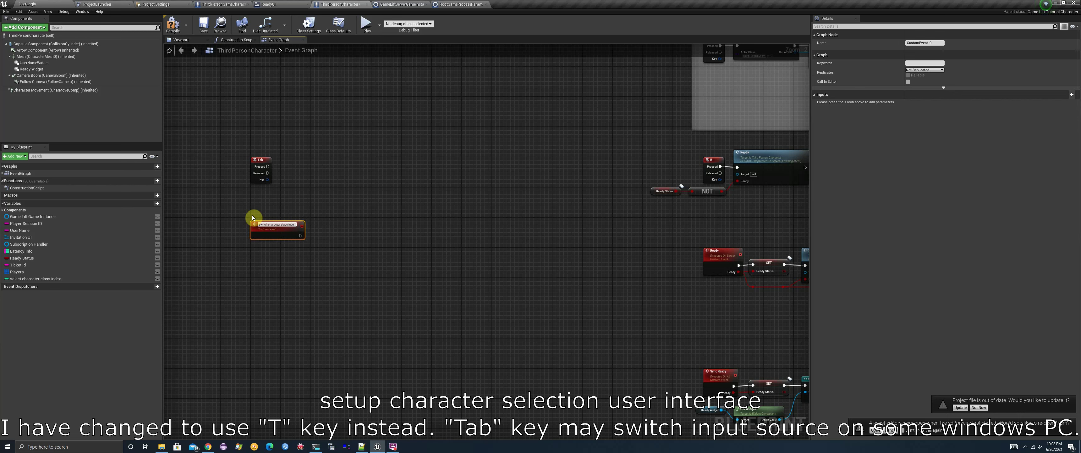
key(Return)
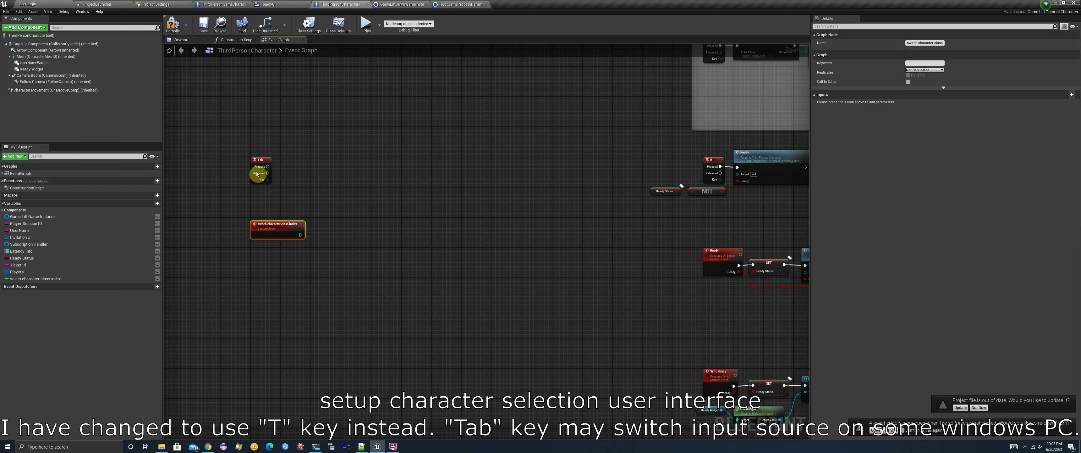
click(921, 70)
click(921, 78)
click(908, 75)
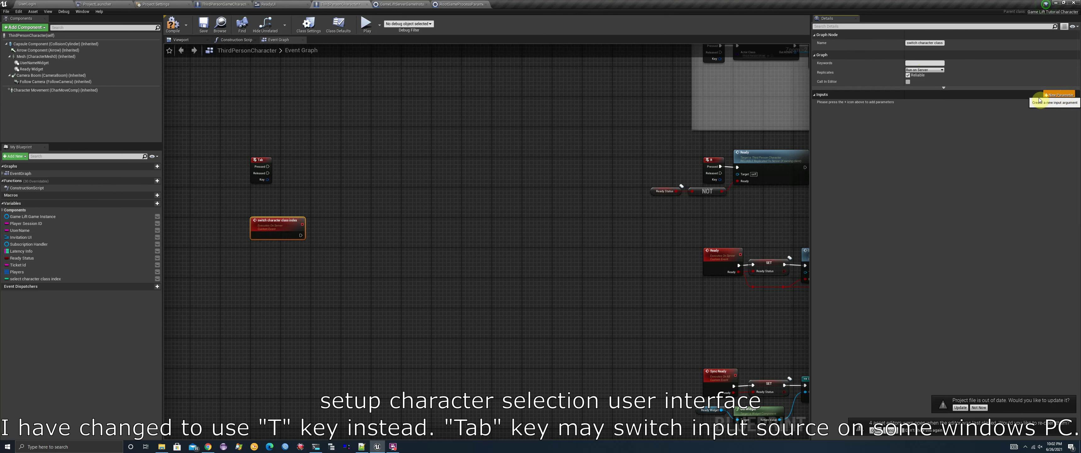
Give the event an Integer input named Character Class Index and save the Blueprint.
click(1072, 95)
click(871, 104)
text(character class index)
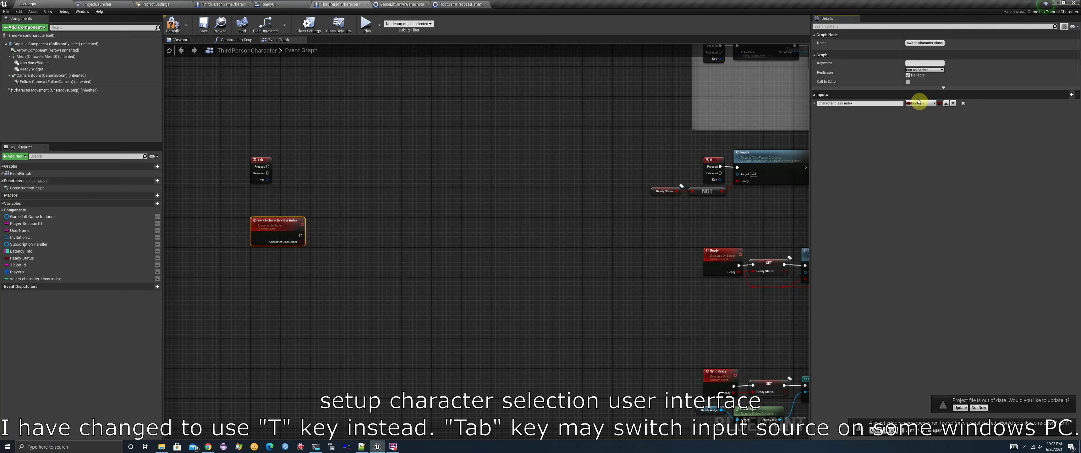
click(921, 103)
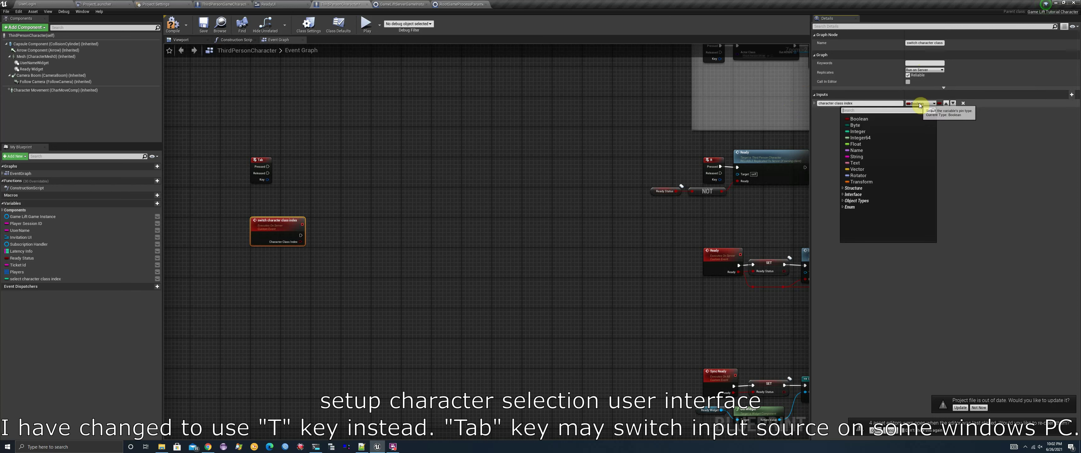
click(880, 131)
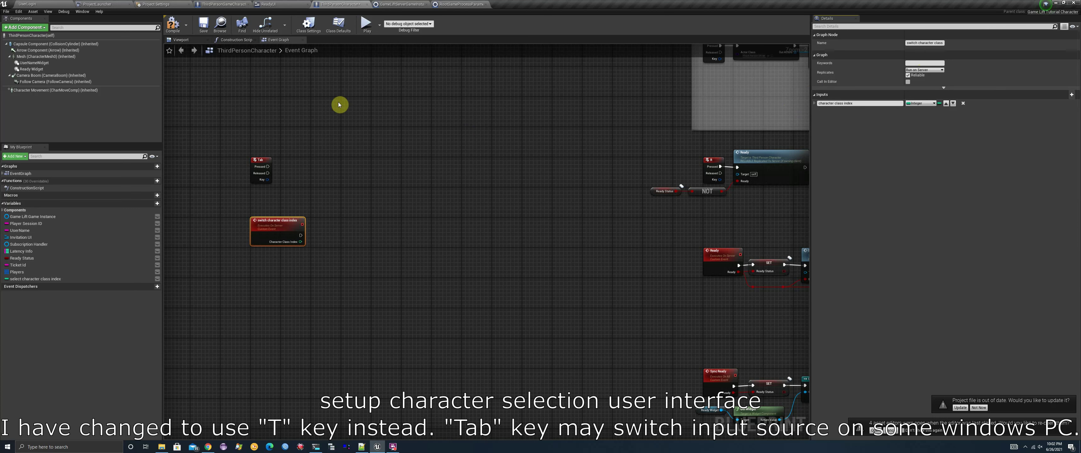
click(199, 27)
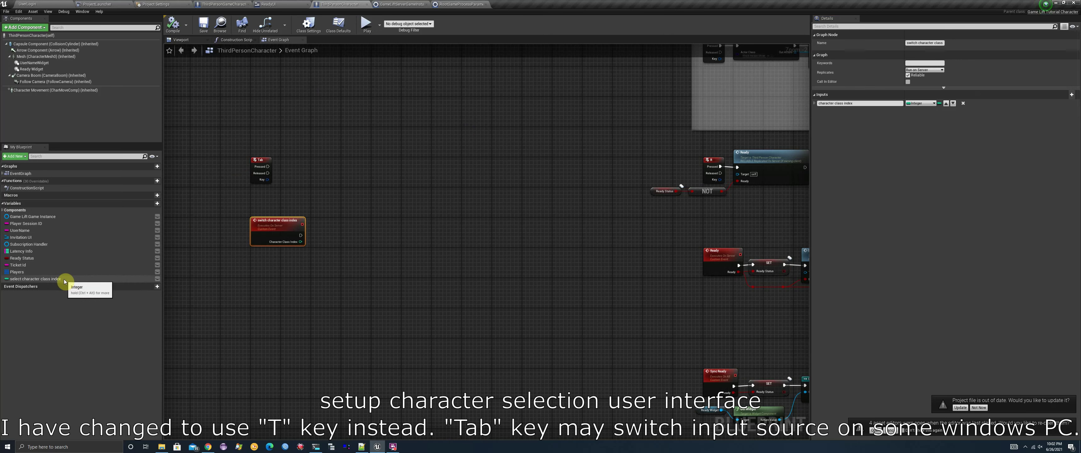
Add a Select Character Class Index getter feeding a less-than comparison against 1.
drag(75, 279, 240, 191)
click(241, 196)
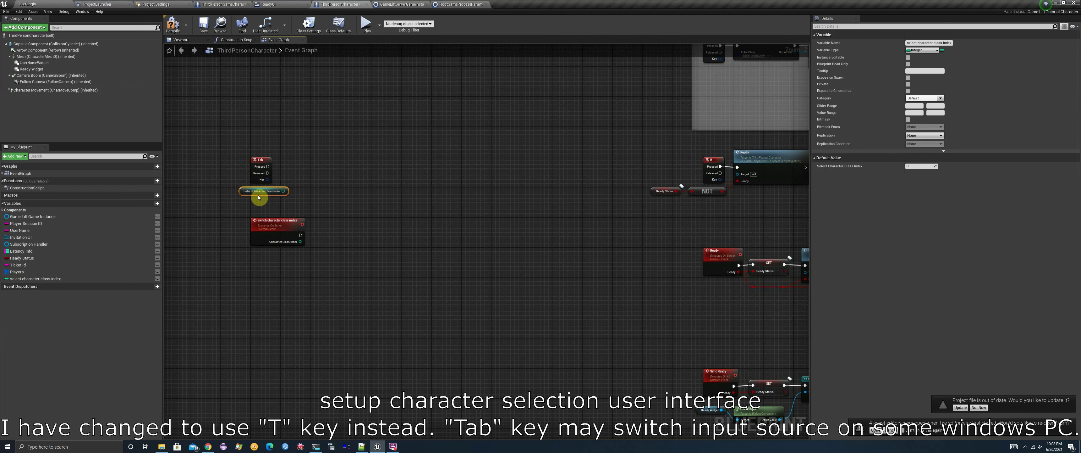
scroll(241, 195, up, 2)
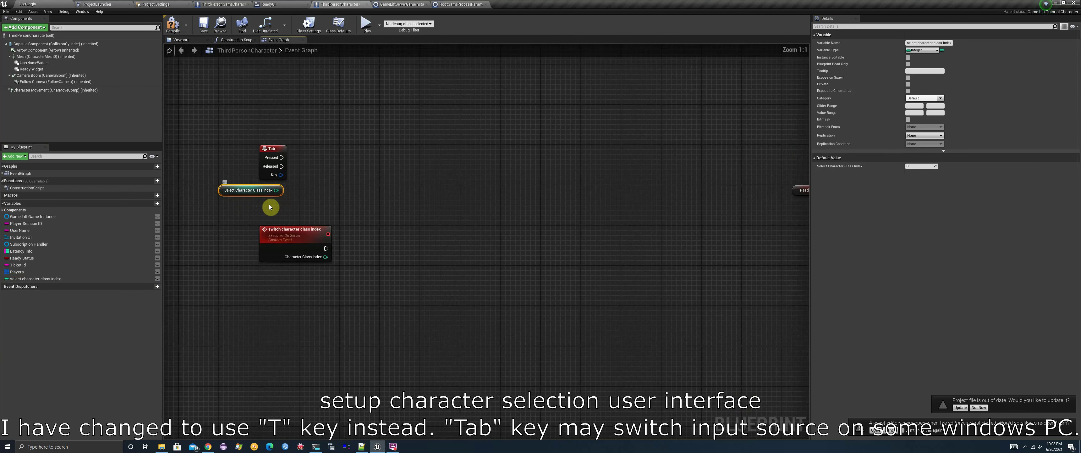
drag(301, 228, 300, 268)
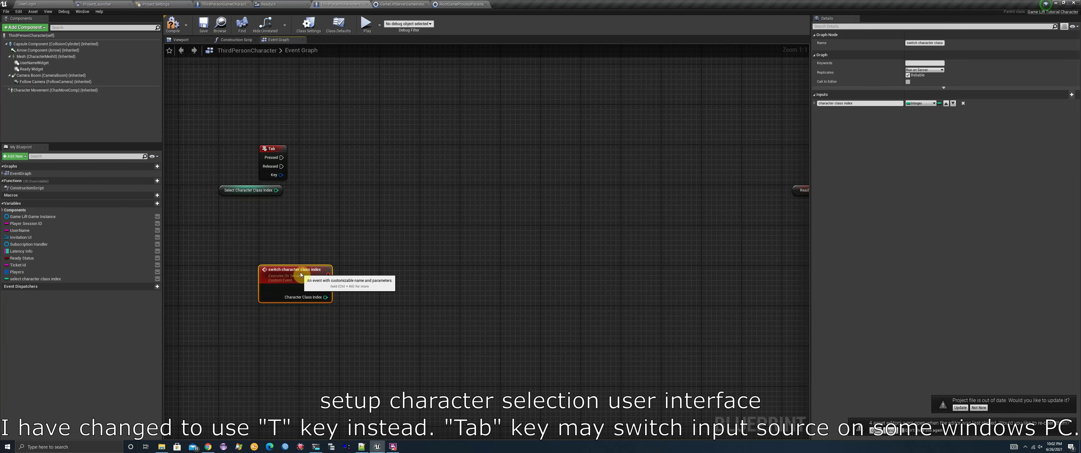
drag(276, 190, 297, 194)
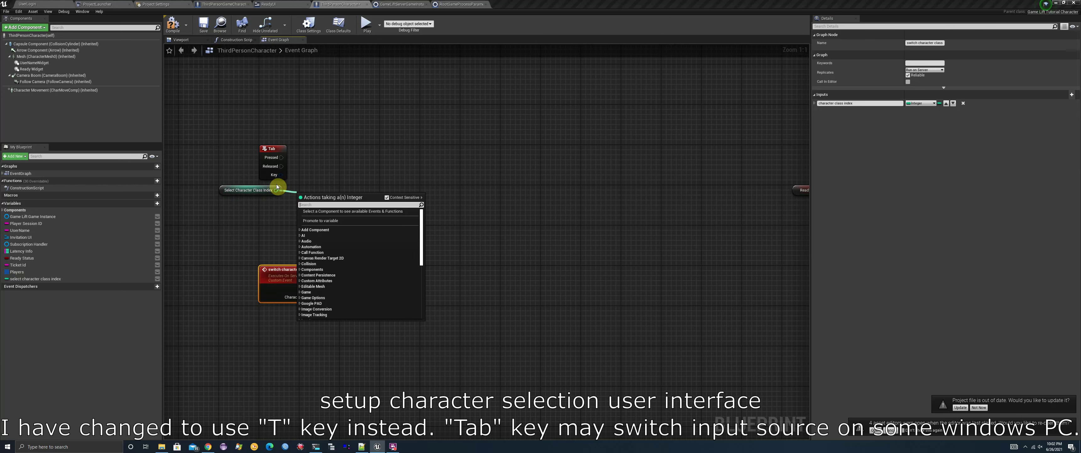
text(<)
key(Return)
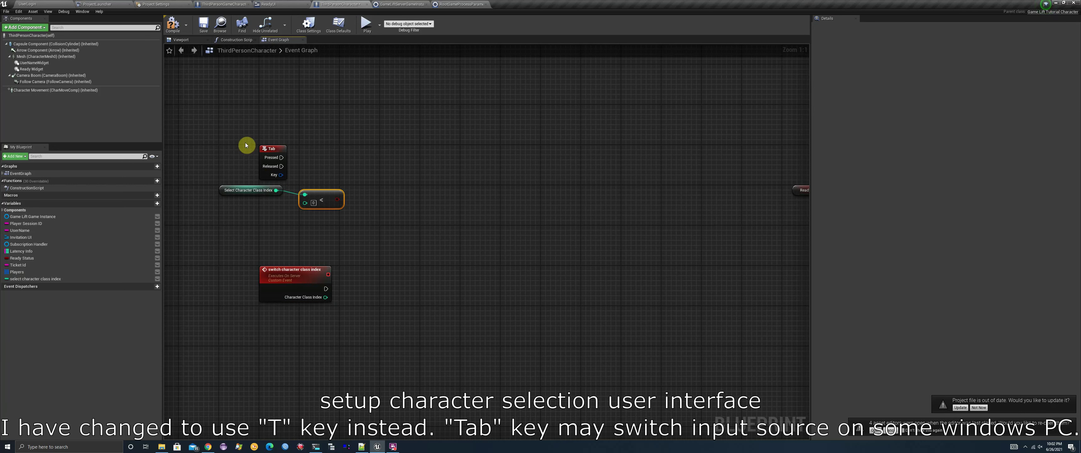
drag(313, 201, 314, 196)
text(1)
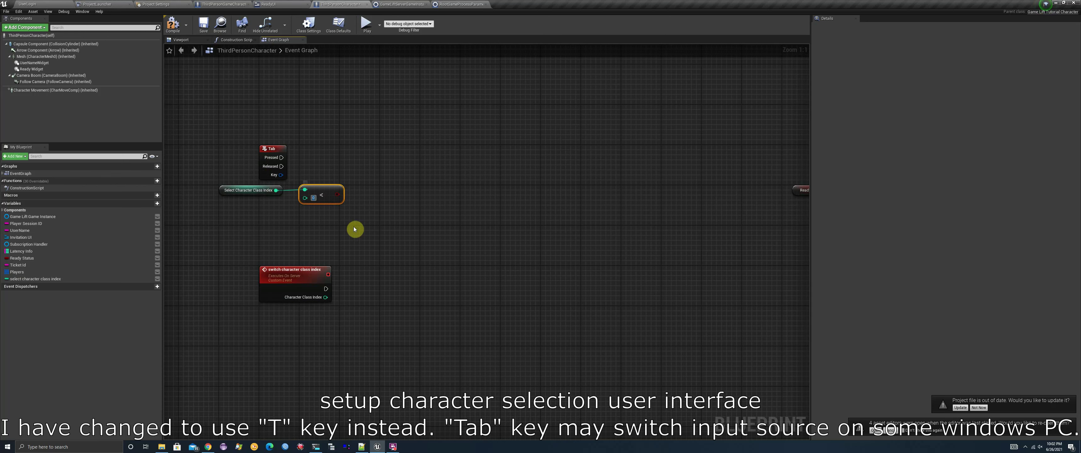
click(383, 193)
Add a Branch driven by Tab Pressed, with the comparison result wired toward its condition.
click(356, 150)
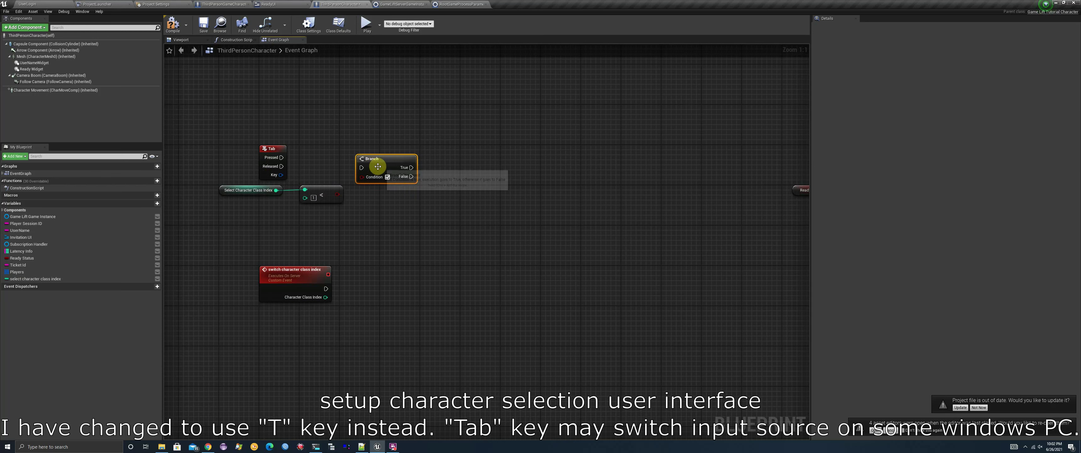
mouse_move(271, 157)
mouse_down()
mouse_move(386, 157)
mouse_move(377, 159)
mouse_up()
drag(337, 194, 370, 168)
shift+drag(274, 200, 369, 181)
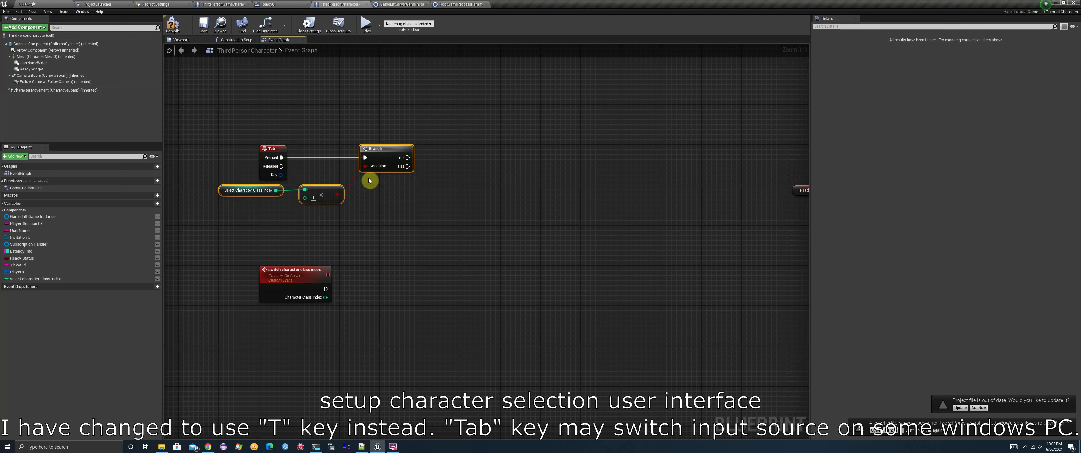
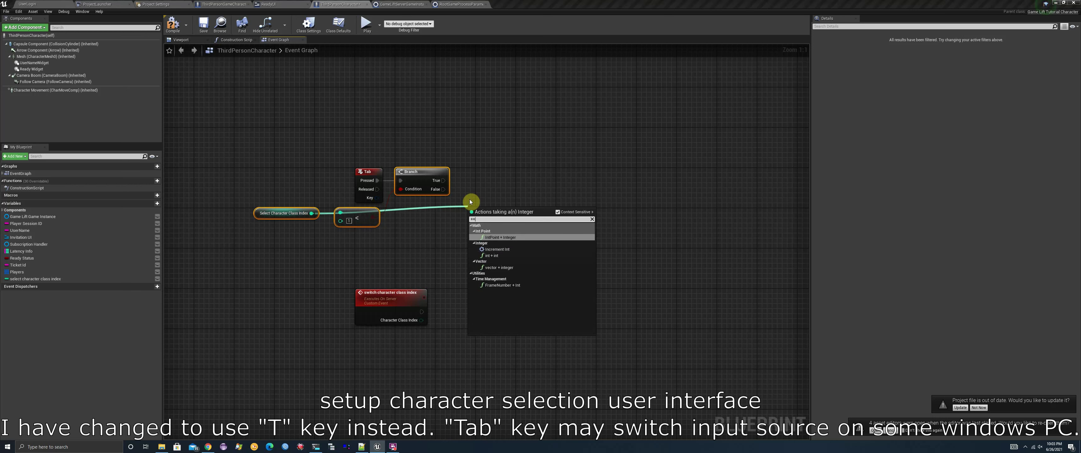
Add an Increment Int node on the Branch's True output, tidying its index wire with a reroute point.
key(Return)
mouse_move(490, 216)
mouse_down()
mouse_move(490, 179)
mouse_move(471, 181)
mouse_move(346, 242)
mouse_up()
click(455, 190)
double_click(363, 236)
drag(364, 235, 448, 241)
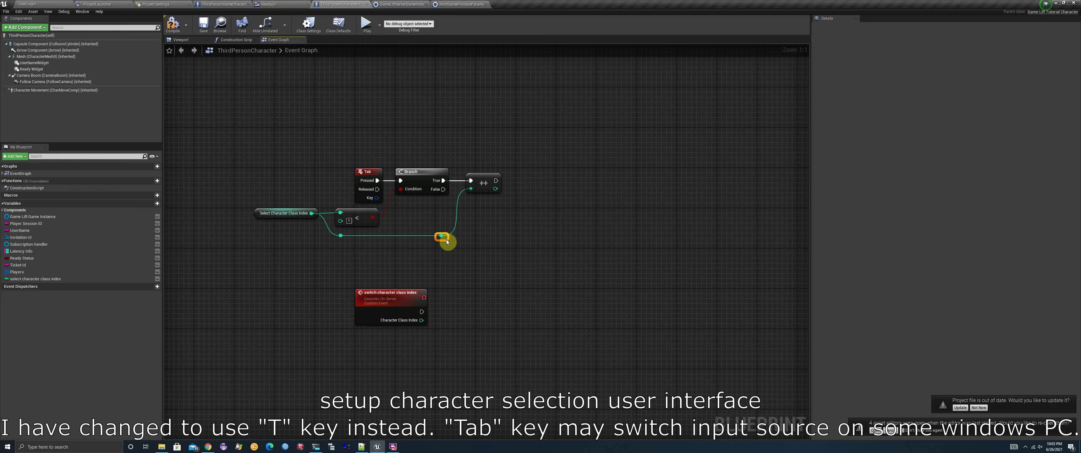
Place a SET Select Character Class Index node and wire it to the Branch's False output.
drag(47, 279, 482, 220)
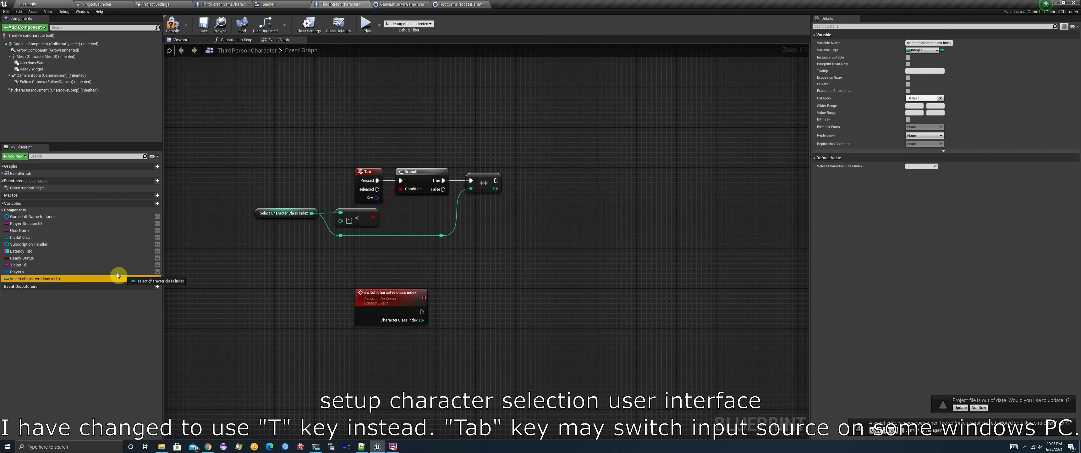
click(482, 221)
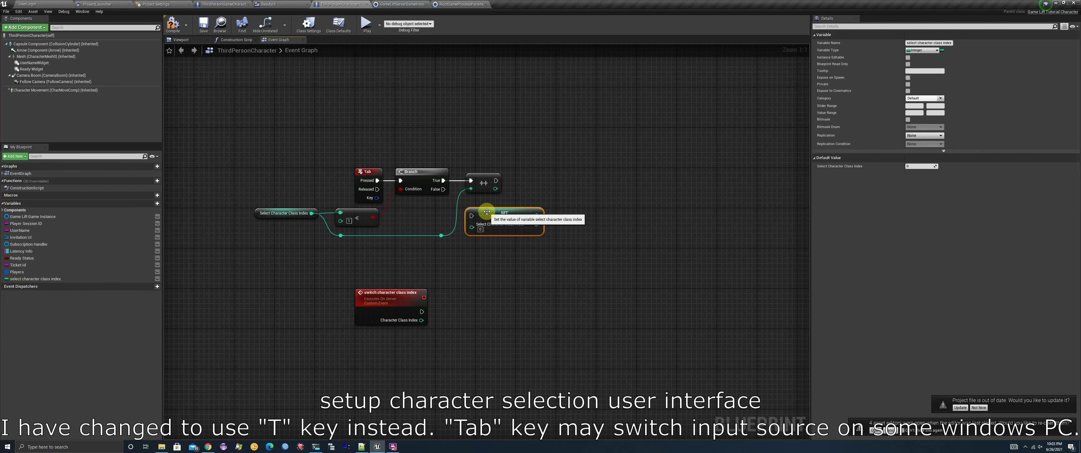
drag(443, 189, 471, 215)
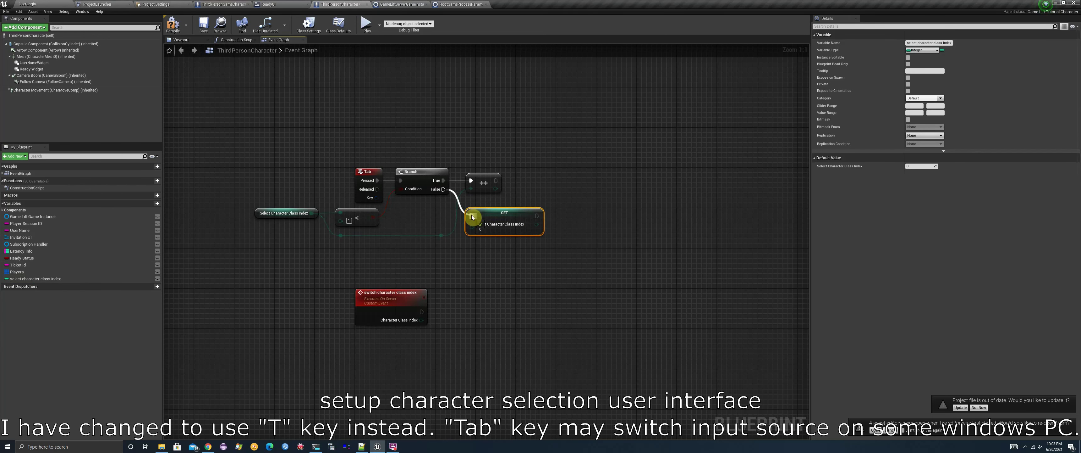
click(541, 275)
Compile the ThirdPersonCharacter Blueprint and make room in the graph below.
click(172, 24)
click(203, 25)
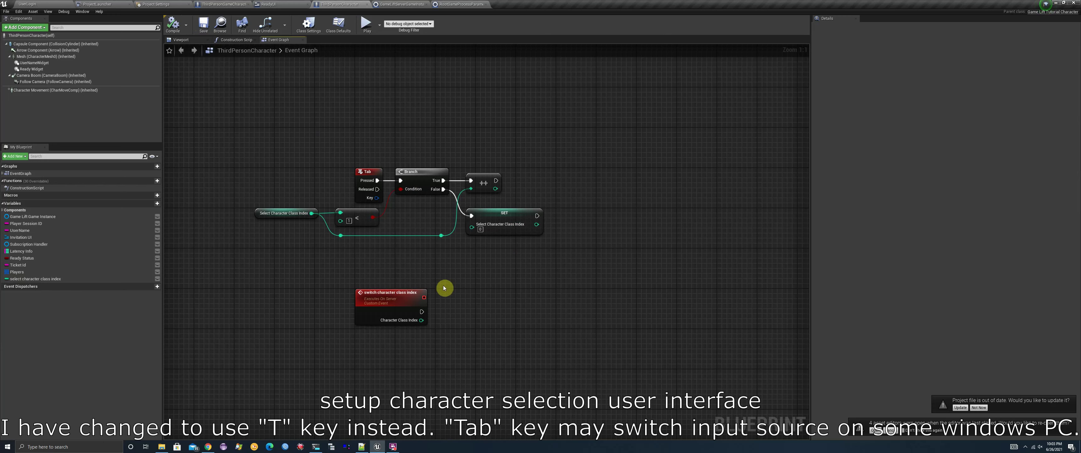
right_drag(445, 288, 435, 246)
right_drag(512, 206, 415, 260)
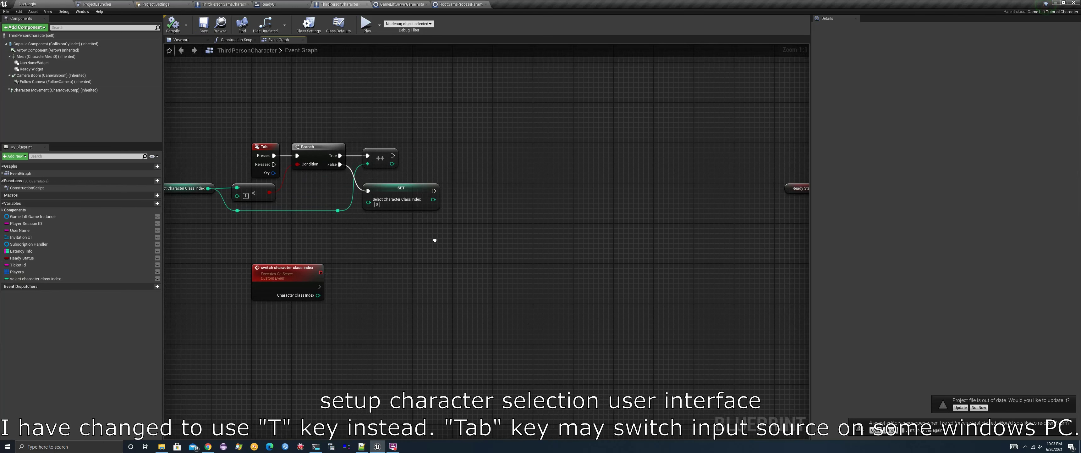
right_drag(333, 276, 310, 229)
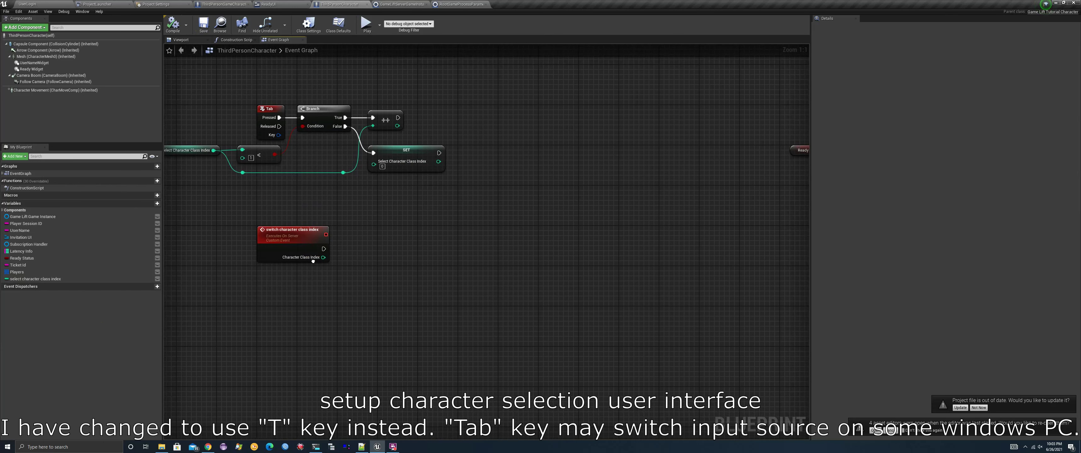
Add a custom event named 'sync character class index'.
right_click(273, 293)
text(add custom)
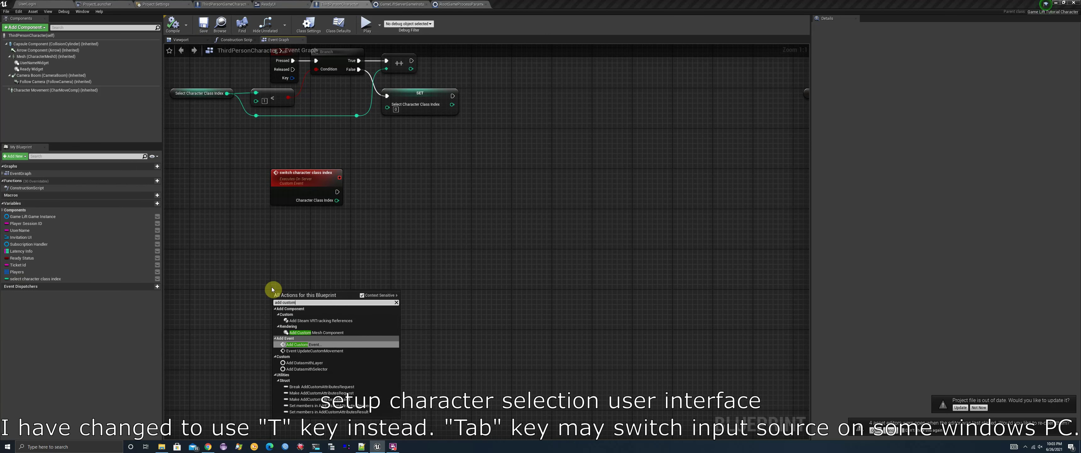
key(Return)
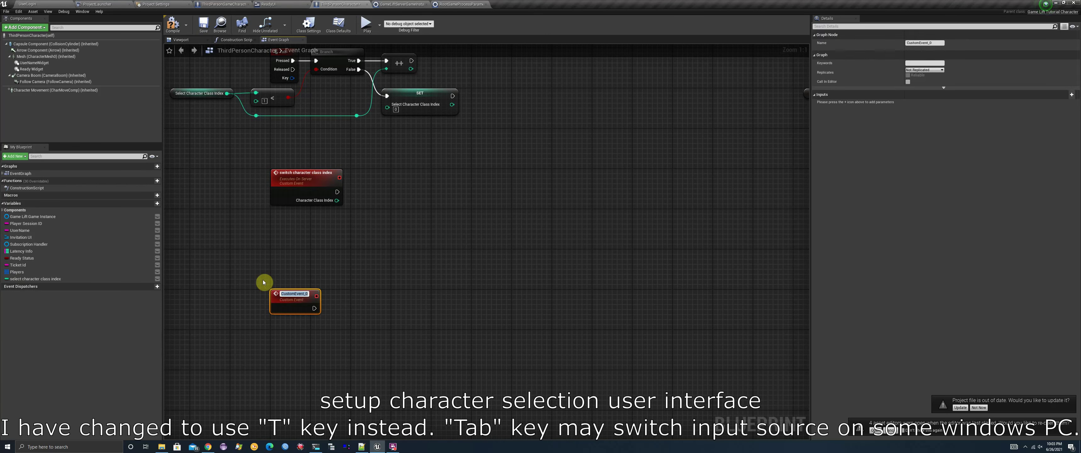
text(sync cha)
text(racter clas)
text(s index)
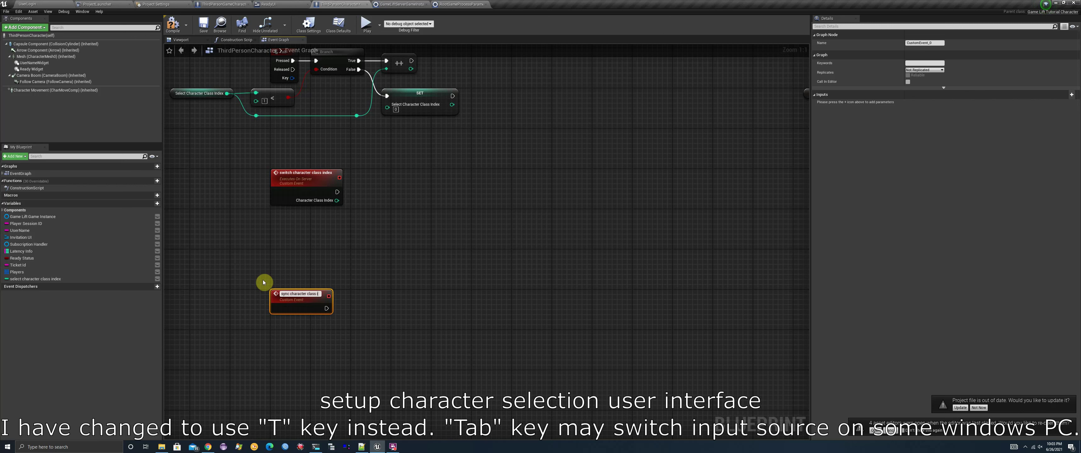
key(Return)
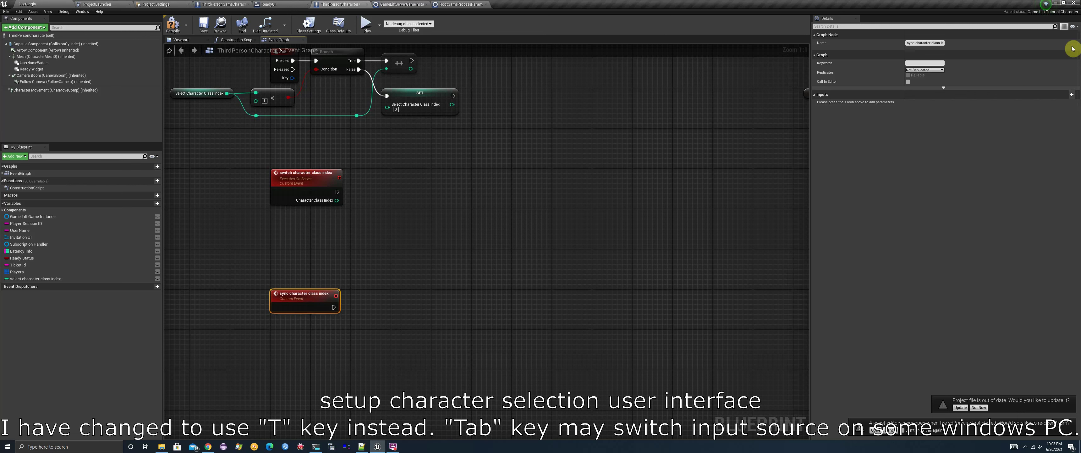
Make the event Multicast and Reliable, and give it an integer input.
click(925, 69)
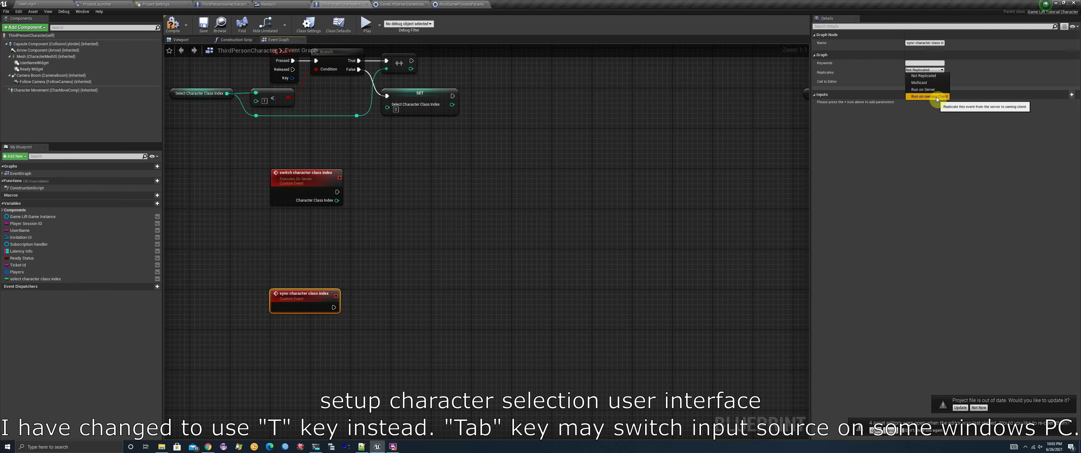
click(935, 82)
click(921, 75)
click(1072, 94)
double_click(865, 103)
text(character class index)
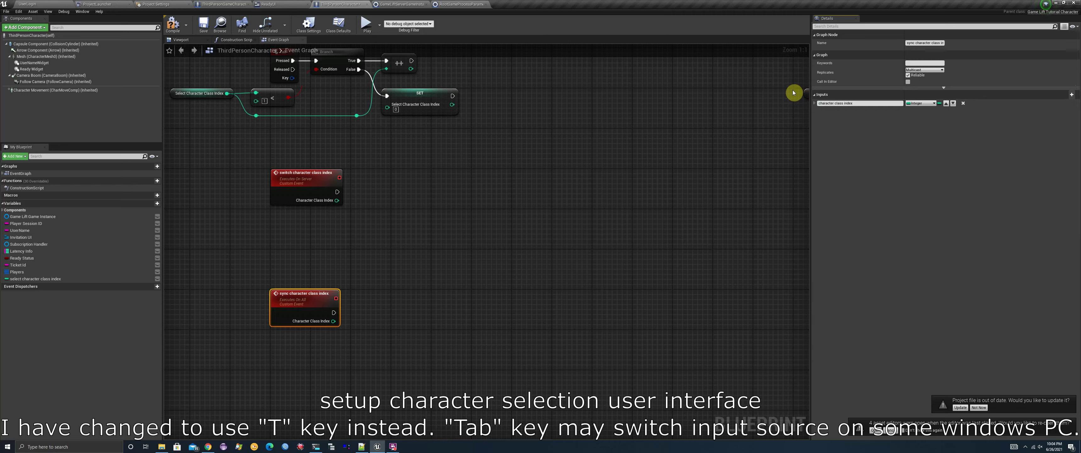
Call Switch Character Class Index after the increment node.
right_drag(476, 172, 449, 290)
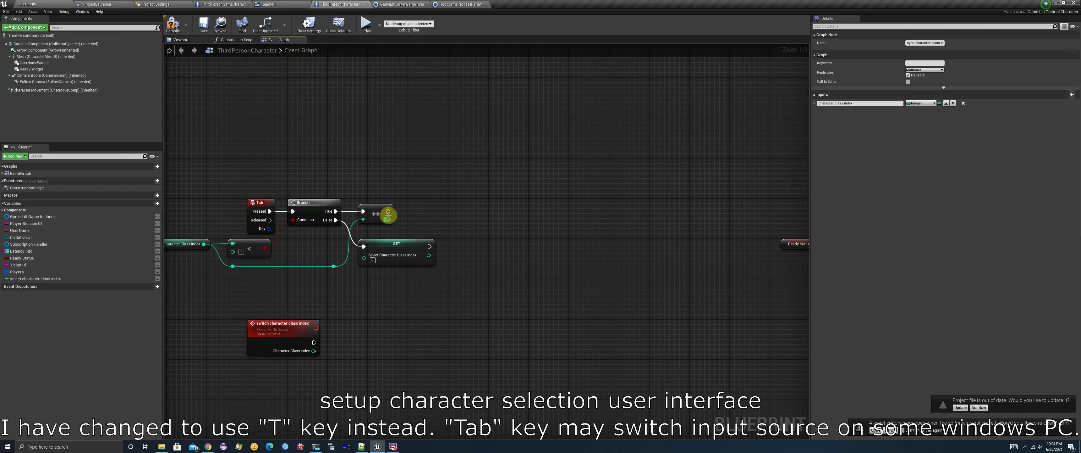
drag(387, 211, 466, 216)
text(switch)
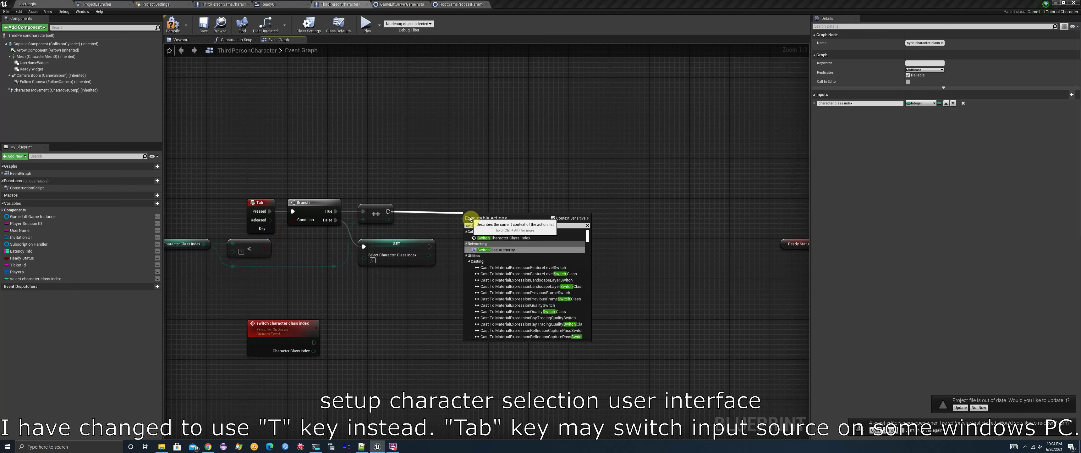
click(503, 238)
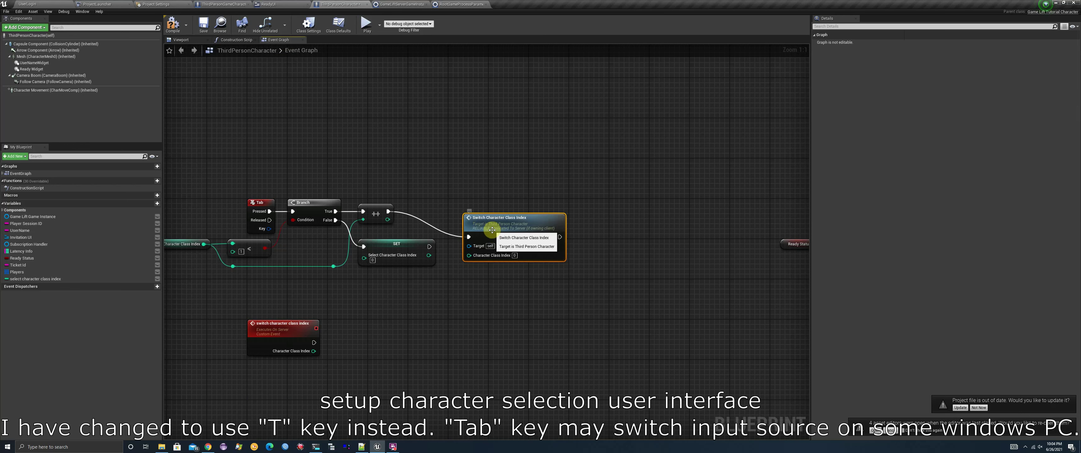
drag(483, 214, 478, 209)
mouse_move(429, 246)
mouse_down()
mouse_move(459, 229)
mouse_move(401, 256)
mouse_move(454, 211)
mouse_up()
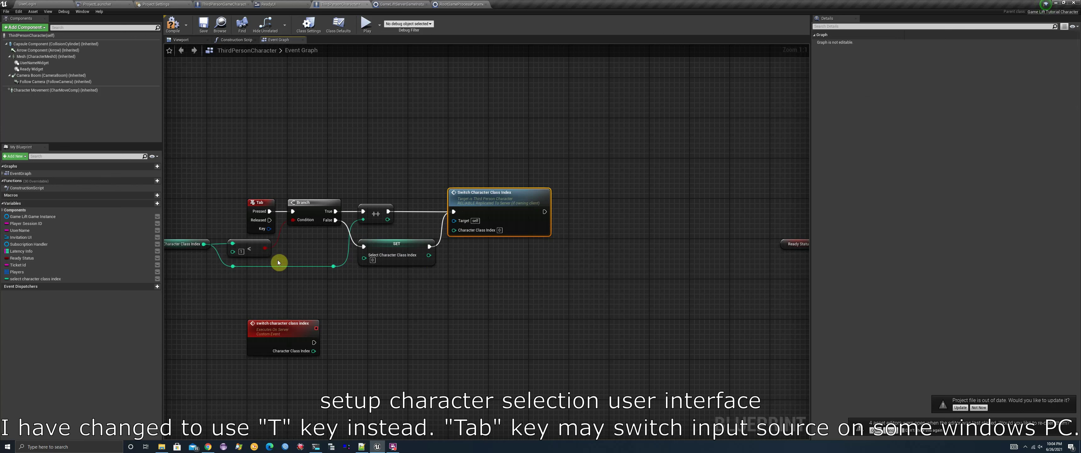
Feed the class index variable into the call and set its Replication to Replicated.
mouse_move(80, 278)
mouse_down()
mouse_move(465, 232)
mouse_move(411, 201)
mouse_move(413, 211)
mouse_up()
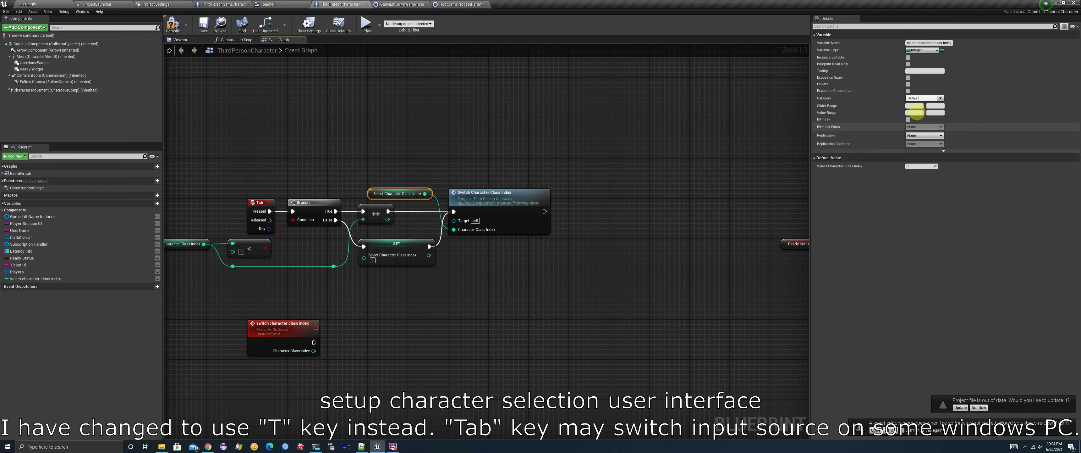
click(930, 135)
click(920, 149)
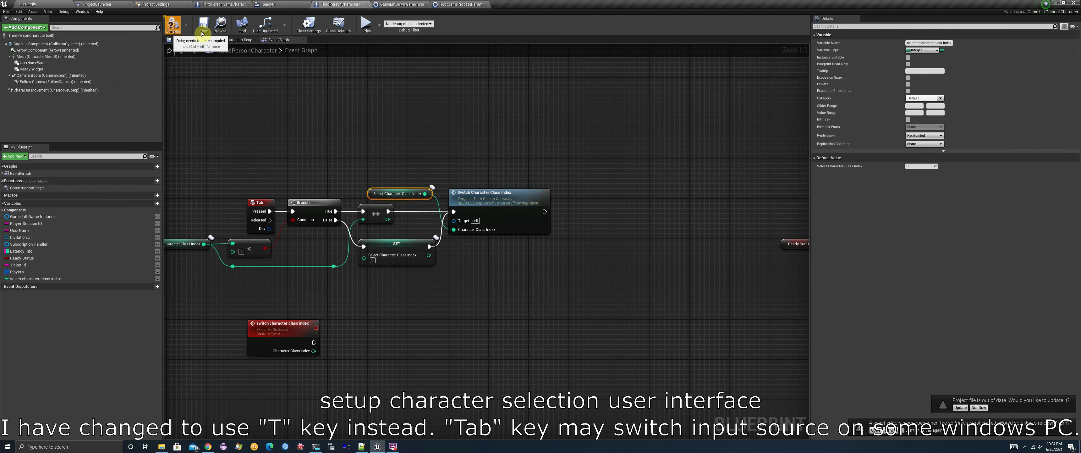
Set Select Character Class Index from the switch character class index event's Character Class Index input.
scroll(315, 138, down, 3)
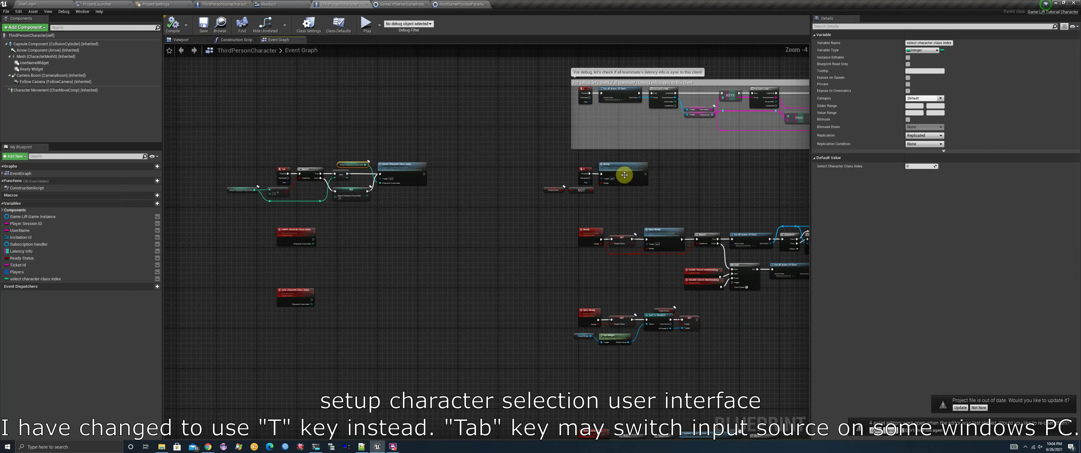
scroll(608, 195, up, 1)
scroll(609, 195, up, 2)
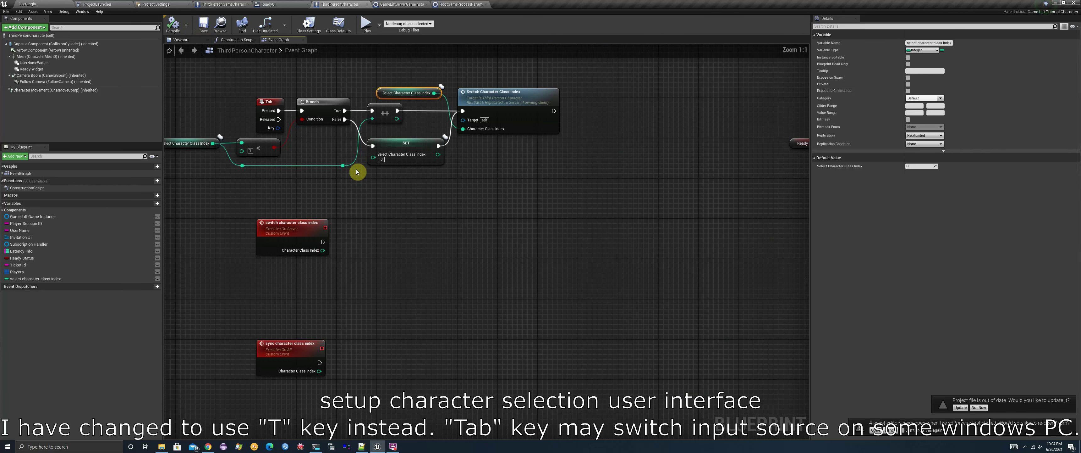
mouse_move(36, 278)
mouse_down()
mouse_move(413, 239)
mouse_move(382, 239)
mouse_up()
right_drag(417, 201, 483, 268)
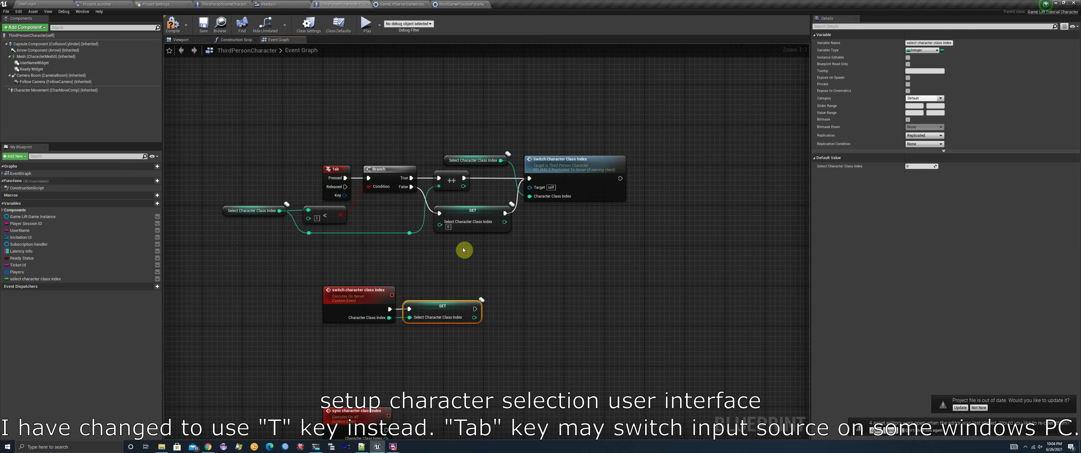
drag(429, 149, 448, 229)
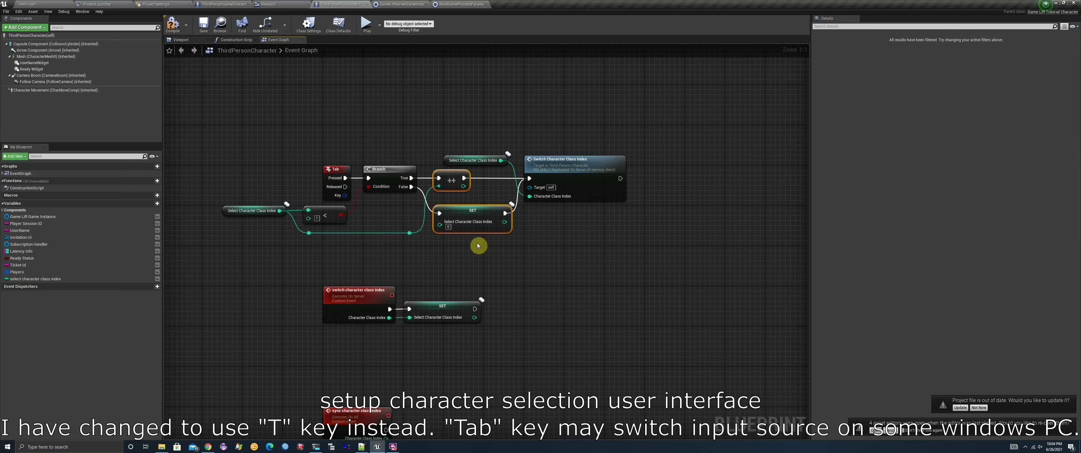
Remove the increment, setter and Branch nodes, and add an integer + node off the index wire.
key(Delete)
drag(411, 177, 531, 179)
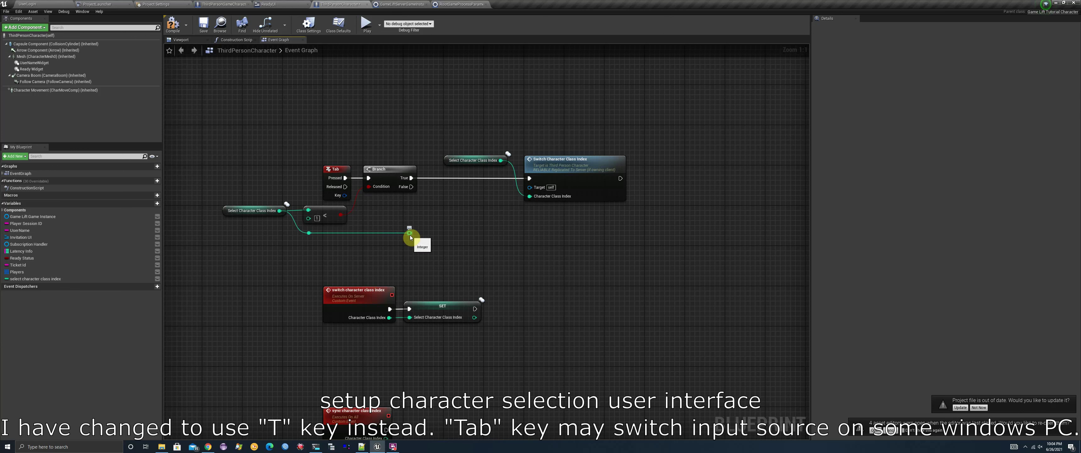
drag(410, 238, 445, 201)
text(+)
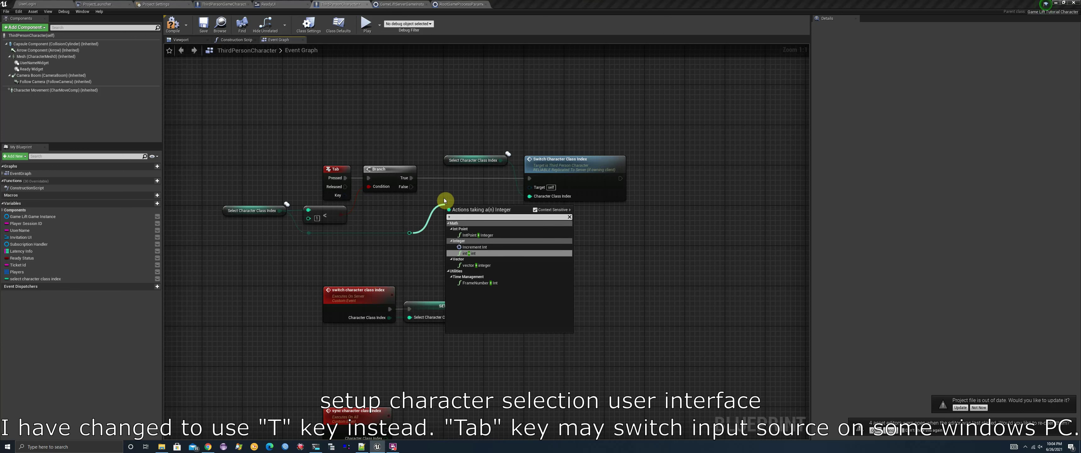
key(Return)
drag(454, 206, 439, 227)
click(393, 179)
key(Delete)
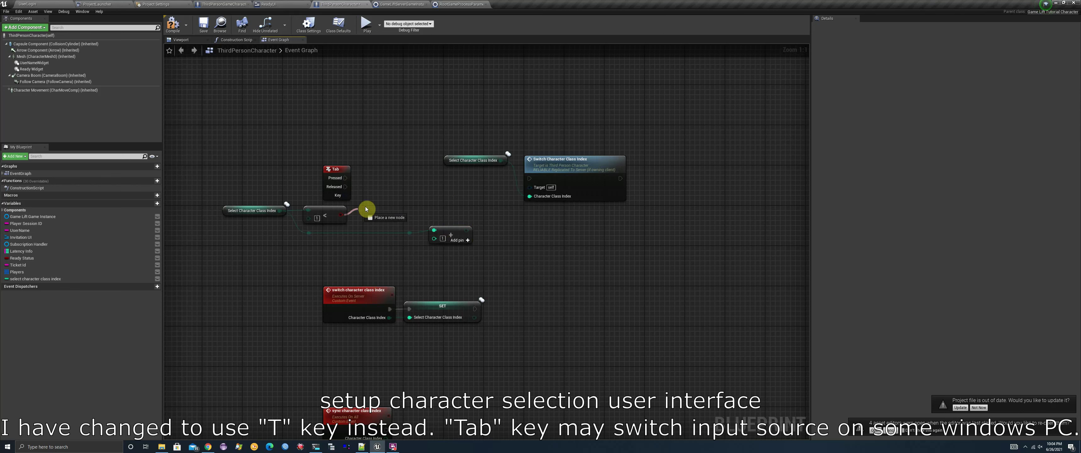
Insert a Select Int driven by the < comparison and feed the class index into the addition.
drag(342, 213, 366, 196)
text(selec)
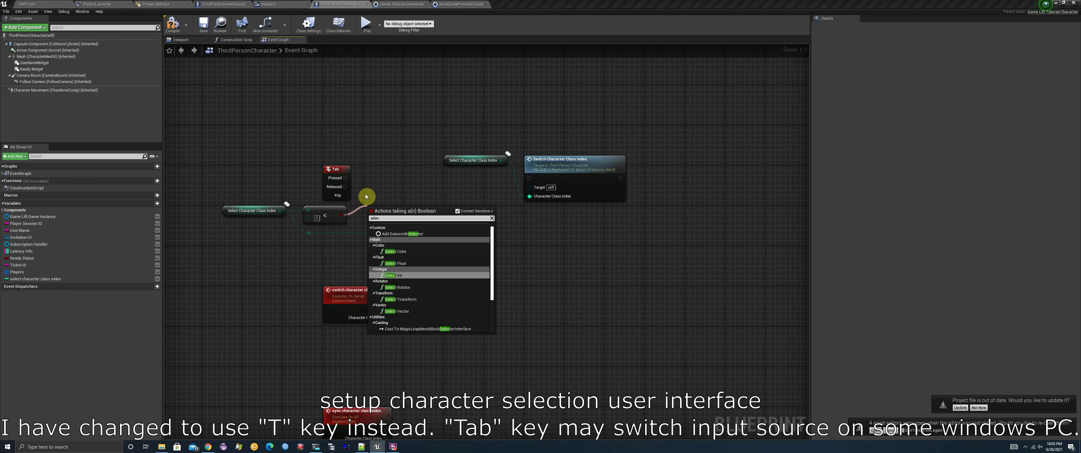
key(Return)
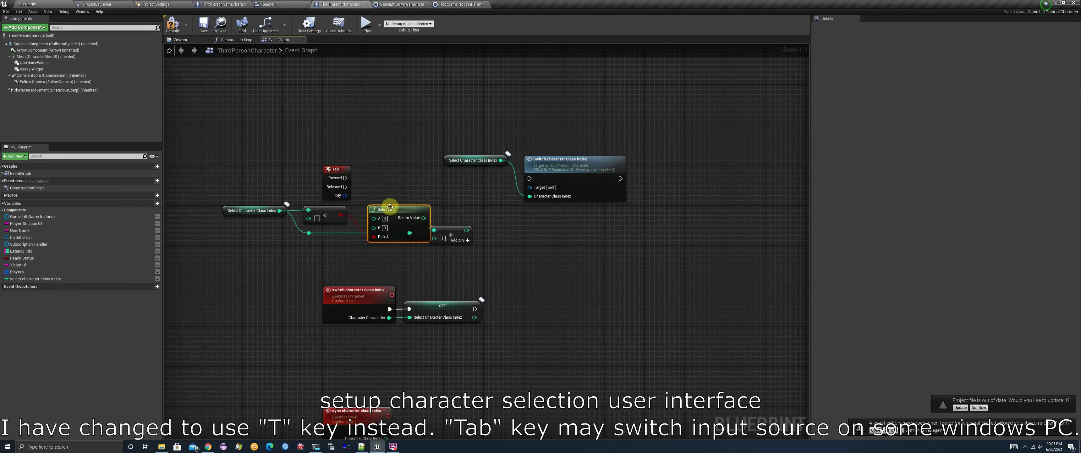
drag(390, 207, 385, 206)
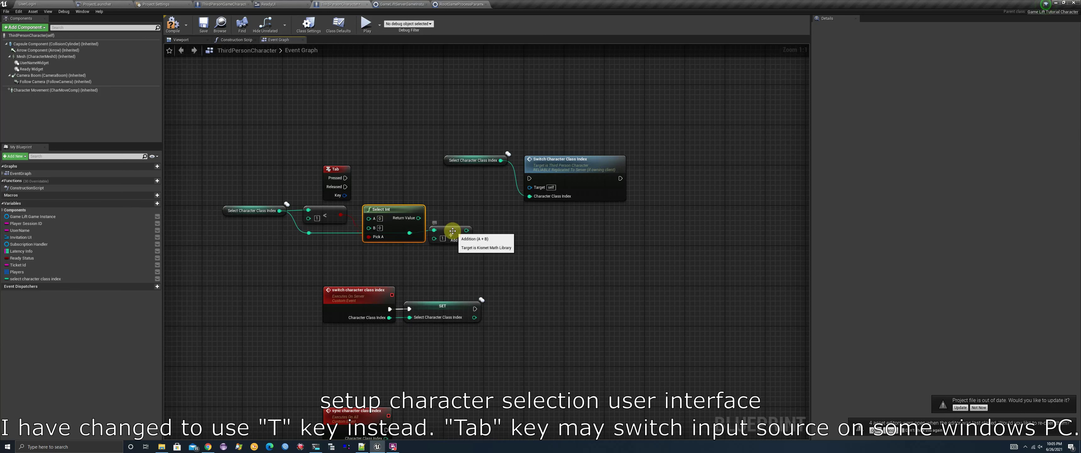
mouse_move(413, 239)
mouse_down()
mouse_move(413, 214)
mouse_move(459, 252)
mouse_up()
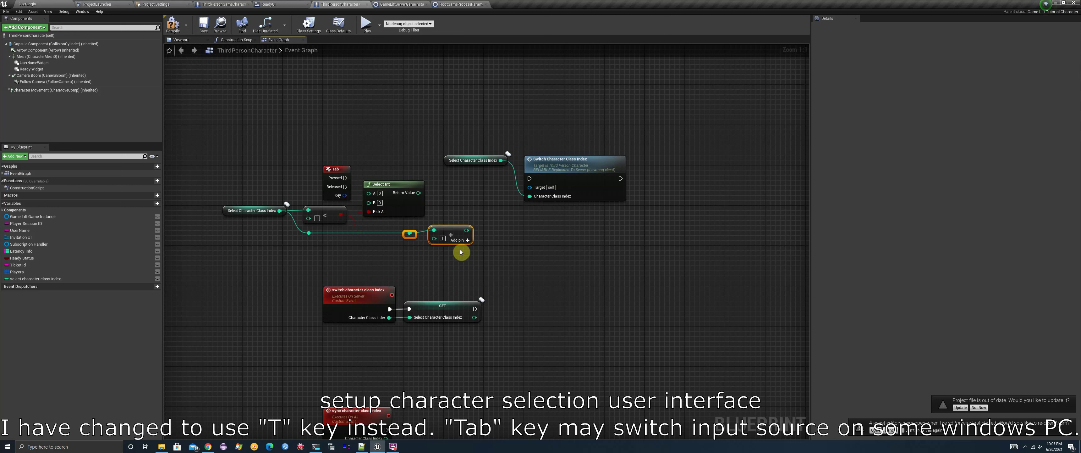
mouse_move(392, 229)
mouse_down()
mouse_move(420, 246)
mouse_move(319, 248)
mouse_up()
key(Delete)
mouse_move(279, 210)
mouse_down()
mouse_move(305, 248)
mouse_move(321, 233)
mouse_up()
click(318, 236)
mouse_move(391, 199)
mouse_down()
mouse_move(391, 224)
mouse_move(347, 234)
mouse_move(369, 218)
mouse_up()
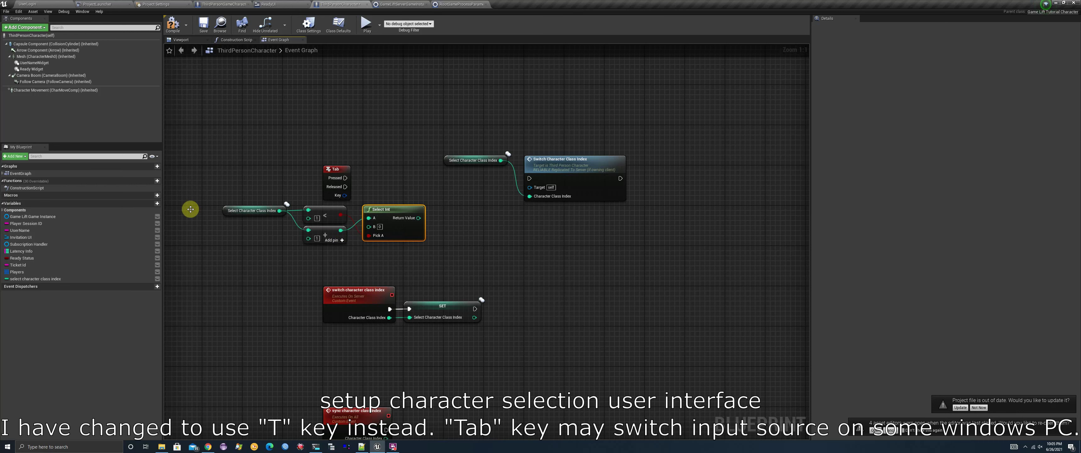
Wire Tab Pressed and the Select Int result into the Switch Character Class Index call.
drag(201, 206, 390, 244)
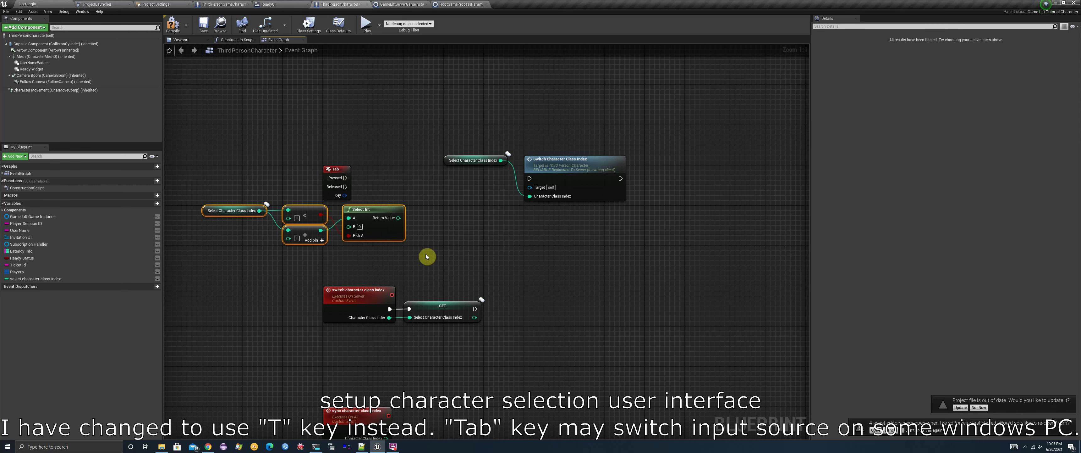
right_drag(427, 257, 492, 250)
drag(492, 250, 466, 252)
mouse_move(476, 132)
mouse_down()
mouse_move(634, 165)
mouse_move(474, 166)
mouse_up()
mouse_move(386, 176)
mouse_down()
mouse_move(420, 175)
mouse_move(399, 214)
mouse_up()
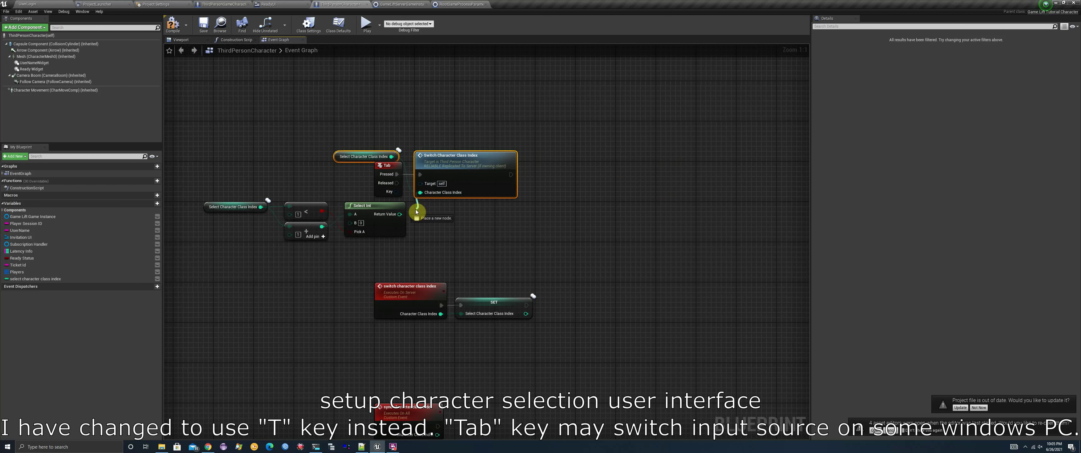
drag(340, 117, 381, 163)
Delete the unused class index getter and compile the blueprint.
key(Delete)
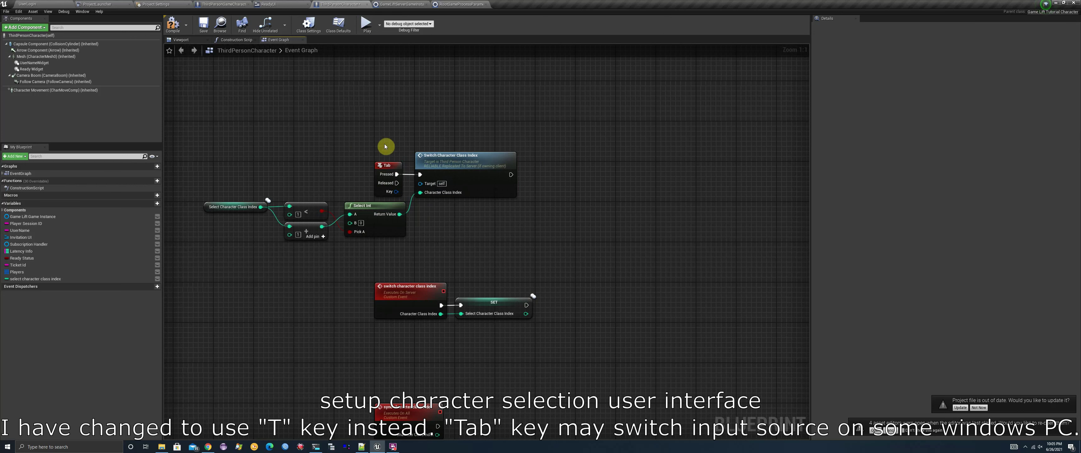
click(173, 24)
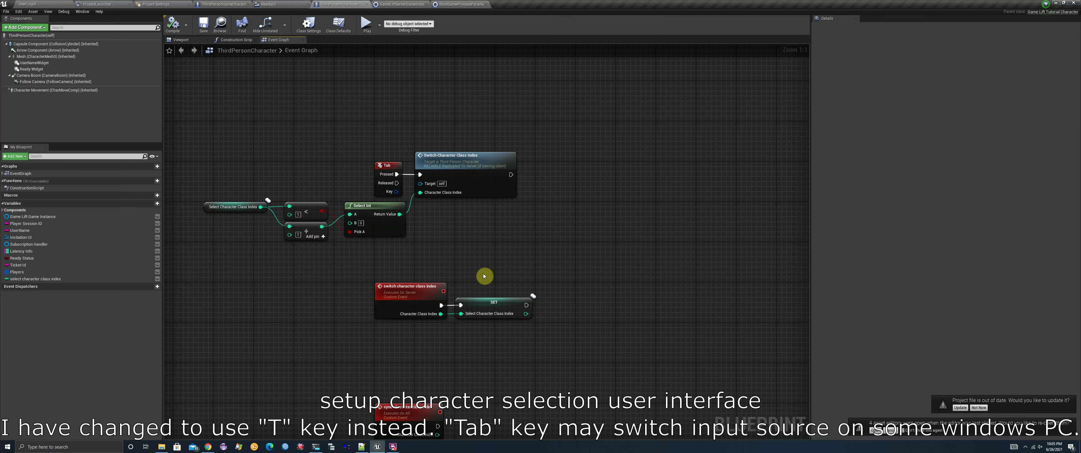
right_drag(482, 278, 458, 238)
right_drag(493, 295, 430, 243)
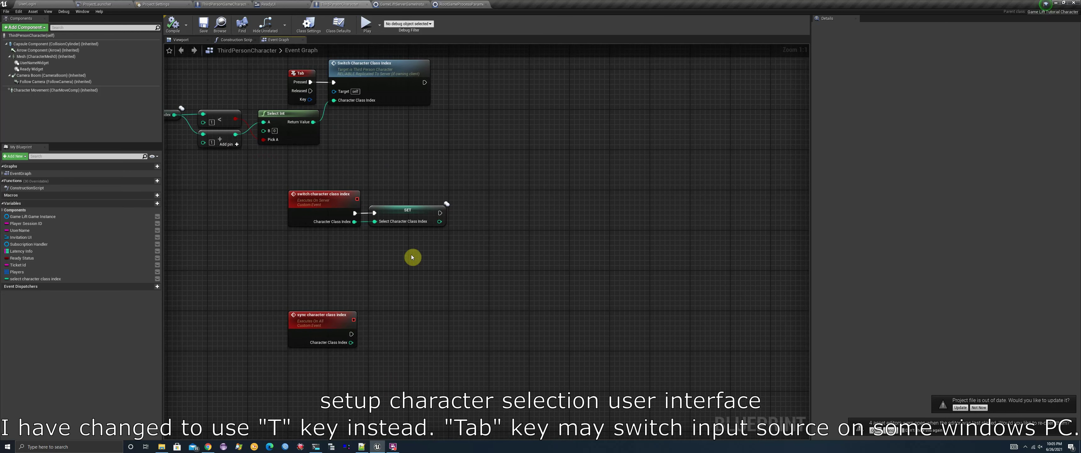
Call Sync Character Class Index right after the switch event's SET node.
drag(443, 217, 464, 209)
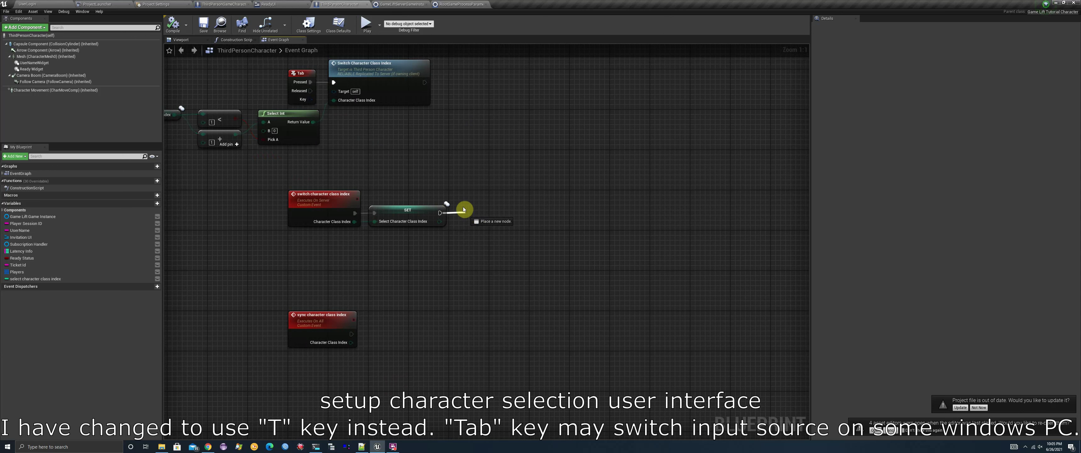
text(sync)
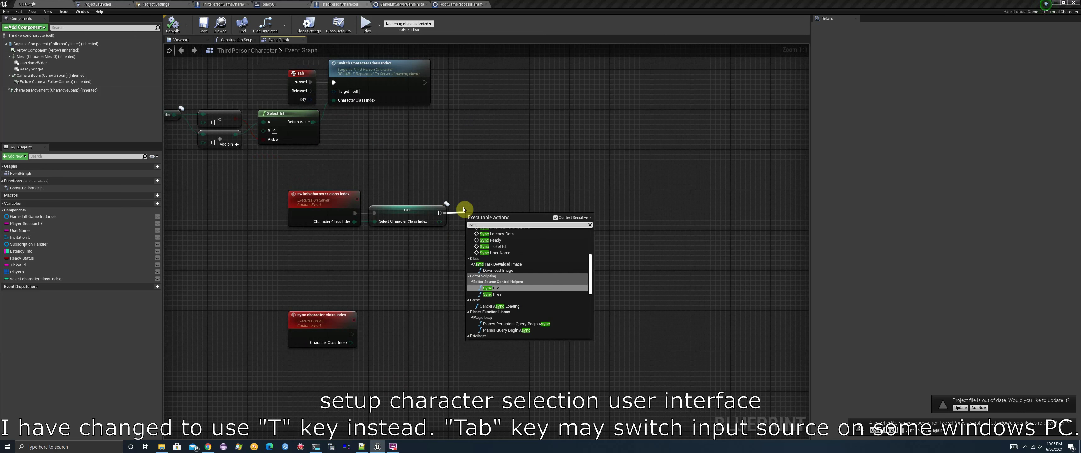
text( char)
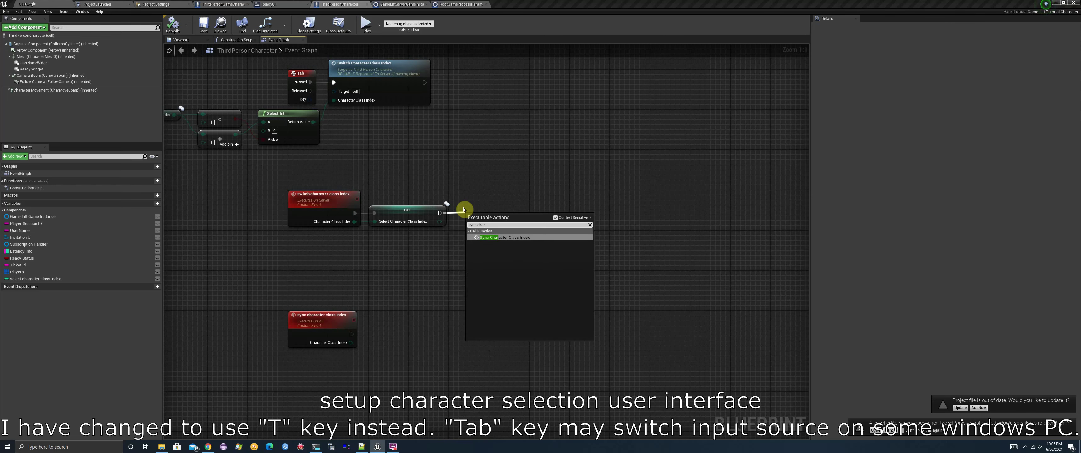
key(Return)
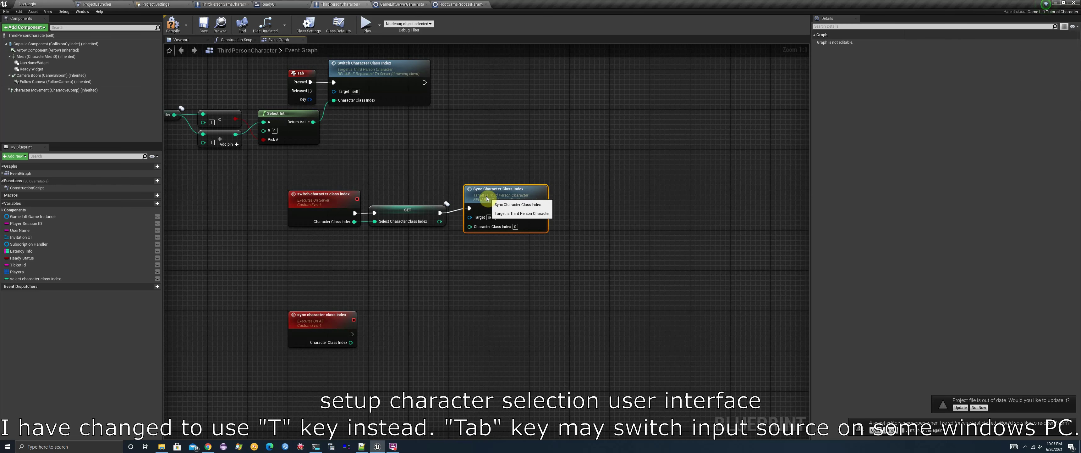
right_drag(632, 229, 505, 234)
scroll(505, 234, down, 1)
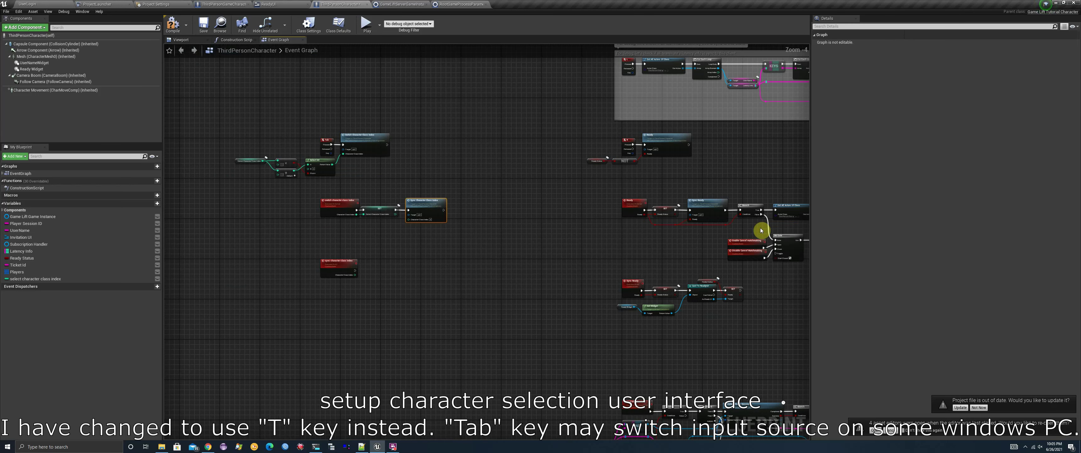
Pass the switch event's Character Class Index into the Sync call, tidied with a reroute.
right_drag(760, 229, 591, 205)
scroll(583, 210, up, 1)
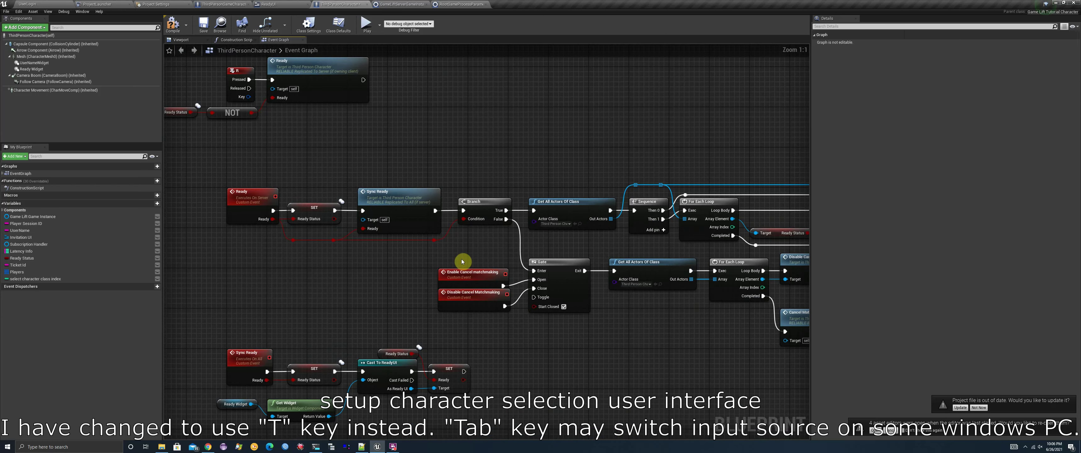
scroll(462, 267, down, 3)
right_drag(269, 257, 371, 254)
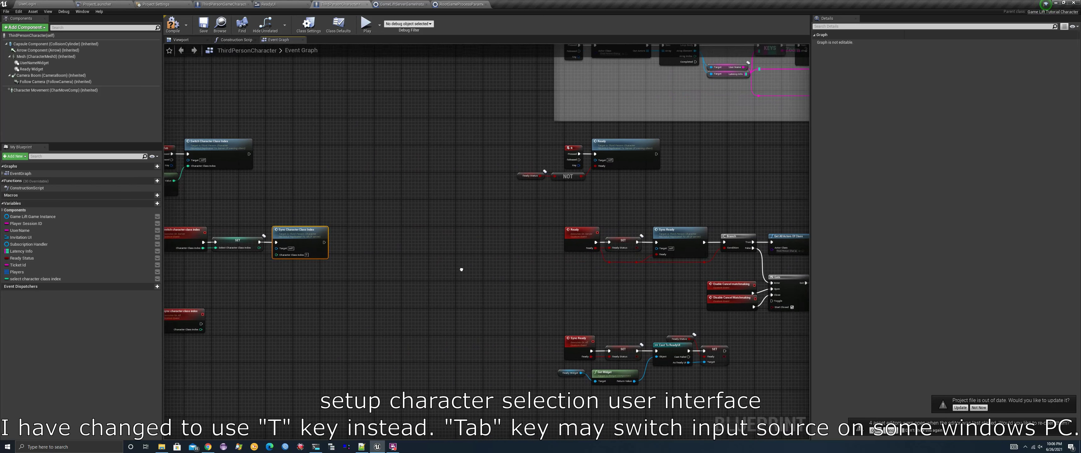
scroll(370, 253, up, 3)
mouse_move(298, 240)
mouse_down()
mouse_move(409, 250)
mouse_move(331, 266)
mouse_move(388, 270)
mouse_up()
double_click(388, 251)
Add a SET Select Character Class Index node inside the sync character class index event.
alt+drag(35, 278, 296, 362)
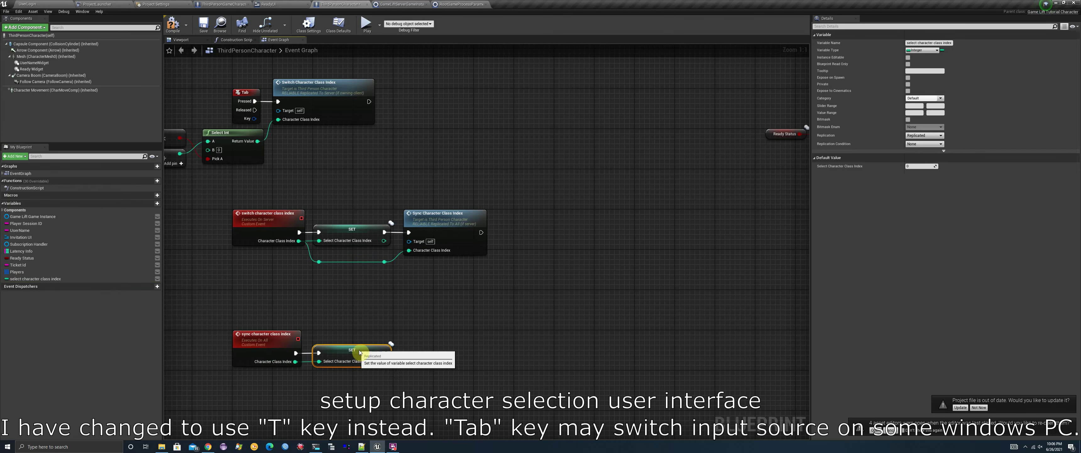
click(352, 325)
scroll(301, 245, down, 6)
scroll(362, 181, up, 2)
scroll(365, 189, up, 2)
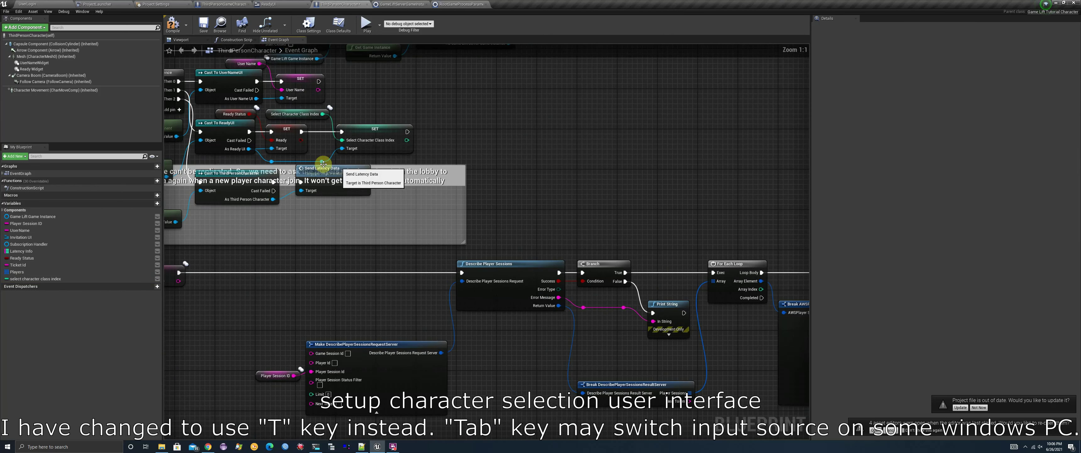
scroll(368, 195, up, 2)
Paste copies of the Get Ready Widget, Cast To ReadyUI and class index SET nodes by the sync event.
right_drag(172, 174, 269, 204)
drag(237, 216, 269, 231)
ctrl+click(462, 180)
ctrl+click(517, 210)
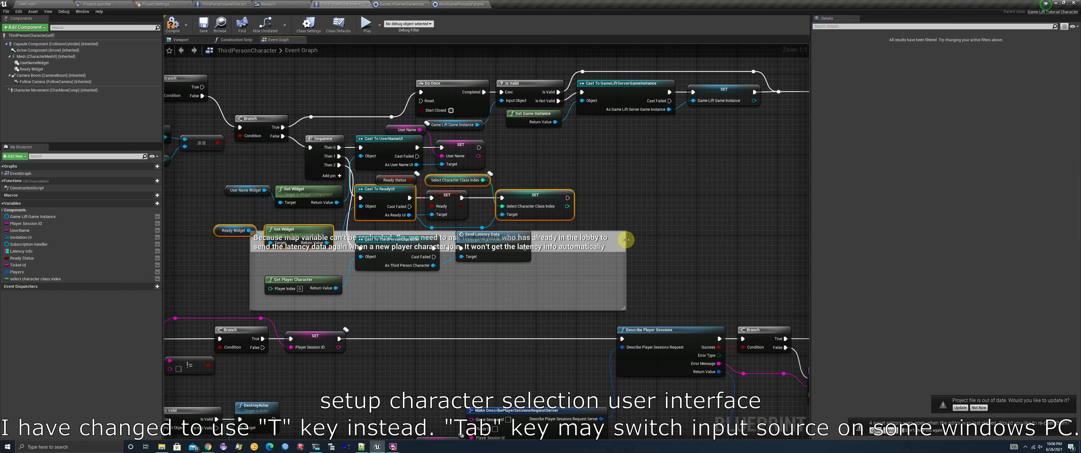
scroll(456, 303, down, 7)
scroll(456, 302, up, 7)
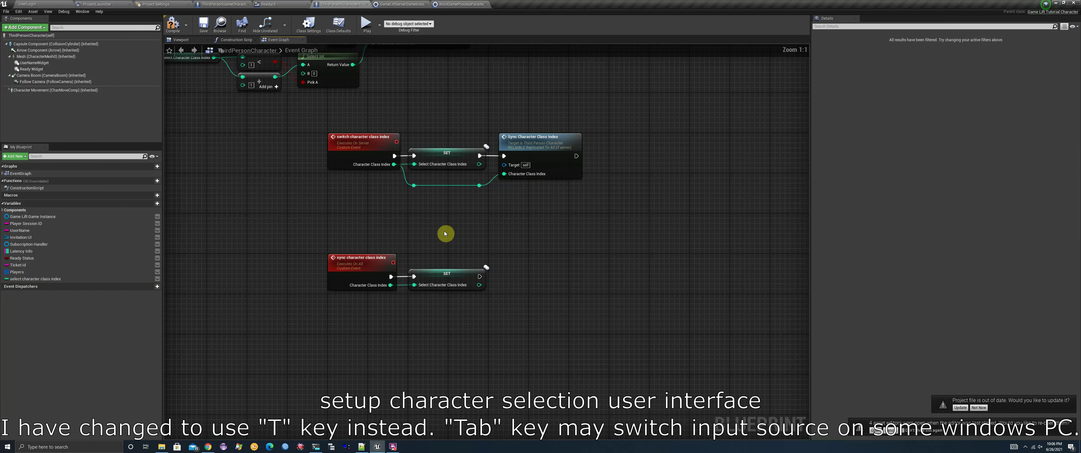
key(ctrl+v)
mouse_move(476, 239)
mouse_down()
mouse_move(517, 274)
mouse_move(504, 276)
mouse_up()
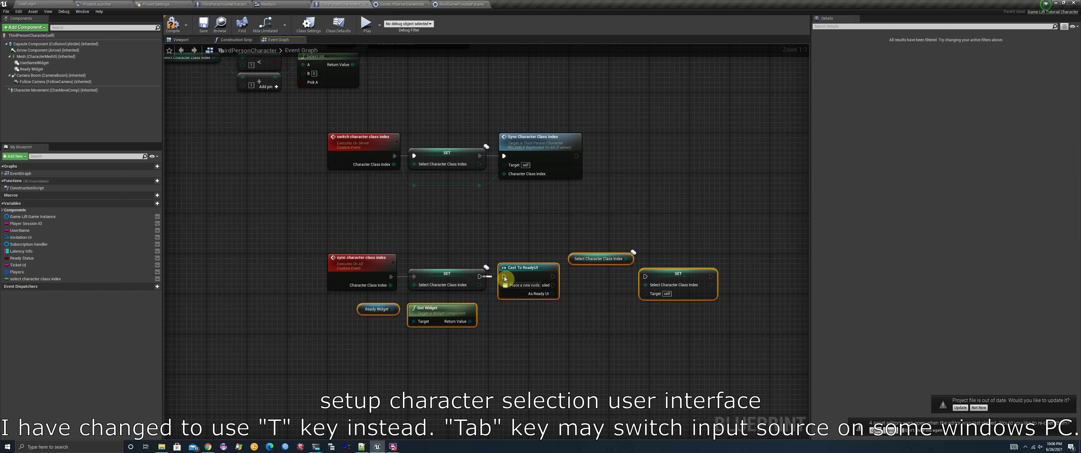
Chain the ReadyUI cast after the SET and wire As Ready UI into the widget SET's Target.
mouse_move(555, 244)
mouse_down()
mouse_move(660, 275)
mouse_move(574, 277)
mouse_move(575, 293)
mouse_up()
click(617, 332)
right_drag(600, 334, 487, 285)
scroll(487, 286, down, 3)
mouse_move(546, 273)
right_down()
mouse_move(354, 256)
mouse_move(460, 280)
right_up()
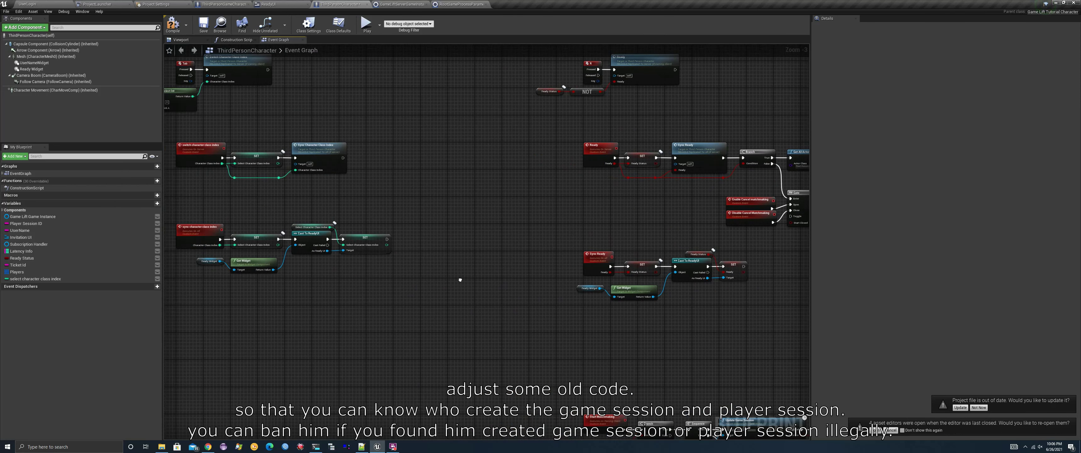
Save the ThirdPersonCharacter blueprint and locate the Create Player Session nodes.
click(203, 24)
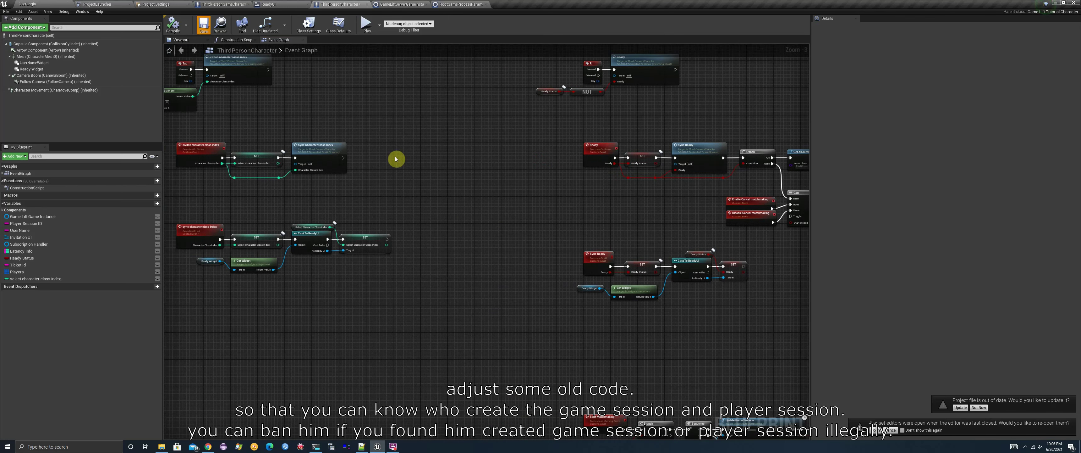
right_drag(485, 212, 277, 230)
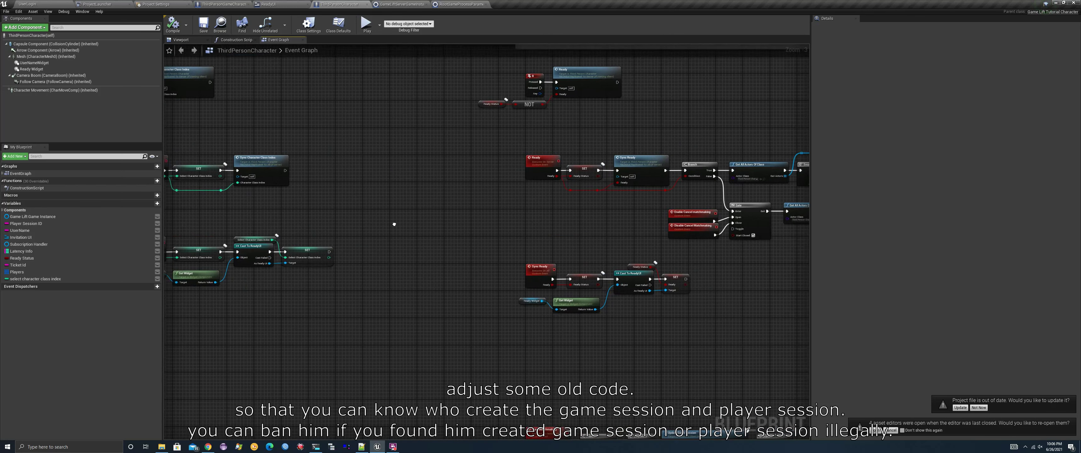
right_drag(487, 219, 386, 235)
scroll(386, 254, up, 1)
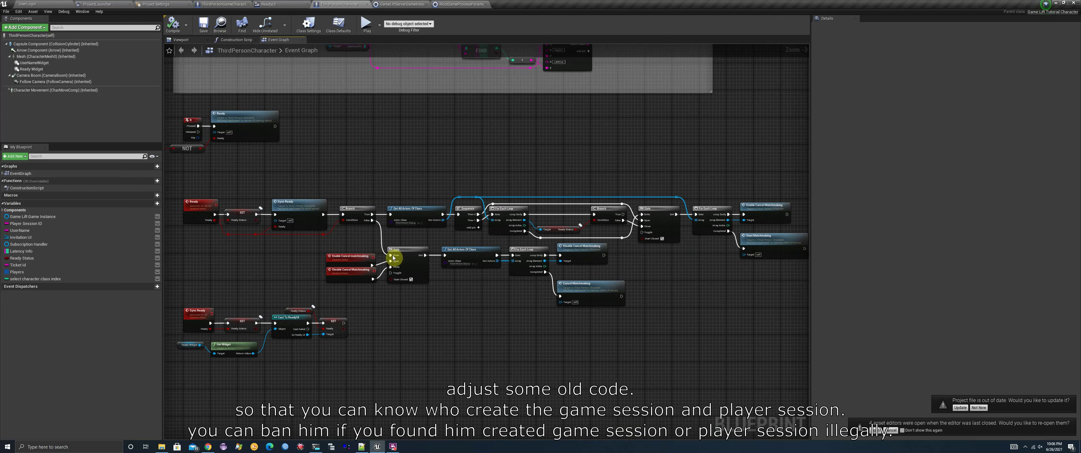
scroll(503, 217, up, 1)
scroll(486, 215, down, 1)
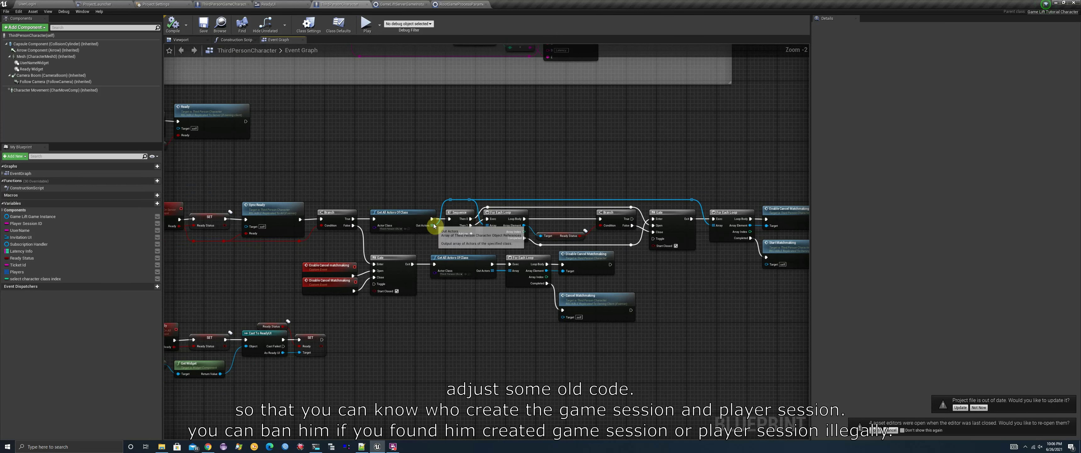
right_drag(477, 210, 469, 239)
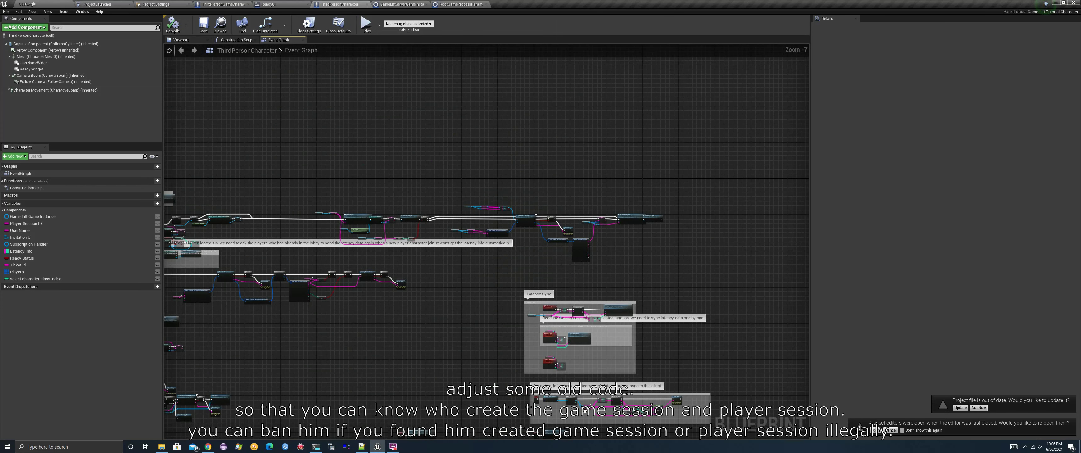
scroll(469, 239, up, 1)
scroll(469, 239, up, 1)
Replace the User Sub Id getter with Game Lift Game Instance's User Name for the Player Id.
click(491, 223)
key(Delete)
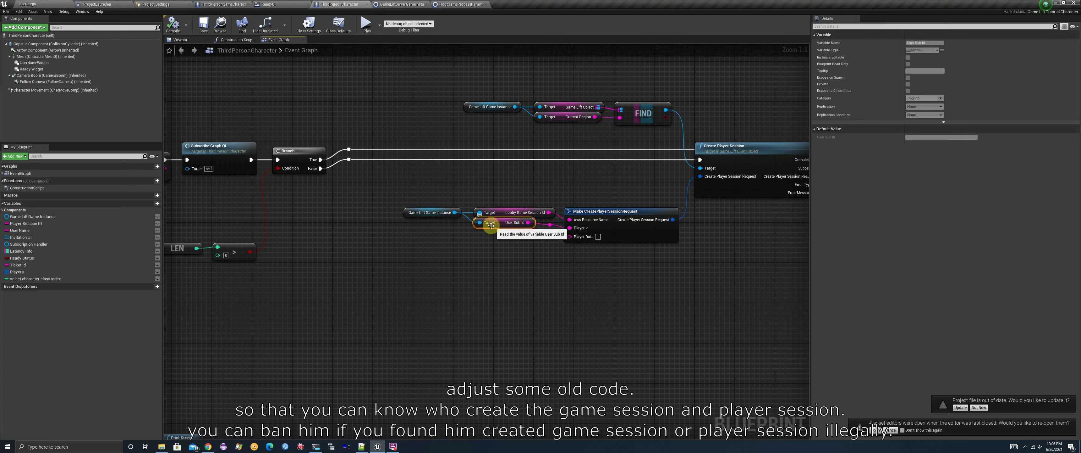
drag(454, 213, 472, 230)
text(user)
key(Return)
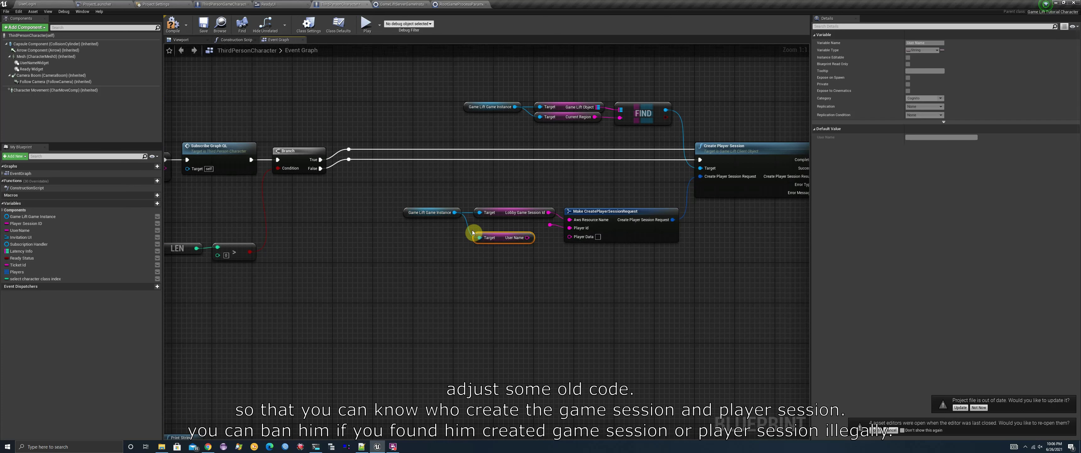
drag(502, 239, 552, 229)
mouse_move(425, 193)
mouse_down()
mouse_move(507, 238)
mouse_move(589, 246)
mouse_move(588, 257)
mouse_up()
click(594, 273)
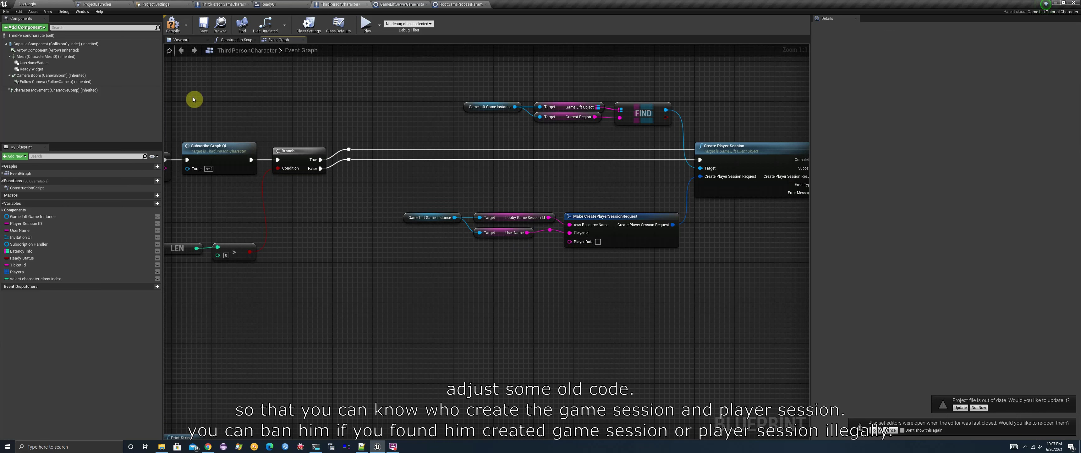
In the UserLogin level editor, browse the Content Browser to the Content > UI folder.
click(39, 3)
click(180, 306)
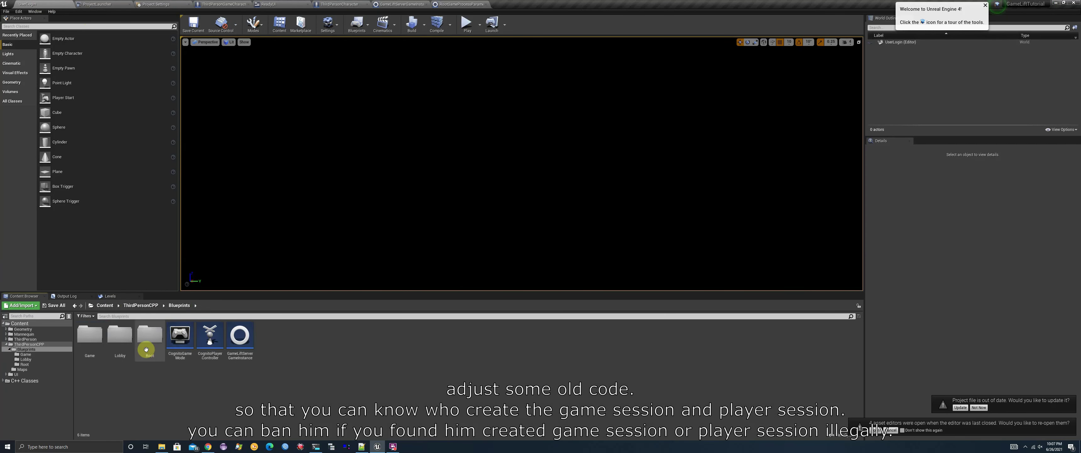
click(145, 306)
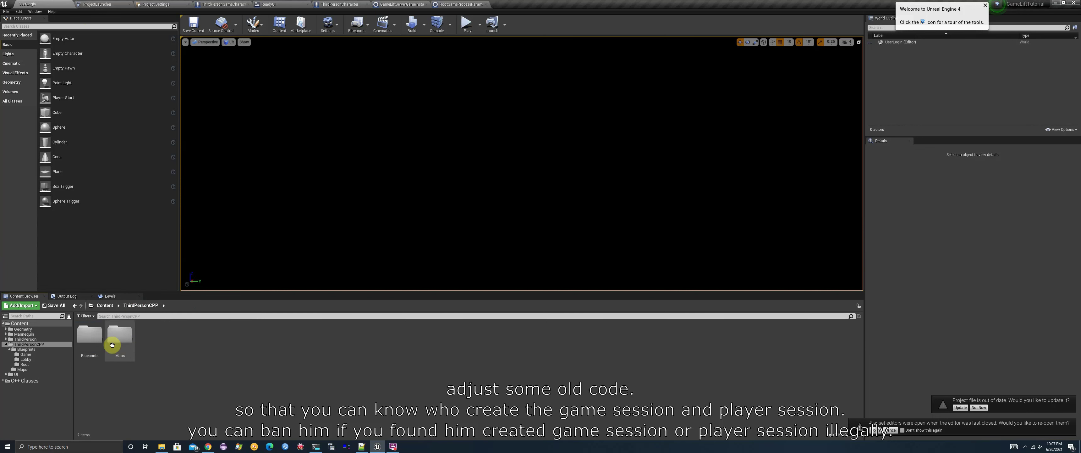
click(105, 305)
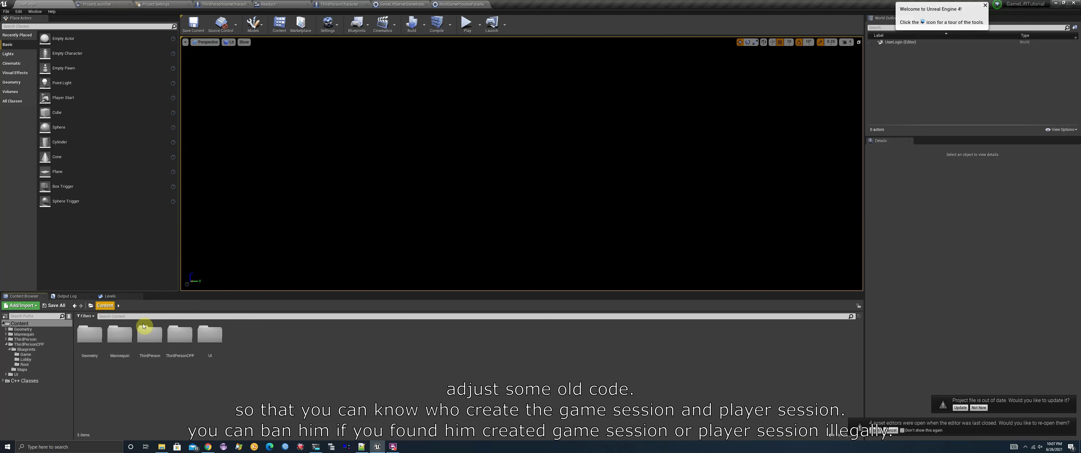
double_click(210, 333)
Inspect GotInvitationUI's graph, close it, and open the CognitoUI widget blueprint.
double_click(245, 343)
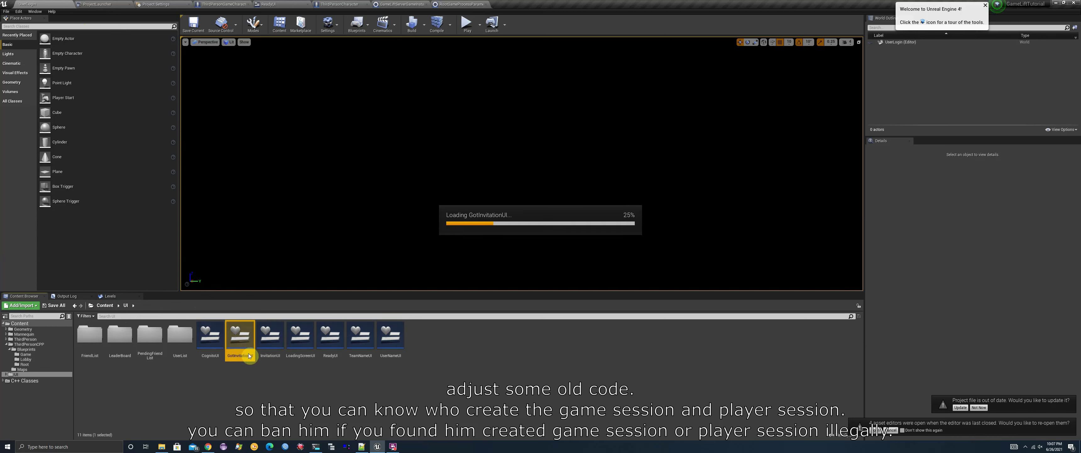
click(1063, 25)
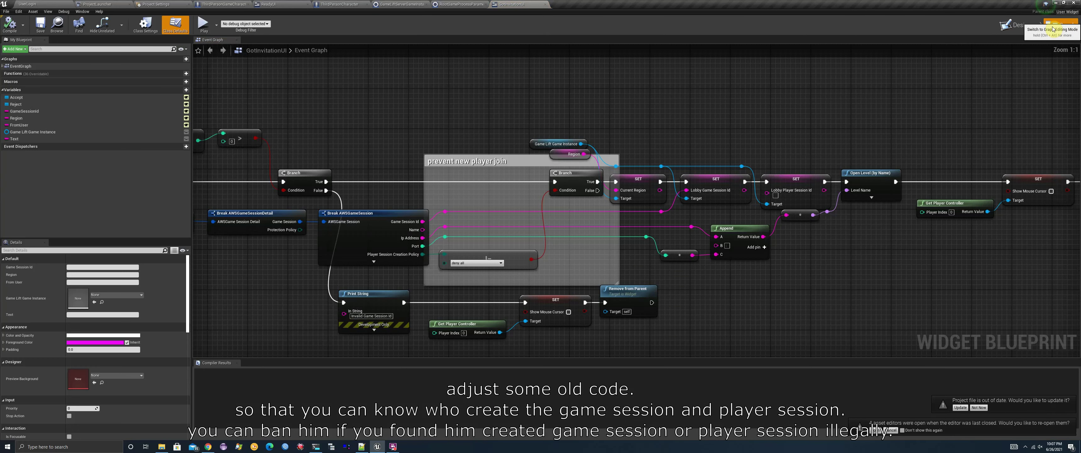
mouse_move(681, 294)
right_down()
mouse_move(633, 286)
mouse_move(818, 280)
right_up()
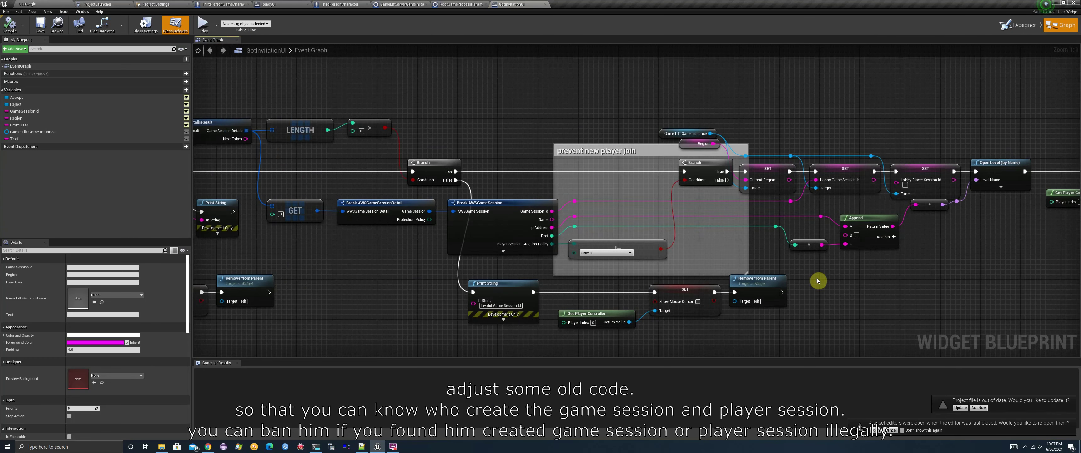
click(545, 4)
double_click(210, 335)
In CognitoUI's graph, swap the User Sub Id getter for a User Name getter on Make PlayerLatency.
click(1052, 26)
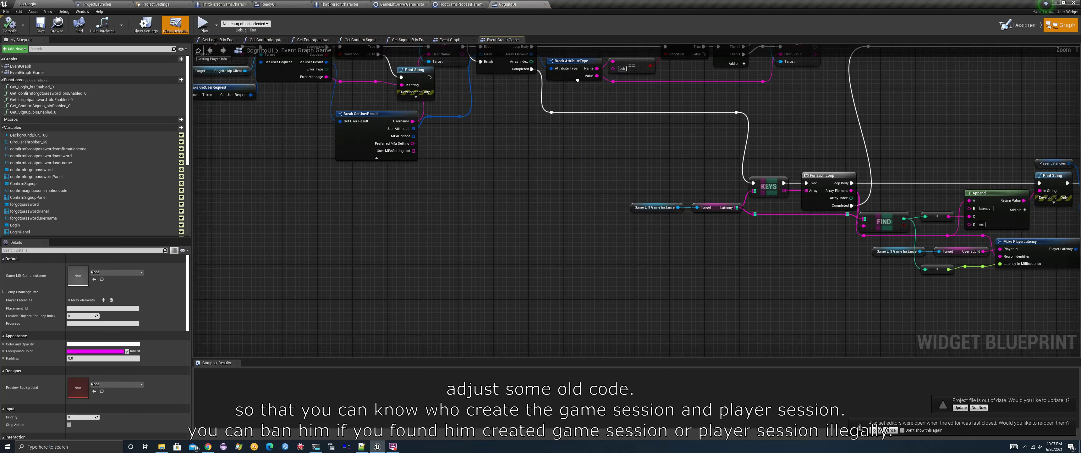
scroll(555, 187, up, 2)
click(622, 214)
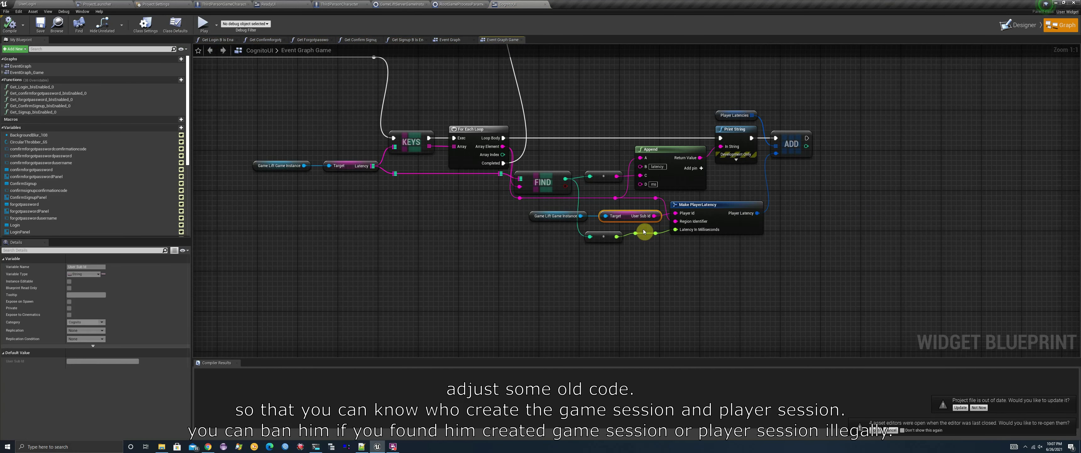
key(Delete)
drag(580, 215, 609, 217)
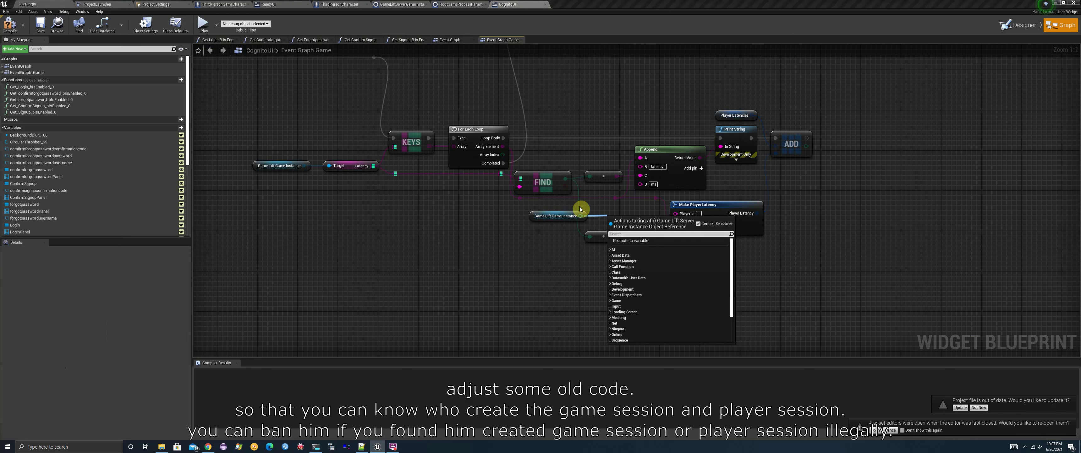
text(username)
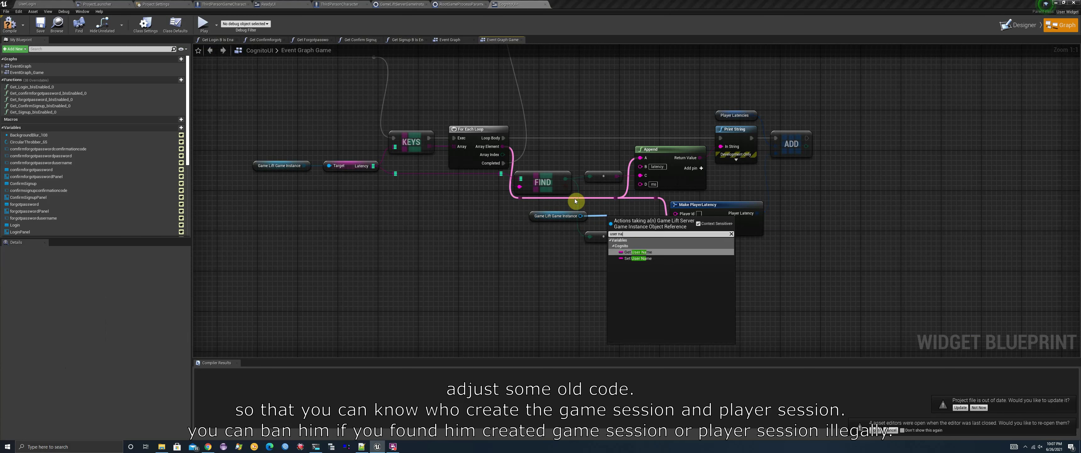
key(Return)
drag(639, 226, 629, 222)
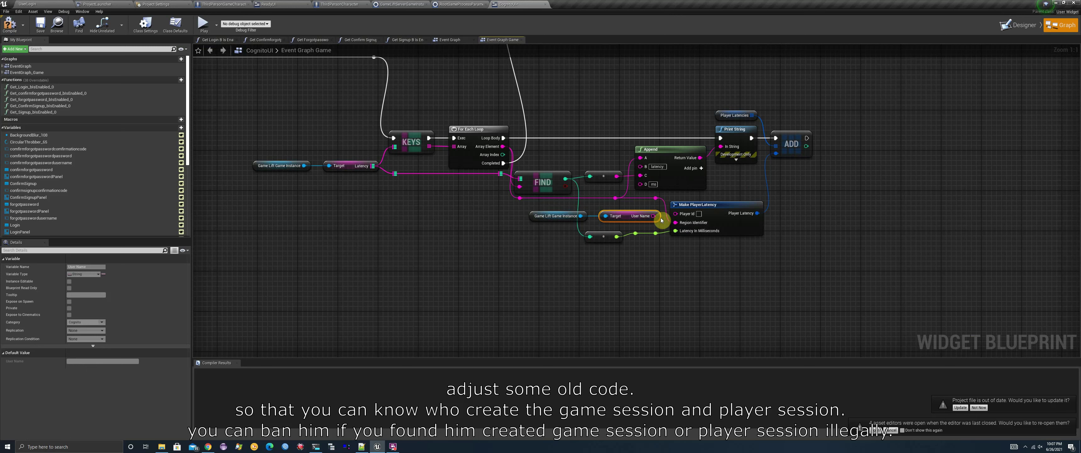
click(629, 252)
Compile and save CognitoUI, then return to the ThirdPersonCharacter blueprint.
click(10, 24)
click(47, 24)
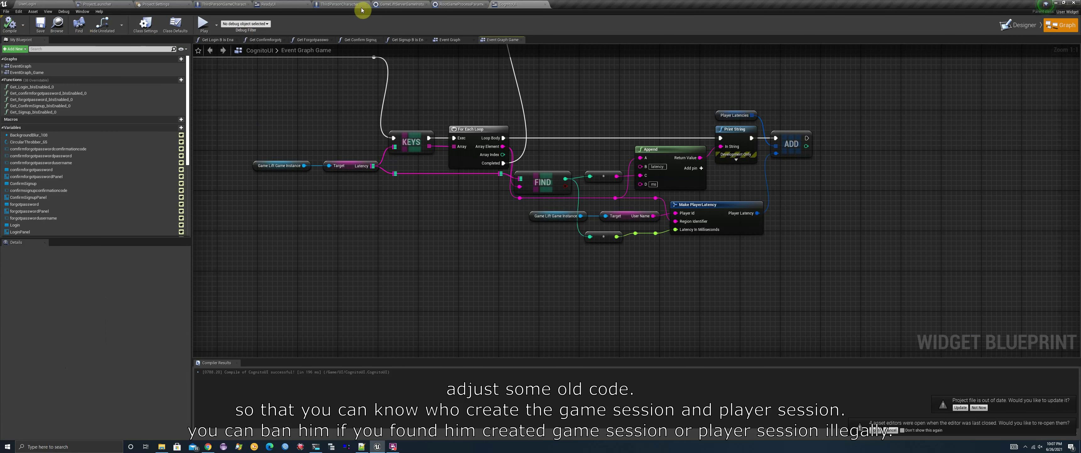
click(348, 4)
scroll(454, 201, down, 5)
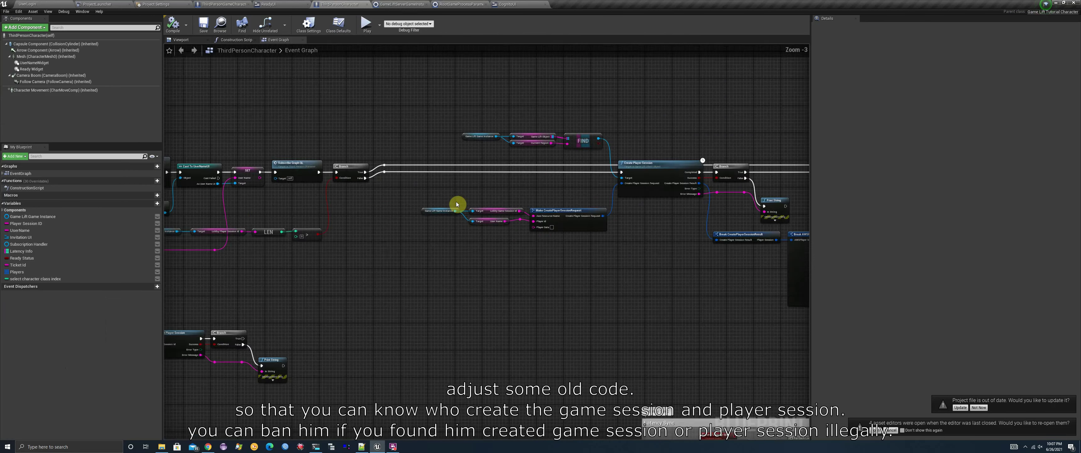
scroll(524, 268, up, 4)
right_drag(524, 268, 529, 254)
scroll(529, 254, up, 1)
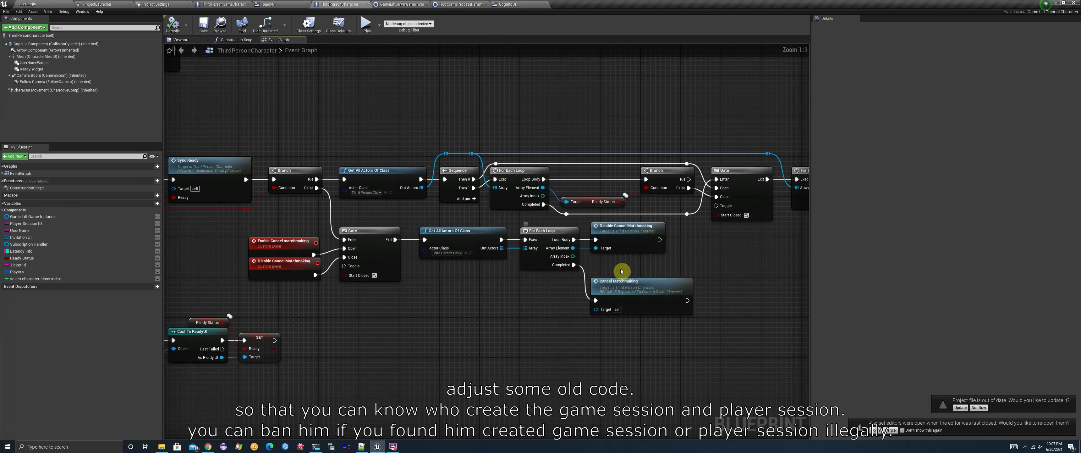
mouse_move(682, 260)
right_down()
mouse_move(390, 271)
mouse_move(610, 239)
right_up()
scroll(390, 271, down, 1)
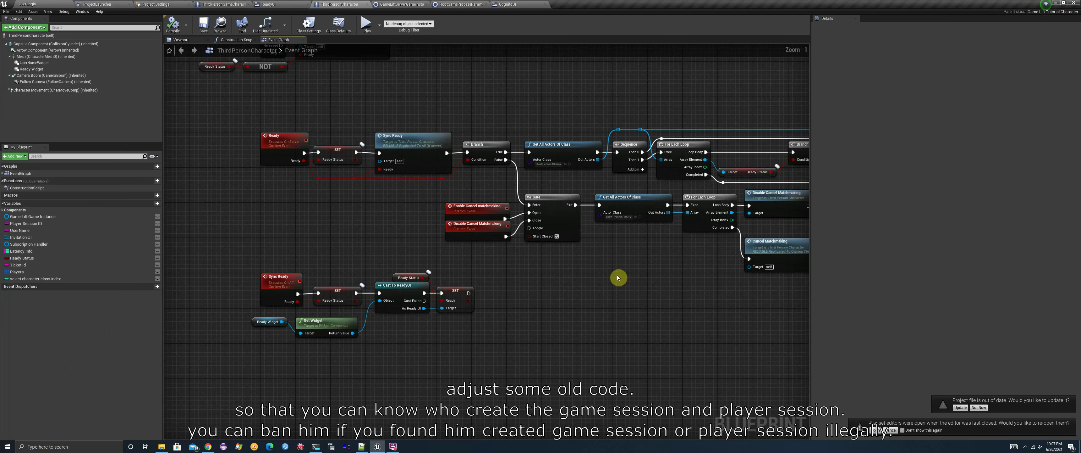
scroll(512, 210, down, 3)
right_drag(512, 210, 543, 183)
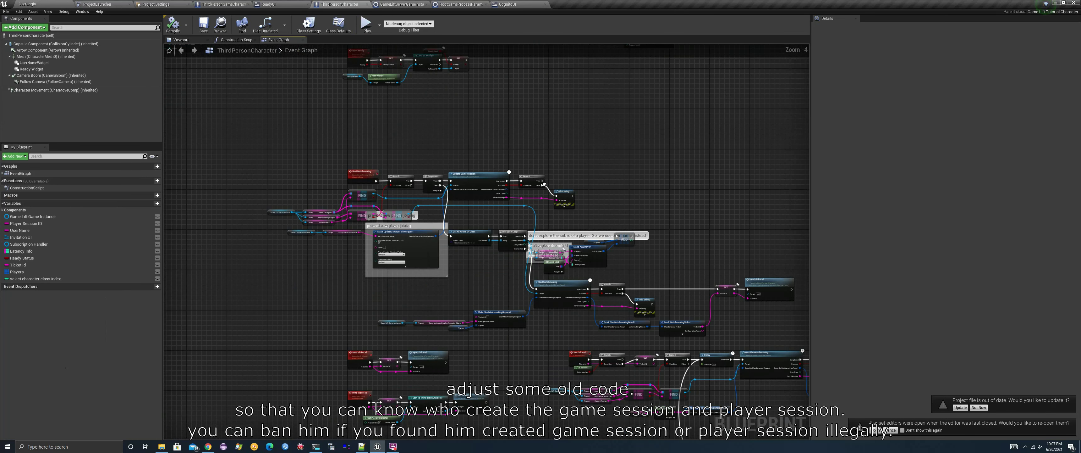
scroll(555, 254, up, 4)
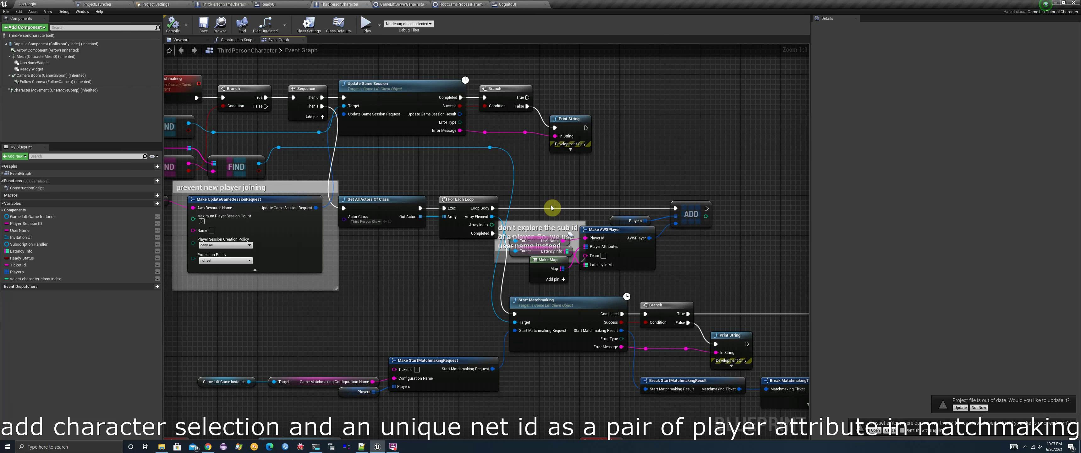
Add a second key/value pair to the Make Map node.
drag(569, 235, 714, 276)
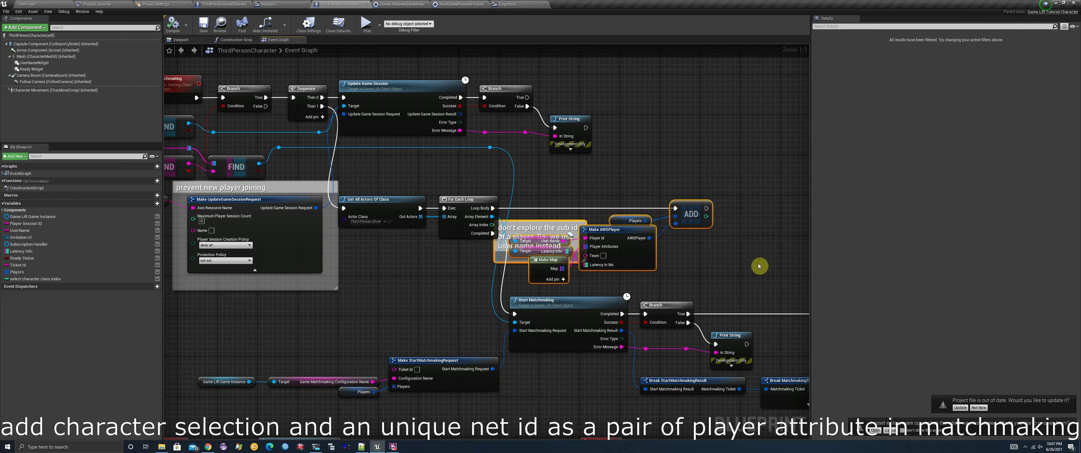
right_drag(760, 260, 625, 235)
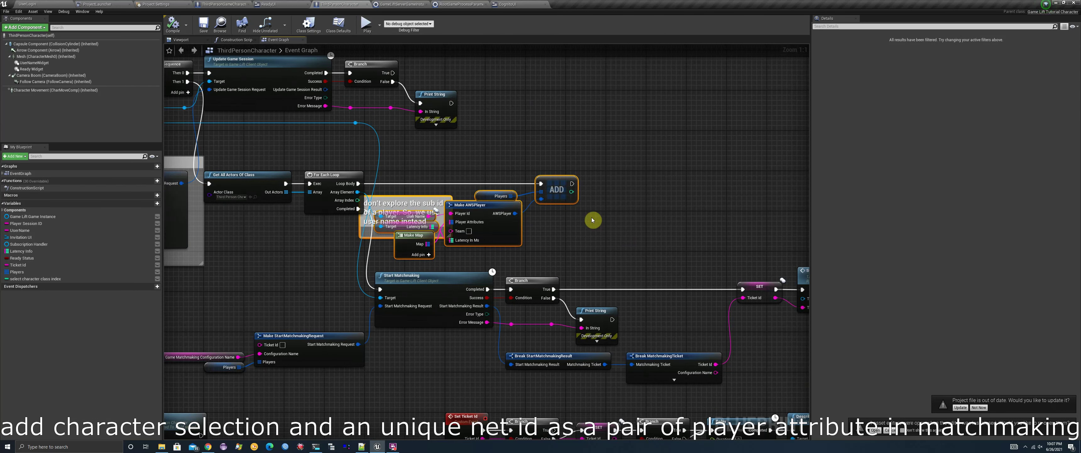
click(429, 254)
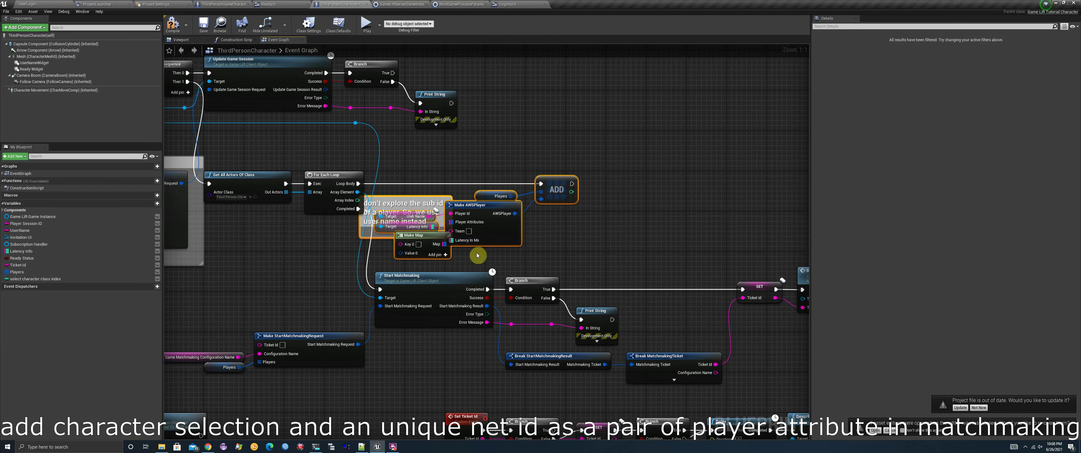
click(432, 254)
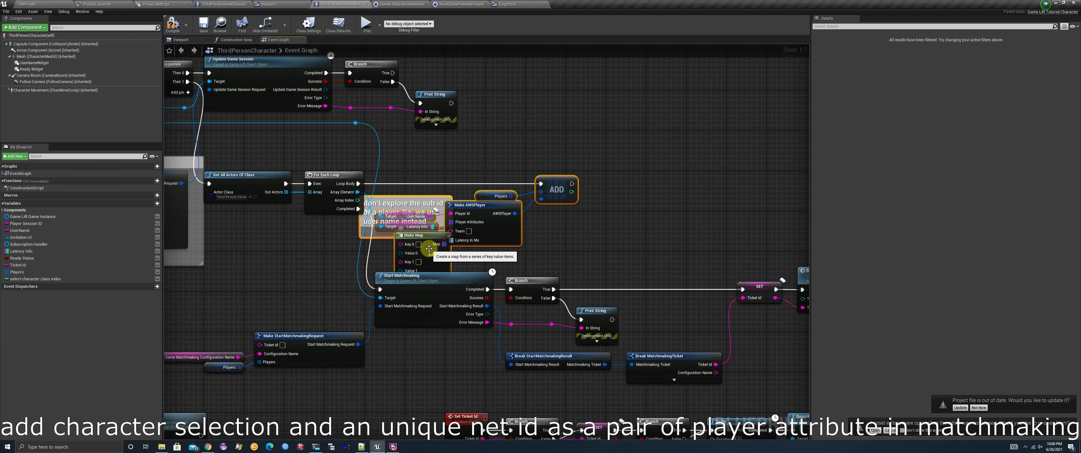
Shift the comment group right and tuck the Make Map node under the comment.
drag(429, 248, 485, 251)
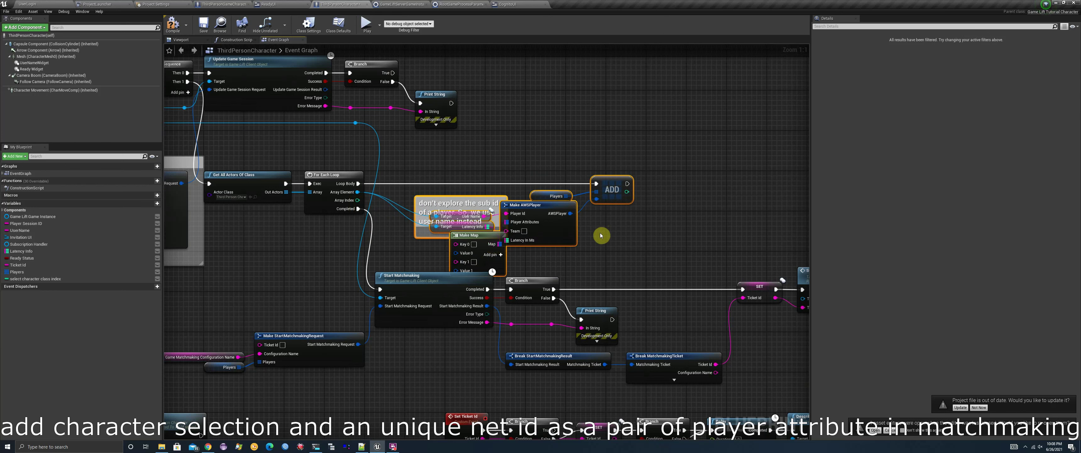
mouse_move(599, 239)
mouse_down()
mouse_move(655, 257)
mouse_move(640, 259)
mouse_up()
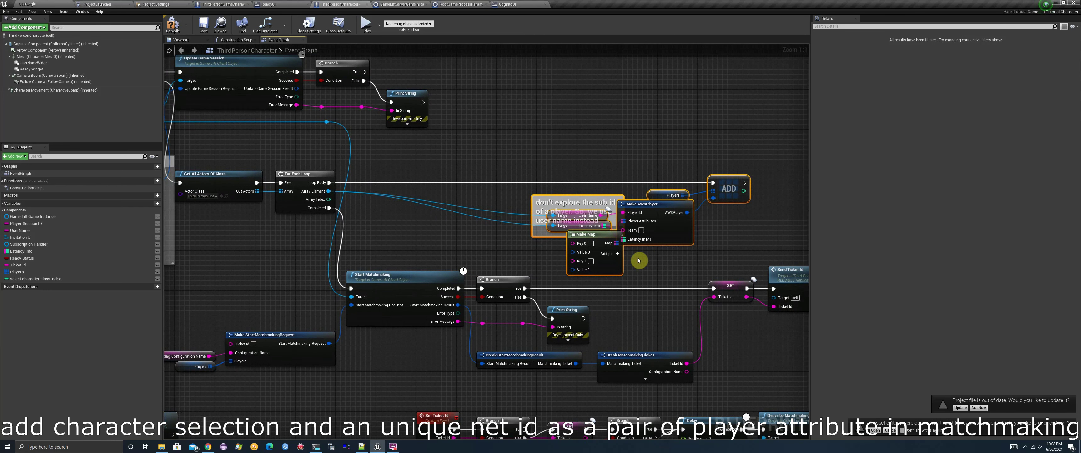
click(649, 270)
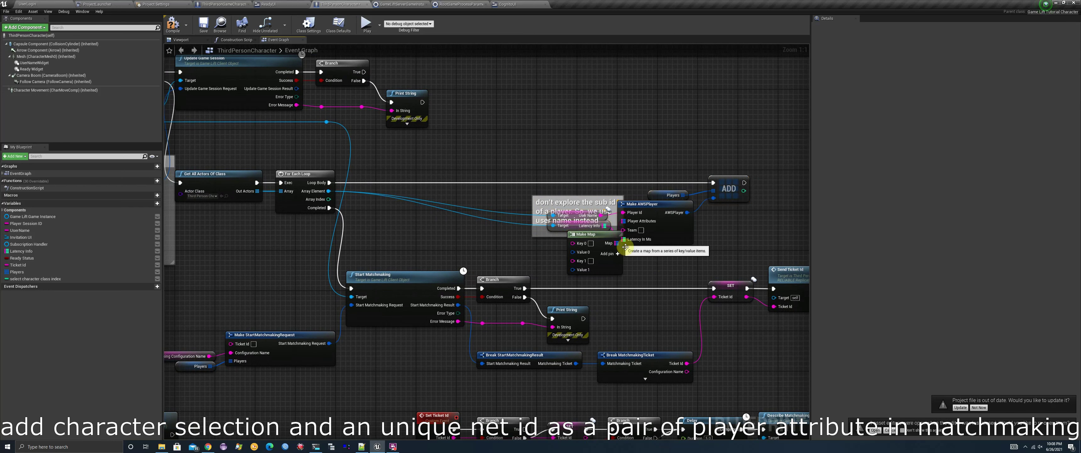
drag(625, 269, 630, 272)
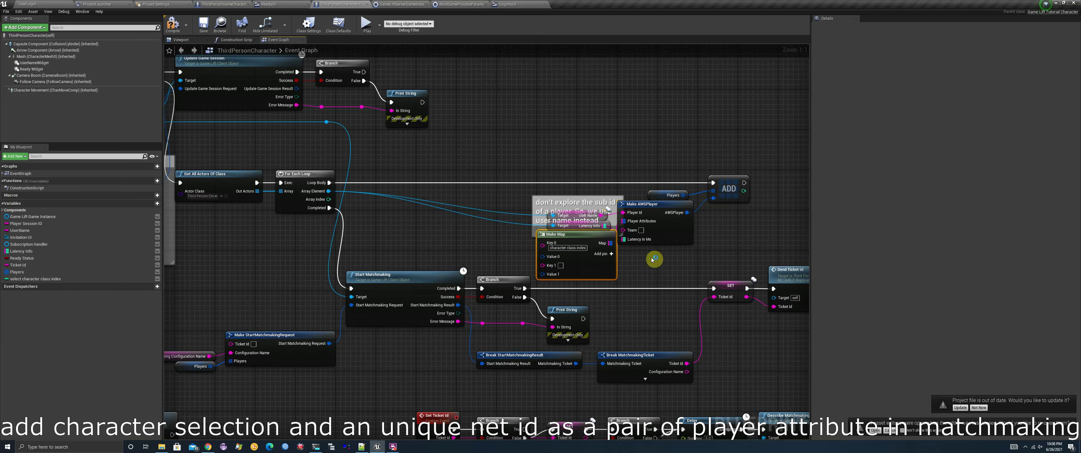
Create a Make GameLiftAttributeValue node feeding Make Map's Value 0, placed clear of the map.
drag(601, 269, 556, 244)
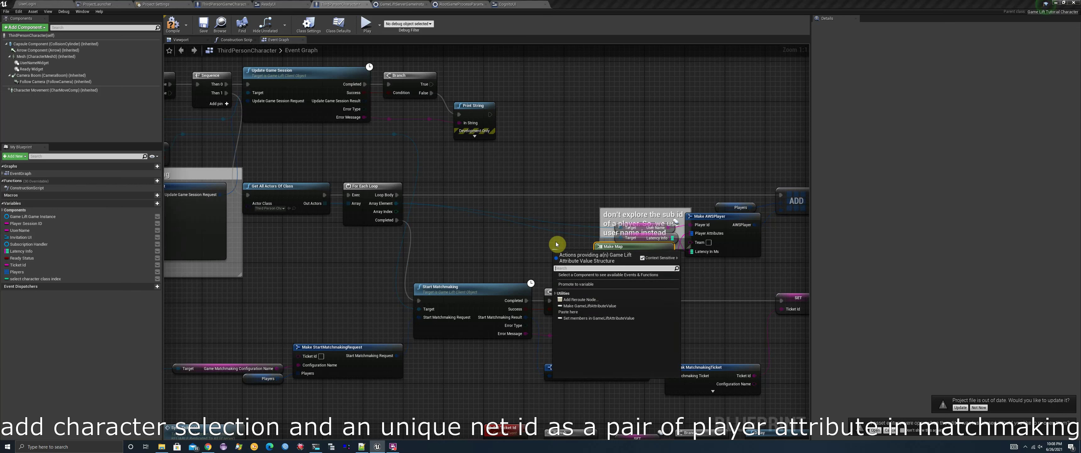
key(Down)
key(Down)
key(Return)
drag(602, 265, 543, 239)
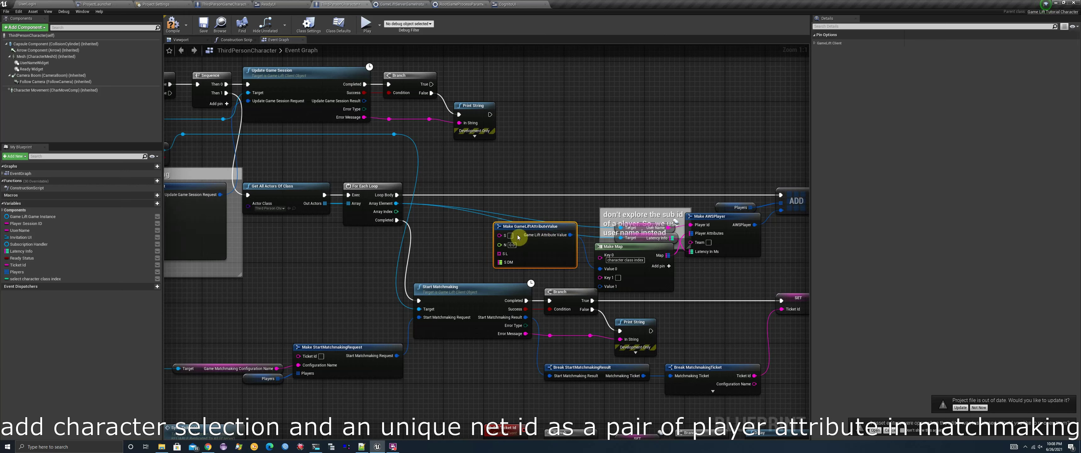
From the loop's Array Element, add a Get Select Character Class Index node via 'character index'.
mouse_move(457, 249)
right_down()
mouse_move(536, 249)
mouse_move(528, 234)
right_up()
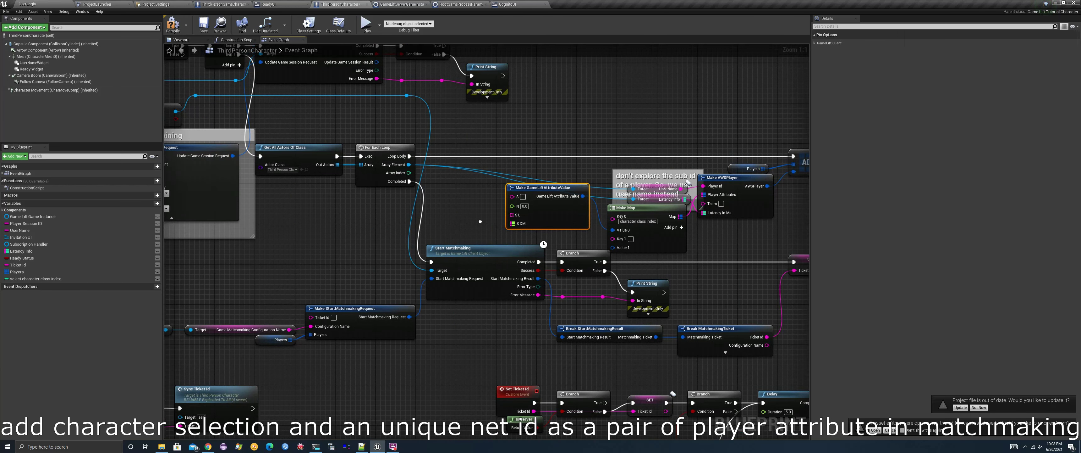
scroll(528, 234, down, 2)
scroll(647, 266, down, 3)
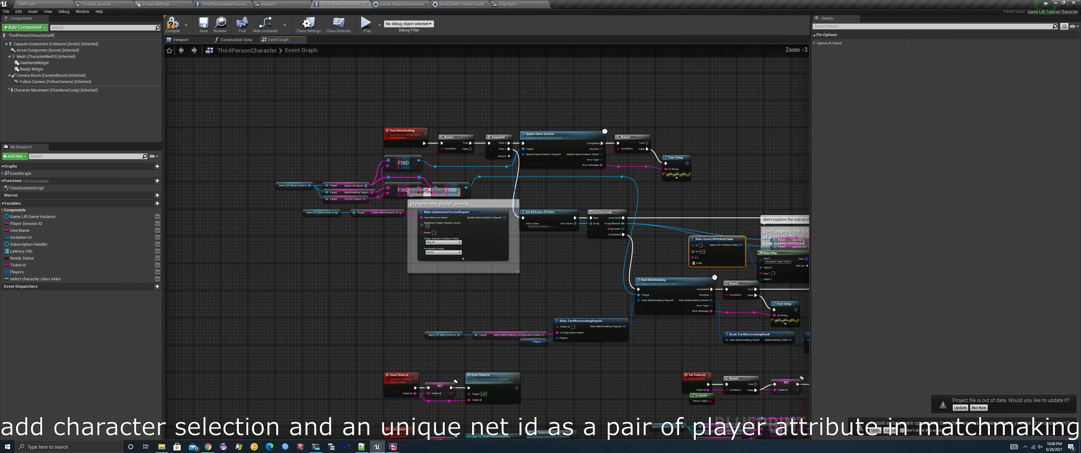
scroll(587, 255, up, 2)
scroll(587, 254, up, 3)
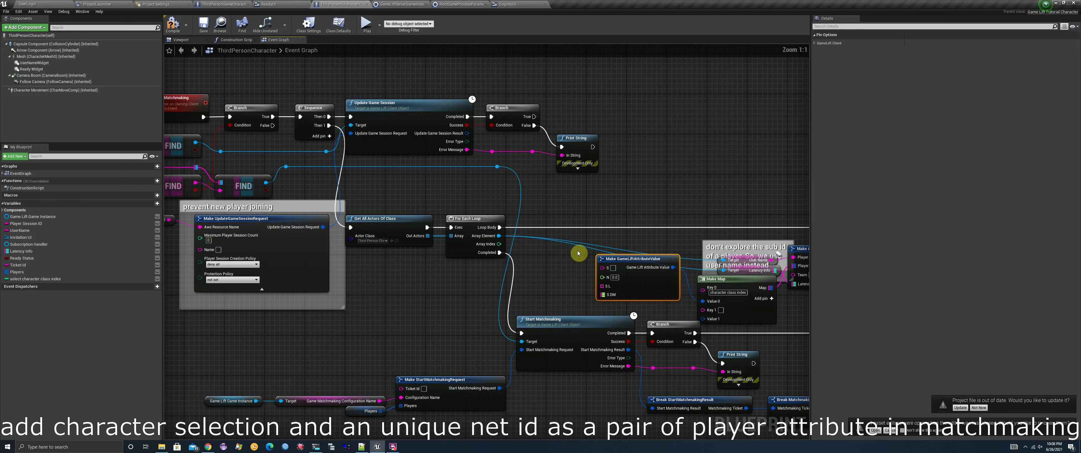
mouse_move(503, 238)
mouse_down()
mouse_move(538, 270)
mouse_move(529, 261)
mouse_up()
text(characte)
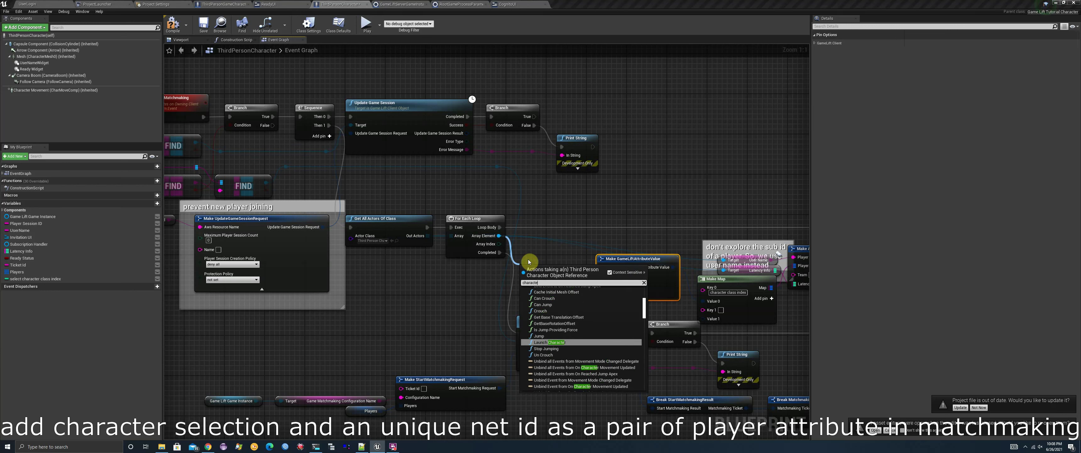
text(r index)
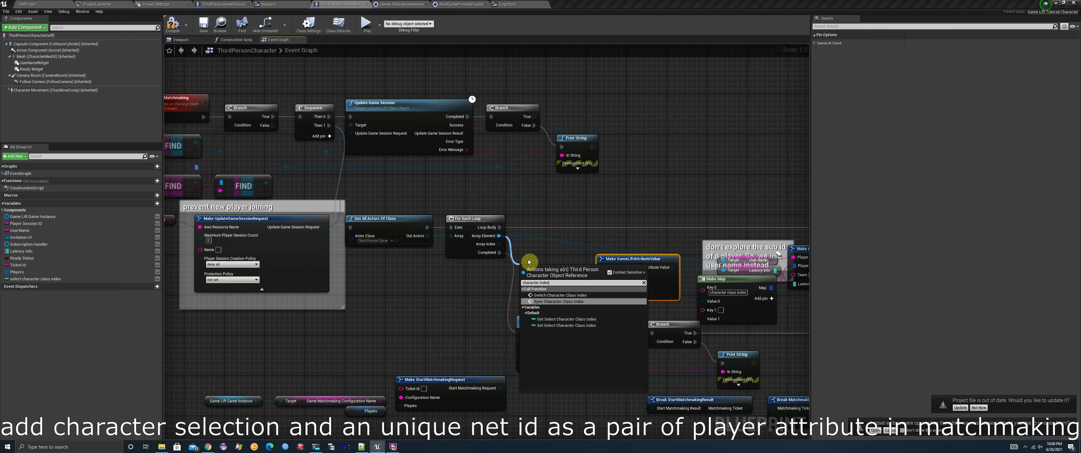
click(581, 320)
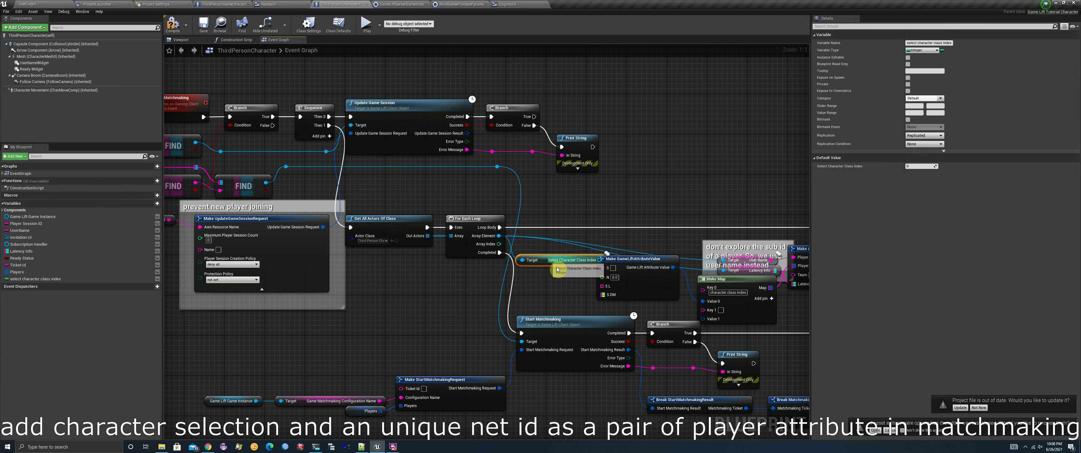
Wire the class index into the attribute's S input via an integer-to-string conversion, then tidy the nodes.
right_drag(557, 269, 504, 247)
mouse_move(453, 201)
mouse_down()
mouse_move(677, 281)
mouse_move(669, 279)
mouse_up()
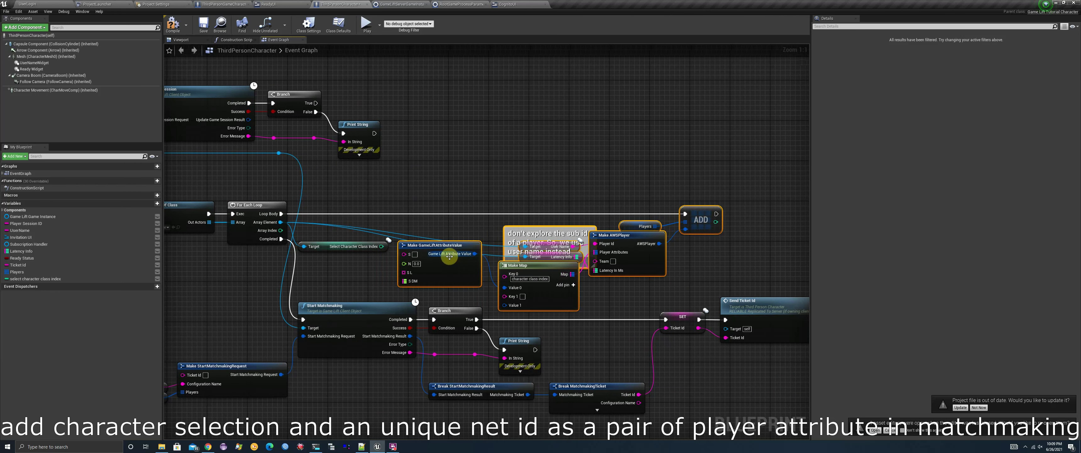
mouse_move(382, 246)
mouse_down()
mouse_move(411, 256)
mouse_move(426, 245)
mouse_up()
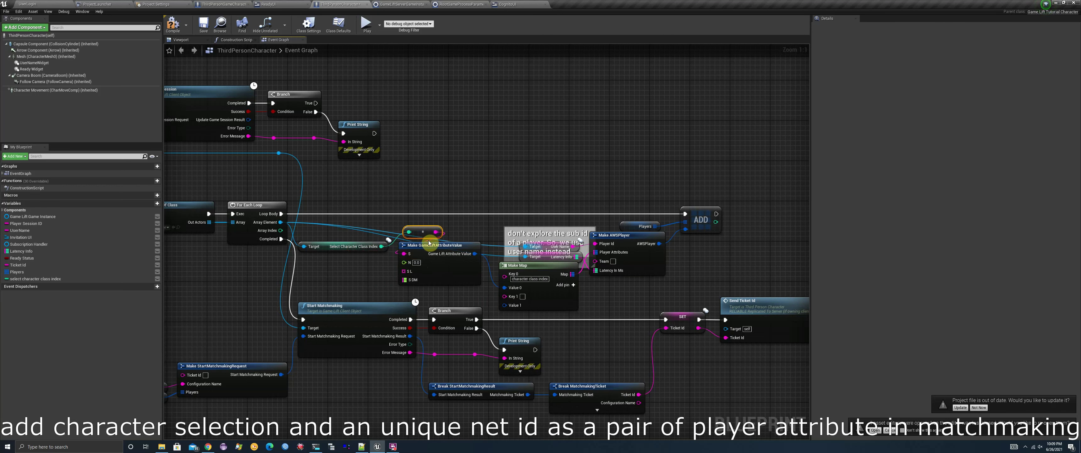
drag(464, 191, 707, 280)
drag(621, 273, 670, 283)
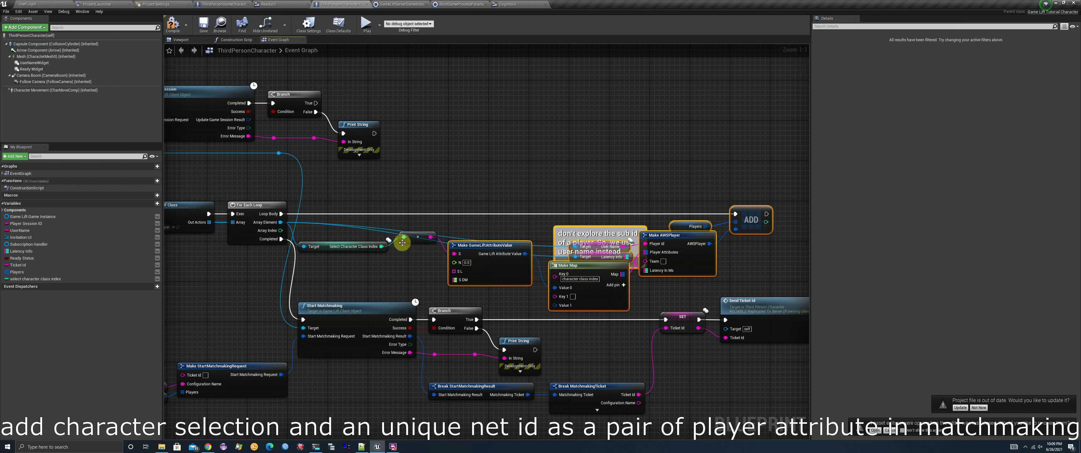
drag(413, 238, 412, 247)
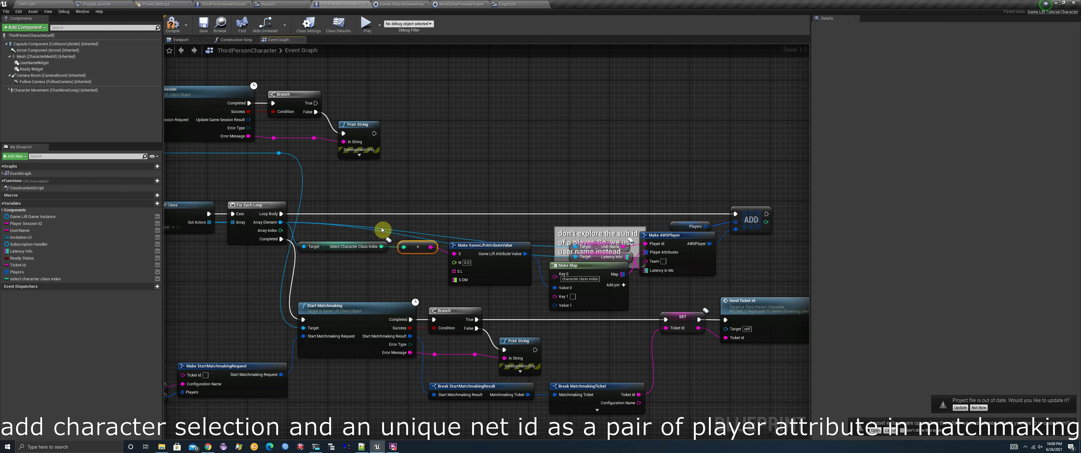
Route the loop element wire through a reroute point into User Name's Target.
double_click(542, 245)
drag(544, 246, 309, 236)
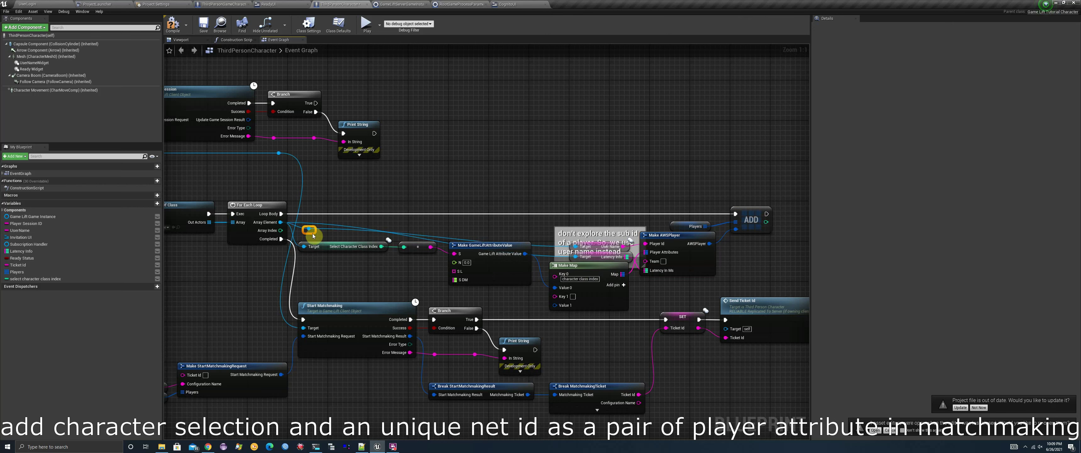
drag(309, 236, 539, 239)
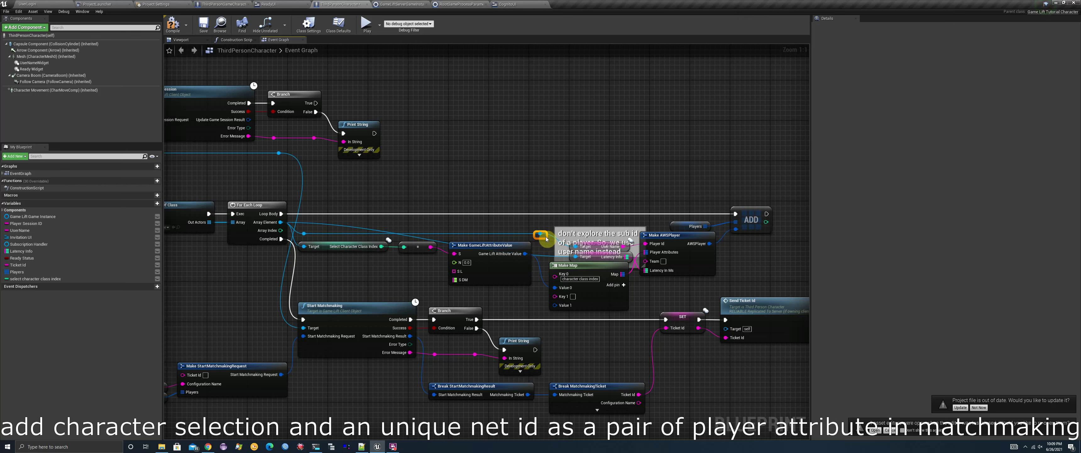
drag(551, 234, 582, 259)
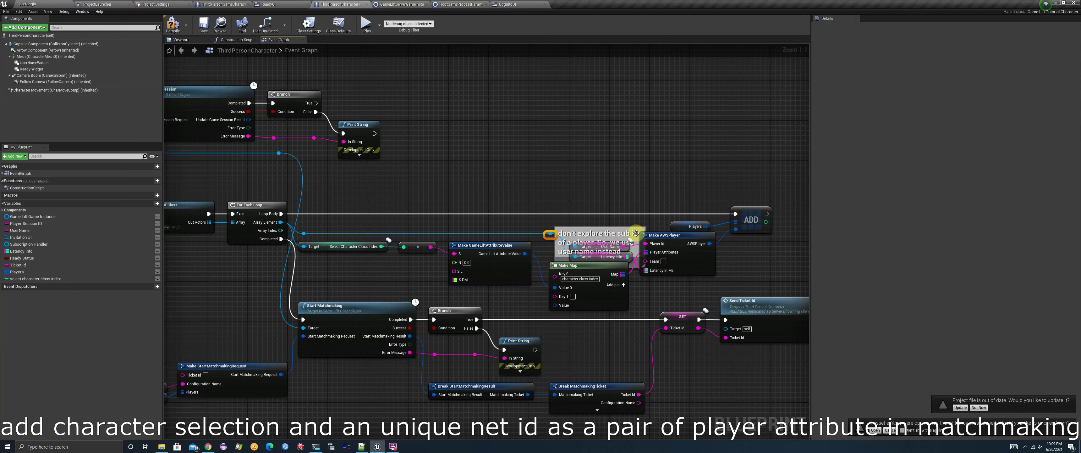
Delete the explanatory comment box and start a new node from the loop's Array Element.
click(629, 236)
key(Delete)
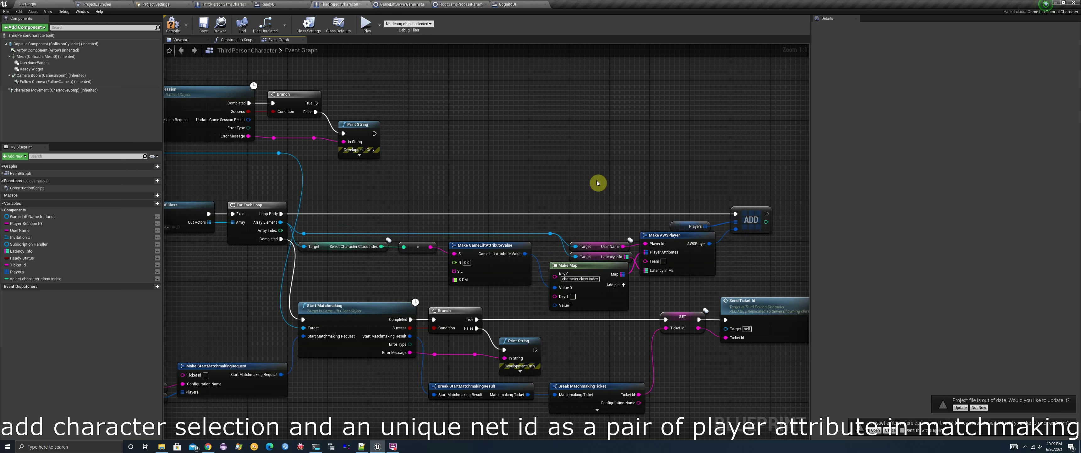
right_drag(571, 182, 710, 152)
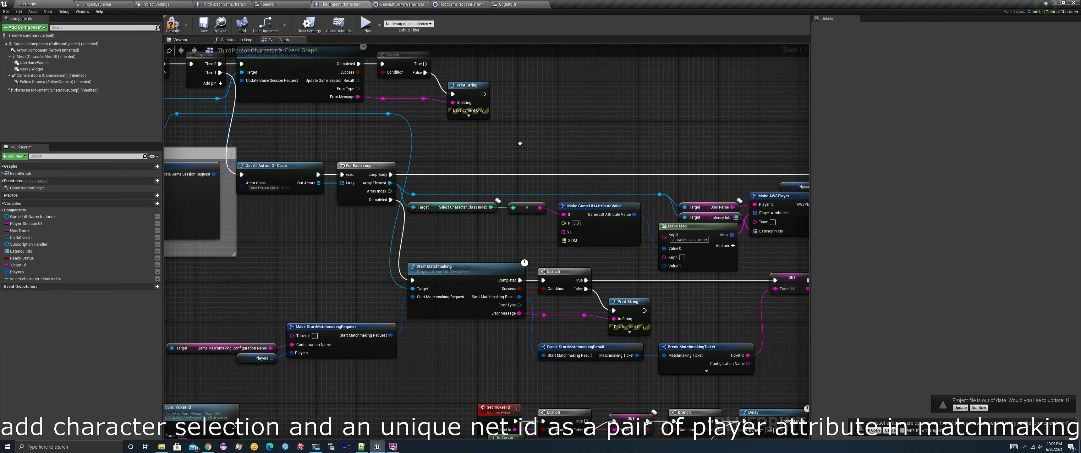
drag(420, 192, 444, 238)
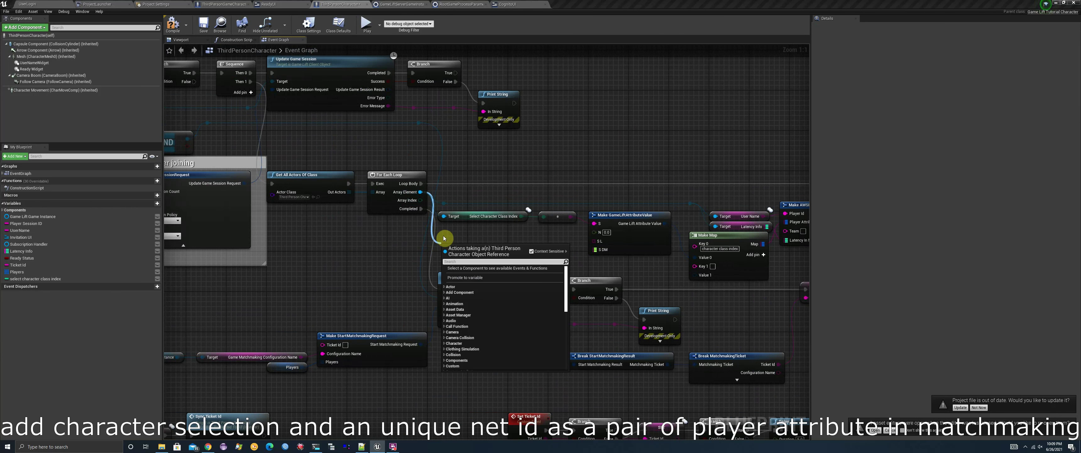
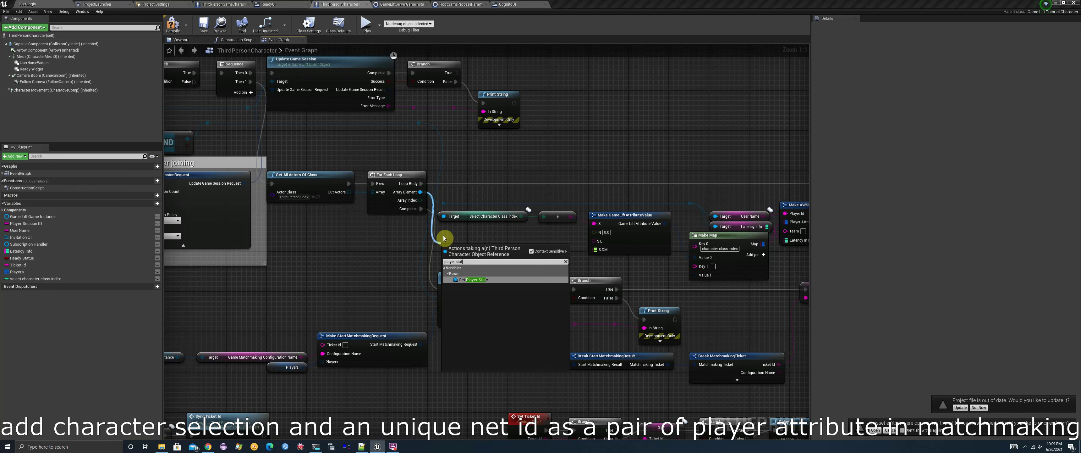
Add a Player State getter and wire it into a new Get Player Name node.
key(Return)
drag(480, 250, 515, 247)
text(player)
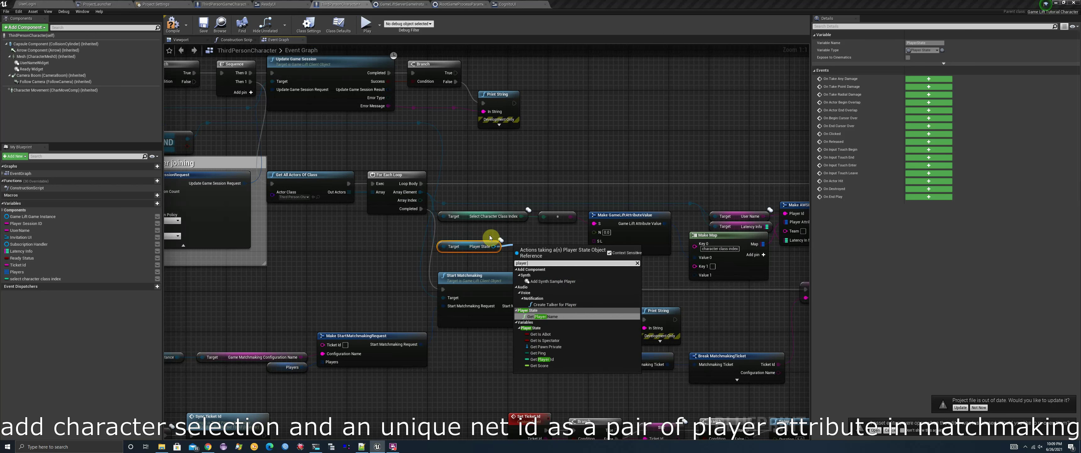
text( na)
key(Return)
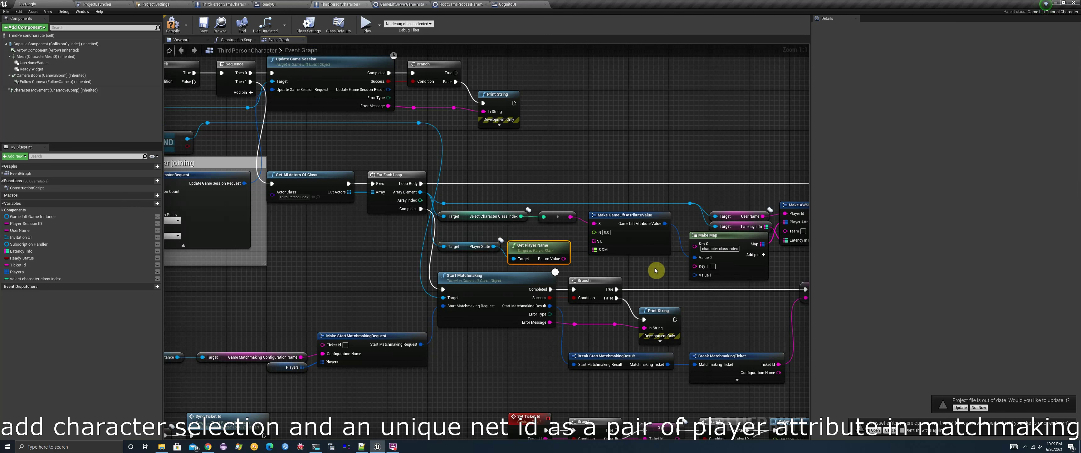
right_drag(702, 266, 638, 256)
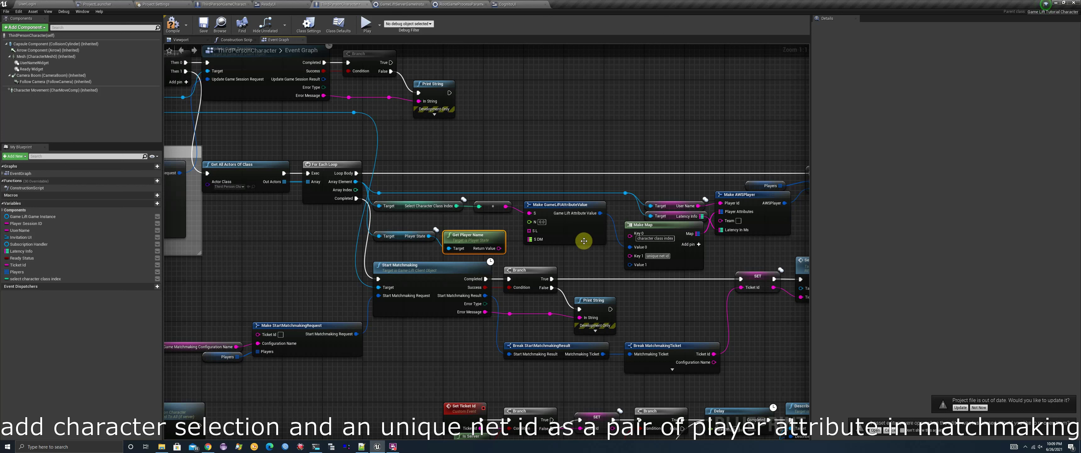
Duplicate Make GameLiftAttributeValue, feed it the player name, and wire it to Make Map's Value 1.
click(584, 240)
key(ctrl+c)
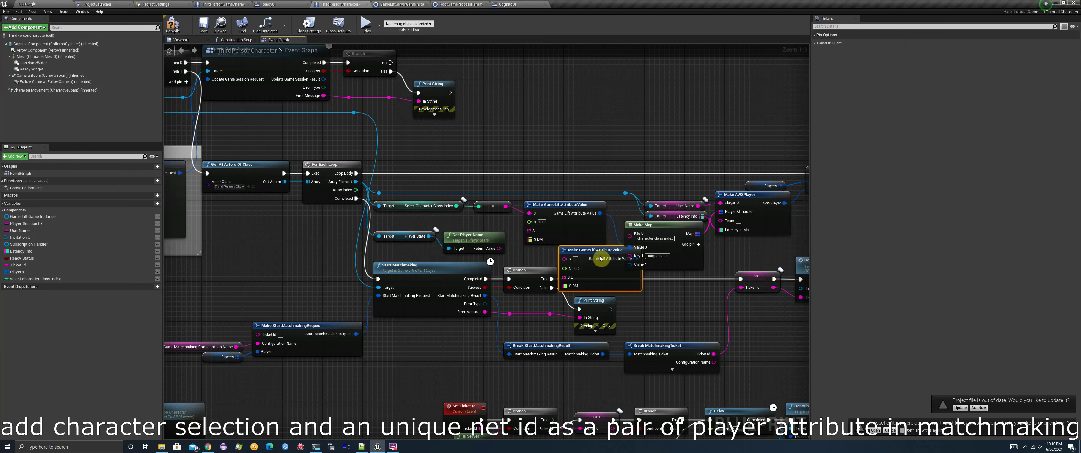
key(ctrl+v)
drag(568, 259, 568, 254)
drag(499, 247, 532, 254)
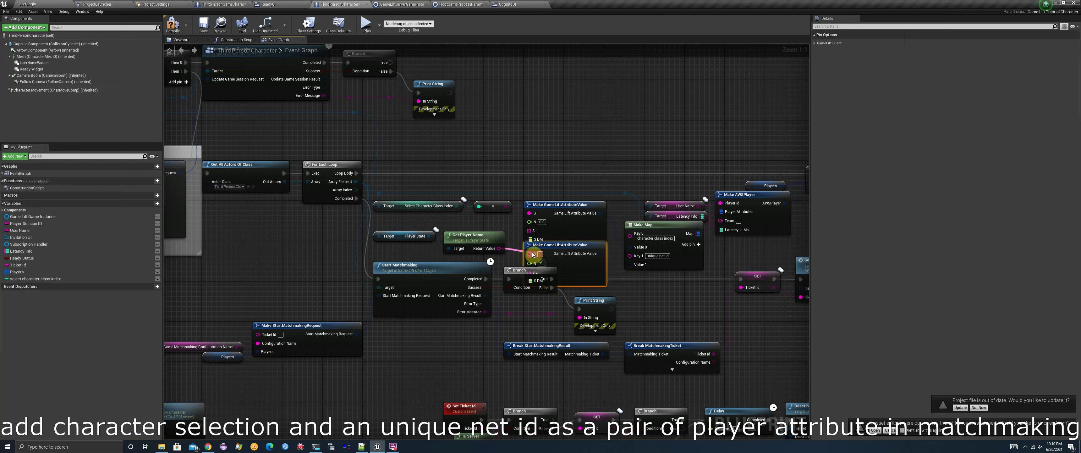
drag(600, 253, 636, 268)
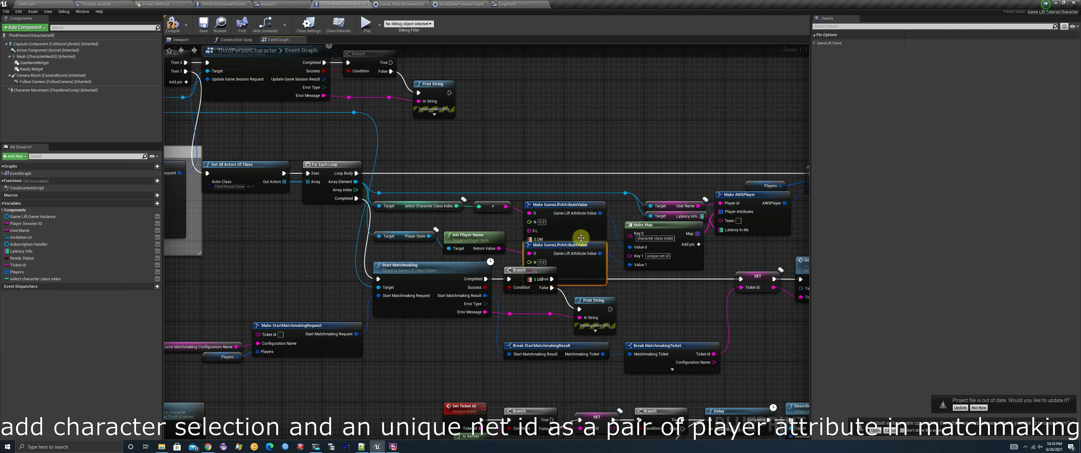
Stack both Make GameLiftAttributeValue nodes neatly together.
ctrl+click(551, 205)
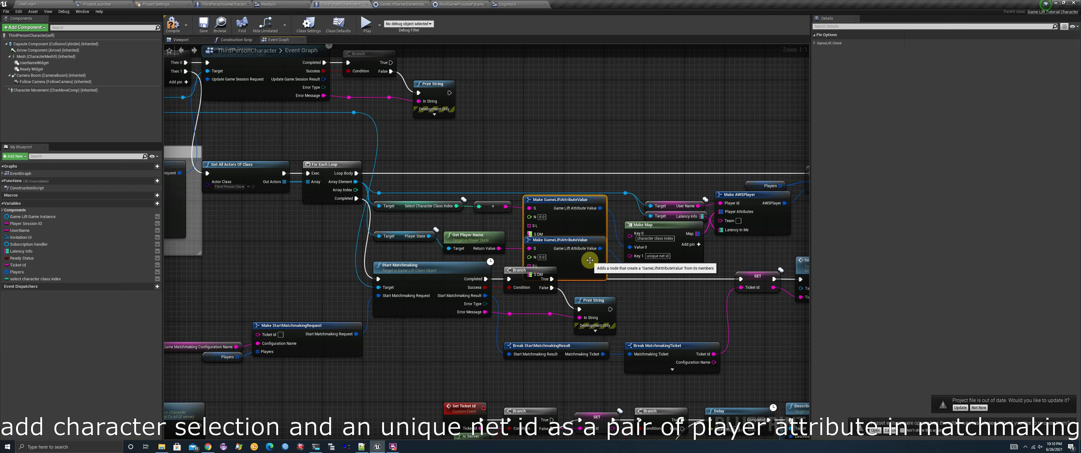
drag(597, 258, 597, 223)
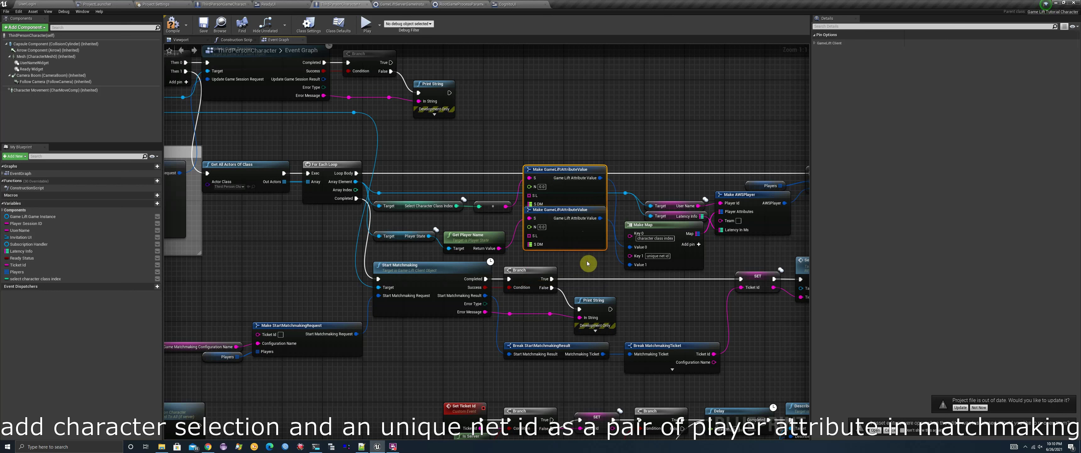
drag(588, 263, 588, 269)
click(614, 269)
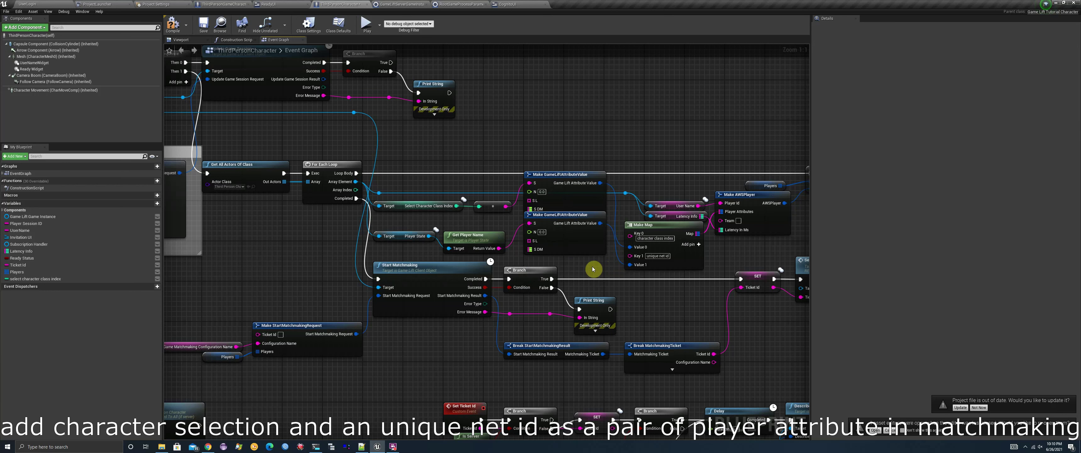
Comment the player-name nodes 'It's an unique net id in online subsystem null' and compile.
drag(391, 229, 458, 241)
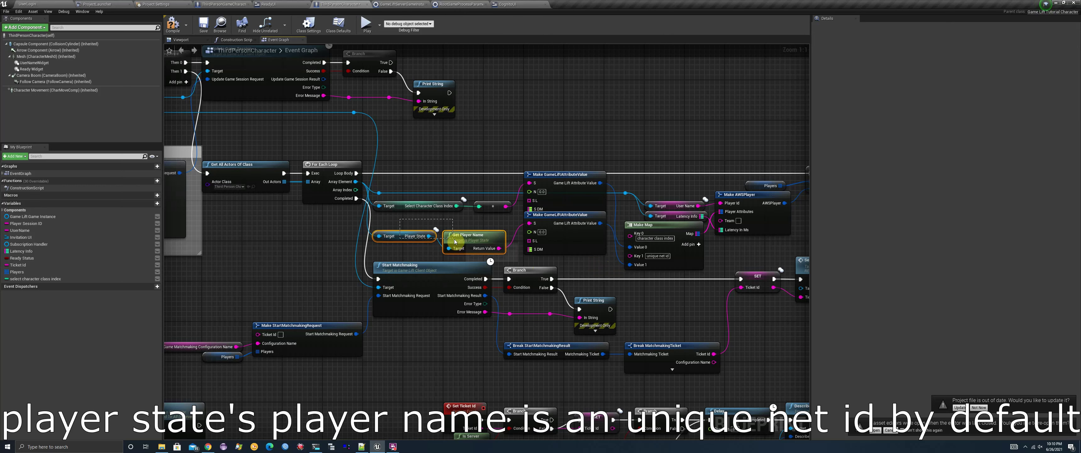
key(c)
text(It's an unique net id in online subsystem null)
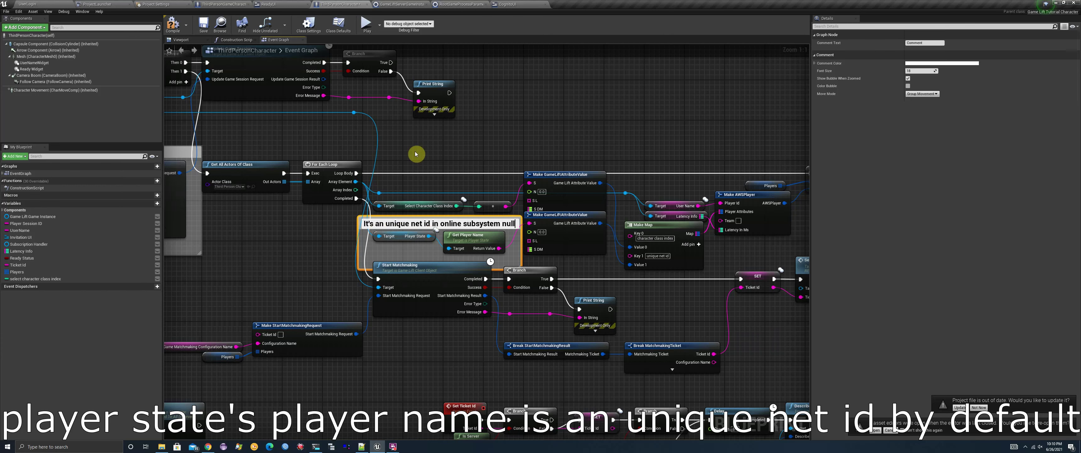
click(416, 154)
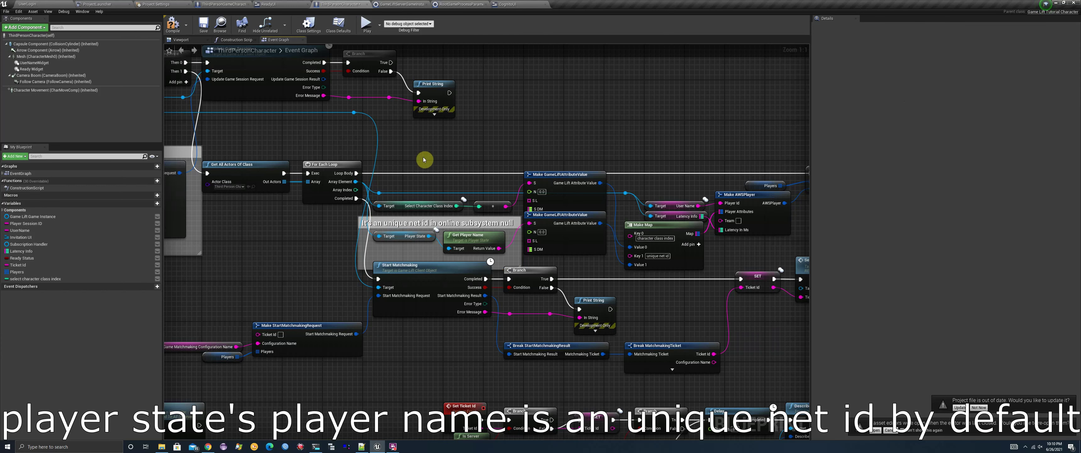
click(182, 25)
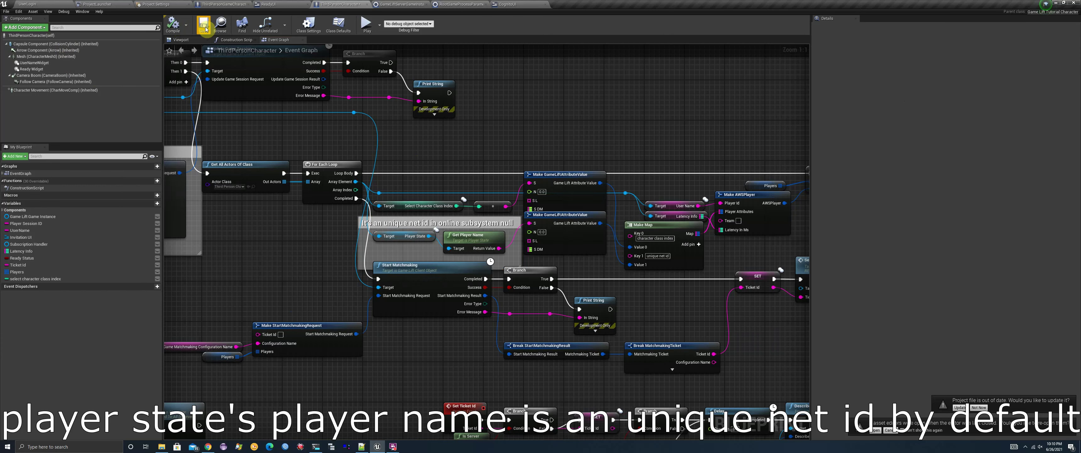
mouse_move(539, 138)
right_down()
mouse_move(444, 134)
mouse_move(577, 176)
right_up()
Switch to the RootGameProcessParameter blueprint and bring the Player Team Map ADD nodes into view.
scroll(475, 149, down, 5)
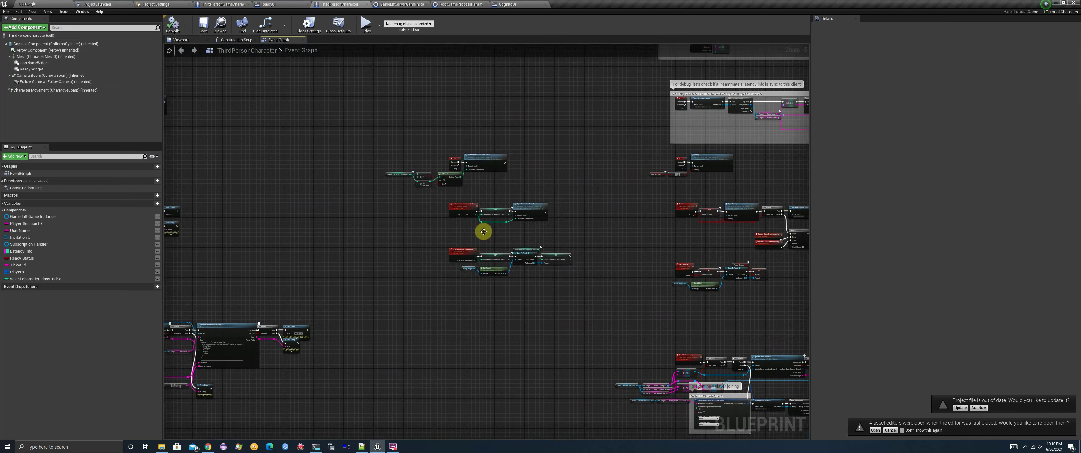
scroll(460, 218, up, 5)
scroll(459, 217, down, 5)
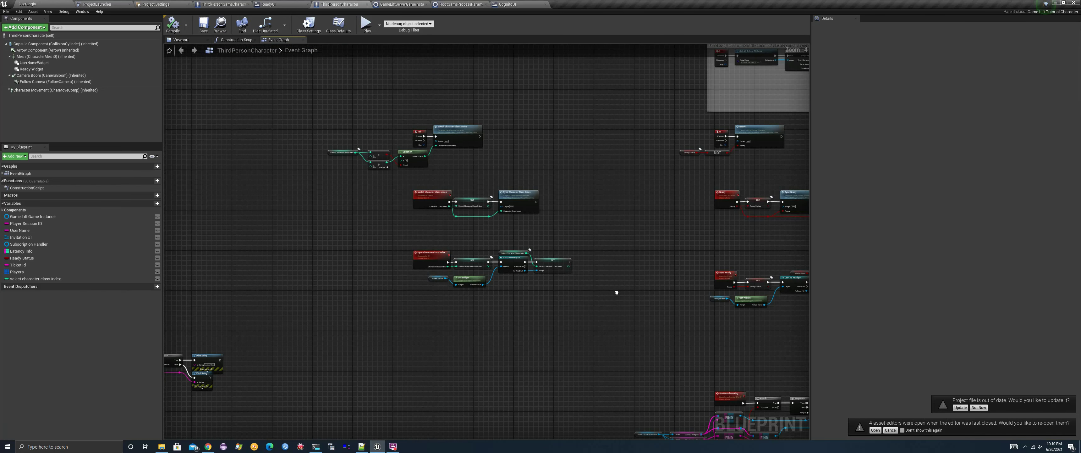
scroll(418, 224, up, 3)
scroll(418, 225, up, 2)
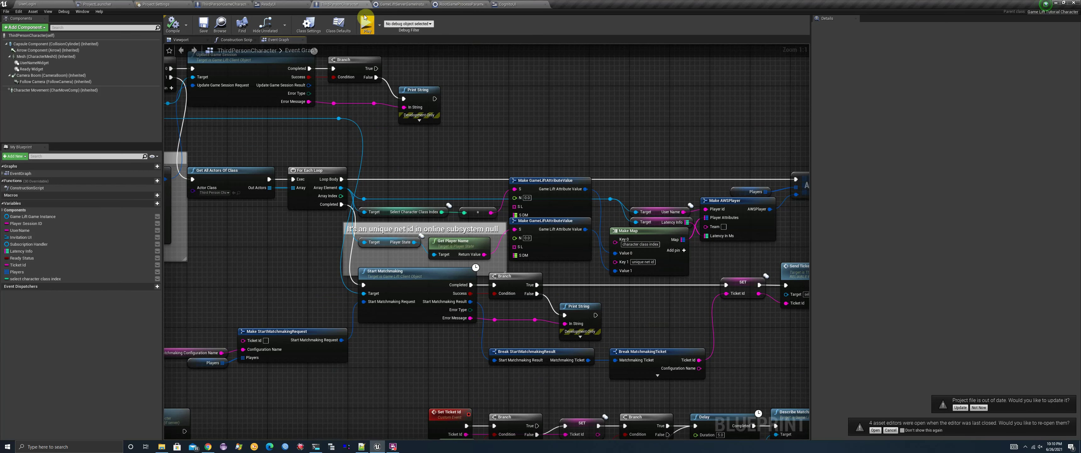
click(450, 8)
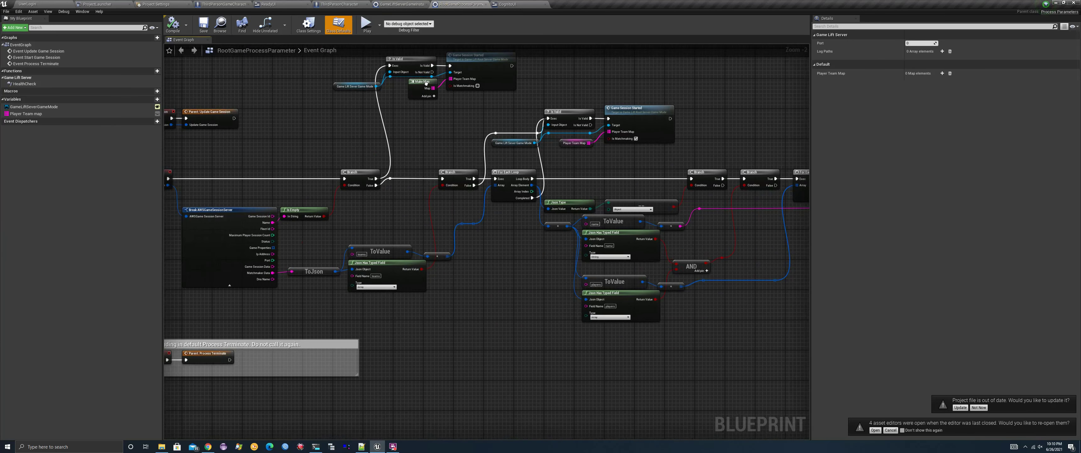
scroll(408, 285, up, 2)
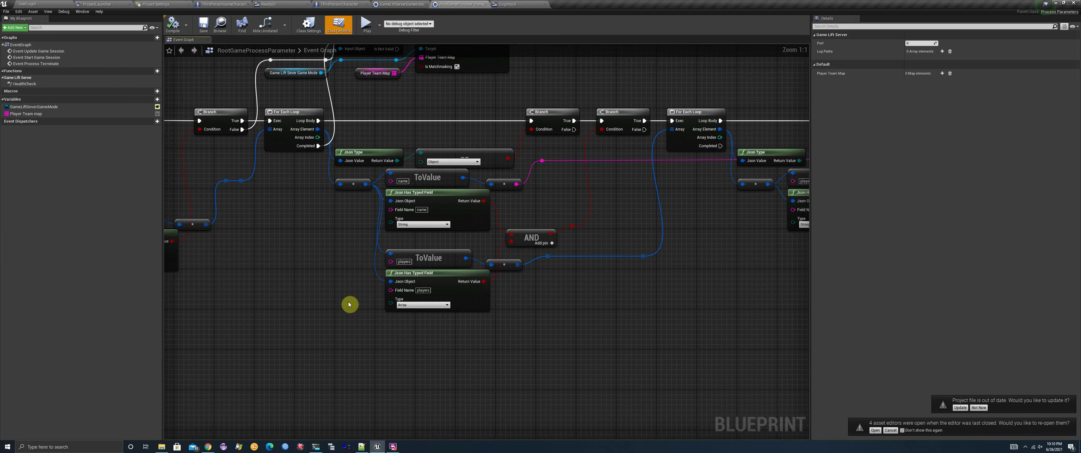
right_drag(557, 337, 358, 324)
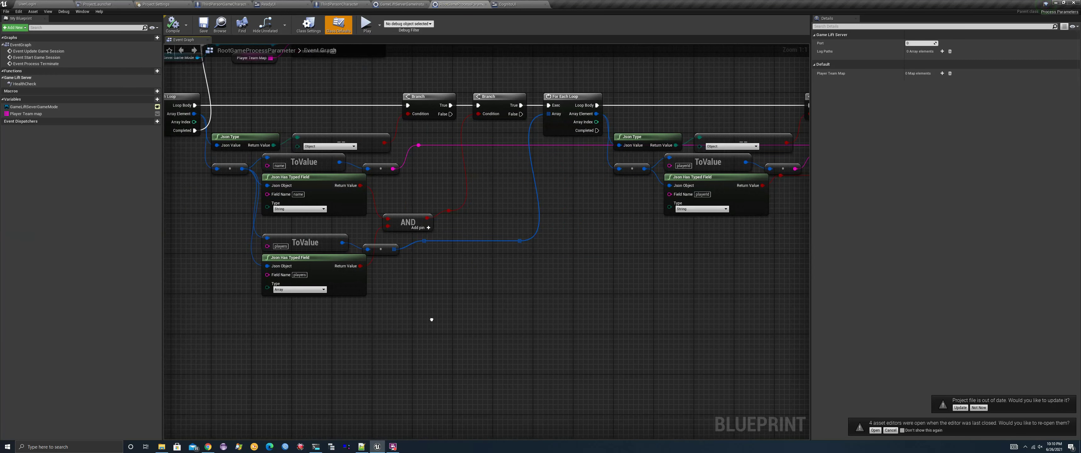
right_drag(453, 311, 391, 261)
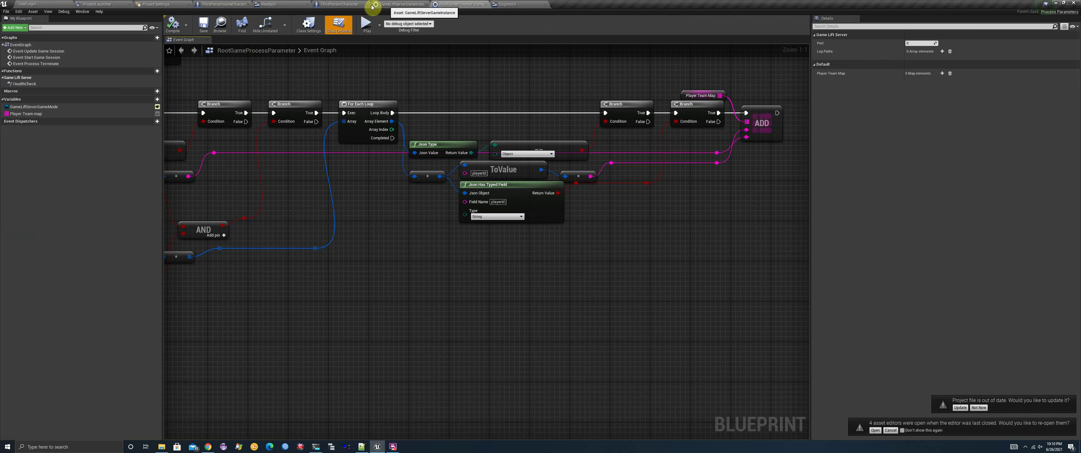
click(341, 5)
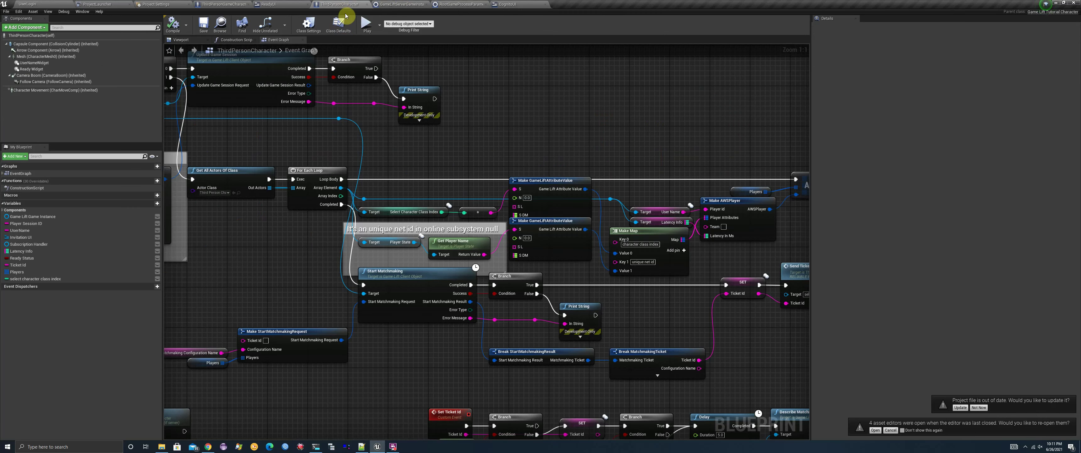
click(436, 4)
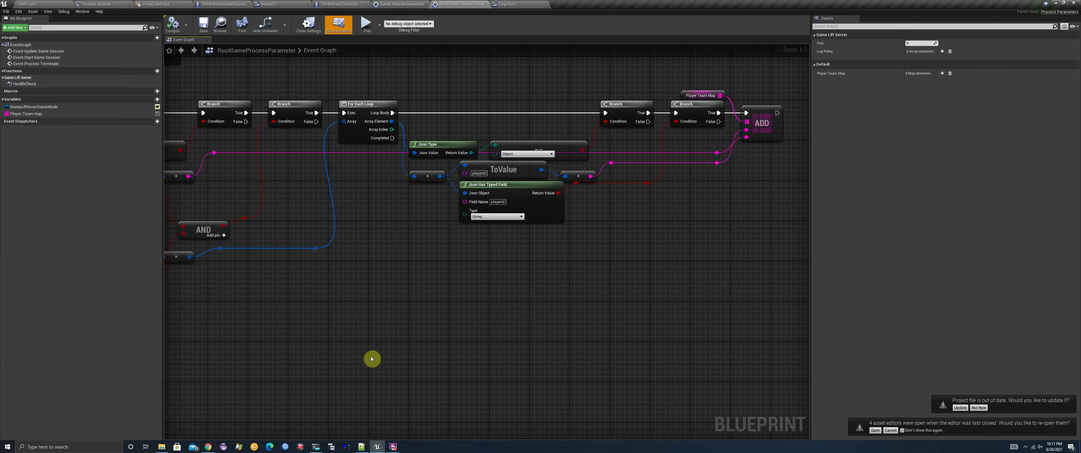
Compare the FlexMatch docs' matchmaker data JSON example with the blueprint's JSON field nodes.
click(208, 446)
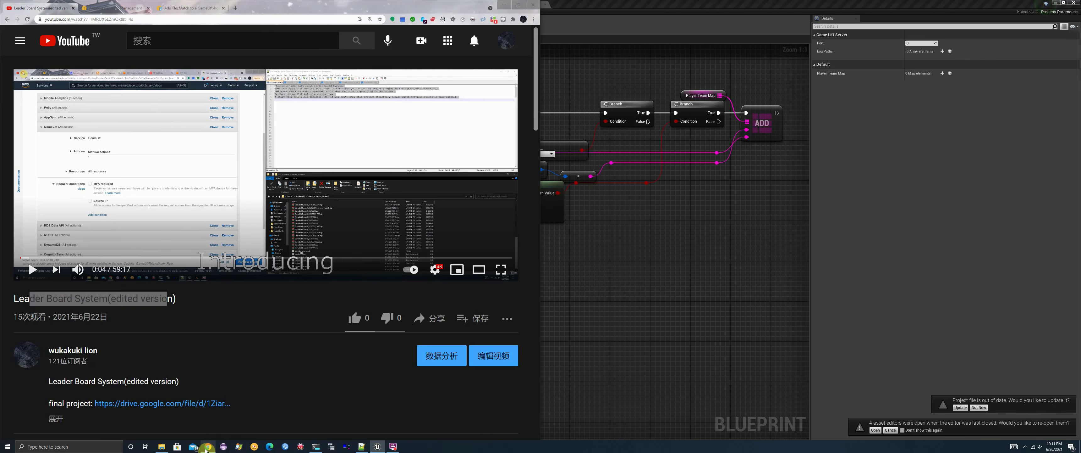
click(199, 10)
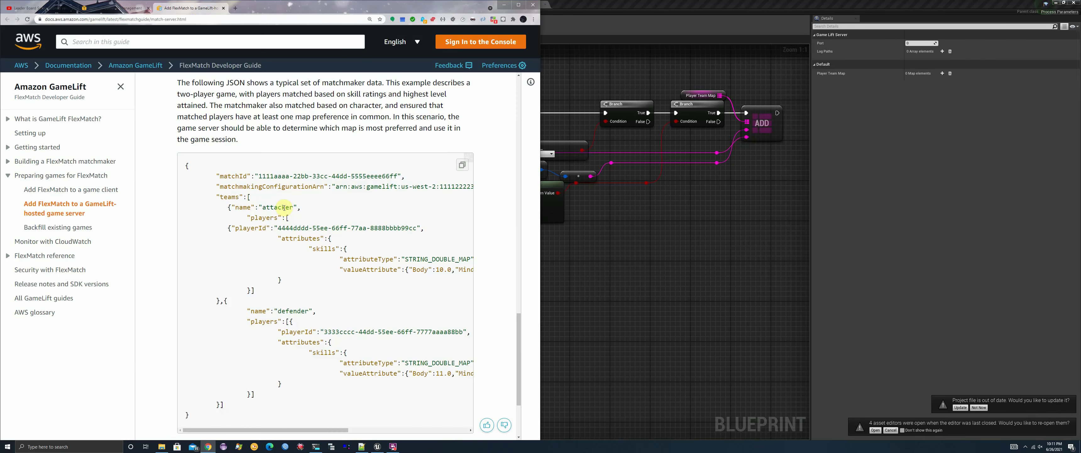
scroll(308, 320, down, 2)
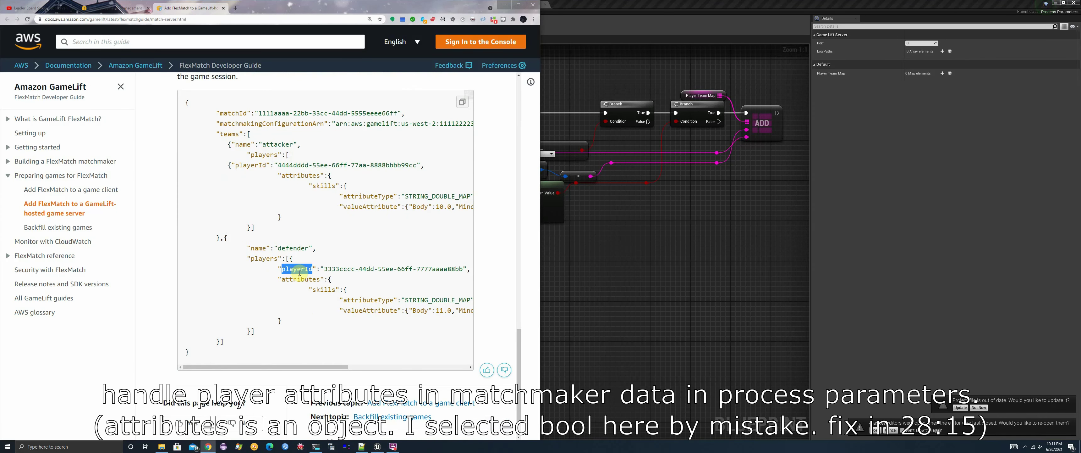
click(563, 279)
mouse_move(421, 273)
right_down()
mouse_move(680, 291)
mouse_move(370, 284)
right_up()
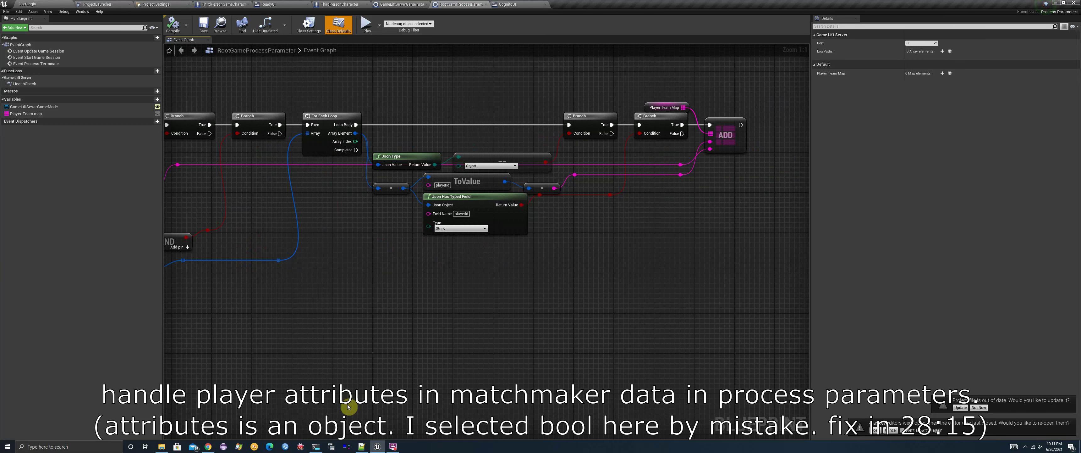
click(208, 446)
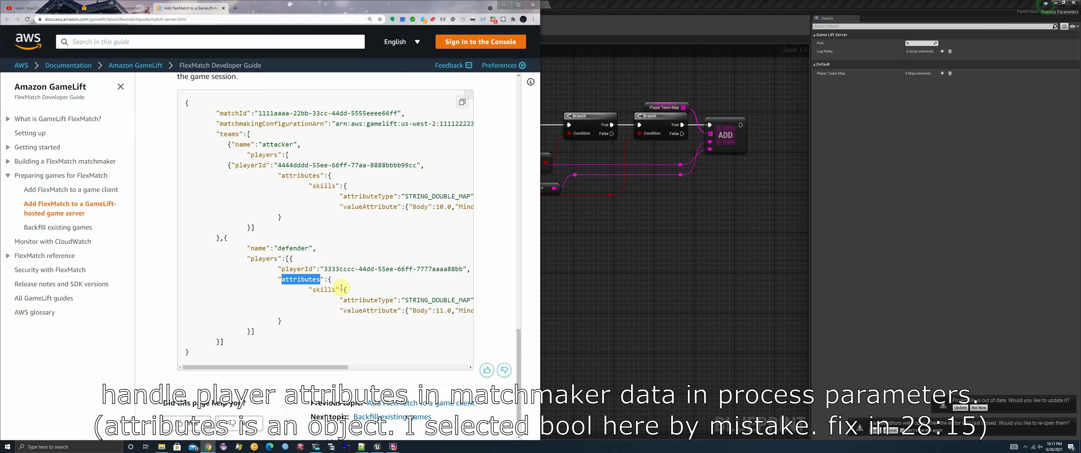
click(583, 276)
Duplicate the ToValue/Json Has Typed Field pair and feed it the JSON object.
drag(355, 250, 386, 172)
key(ctrl+c)
key(ctrl+v)
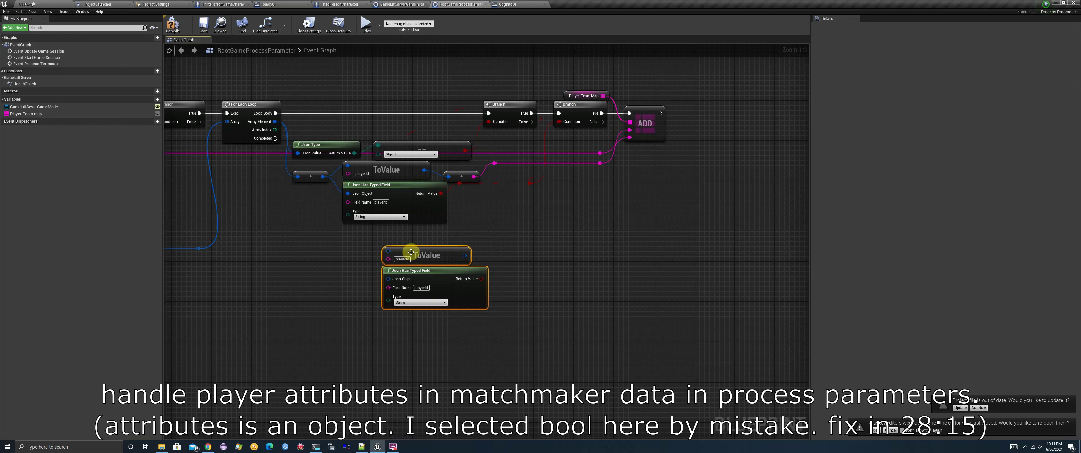
drag(387, 235, 386, 230)
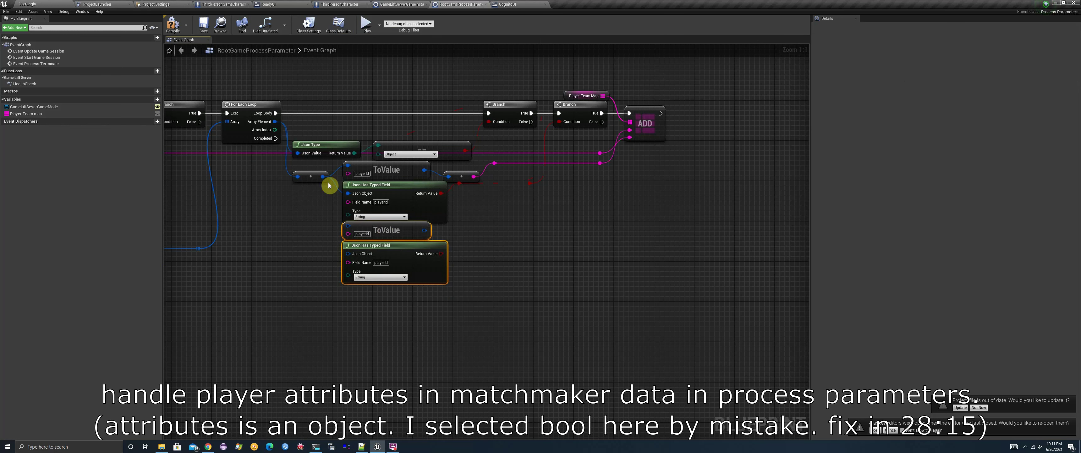
drag(323, 177, 348, 226)
drag(324, 178, 348, 253)
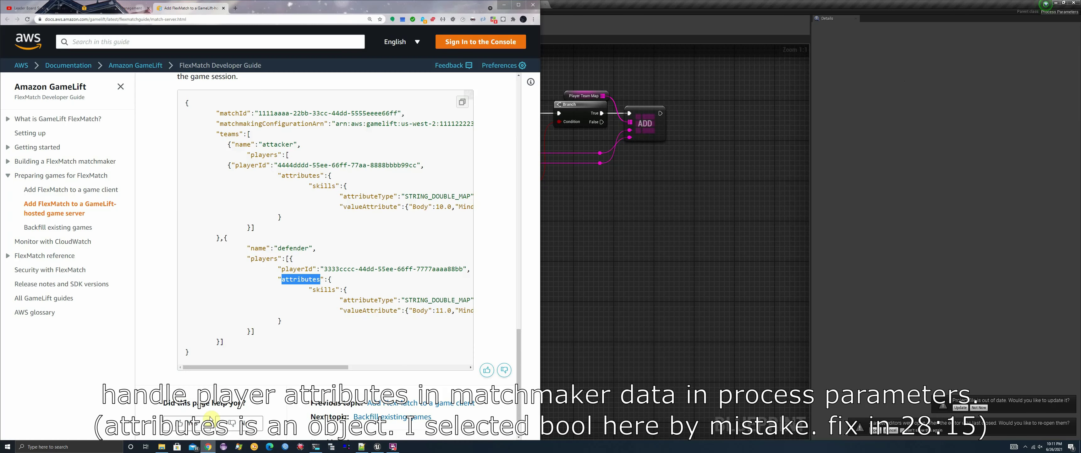
Set the copied field check's Field Name to 'attributes'.
click(208, 446)
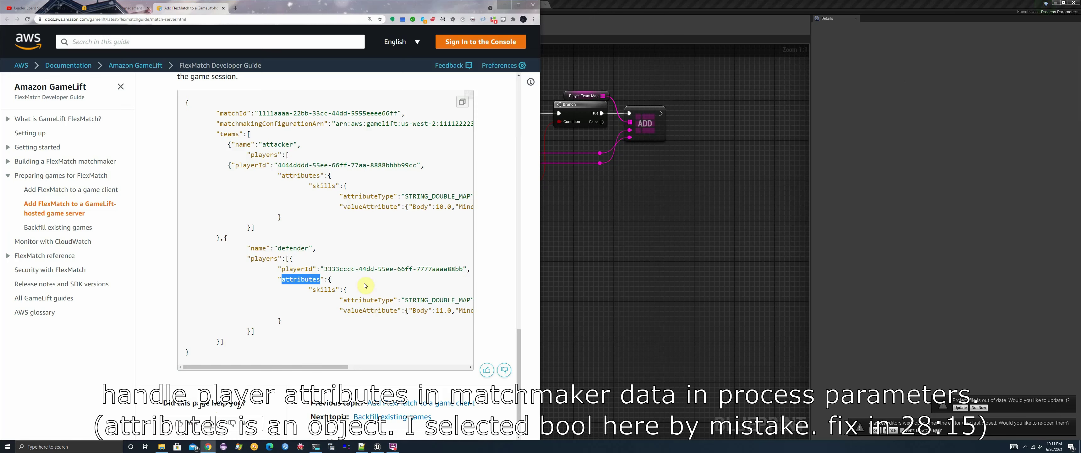
click(575, 280)
click(381, 262)
text(attributes)
key(Return)
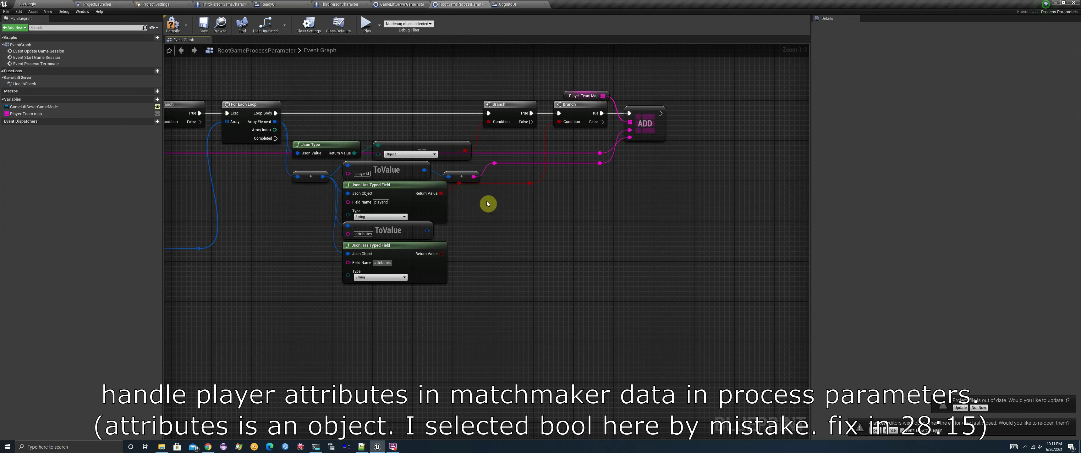
Combine the playerId and attributes checks with an AND node driving the Branch condition.
drag(441, 193, 458, 219)
text(and)
key(Return)
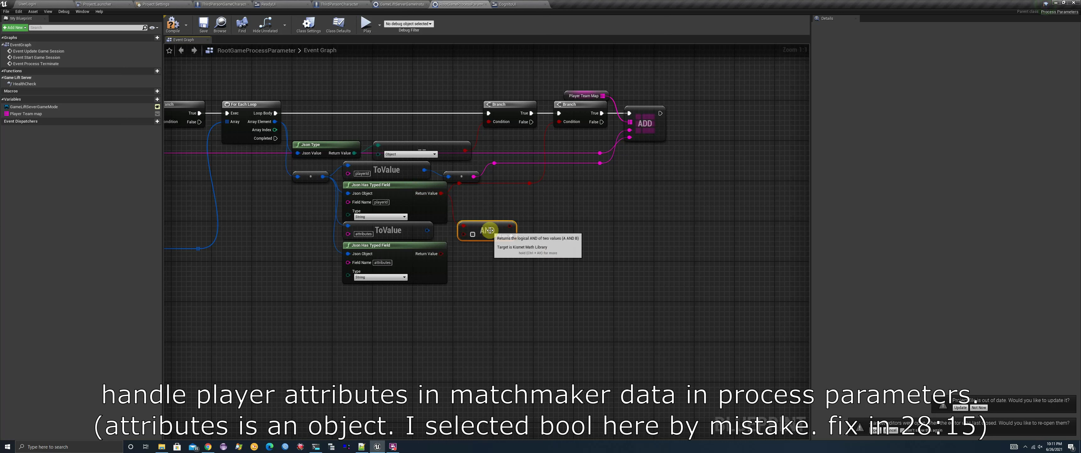
drag(467, 228, 472, 228)
drag(440, 254, 469, 234)
right_drag(563, 214, 524, 238)
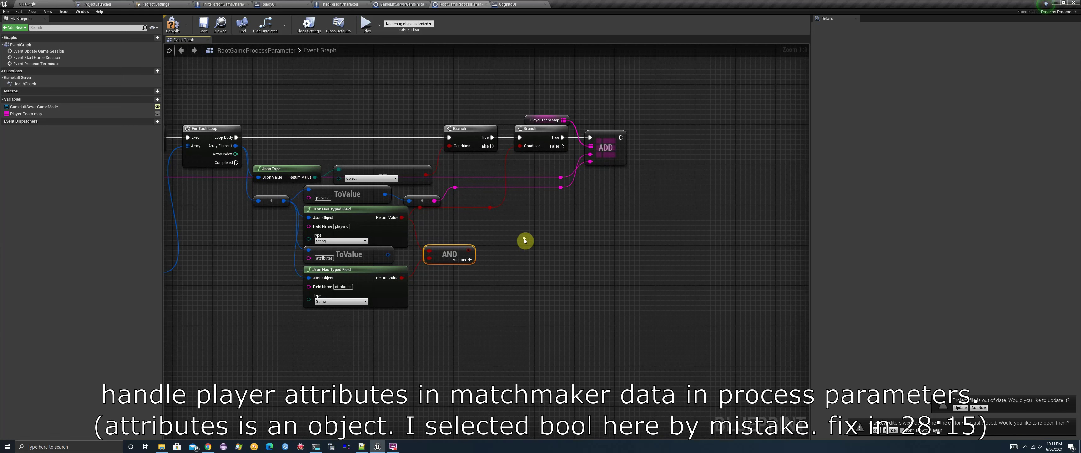
drag(470, 250, 492, 210)
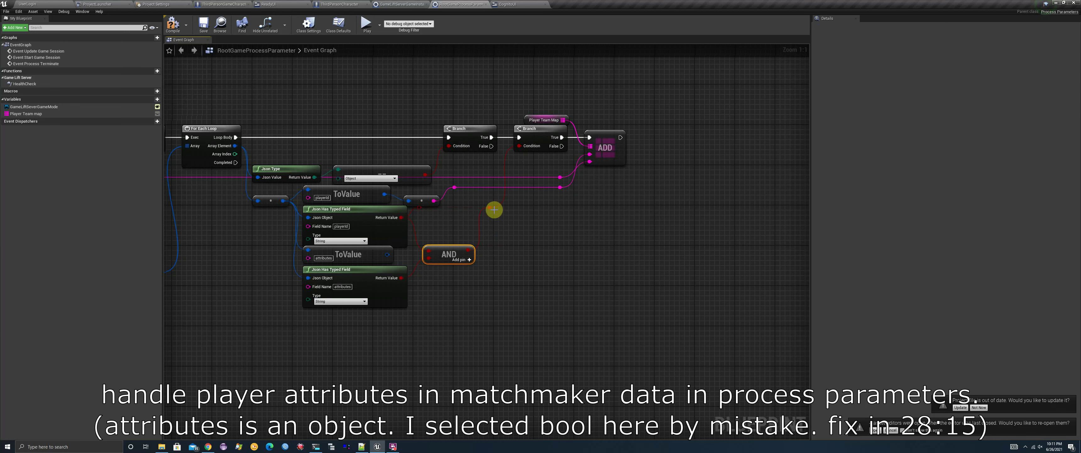
click(421, 210)
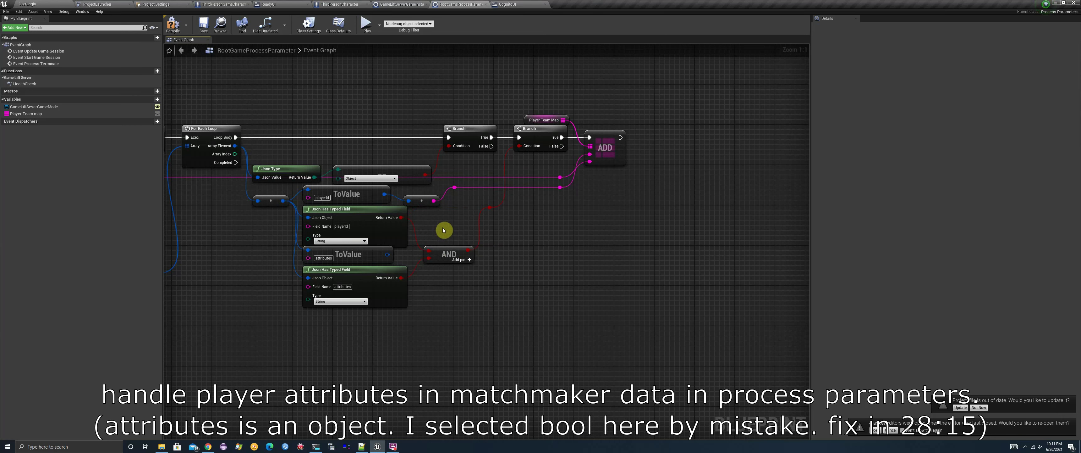
Convert the attributes ToValue output with a ToBool node placed beside the AND node.
drag(385, 256, 403, 260)
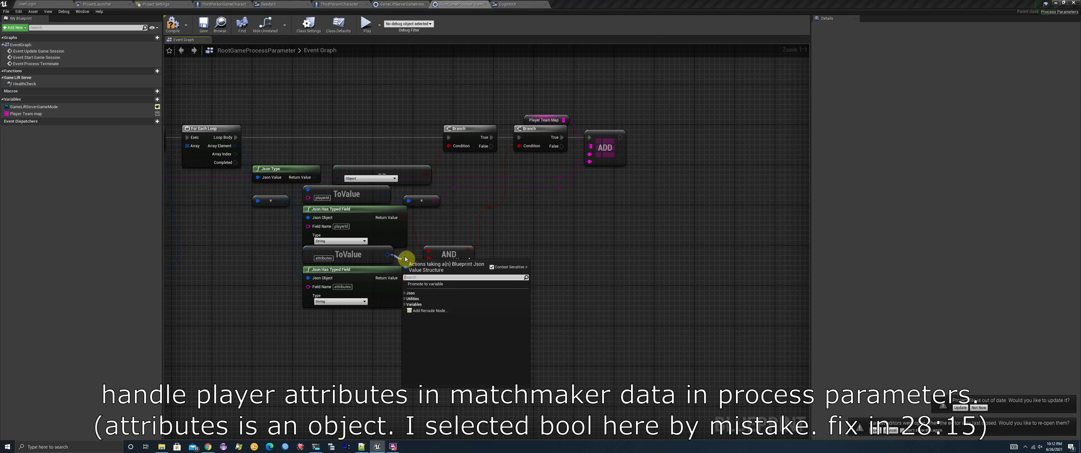
text(json ob)
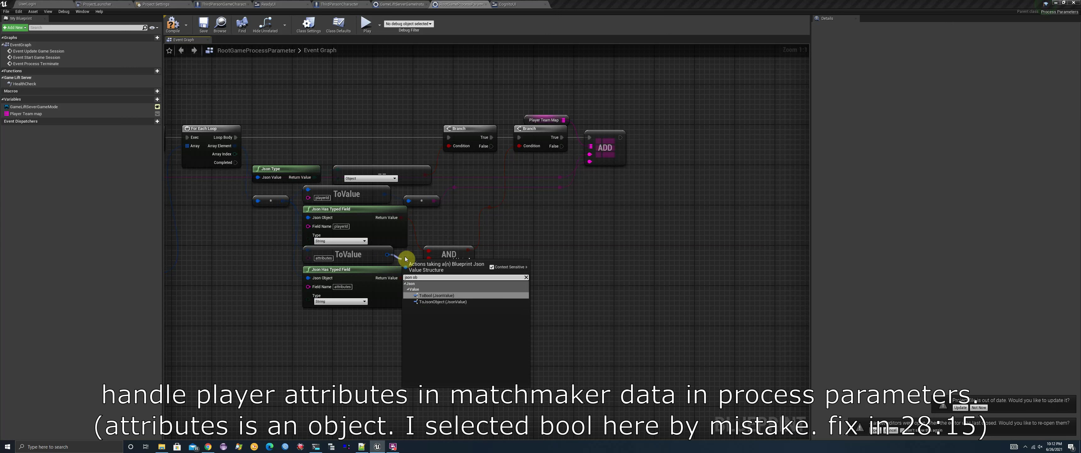
key(Return)
drag(405, 259, 407, 253)
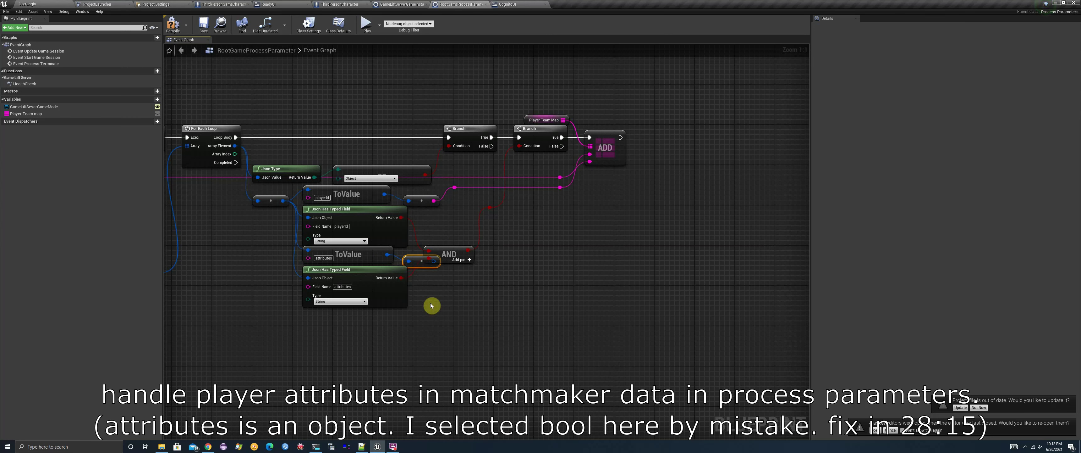
click(205, 448)
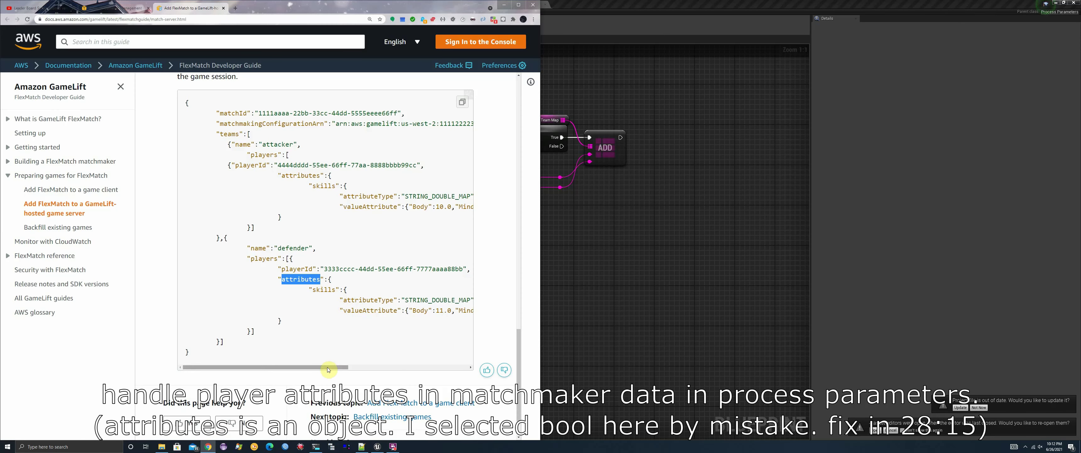
drag(336, 367, 344, 367)
click(662, 344)
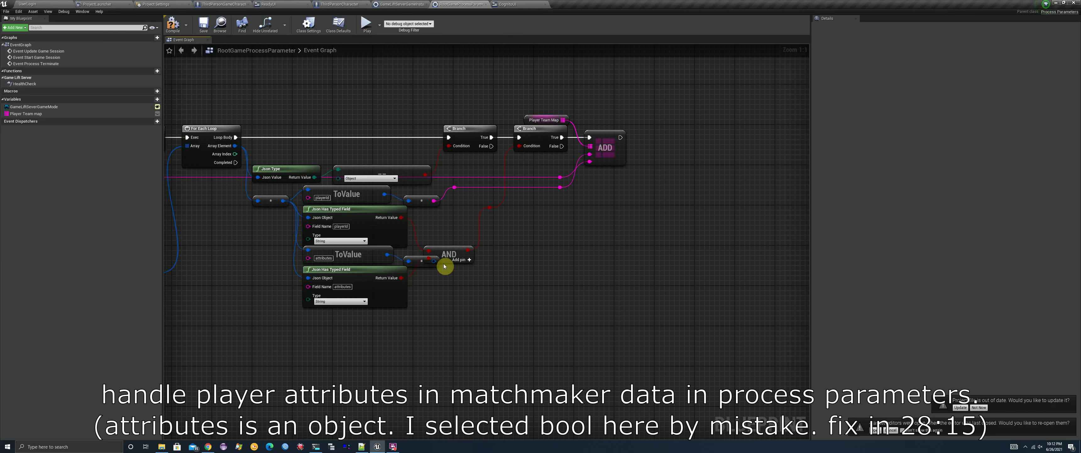
Duplicate the attributes node pair and wire it into the AND node, checking the FlexMatch docs.
drag(259, 290, 327, 263)
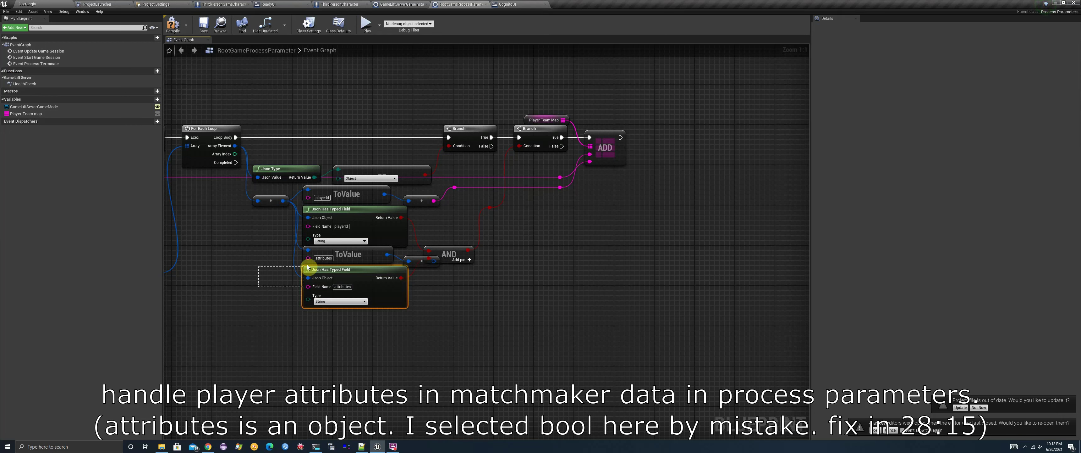
key(ctrl+c)
key(ctrl+v)
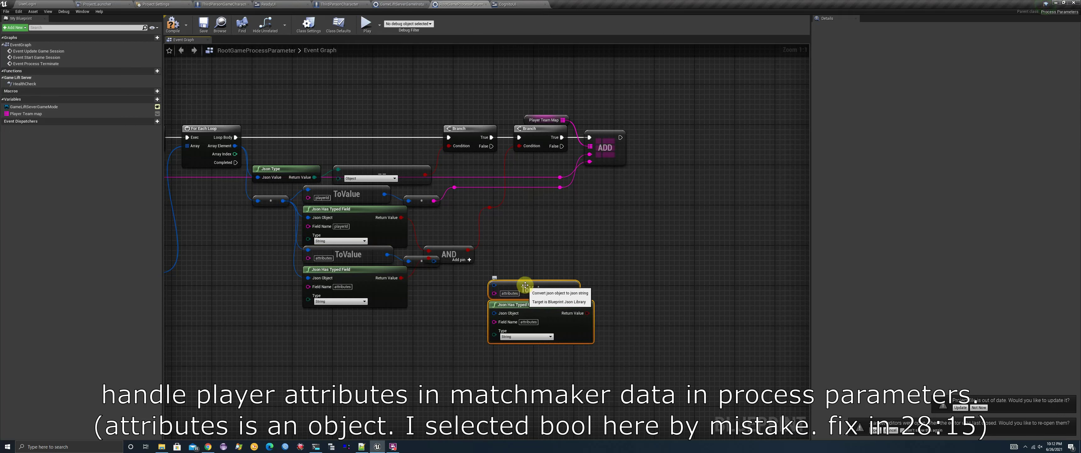
drag(434, 261, 460, 293)
drag(435, 261, 459, 319)
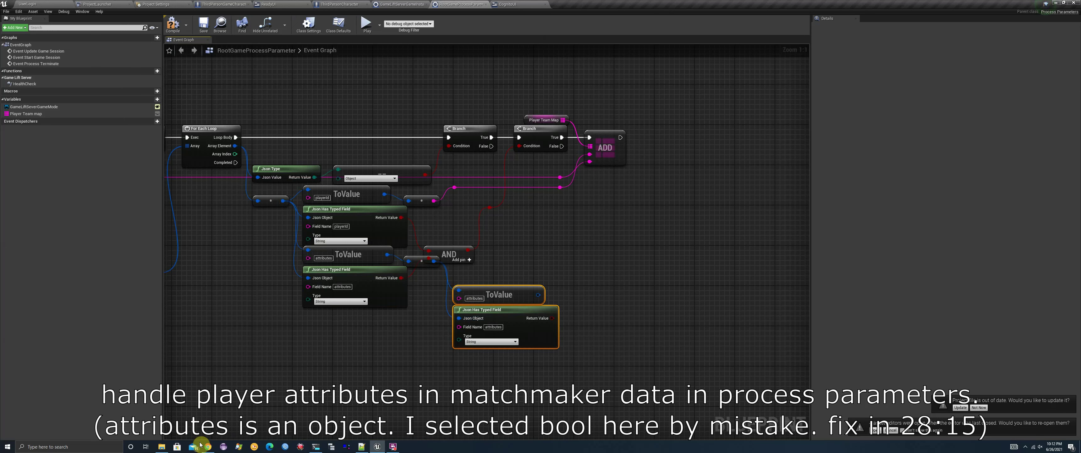
click(204, 445)
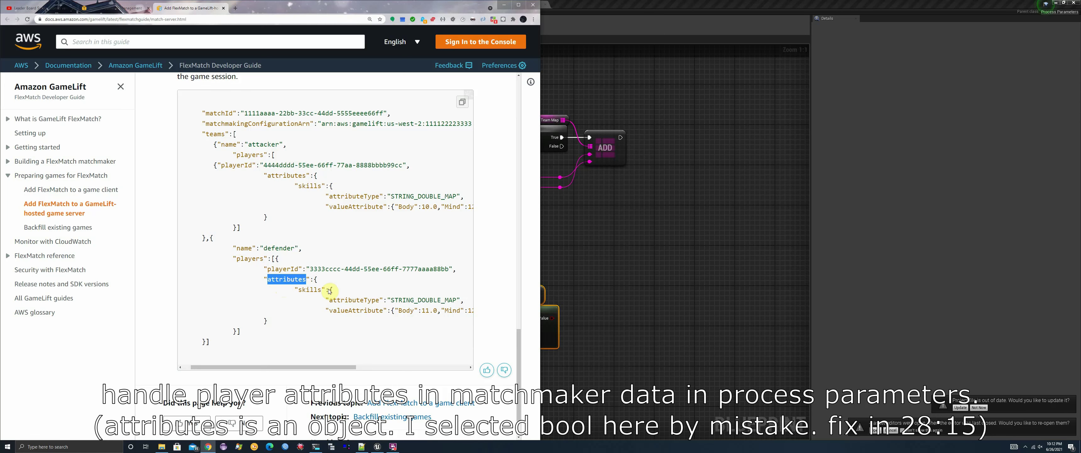
click(598, 285)
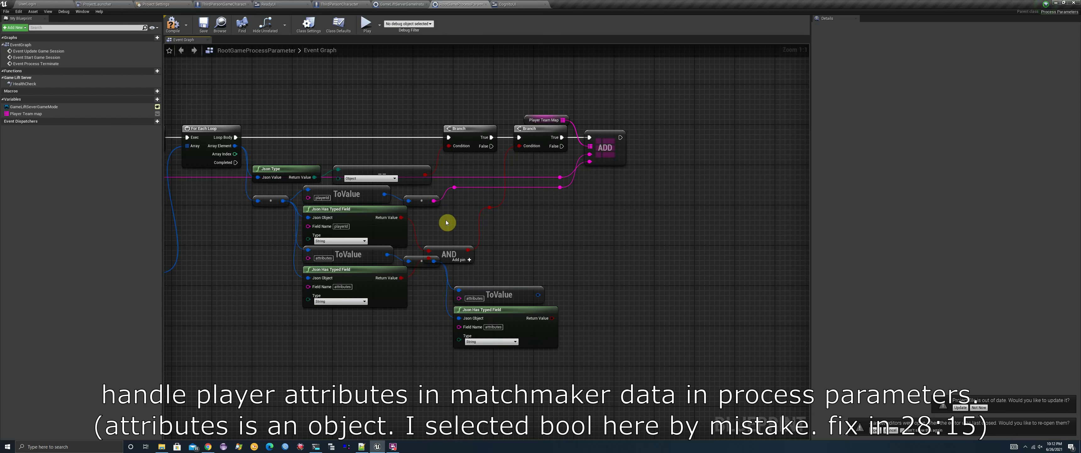
click(212, 449)
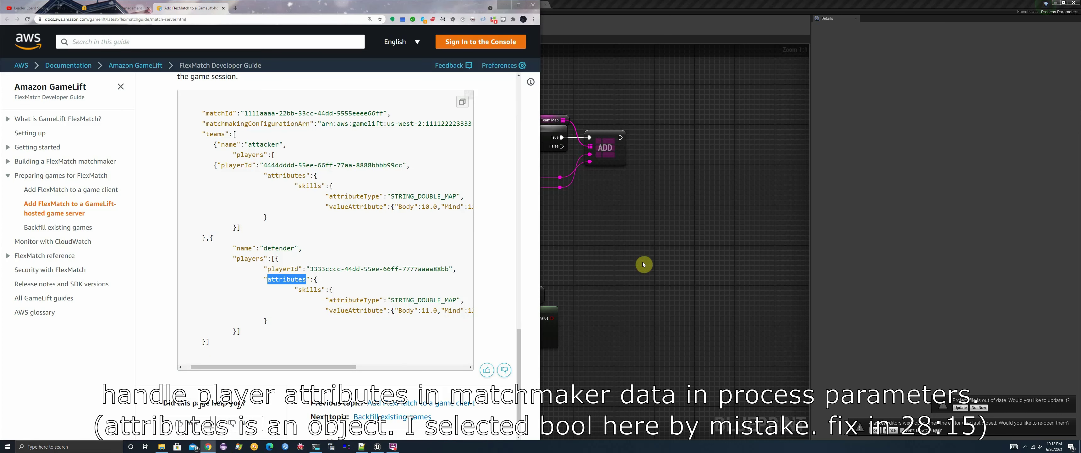
click(644, 265)
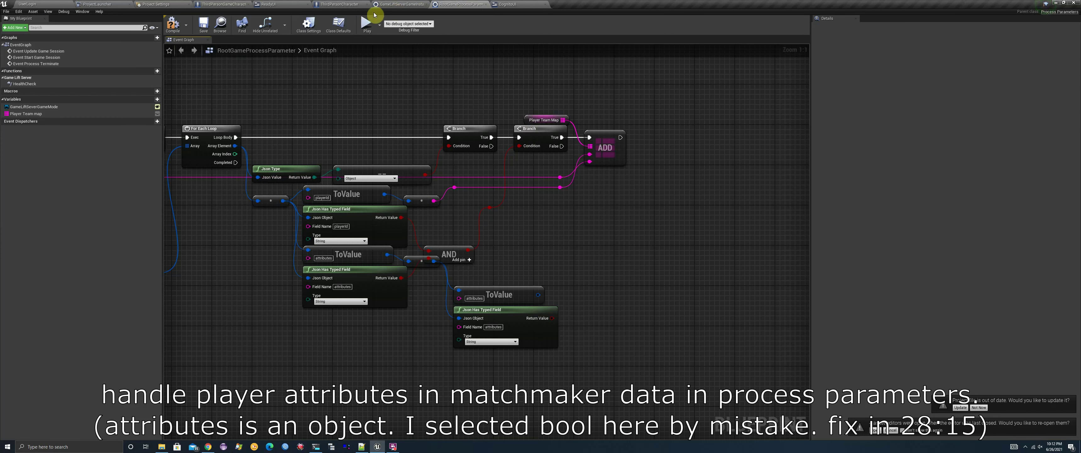
click(337, 4)
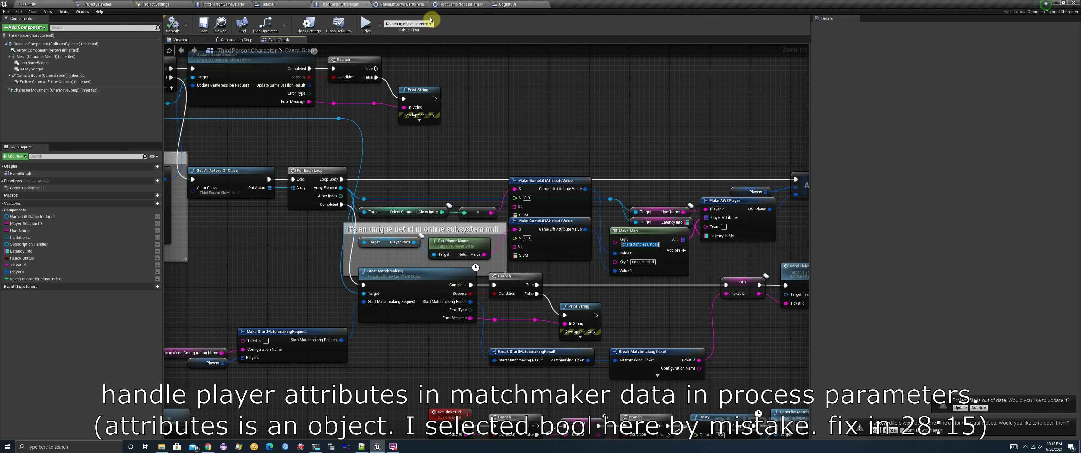
click(419, 5)
click(459, 3)
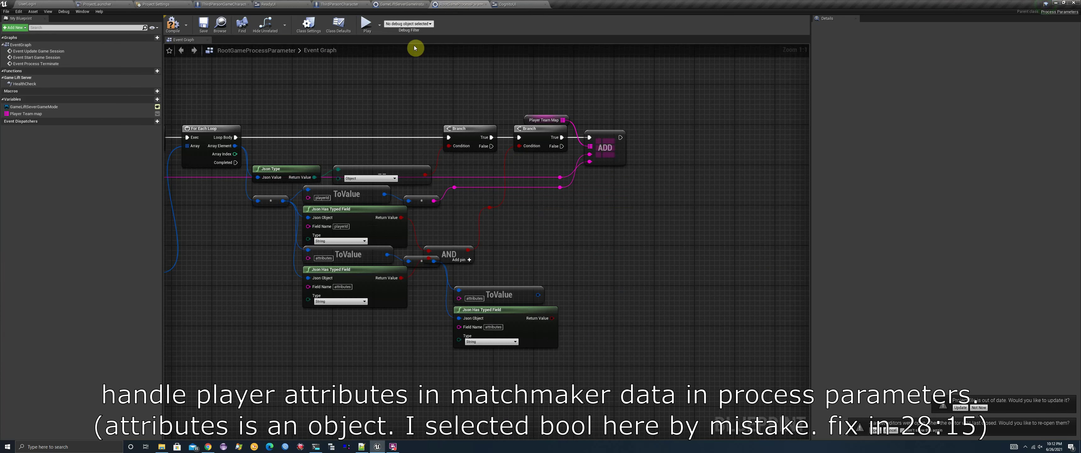
Name the pasted pair's ToValue and Field Name 'character class index'.
click(475, 298)
text(character class index)
key(Return)
click(493, 326)
text(character class index)
key(Return)
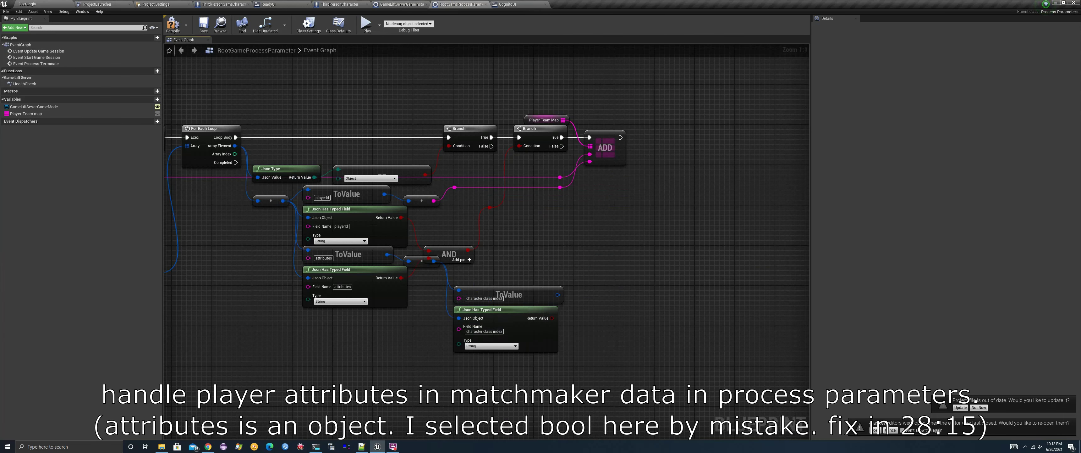
Duplicate the character class index node pair below it.
right_drag(589, 290, 492, 275)
drag(492, 276, 471, 176)
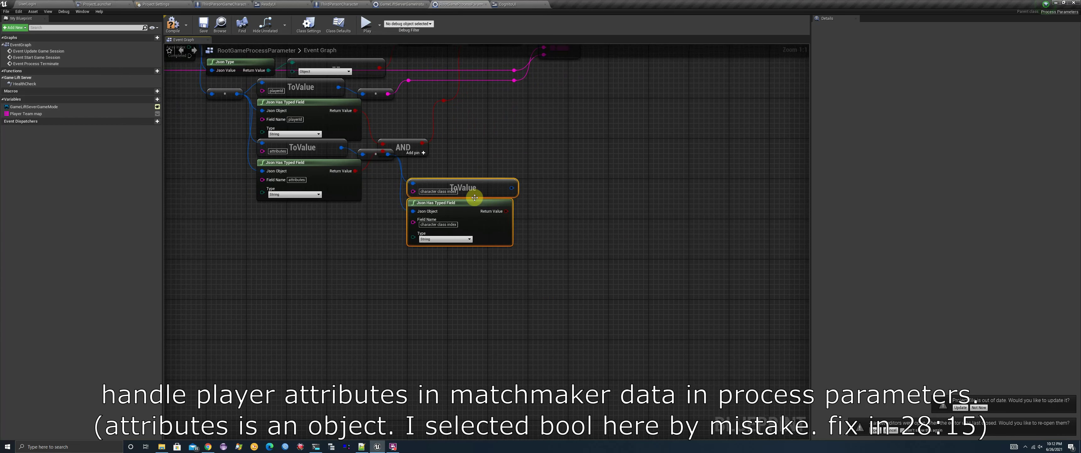
key(ctrl+c)
key(ctrl+v)
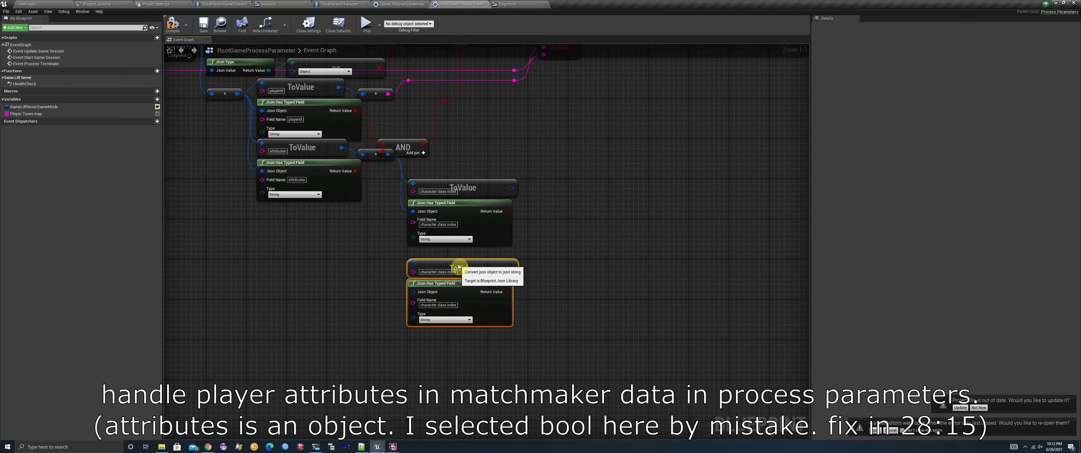
click(340, 4)
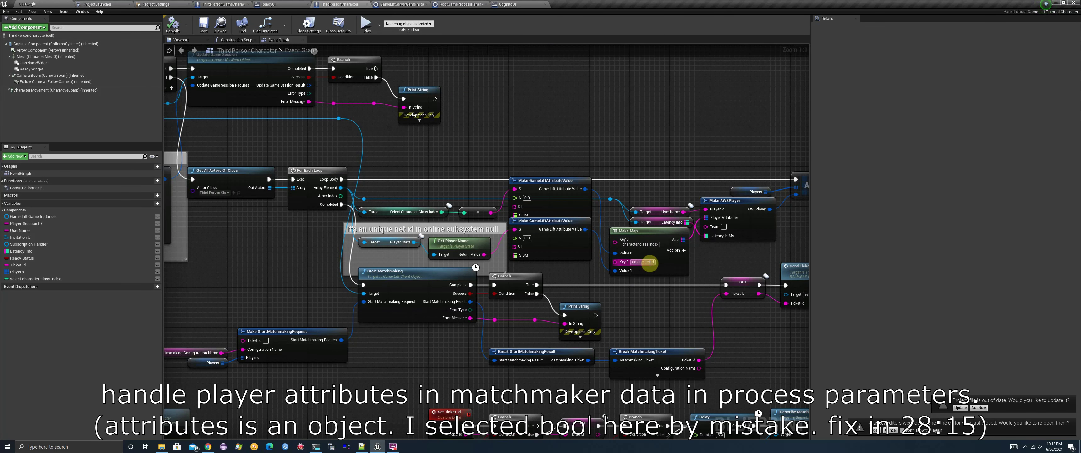
click(464, 3)
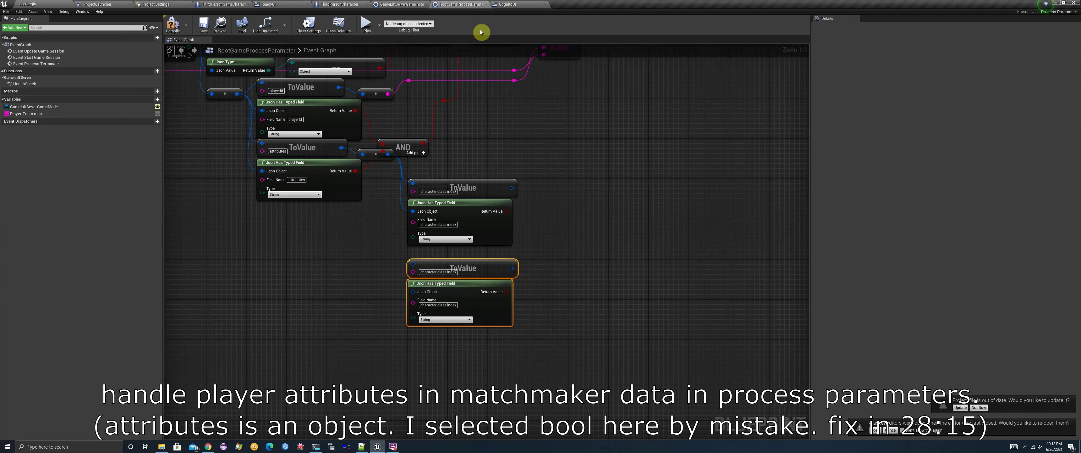
Rename the new pair's ToValue and Field Name to 'unique net id'.
key(ctrl+v)
key(Return)
click(441, 305)
key(ctrl+v)
key(Return)
Wire the attributes value into the unique net id field check's Json Object.
drag(392, 151, 403, 266)
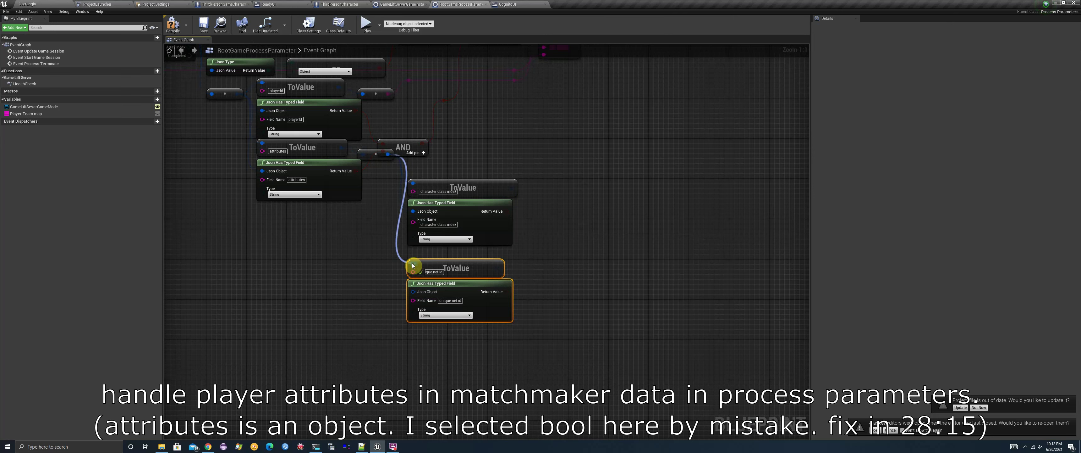
drag(413, 266, 413, 291)
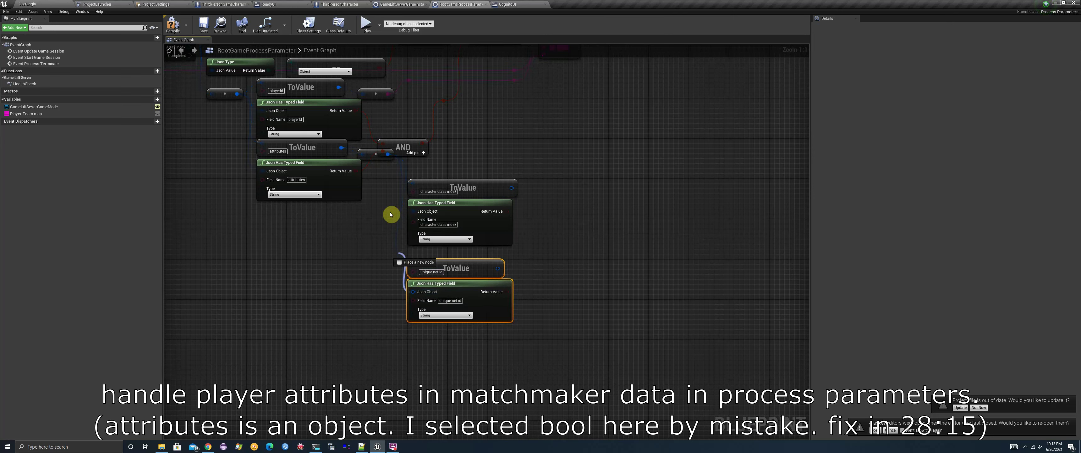
drag(385, 157, 385, 159)
right_drag(575, 231, 485, 247)
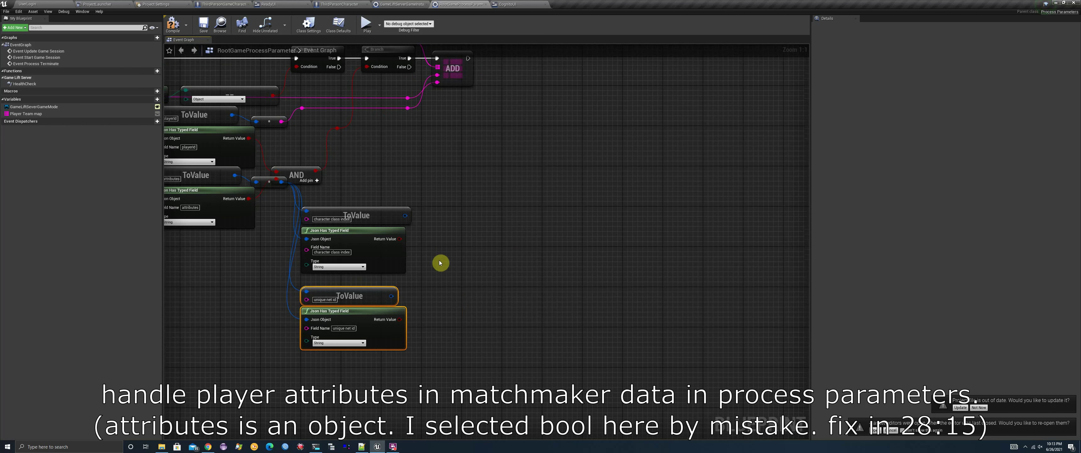
Add a second AND node off the character class index check result.
drag(400, 239, 446, 266)
text(an)
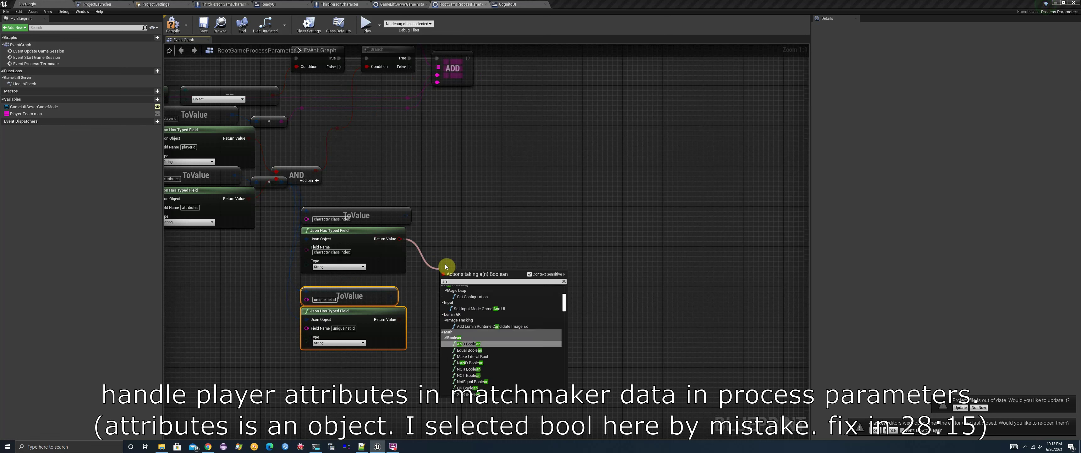
key(Return)
mouse_move(468, 274)
mouse_down()
mouse_move(448, 254)
mouse_move(429, 299)
mouse_move(400, 319)
mouse_up()
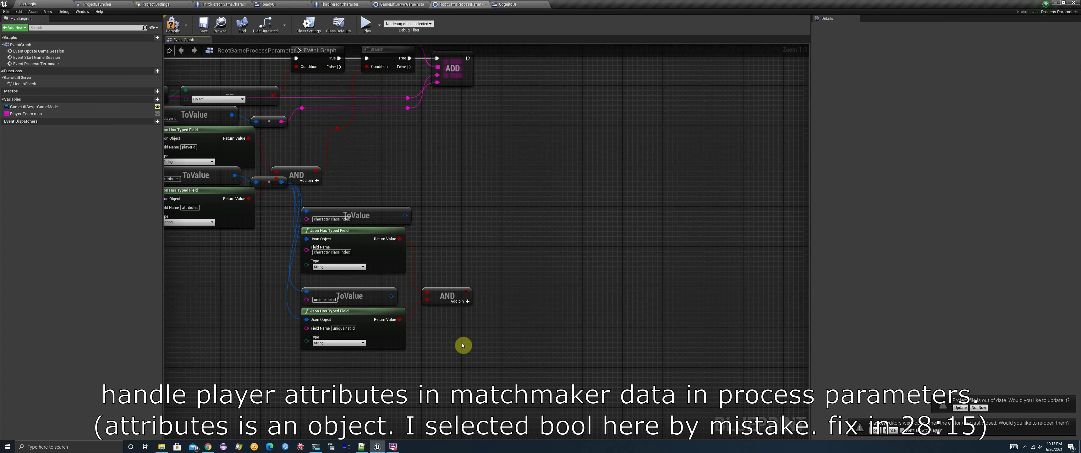
right_drag(229, 380, 317, 399)
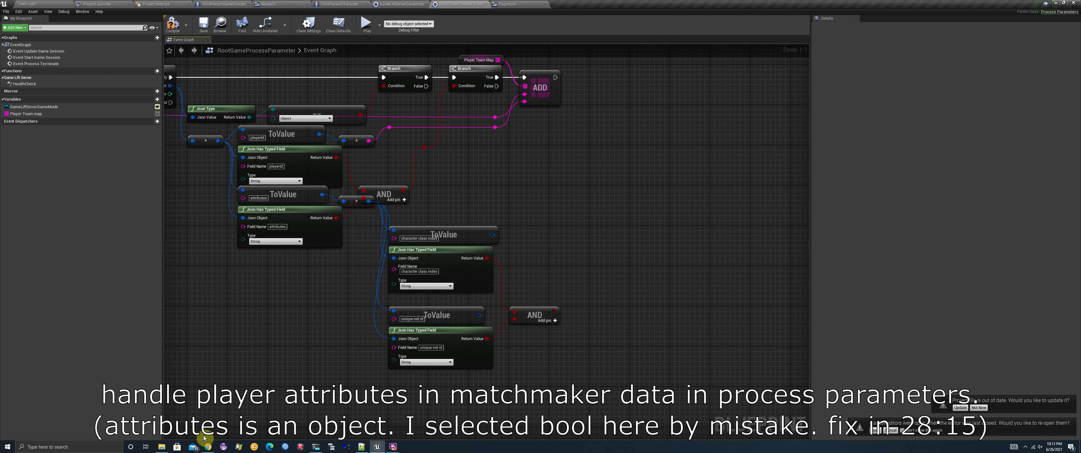
Set field types: attributes to Boolean, character class index and unique net id to Object.
click(205, 447)
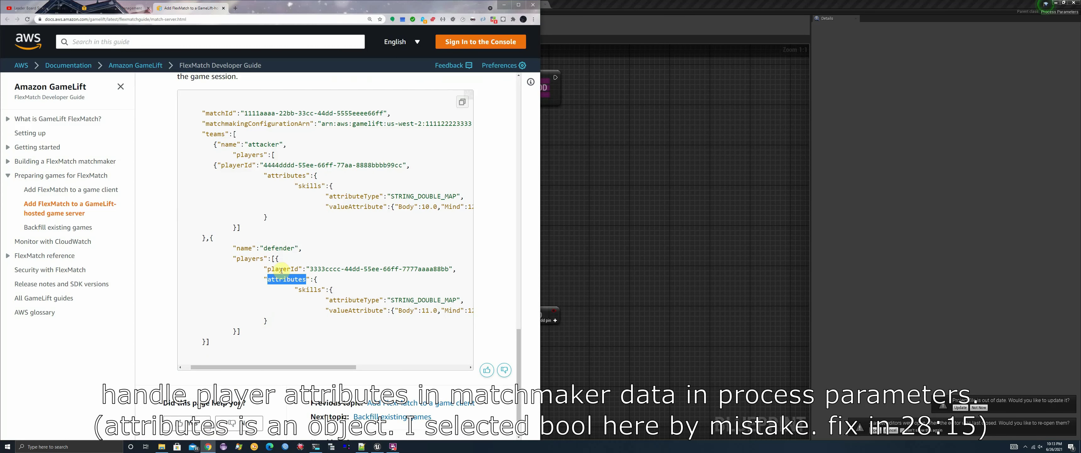
click(646, 275)
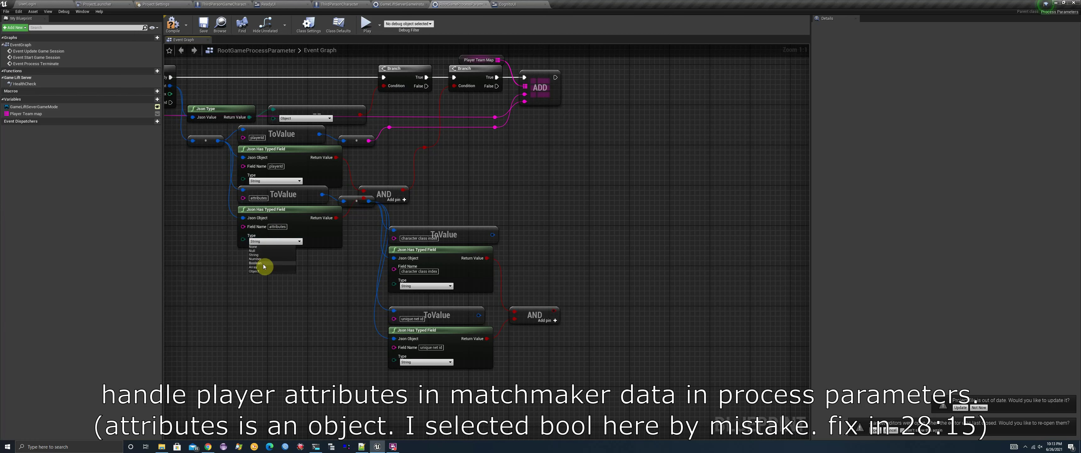
click(264, 264)
click(208, 447)
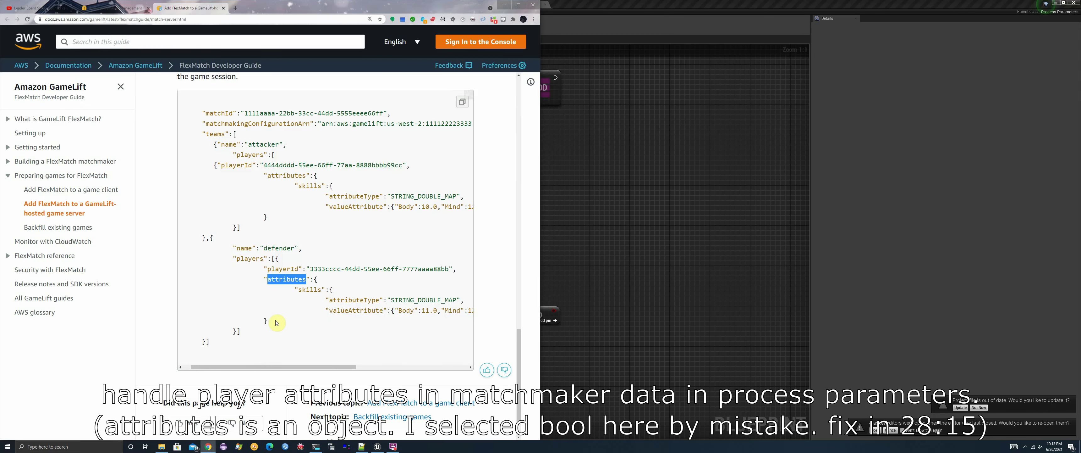
click(618, 290)
click(415, 286)
click(416, 316)
click(428, 363)
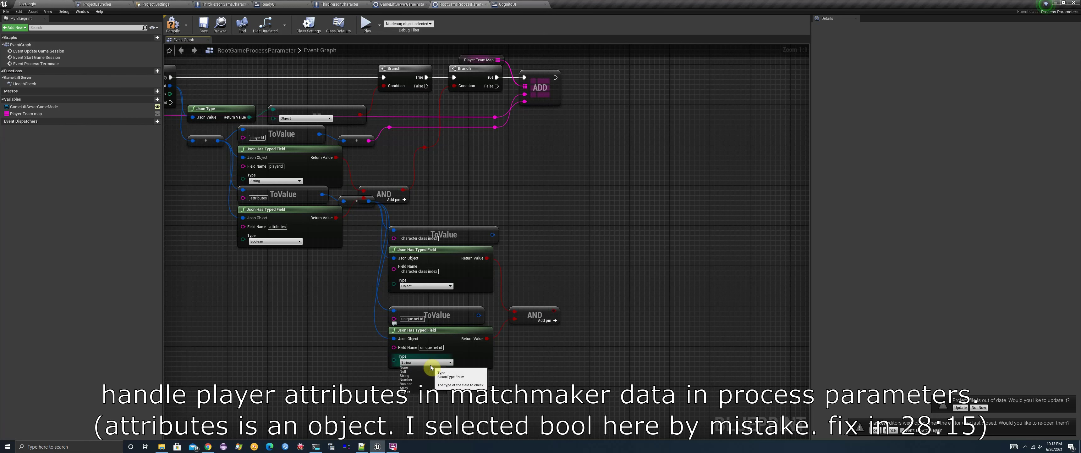
click(419, 392)
right_drag(545, 373, 420, 393)
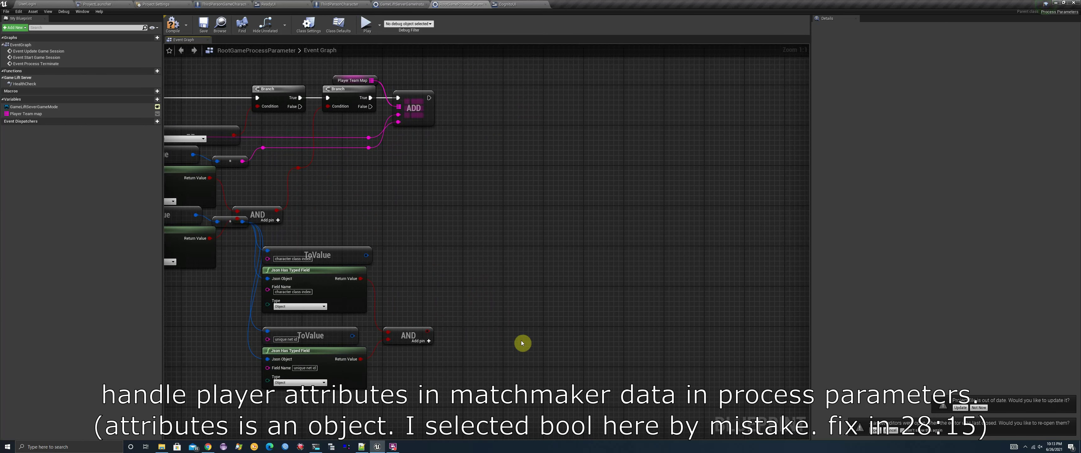
right_drag(454, 249, 529, 255)
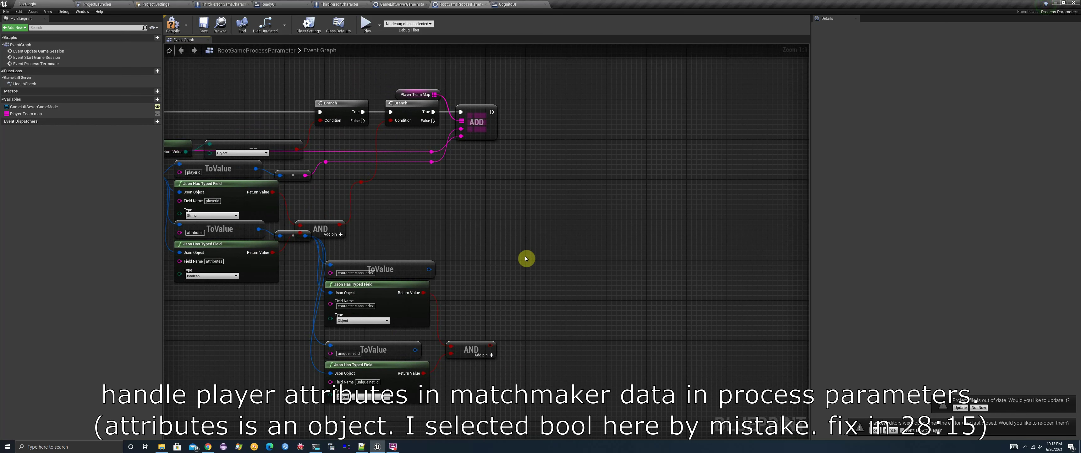
Add a Branch after ADD conditioned on the lower AND result.
click(512, 103)
drag(537, 108, 535, 111)
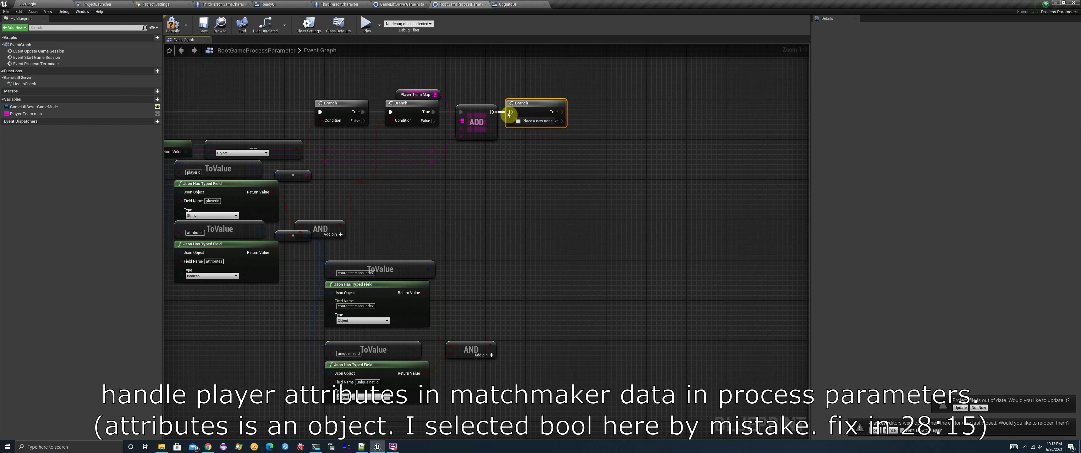
drag(517, 122, 490, 346)
right_drag(532, 353, 507, 272)
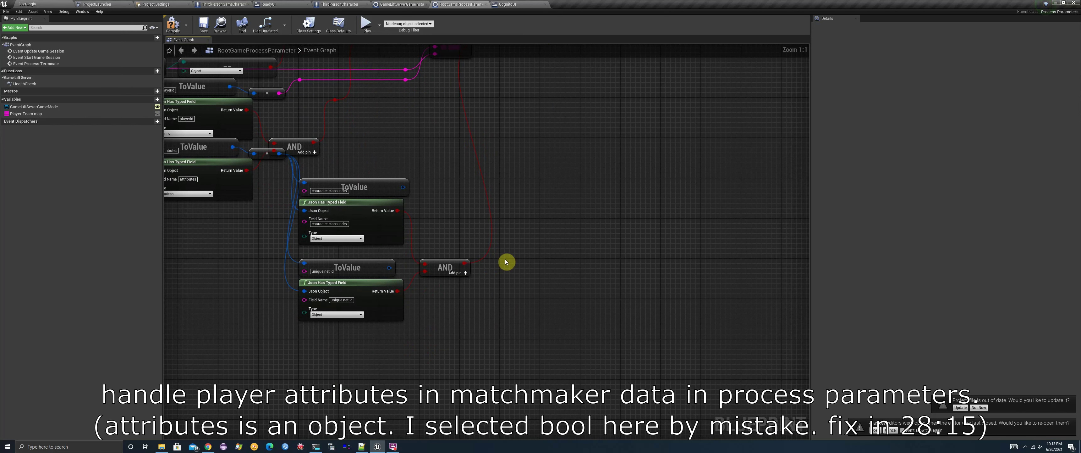
Copy the JSON-object converter and feed it the character class index value.
click(267, 153)
key(ctrl+c)
key(ctrl+v)
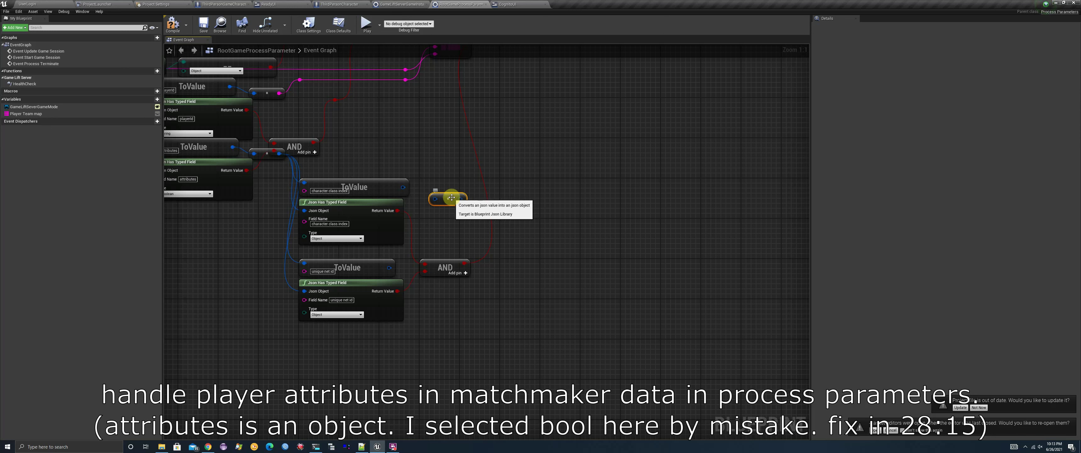
drag(403, 187, 425, 194)
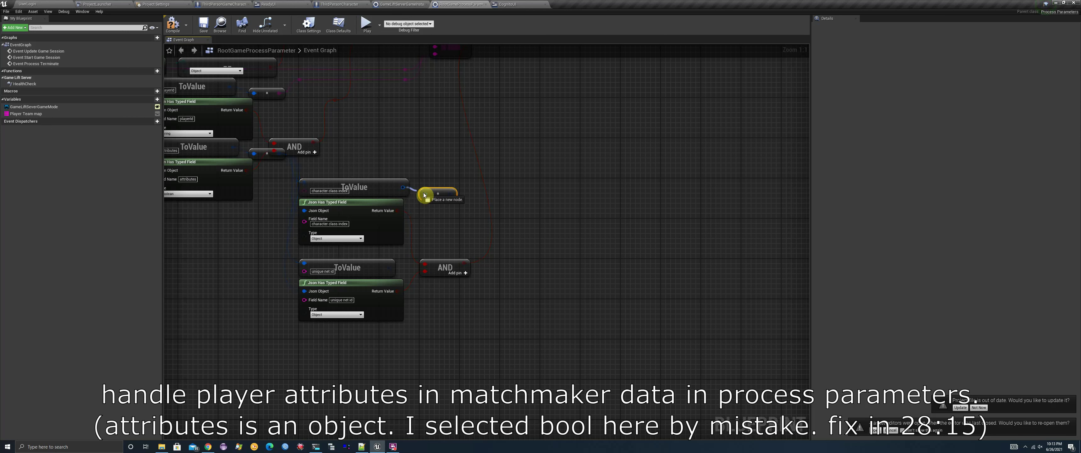
Add another converter for the unique net id value, placed below the second AND node.
key(ctrl+v)
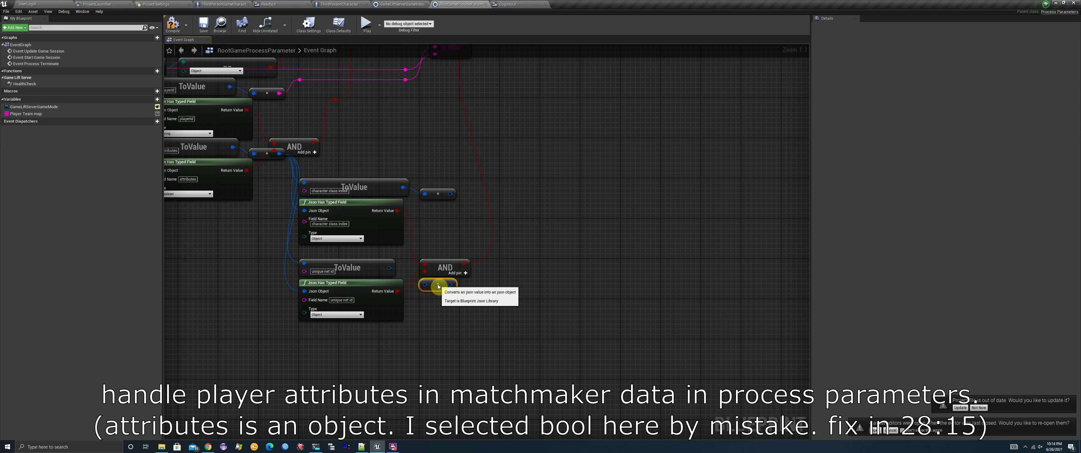
click(463, 299)
drag(389, 268, 426, 285)
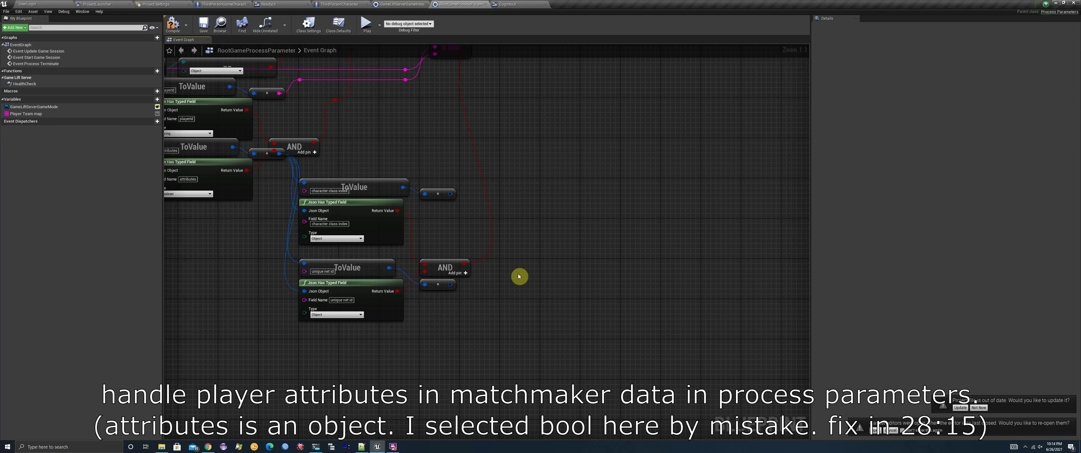
right_drag(543, 267, 521, 269)
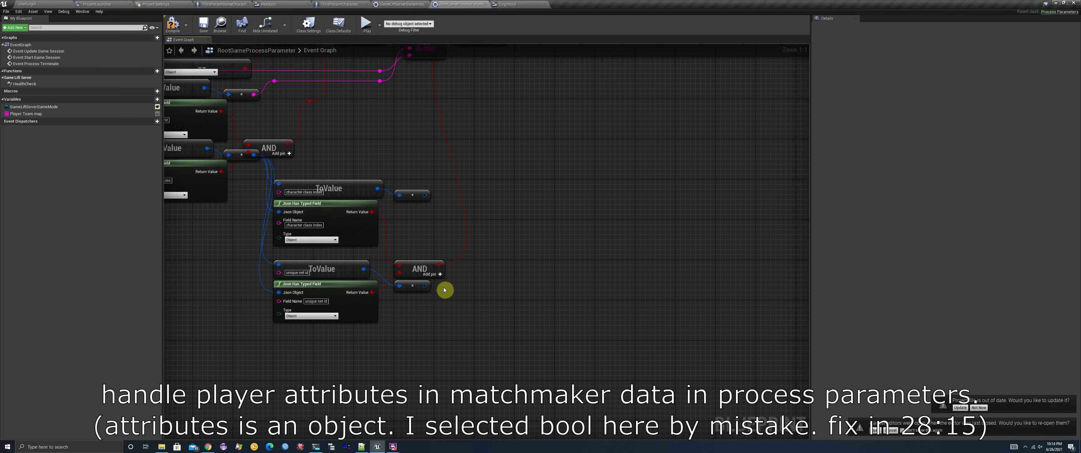
drag(411, 288, 408, 280)
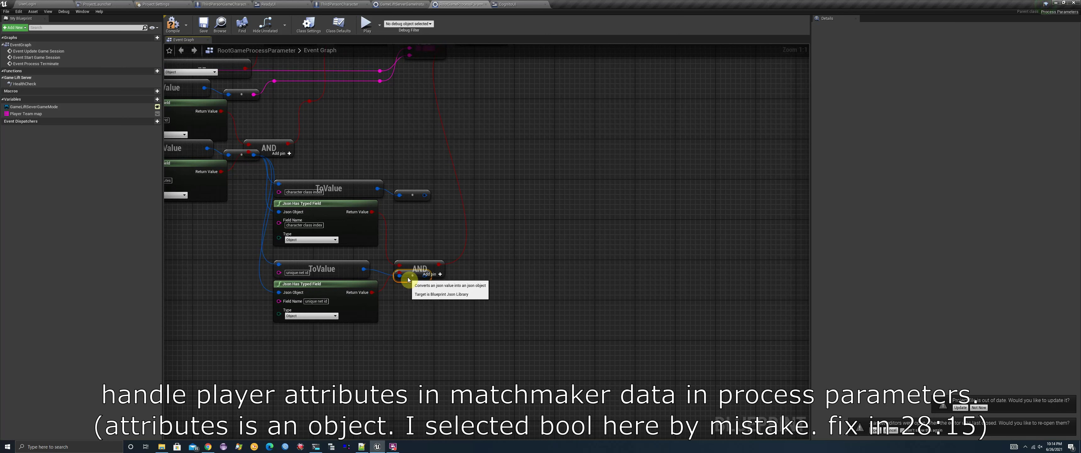
click(454, 295)
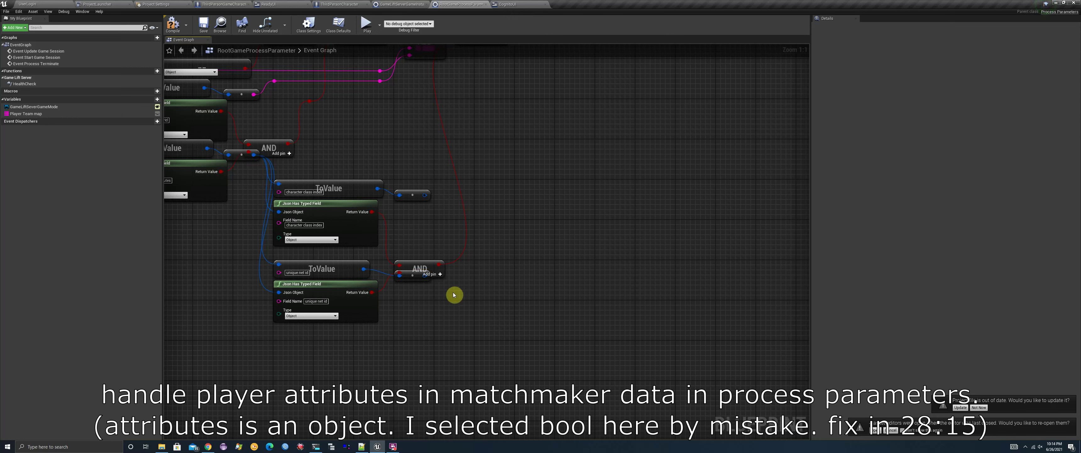
drag(426, 280, 424, 290)
right_drag(462, 291, 402, 295)
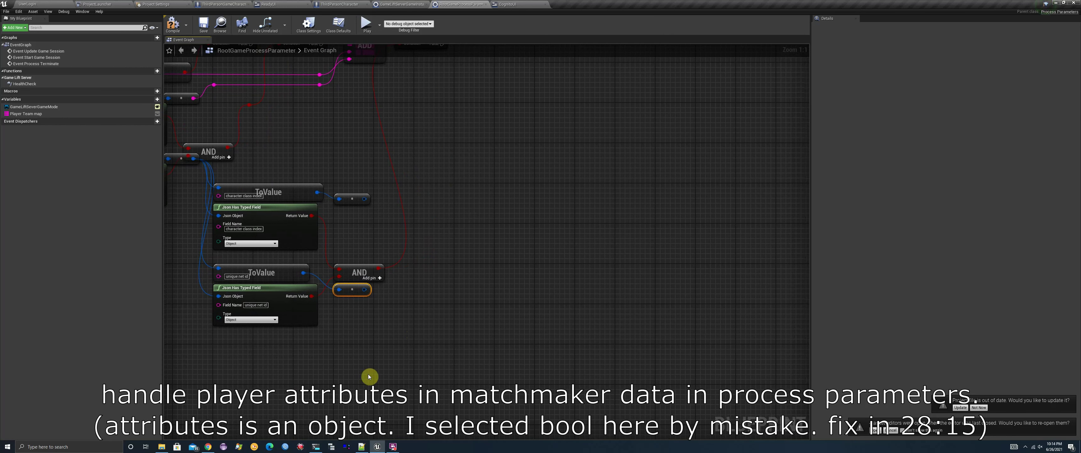
Duplicate the character class index ToValue and field-check pair and feed it the converted object.
click(209, 446)
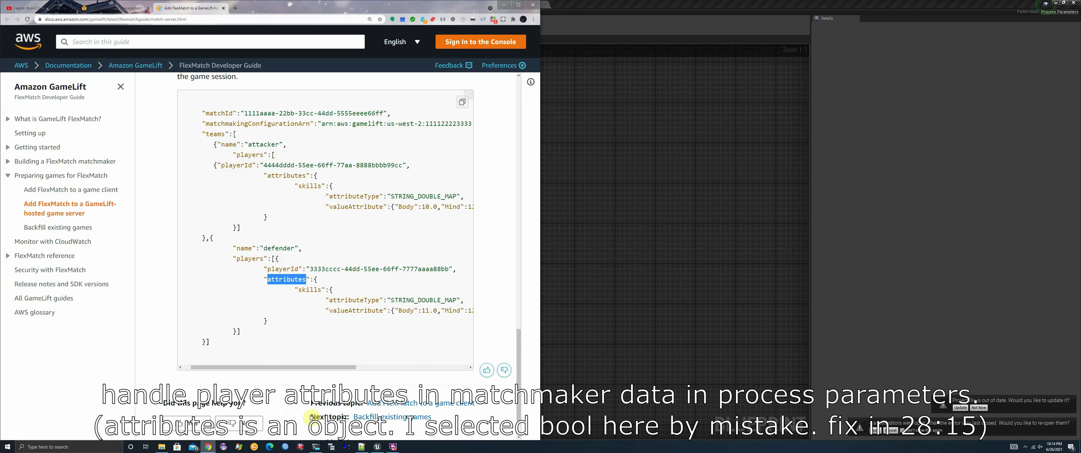
click(588, 348)
drag(292, 180, 324, 218)
key(ctrl+c)
key(ctrl+v)
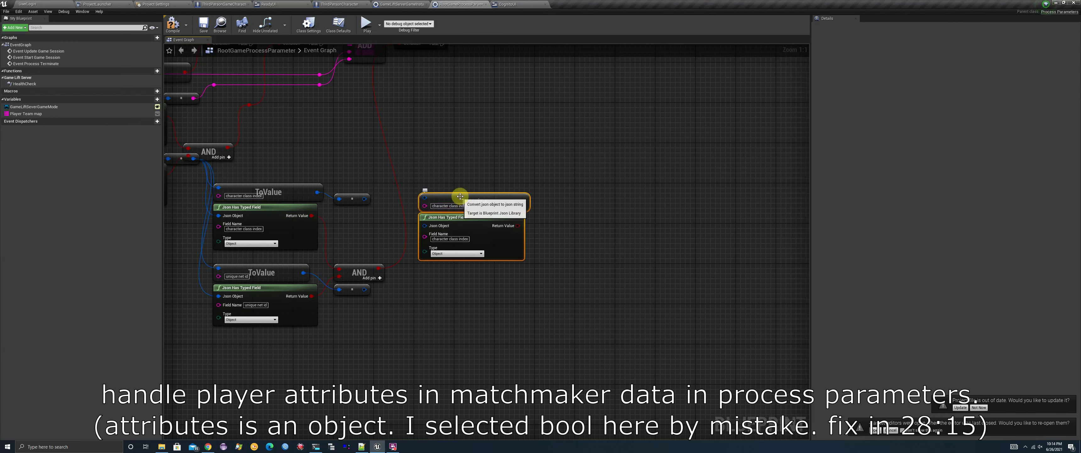
drag(462, 195, 427, 186)
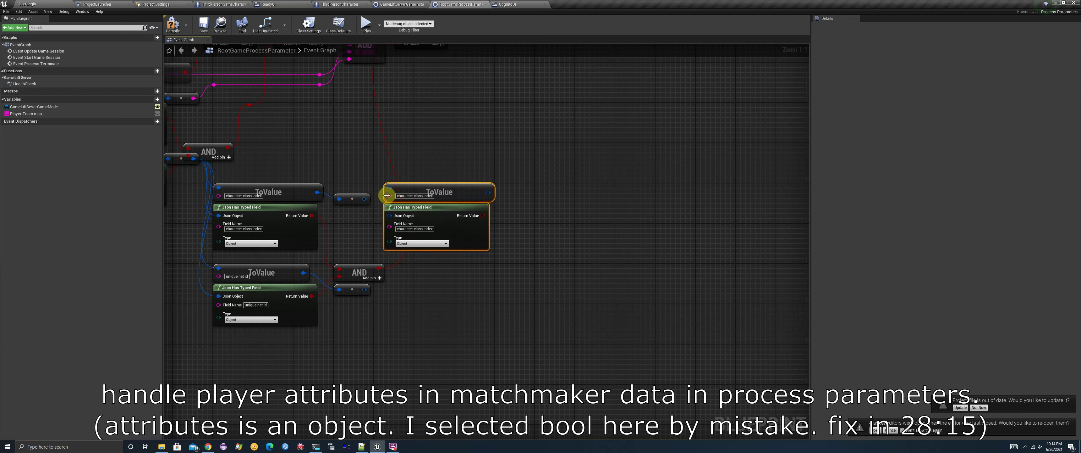
mouse_move(367, 199)
mouse_down()
mouse_move(393, 191)
mouse_move(389, 215)
mouse_up()
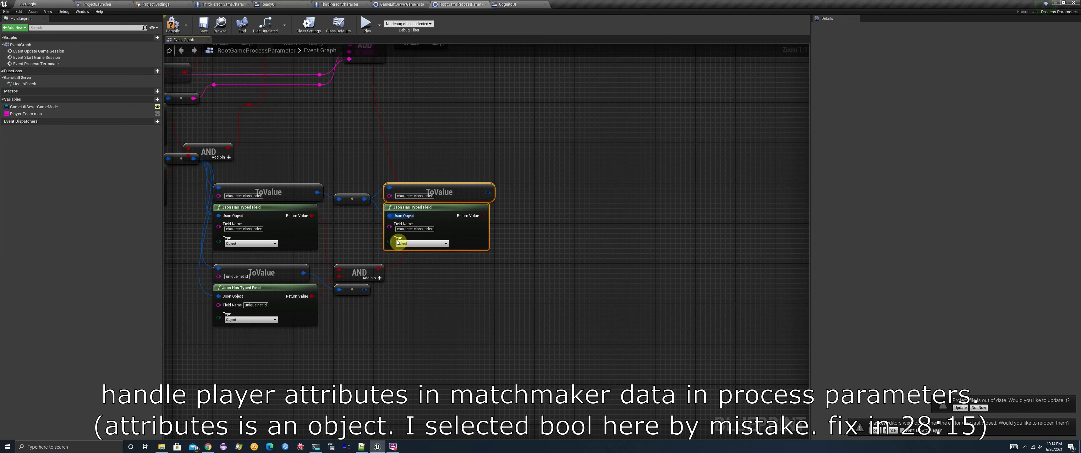
Rename the copied field check to valueAttribute with field type String.
click(209, 446)
double_click(345, 310)
click(607, 281)
click(413, 195)
key(ctrl+v)
key(Return)
click(422, 243)
click(411, 258)
Duplicate the valueAttribute pair beside the lower AND and feed it the unique net id converter.
drag(445, 172, 478, 234)
key(ctrl+c)
key(ctrl+v)
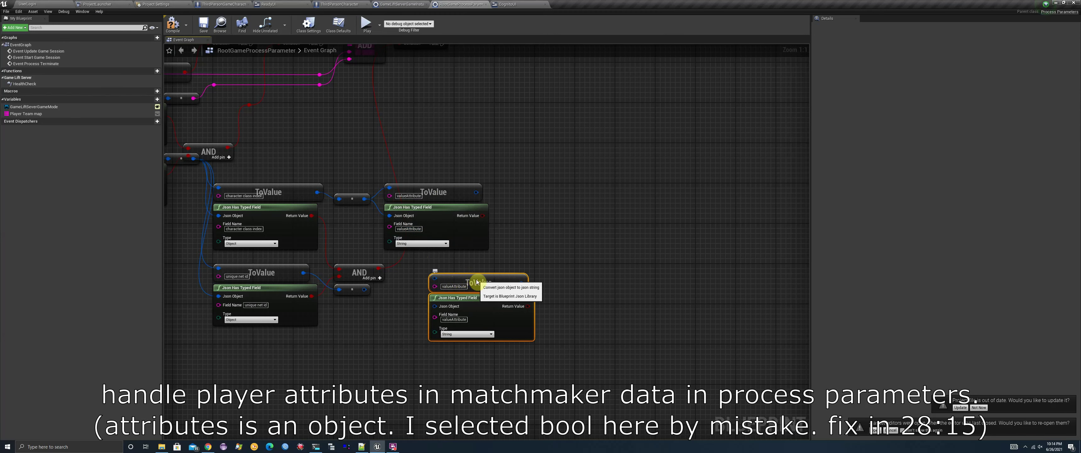
drag(477, 280, 431, 270)
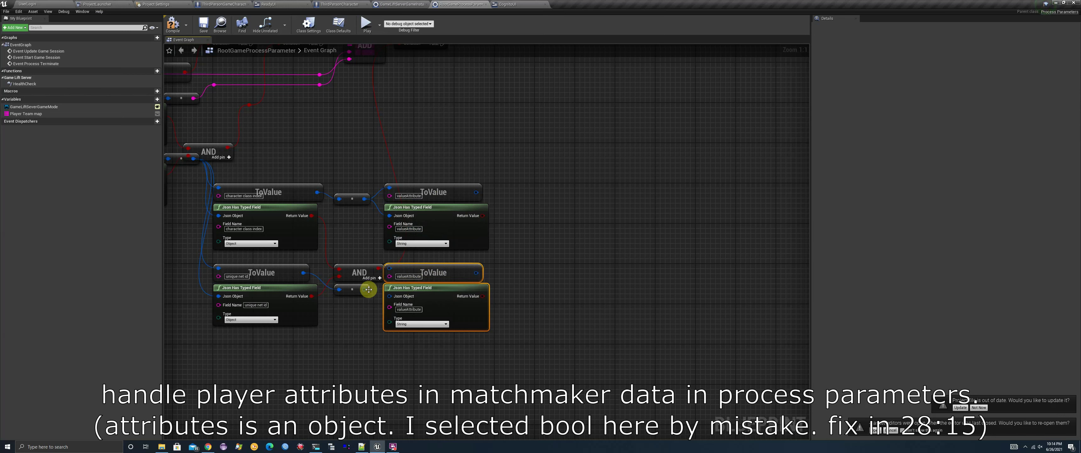
mouse_move(364, 289)
mouse_down()
mouse_move(392, 270)
mouse_move(390, 296)
mouse_up()
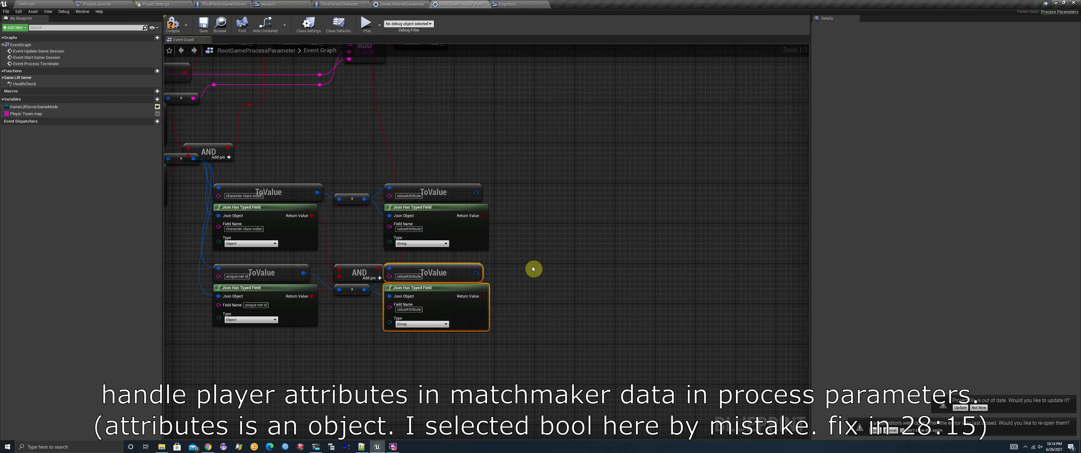
Combine both valueAttribute field checks with a new boolean AND node.
right_drag(528, 235, 476, 243)
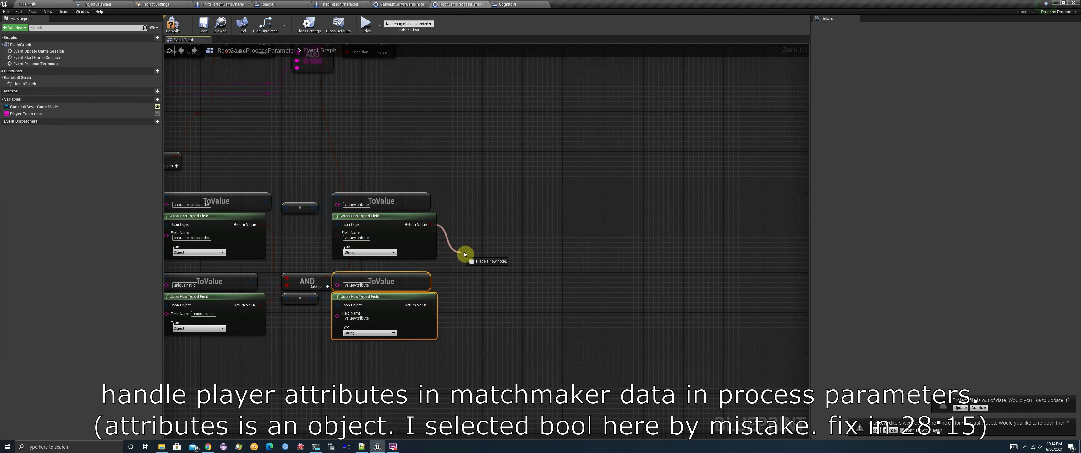
drag(426, 226, 474, 253)
text(and)
key(Return)
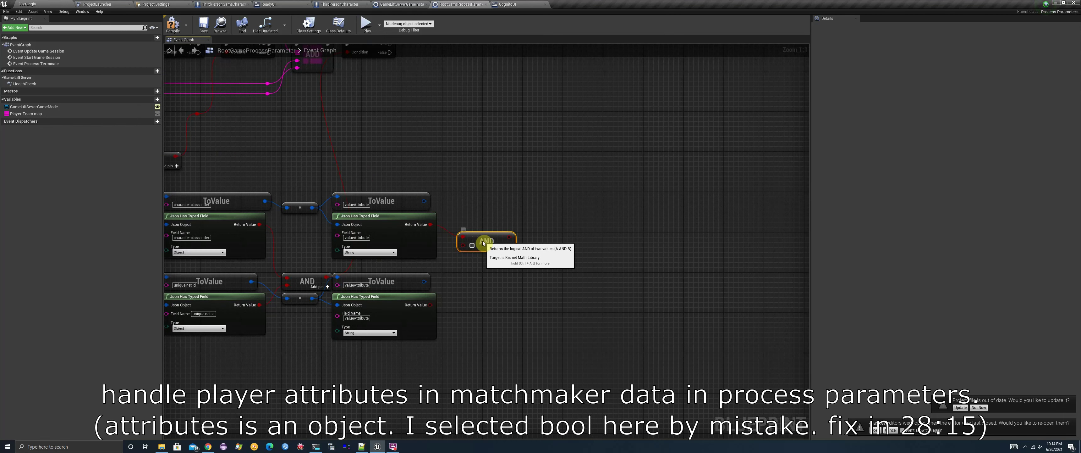
drag(457, 245, 430, 304)
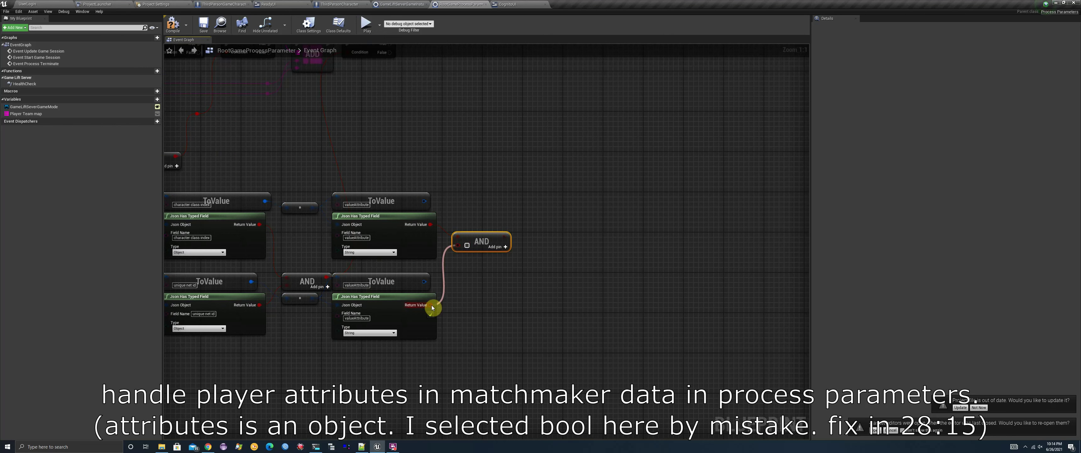
click(532, 274)
Add a new Branch chained from the previous Branch's True output.
right_drag(532, 274, 676, 302)
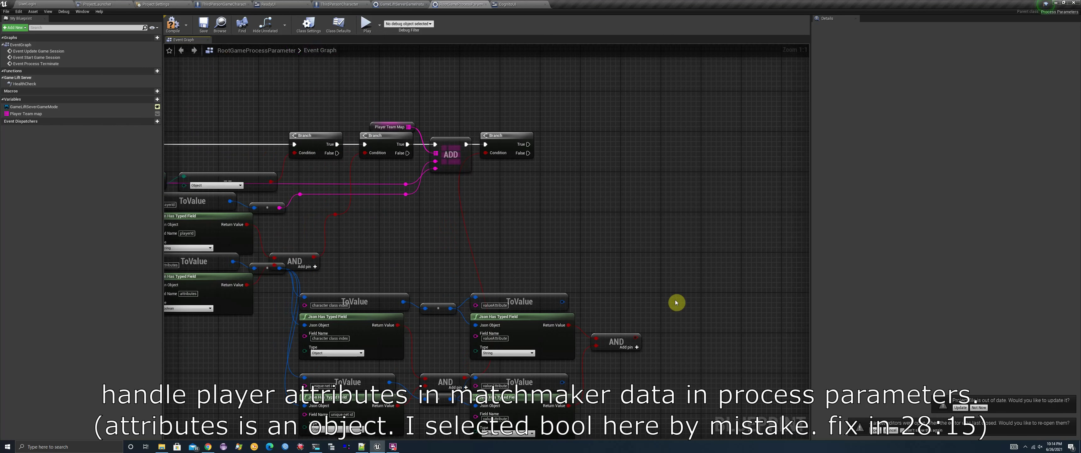
scroll(657, 274, down, 1)
scroll(634, 254, down, 1)
scroll(633, 235, down, 1)
right_drag(634, 231, 469, 229)
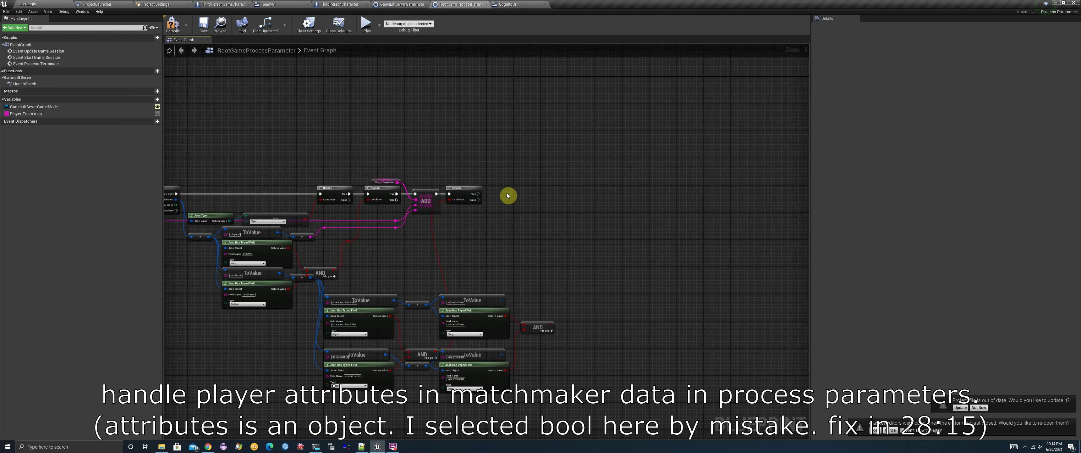
key(ctrl+v)
scroll(609, 287, up, 1)
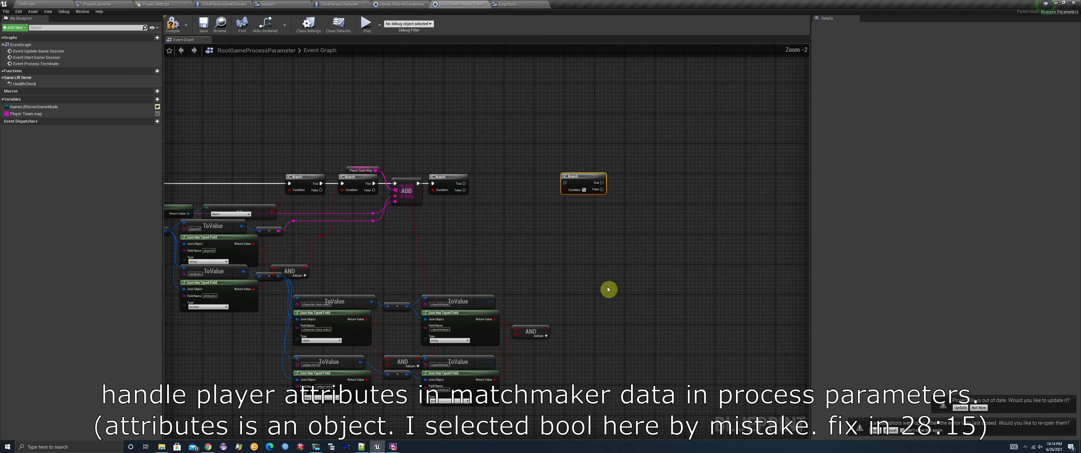
scroll(596, 234, up, 1)
scroll(590, 256, up, 1)
click(435, 173)
mouse_move(411, 170)
mouse_down()
mouse_move(541, 170)
mouse_move(521, 366)
mouse_up()
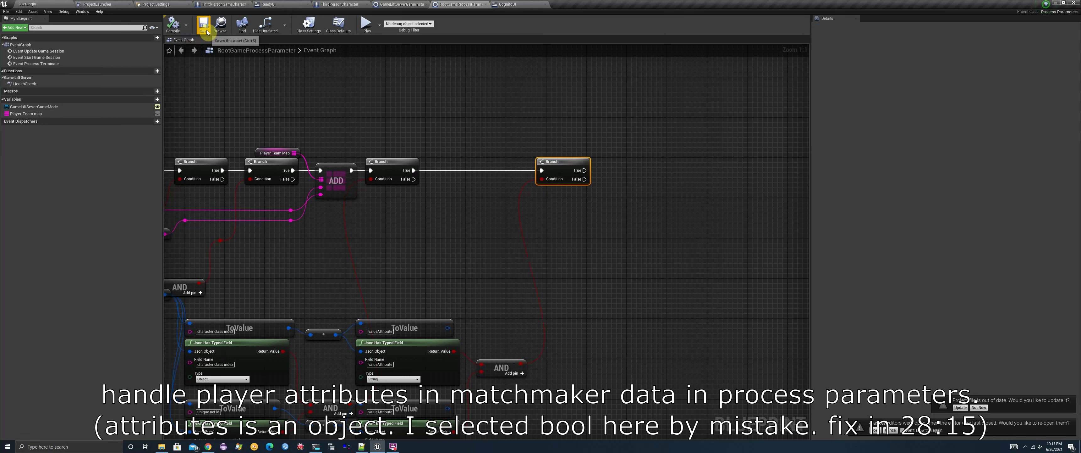
Create variable Player Character Selection Index as a String key, Integer value map, then compile.
click(152, 100)
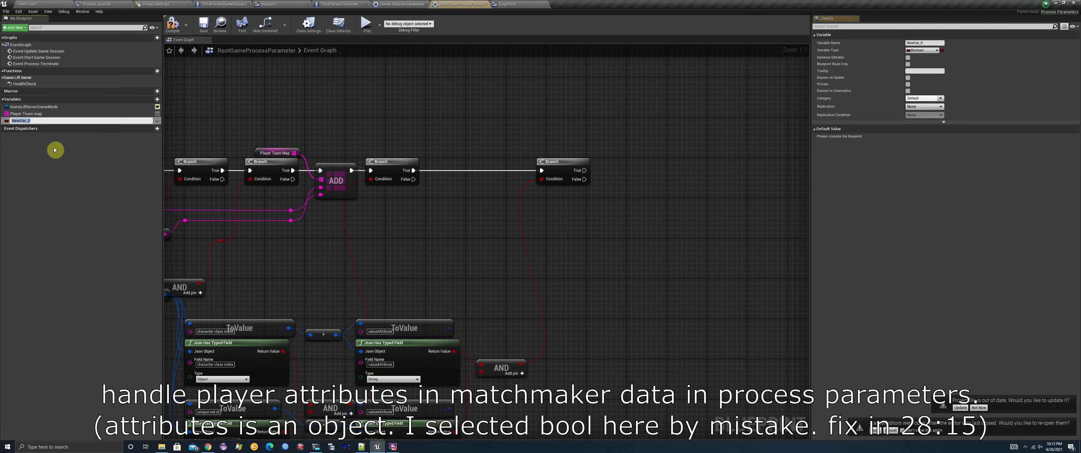
text(Player Character Selection)
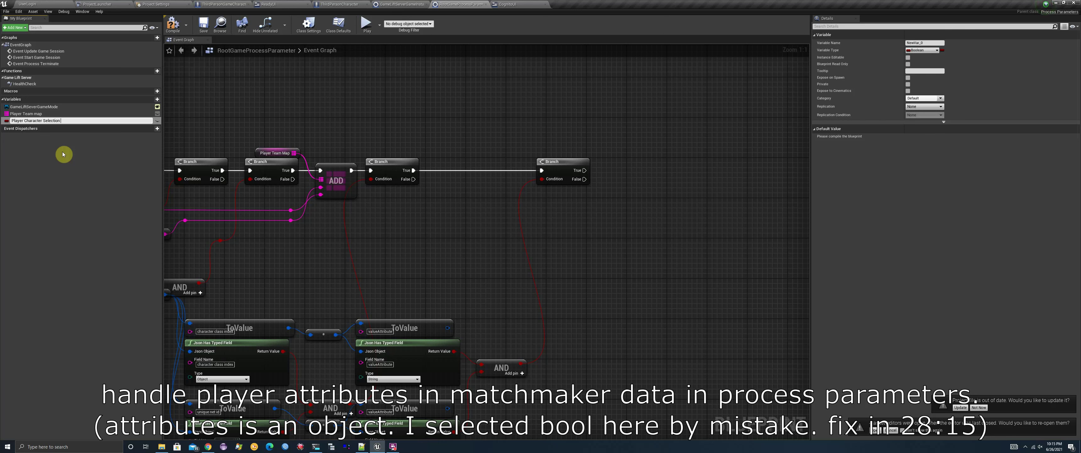
text(x)
key(Return)
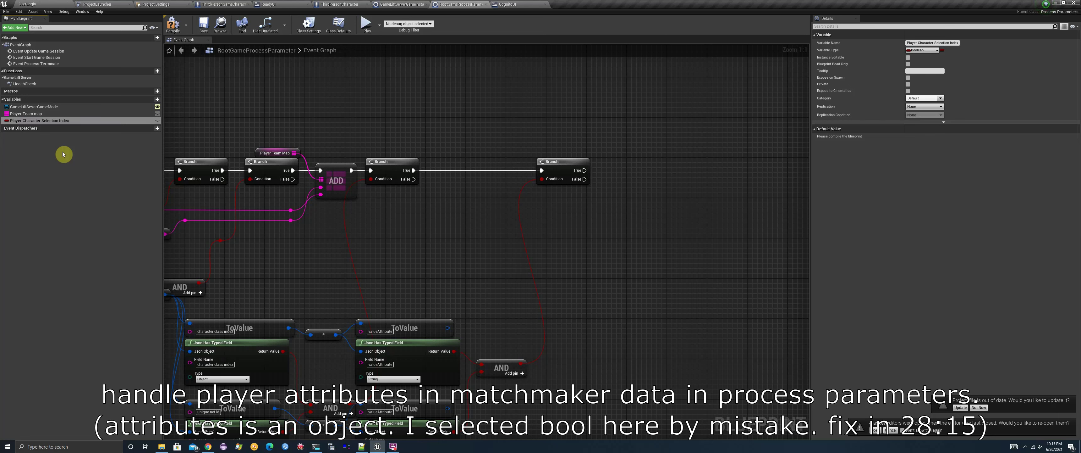
click(922, 50)
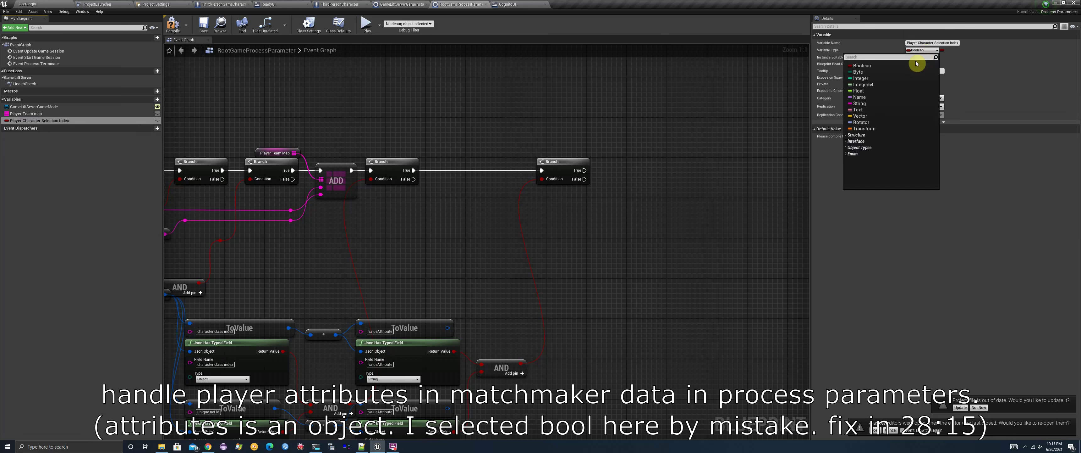
click(860, 103)
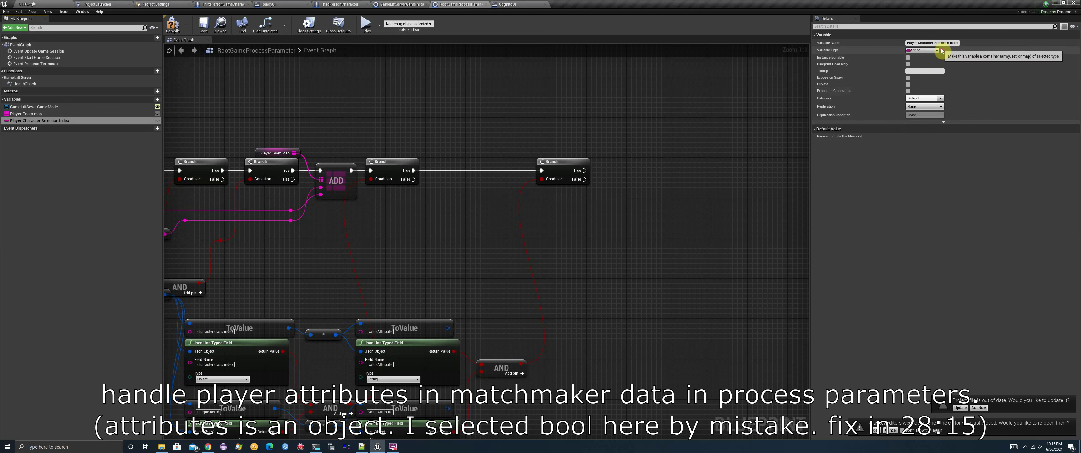
click(952, 80)
click(950, 50)
click(828, 111)
click(172, 24)
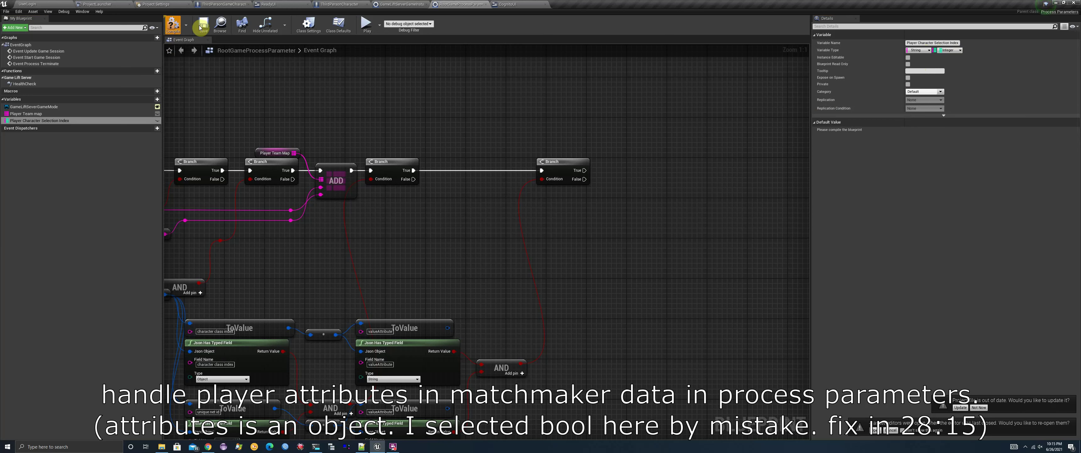
mouse_move(277, 59)
right_down()
mouse_move(684, 250)
mouse_move(624, 231)
right_up()
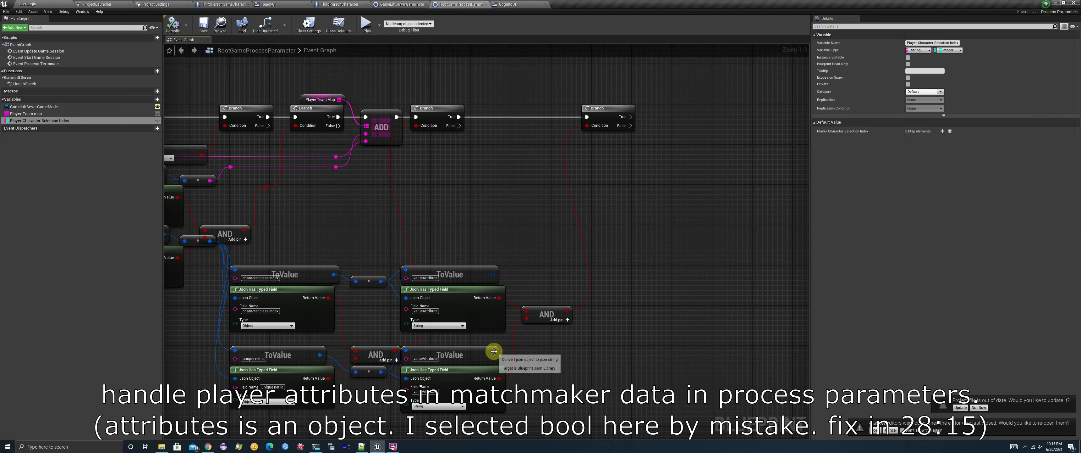
Add Json value-to-string conversion nodes fed from the ToValue outputs.
drag(494, 354, 517, 356)
text(to js)
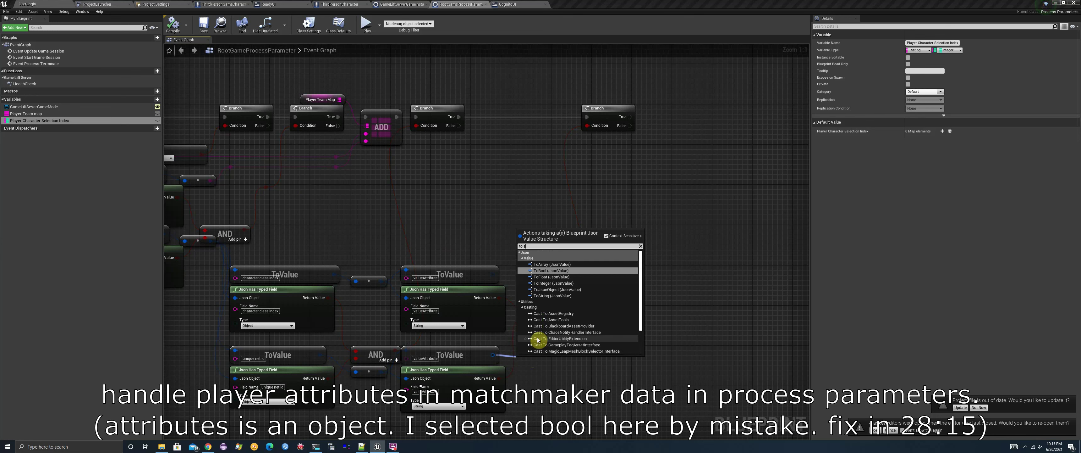
key(Return)
mouse_move(534, 365)
mouse_down()
mouse_move(552, 286)
mouse_move(518, 282)
mouse_up()
key(ctrl+w)
right_drag(625, 258, 530, 256)
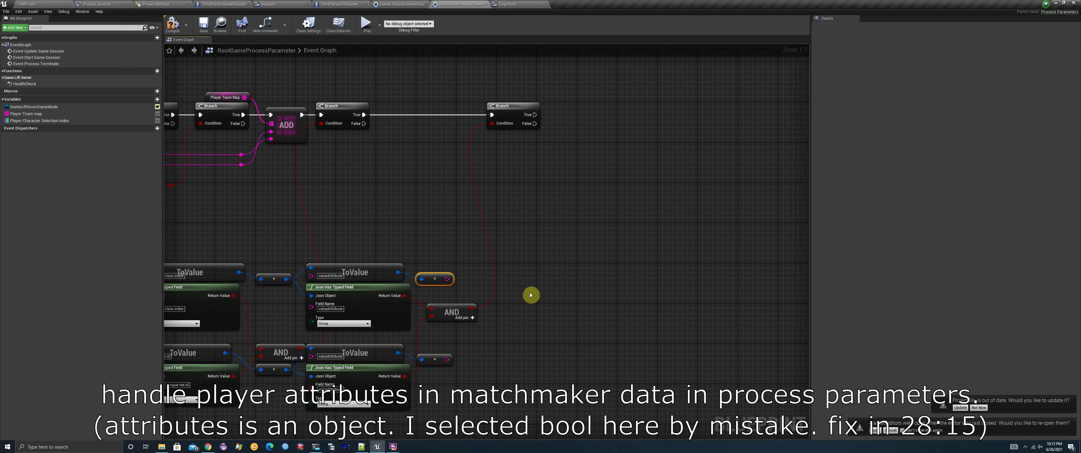
Add a Player Character Selection Index getter and map Add running after the Branch's True output.
drag(79, 120, 490, 146)
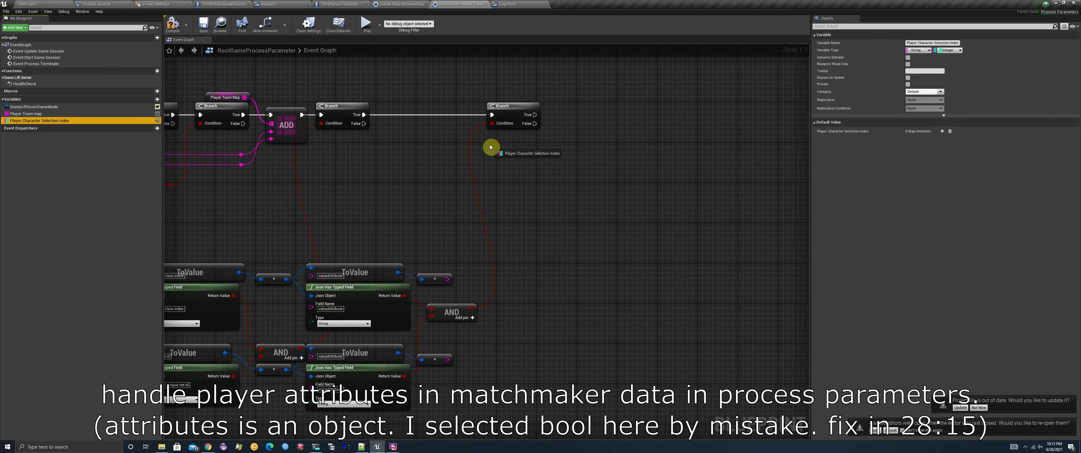
click(510, 148)
mouse_move(526, 150)
mouse_down()
mouse_move(501, 100)
mouse_move(557, 117)
mouse_up()
text(add)
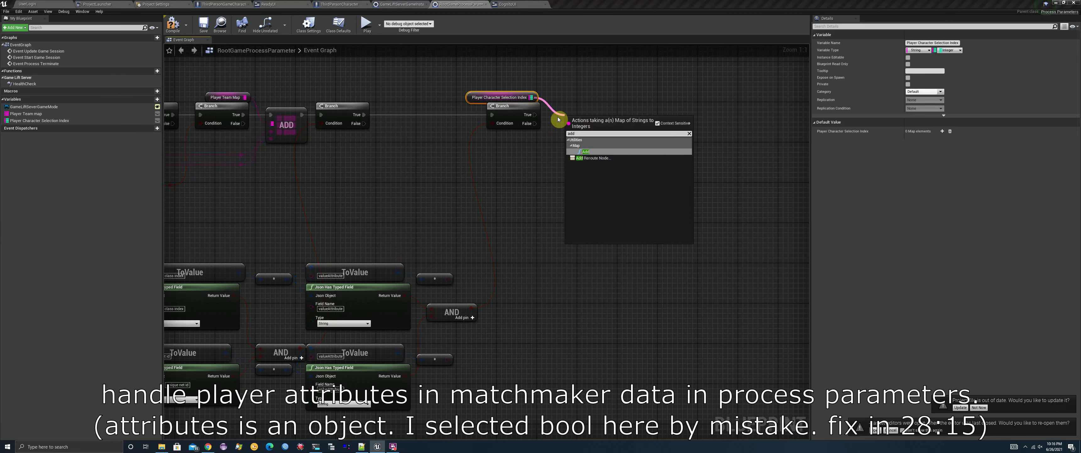
key(Return)
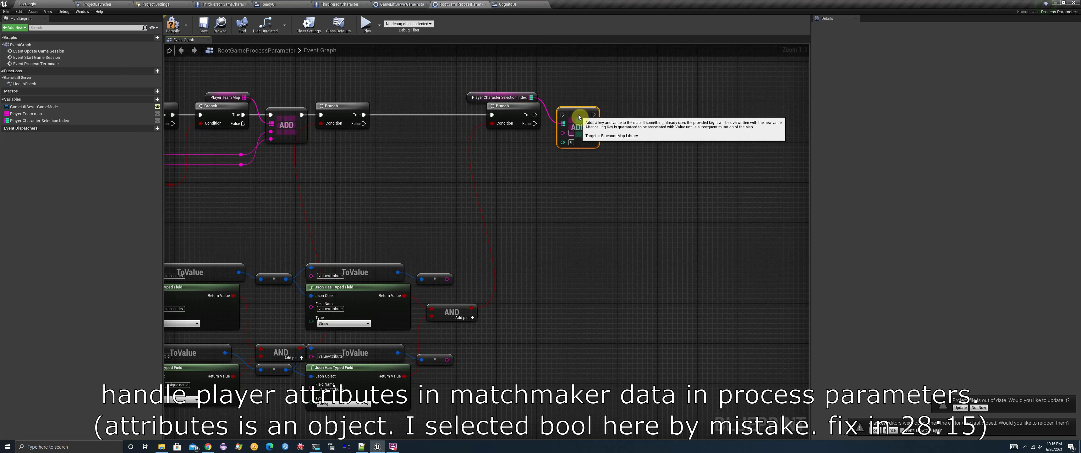
drag(535, 114, 563, 114)
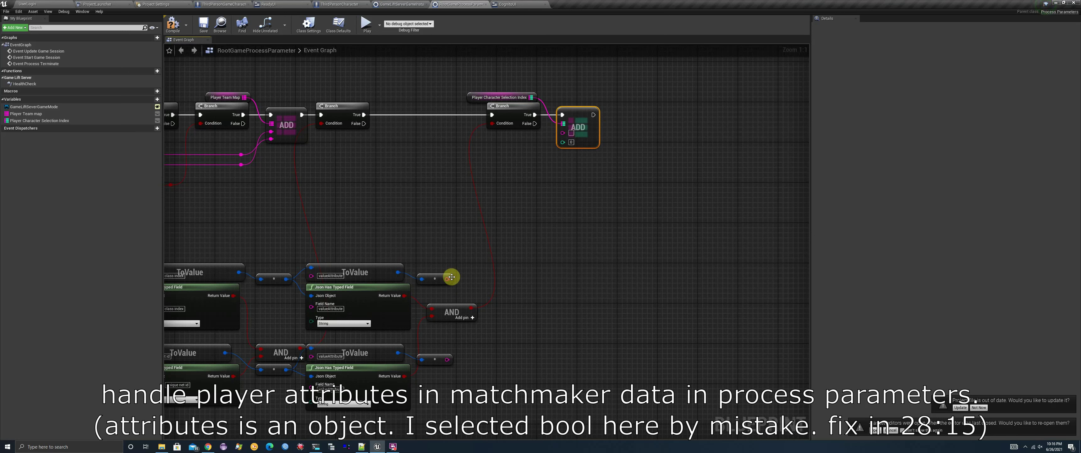
Add an Is Numeric check on the converted valueAttribute string.
right_drag(466, 276, 538, 246)
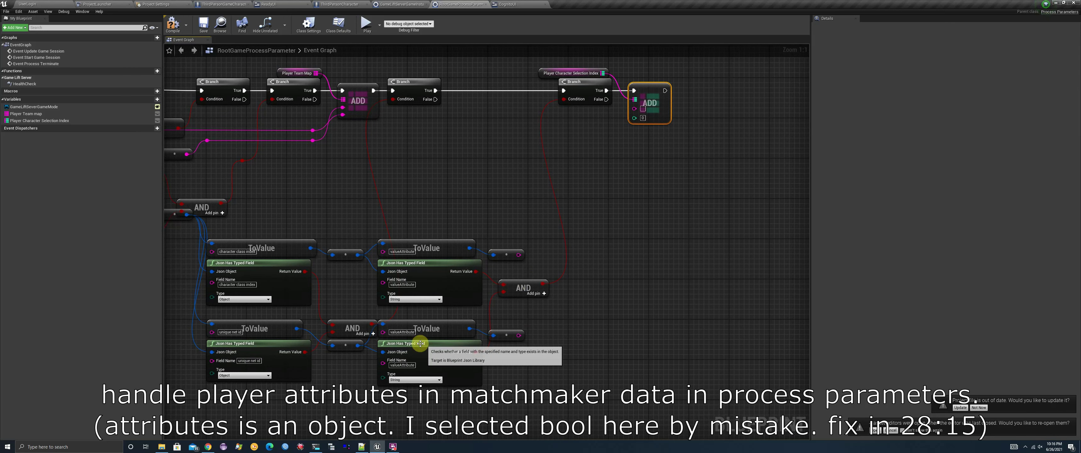
drag(524, 255, 541, 254)
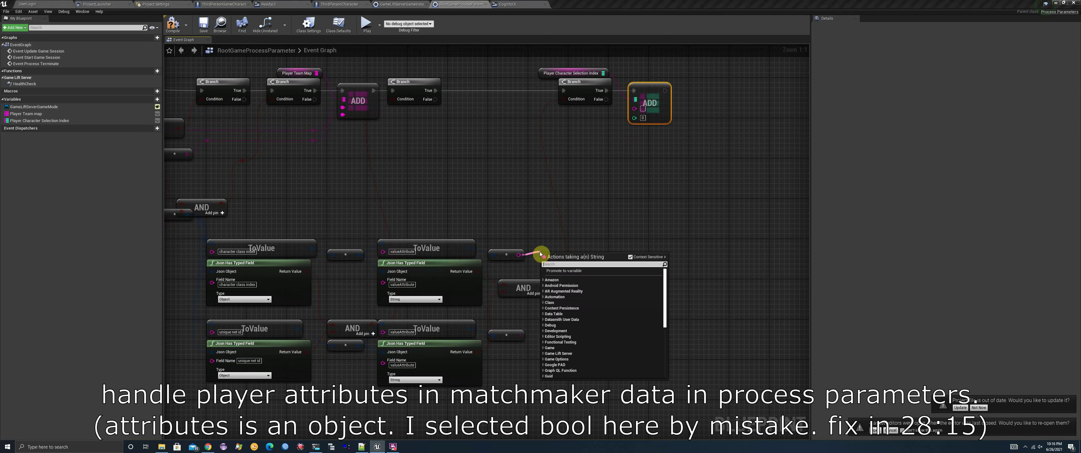
text(is nu)
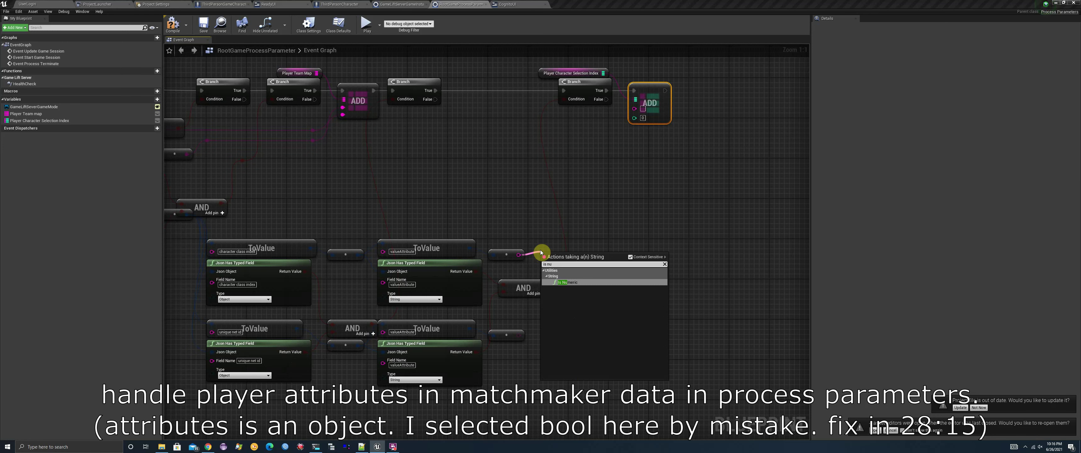
key(Return)
Move the getter and map Add right and run the Add from a newly inserted Branch's True output.
right_drag(650, 235, 528, 255)
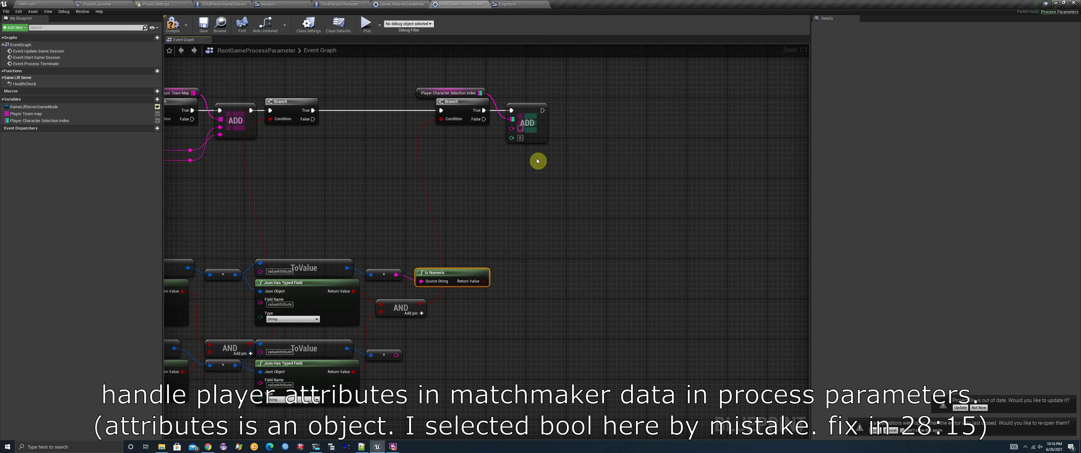
drag(475, 66, 492, 92)
shift+click(528, 126)
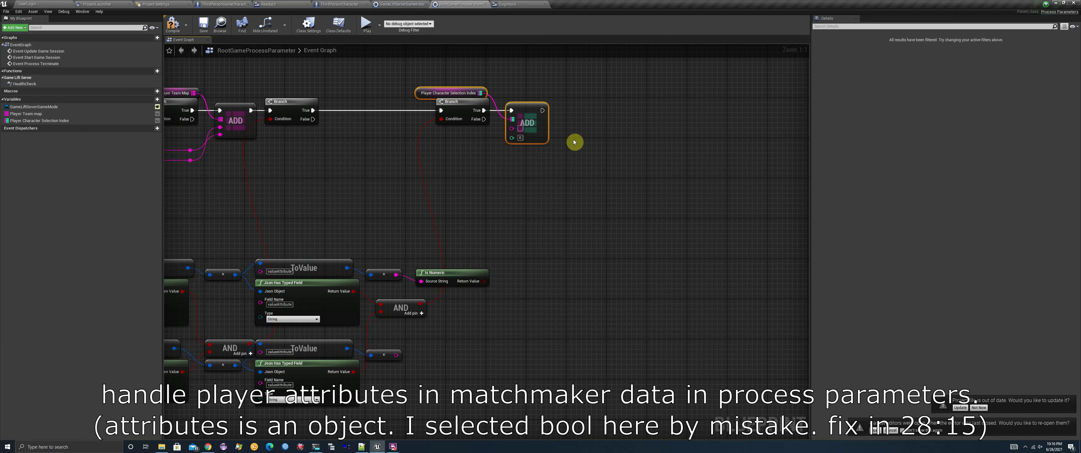
drag(528, 126, 690, 126)
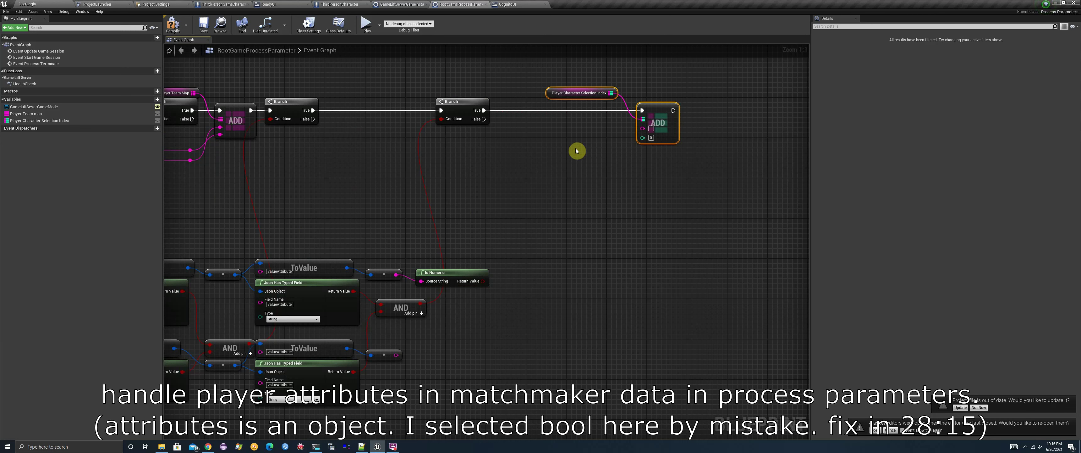
click(519, 134)
click(527, 135)
mouse_move(547, 144)
mouse_down()
mouse_move(529, 109)
mouse_move(512, 110)
mouse_move(673, 110)
mouse_up()
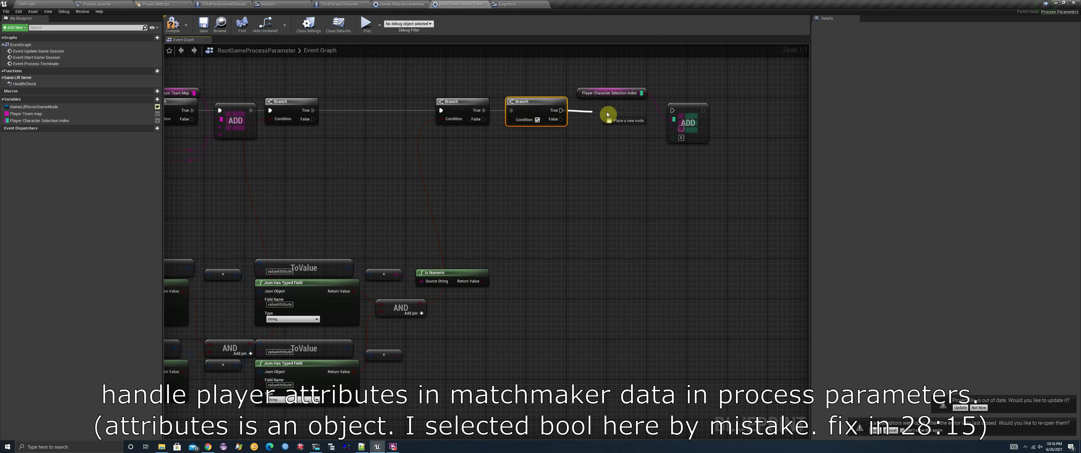
drag(512, 119, 483, 281)
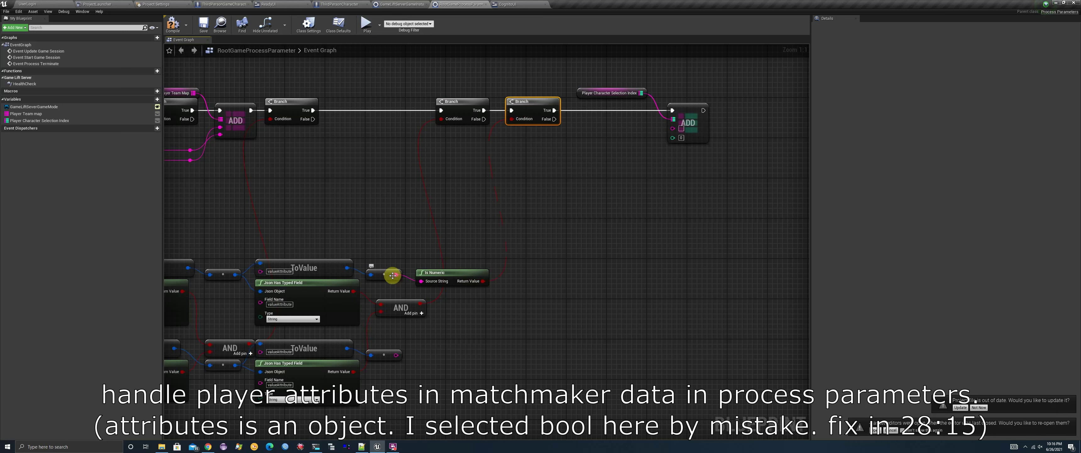
Feed a String To Int conversion into the map ADD value, tidied with reroute points.
drag(395, 274, 432, 243)
text(int)
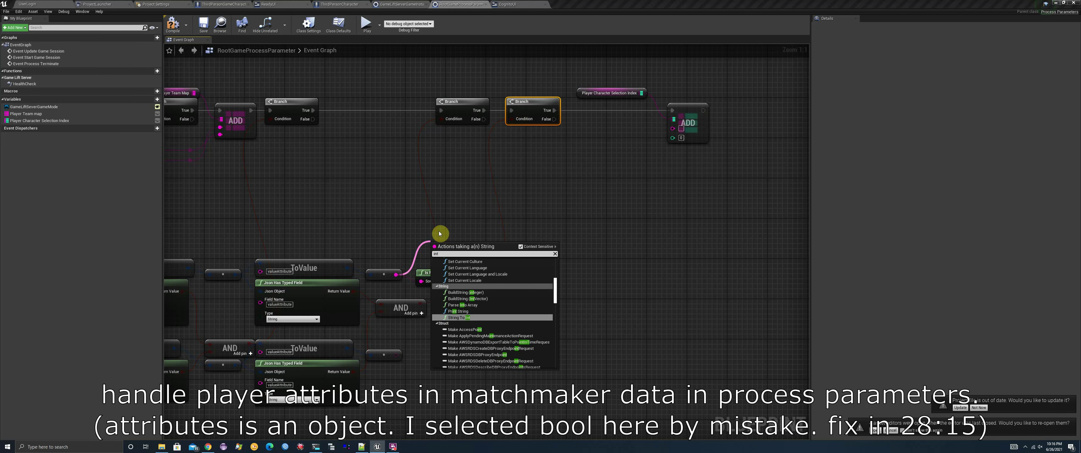
click(485, 318)
mouse_move(448, 248)
mouse_down()
mouse_move(433, 263)
mouse_move(592, 210)
mouse_move(673, 136)
mouse_up()
mouse_move(629, 65)
mouse_down()
mouse_move(691, 166)
mouse_move(586, 199)
mouse_up()
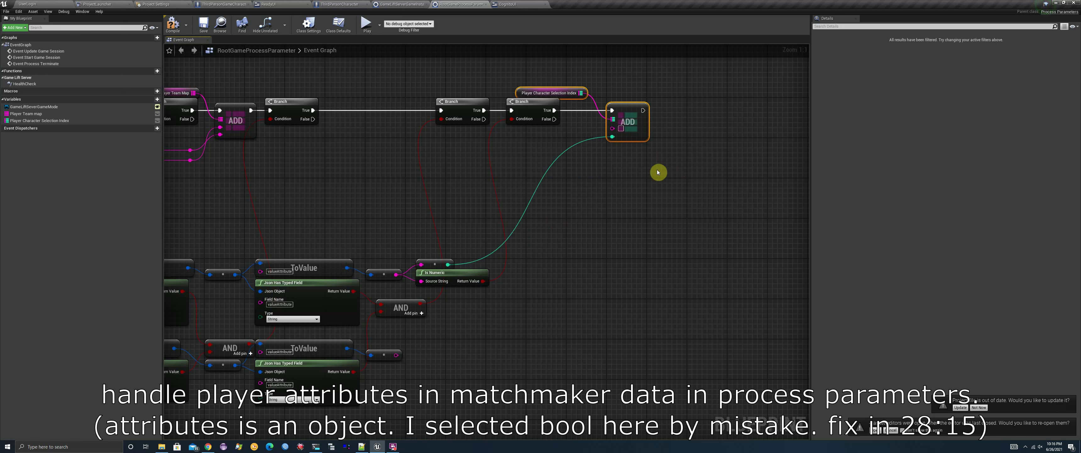
double_click(476, 261)
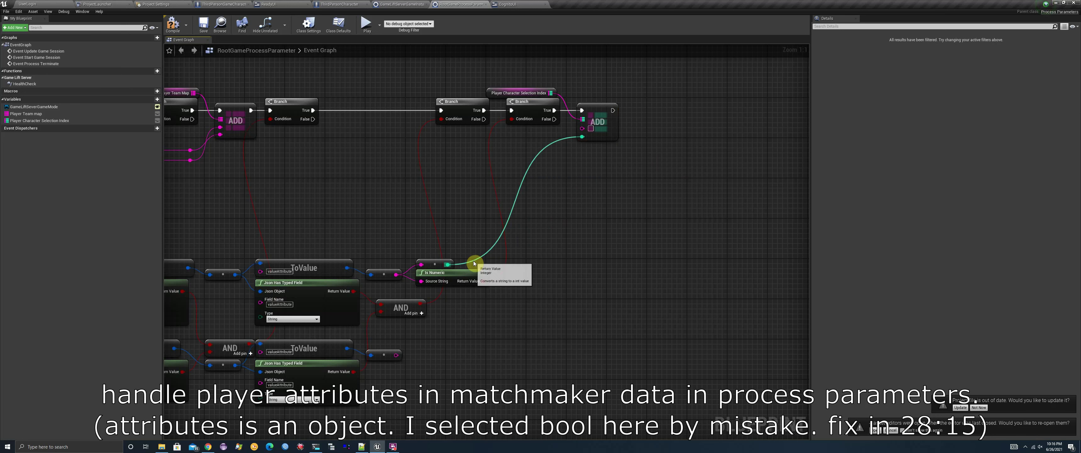
double_click(493, 248)
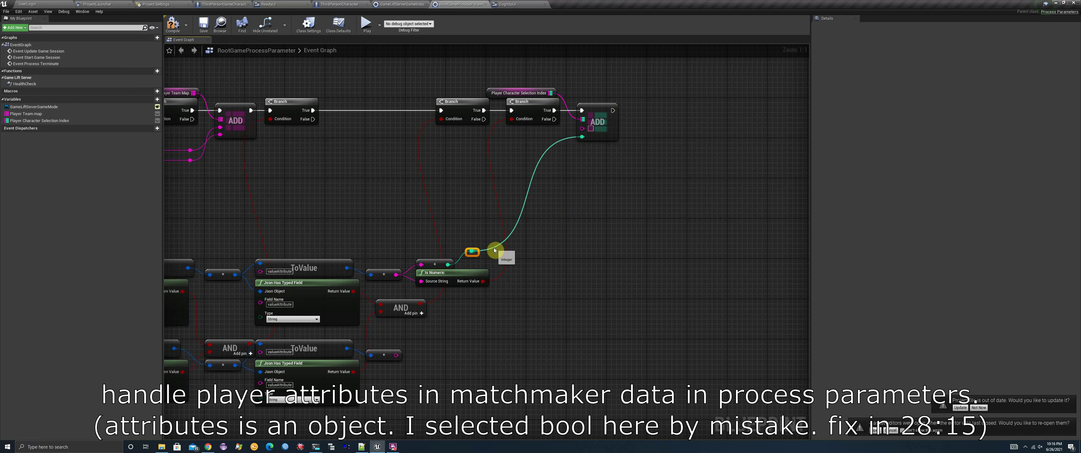
drag(500, 251, 554, 254)
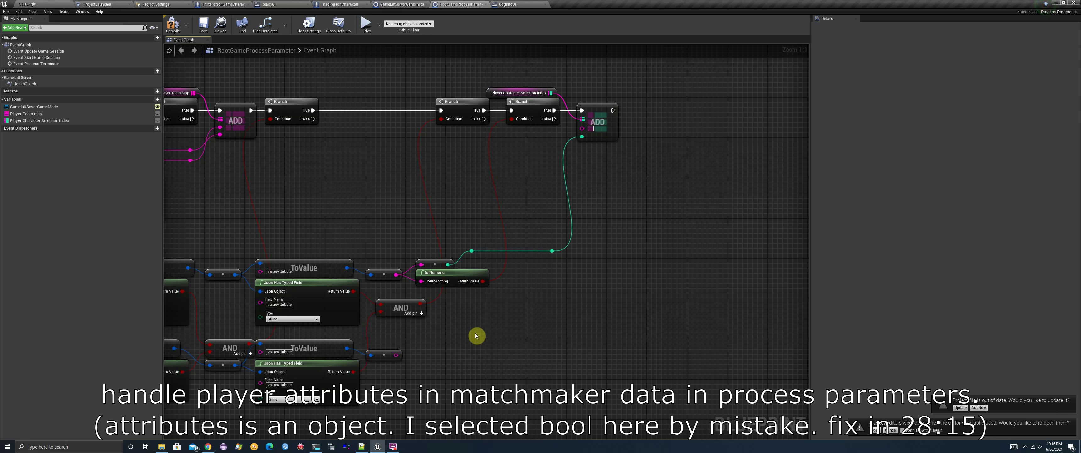
Connect the string key to the map ADD, tidying the wire with reroutes.
drag(396, 355, 589, 134)
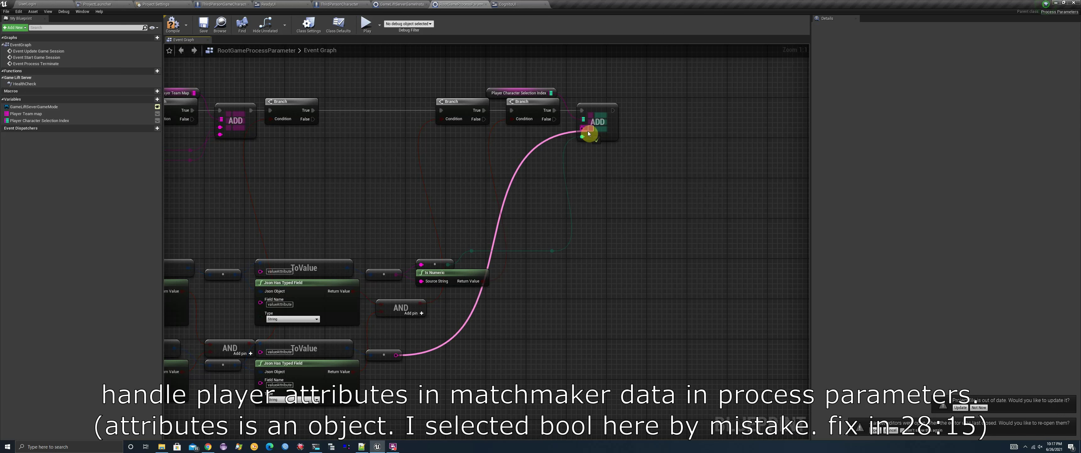
double_click(413, 354)
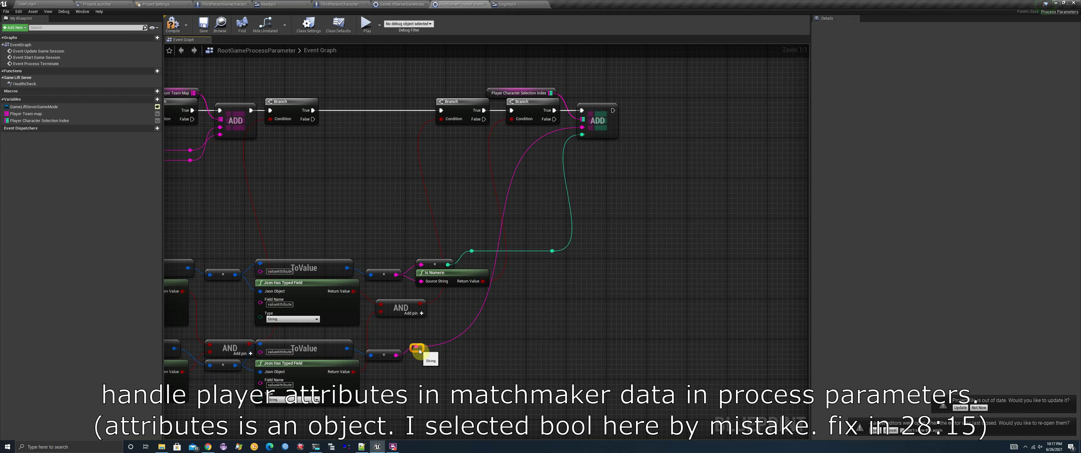
double_click(435, 347)
mouse_move(436, 347)
mouse_down()
mouse_move(574, 351)
mouse_move(558, 350)
mouse_up()
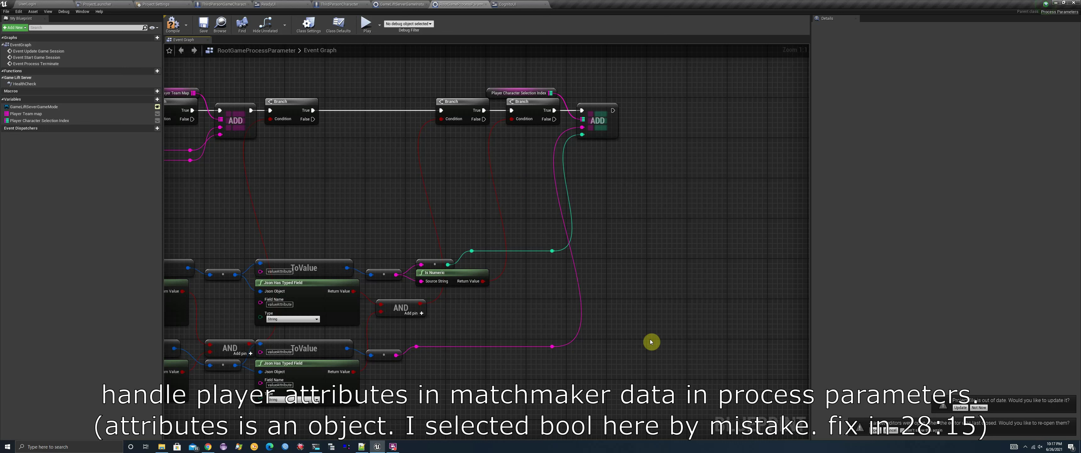
Select the Player Character Selection Index node and switch to the GameLiftServerGameInstance blueprint.
scroll(499, 255, down, 2)
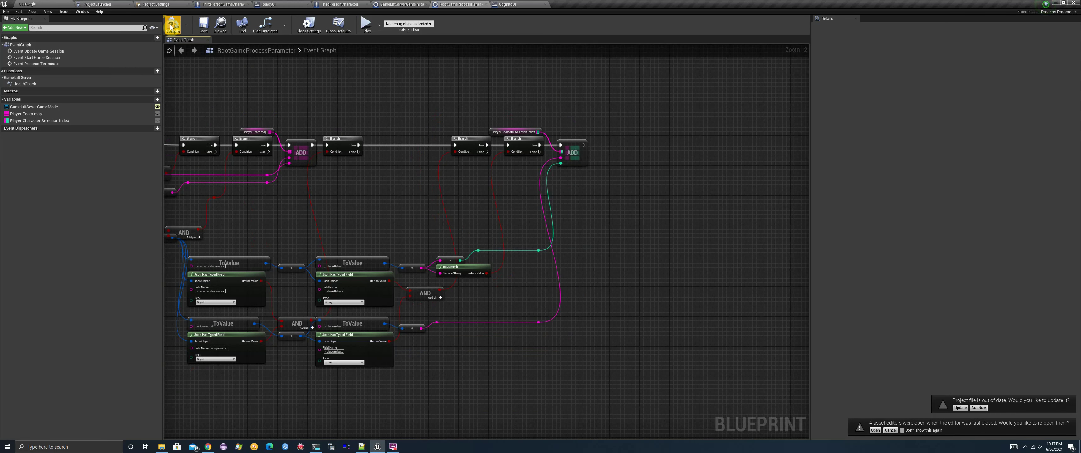
mouse_move(258, 174)
right_down()
mouse_move(613, 192)
mouse_move(392, 192)
right_up()
scroll(655, 138, up, 2)
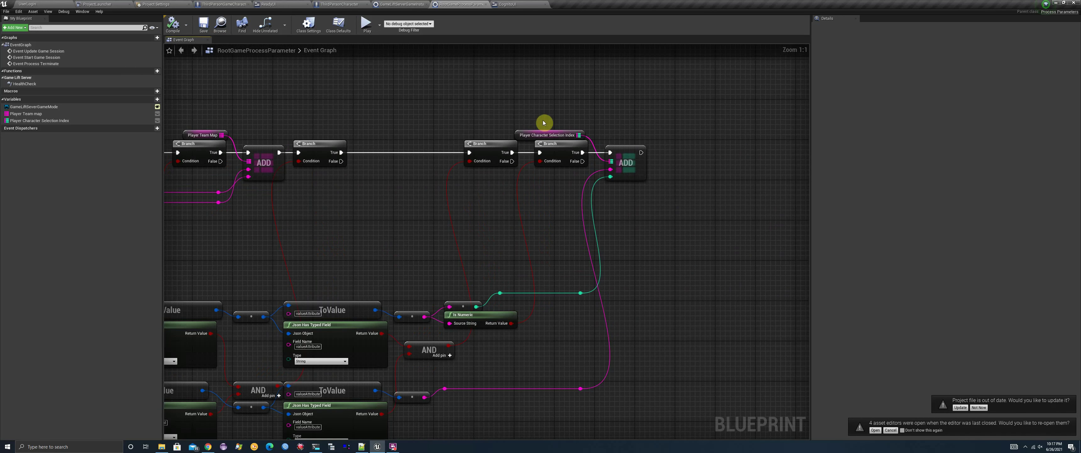
click(570, 136)
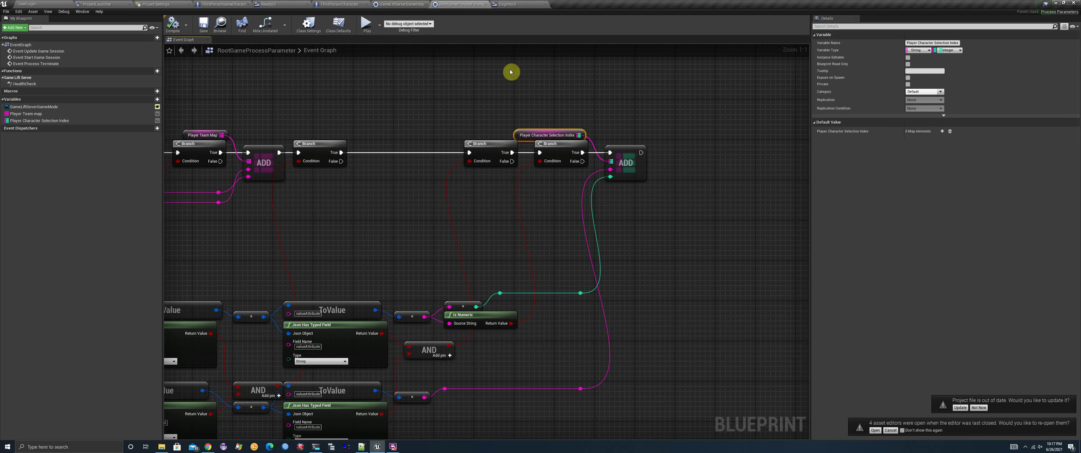
click(402, 6)
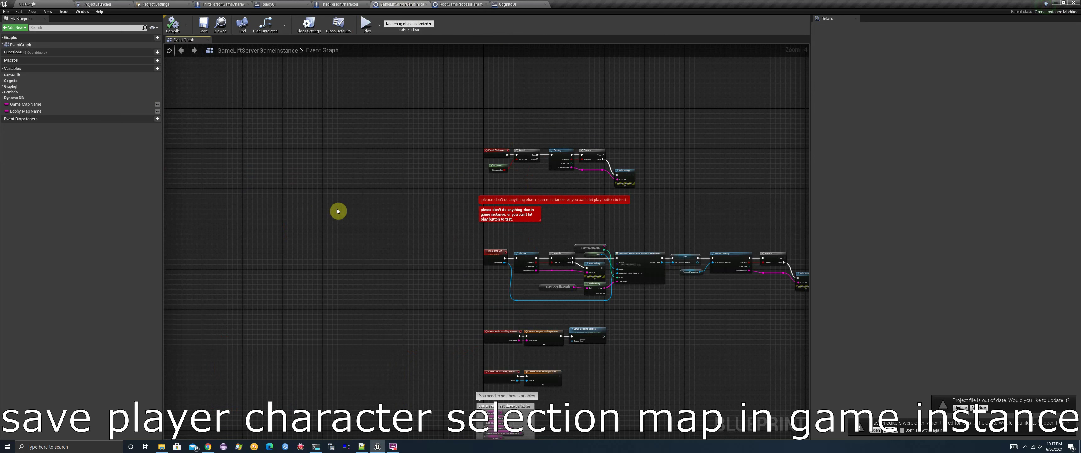
Paste the Player Character Selection Index variable into the Game Lift category and save.
key(ctrl+v)
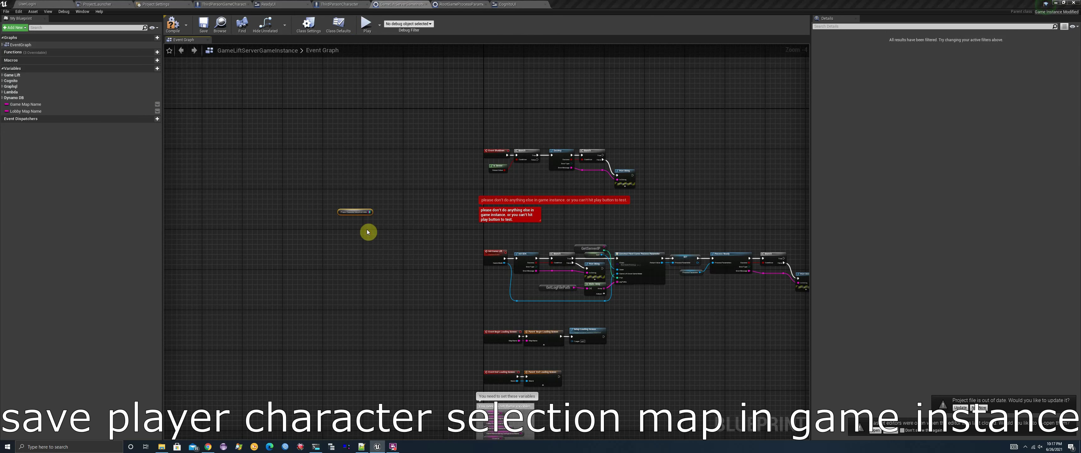
drag(58, 118, 18, 76)
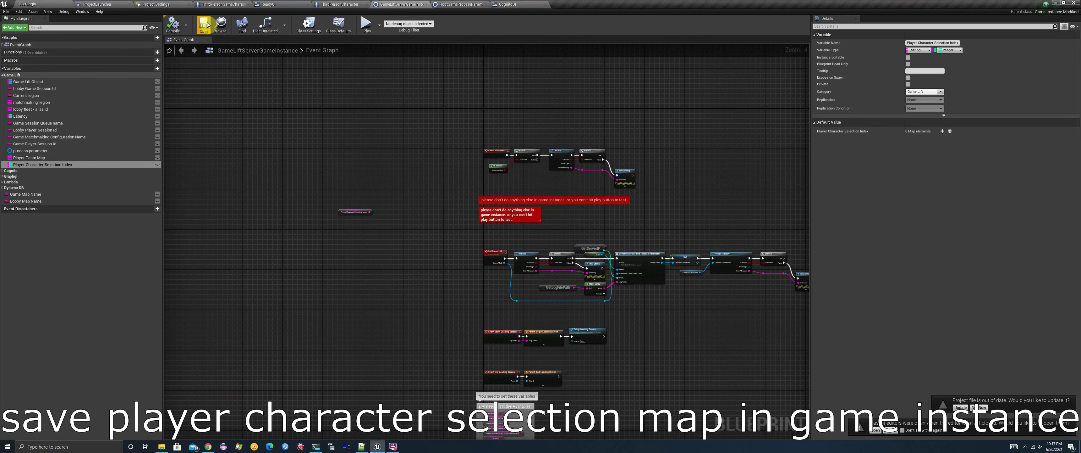
click(382, 235)
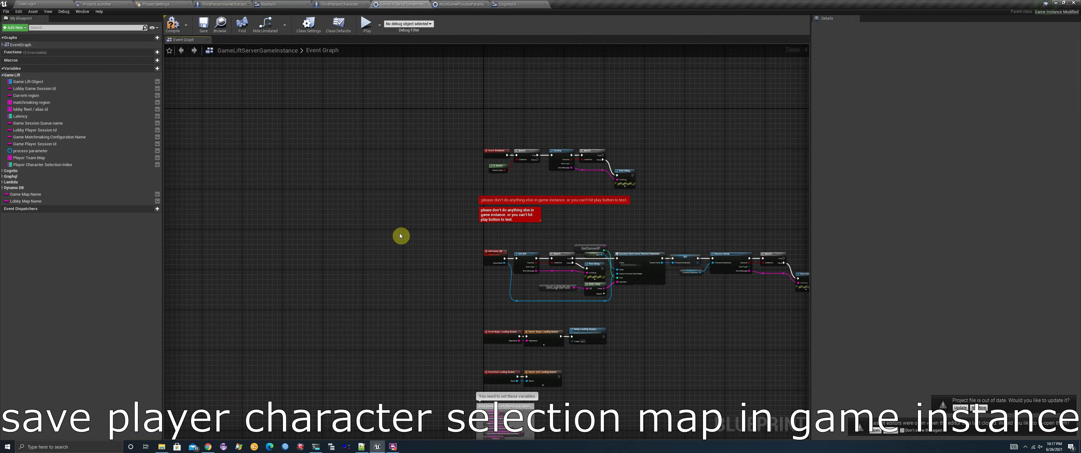
right_drag(386, 252, 291, 181)
click(197, 30)
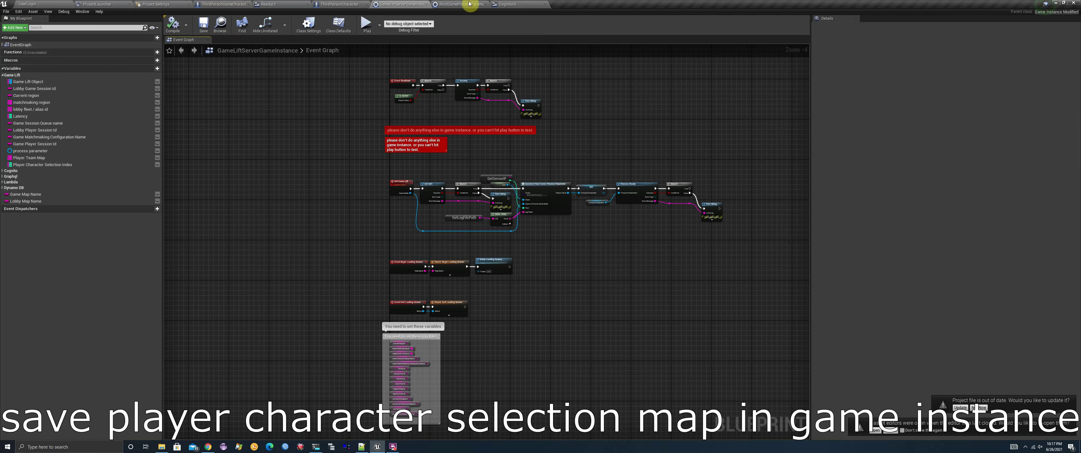
Open Content/ThirdPersonCPP/Blueprints/Root/GameLiftRootServerGameMode from the Content Browser.
click(469, 4)
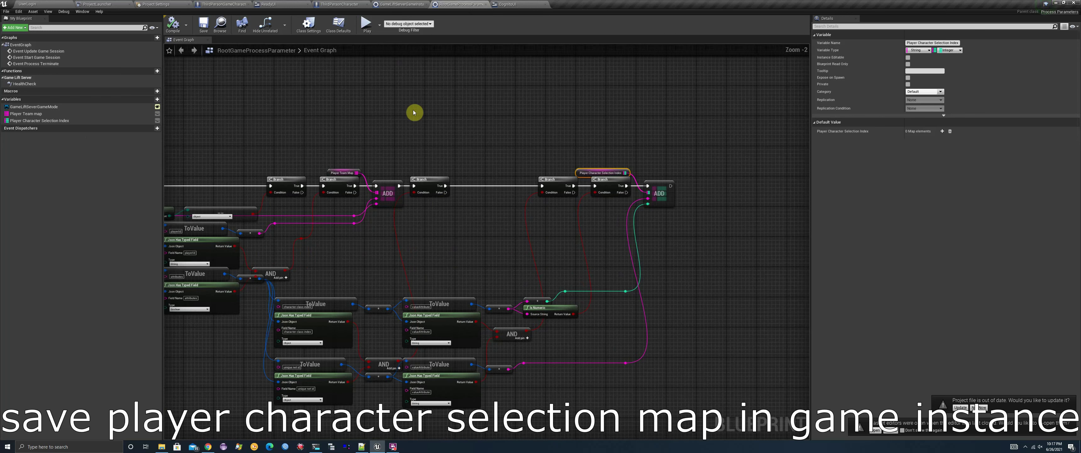
click(63, 3)
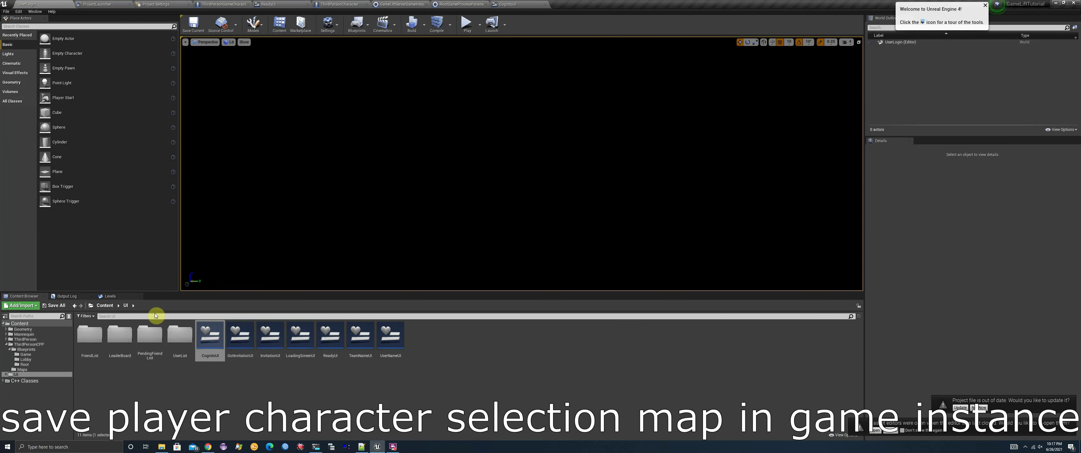
click(105, 305)
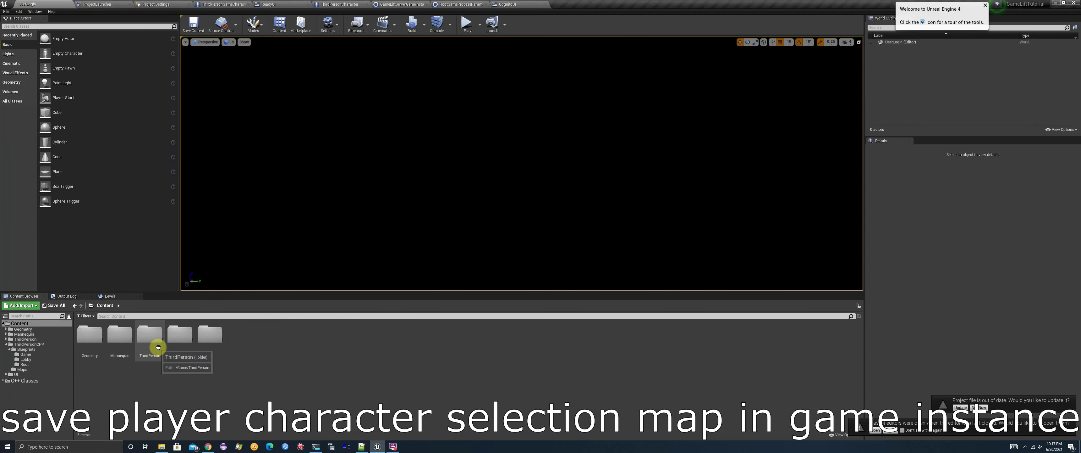
double_click(175, 339)
double_click(89, 335)
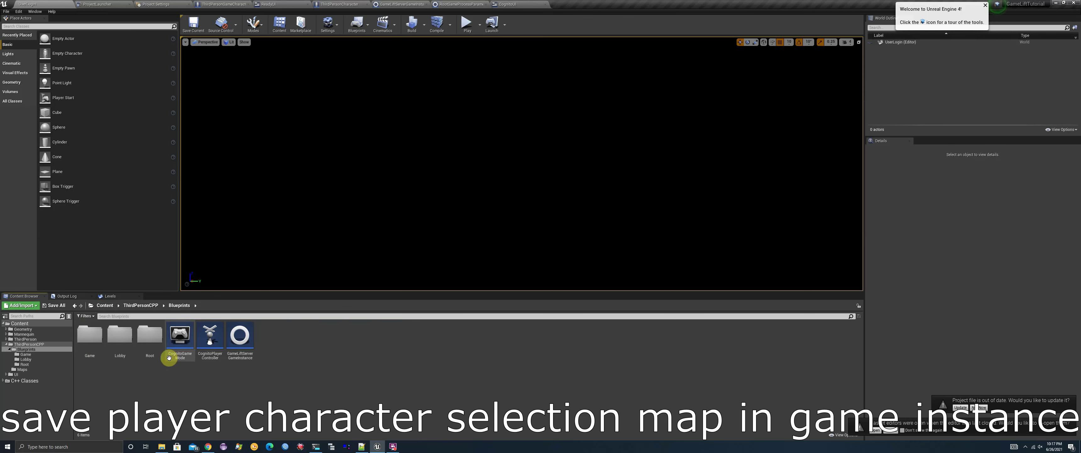
double_click(149, 335)
double_click(89, 356)
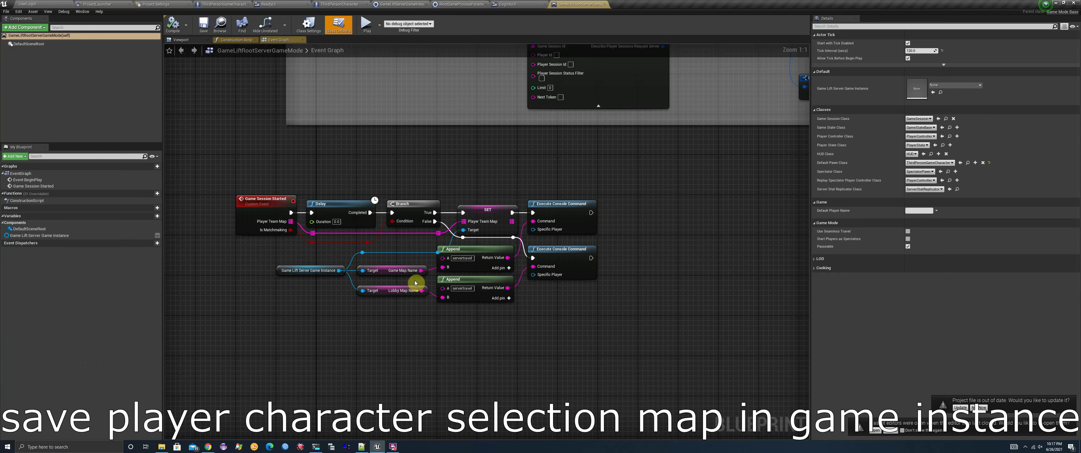
Shift the game instance, map-name getters, Append and console command nodes right to free space.
right_drag(613, 279, 592, 242)
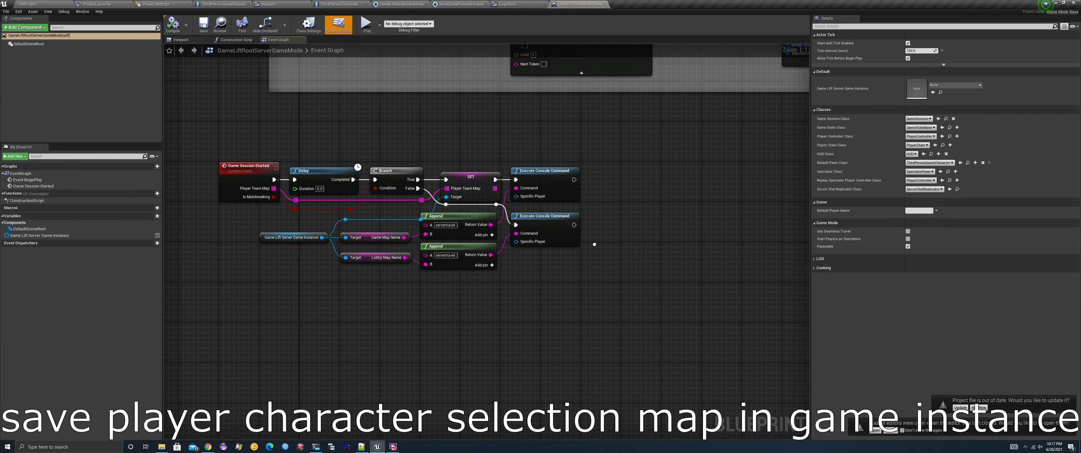
drag(545, 159, 575, 267)
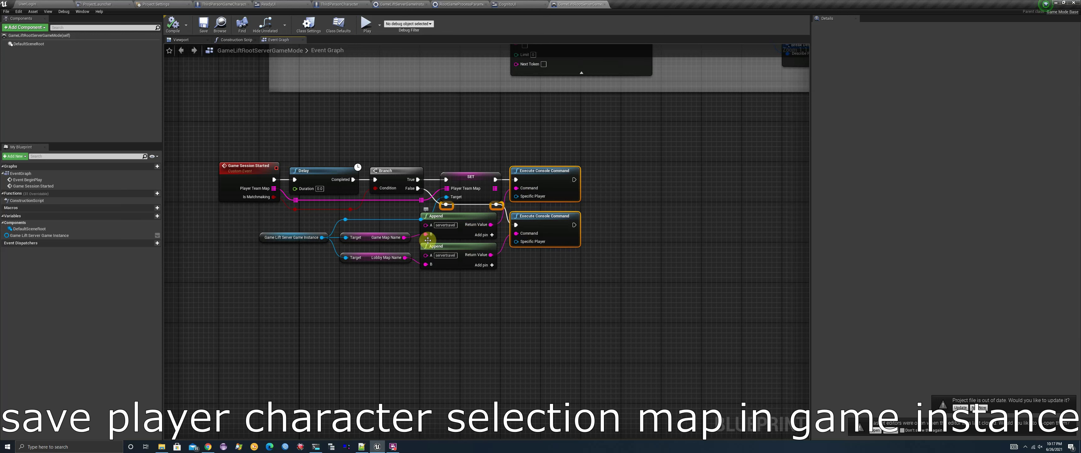
ctrl+drag(293, 221, 380, 267)
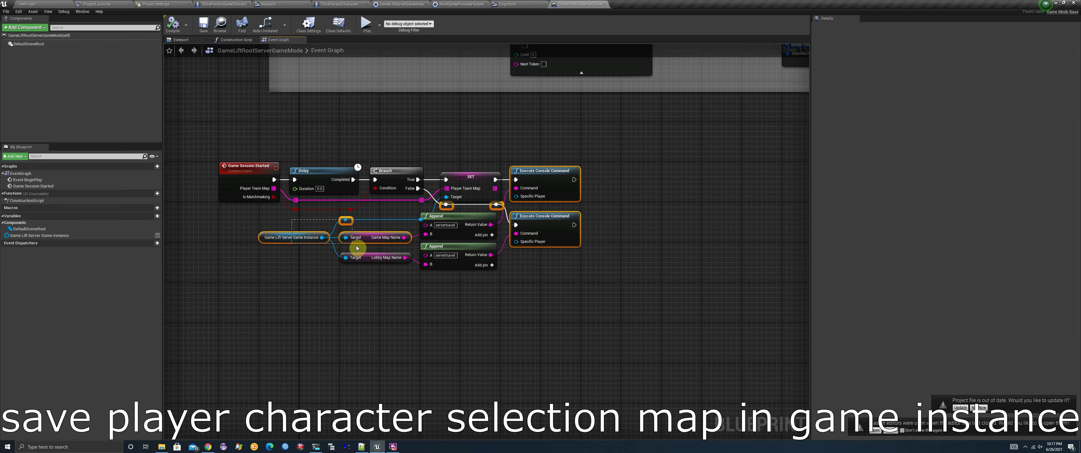
mouse_move(416, 230)
ctrl+mouse_down()
mouse_move(514, 284)
mouse_move(558, 260)
ctrl+mouse_up()
drag(463, 238, 457, 238)
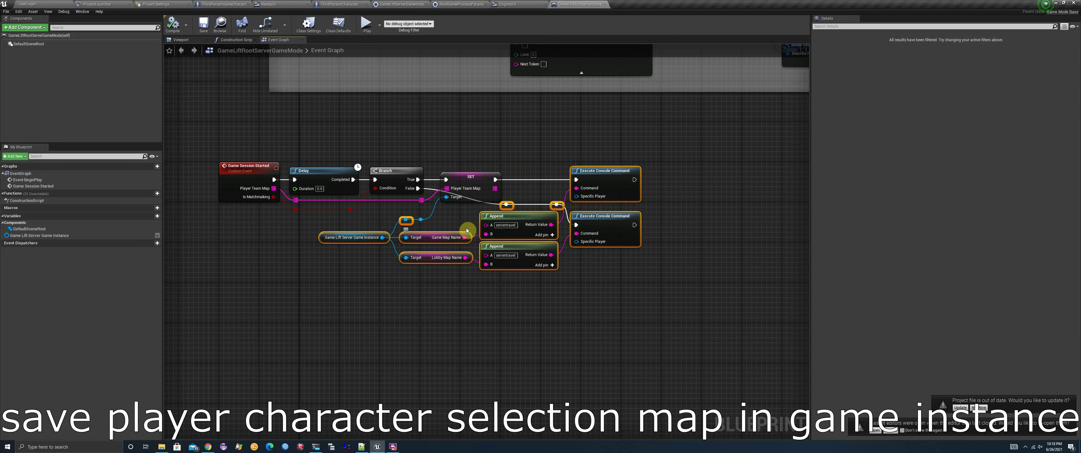
click(512, 208)
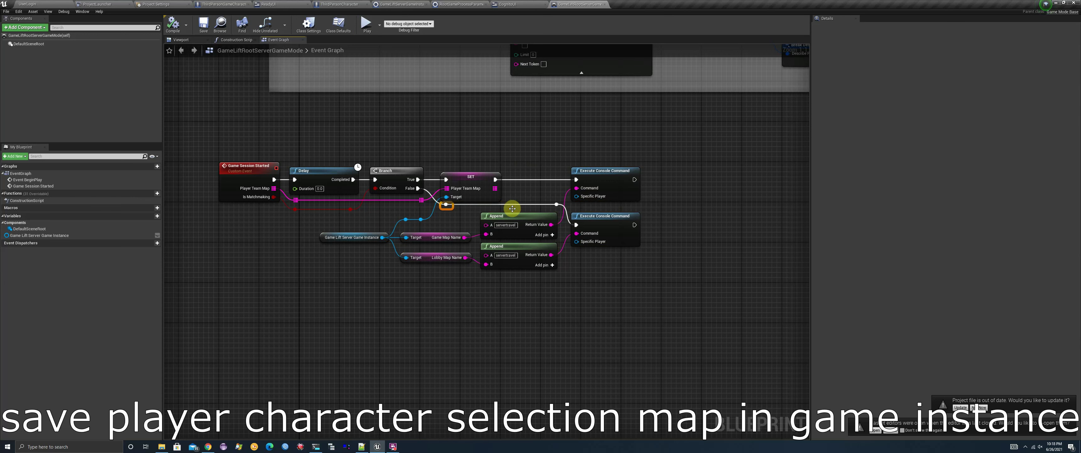
drag(421, 218, 526, 164)
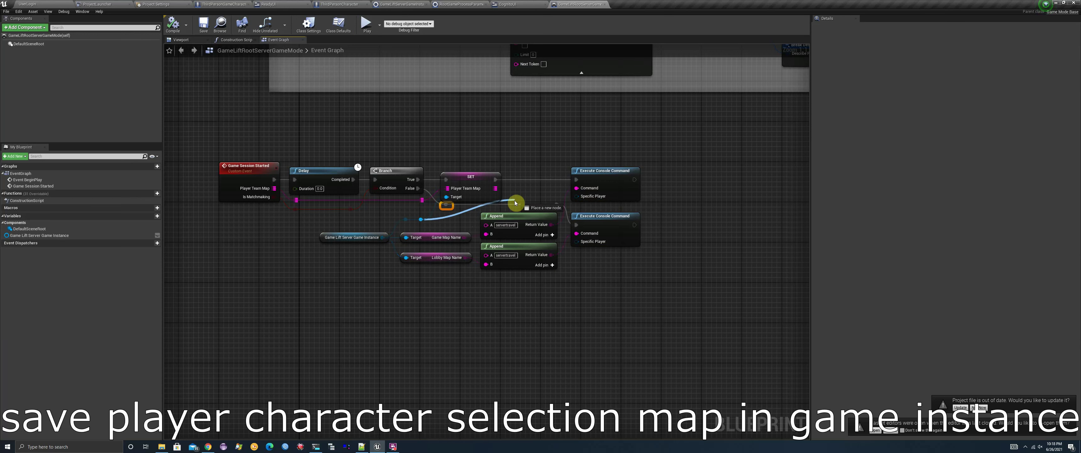
Add a Set Player Character Selection Index node and move the console command, Append and getter nodes right.
text(player )
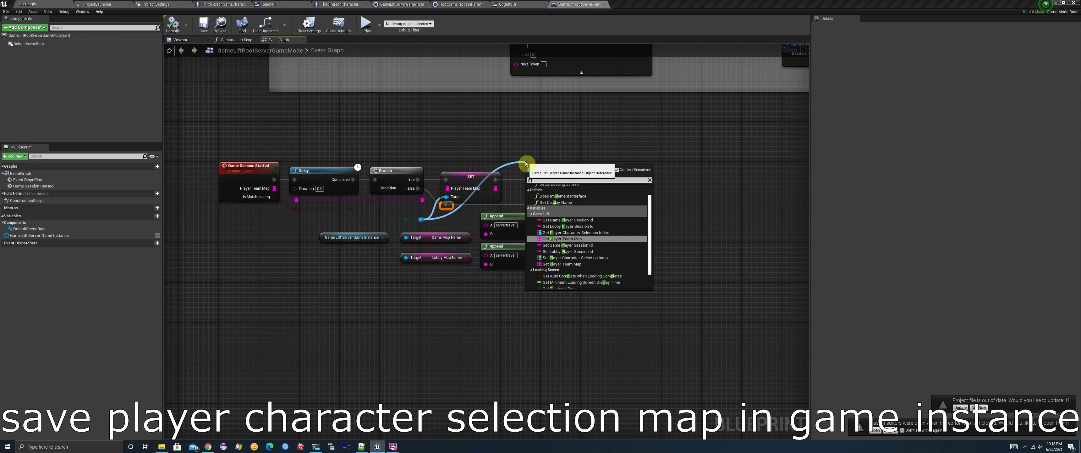
text(ch)
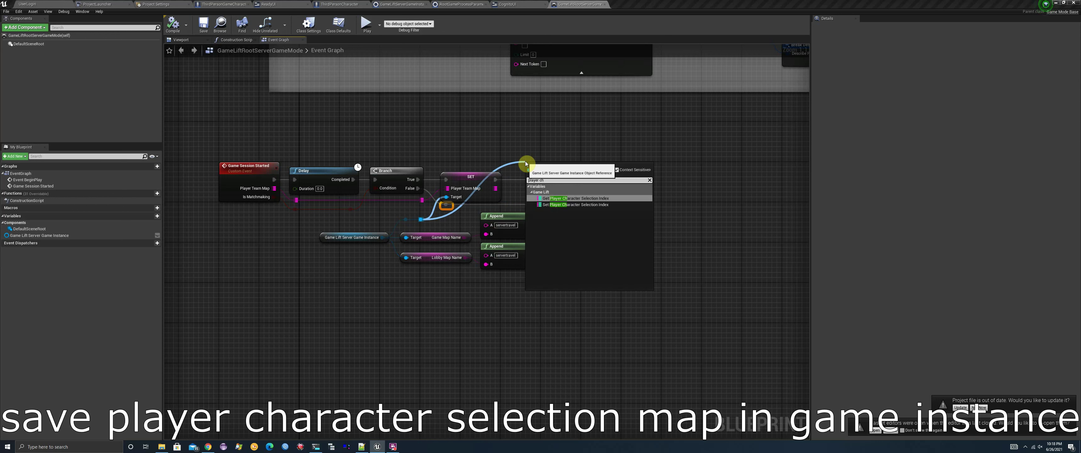
click(573, 206)
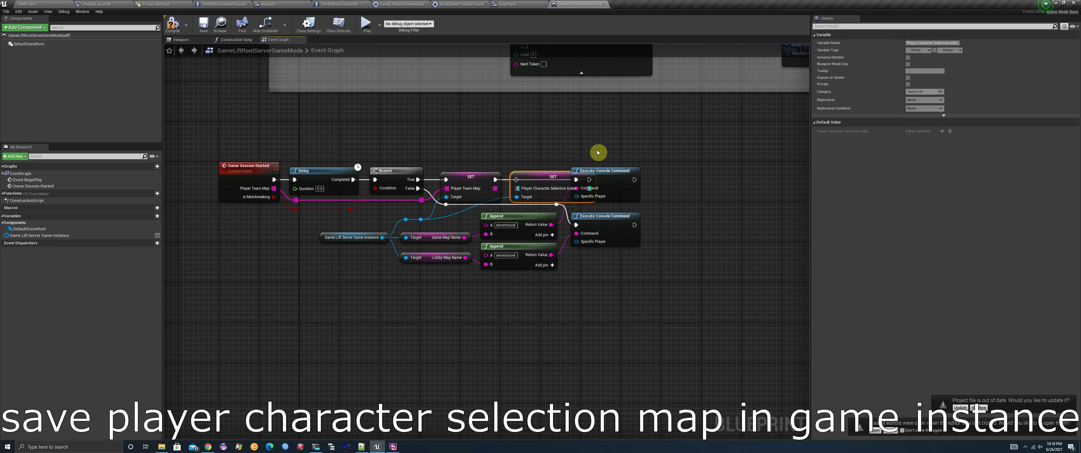
click(622, 186)
ctrl+click(632, 234)
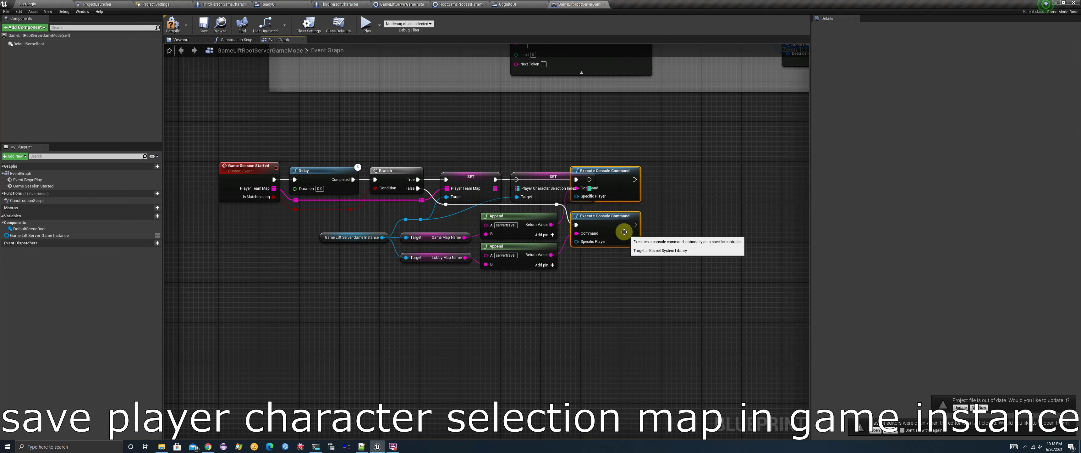
ctrl+click(555, 207)
ctrl+click(519, 227)
ctrl+click(488, 249)
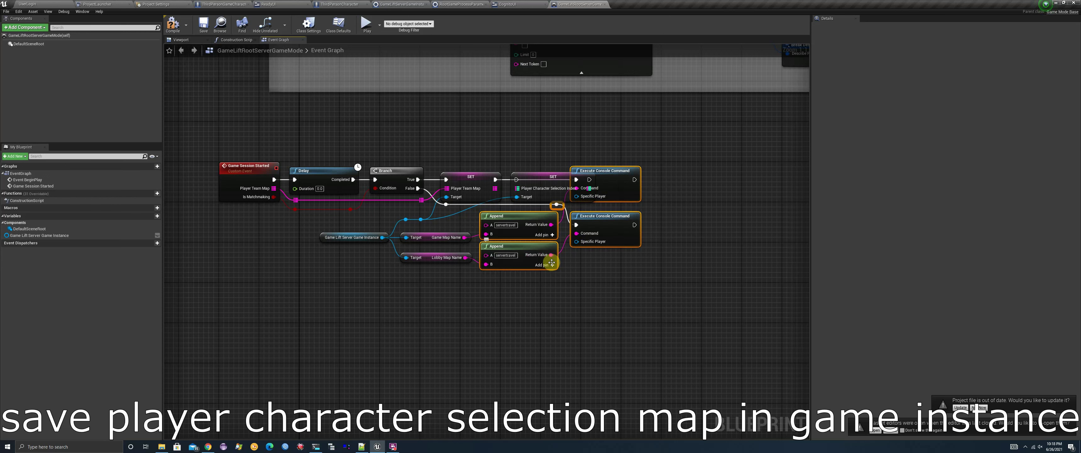
ctrl+click(426, 240)
ctrl+click(437, 254)
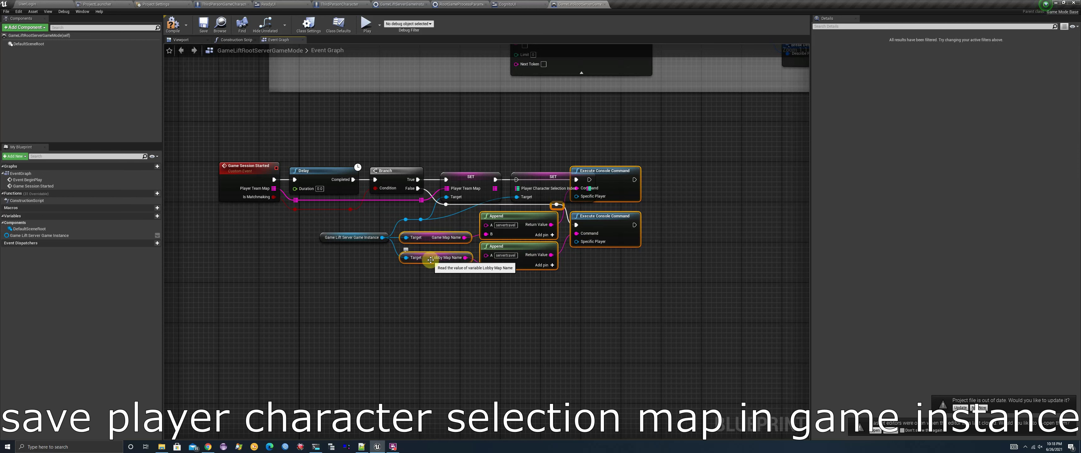
drag(444, 252, 445, 249)
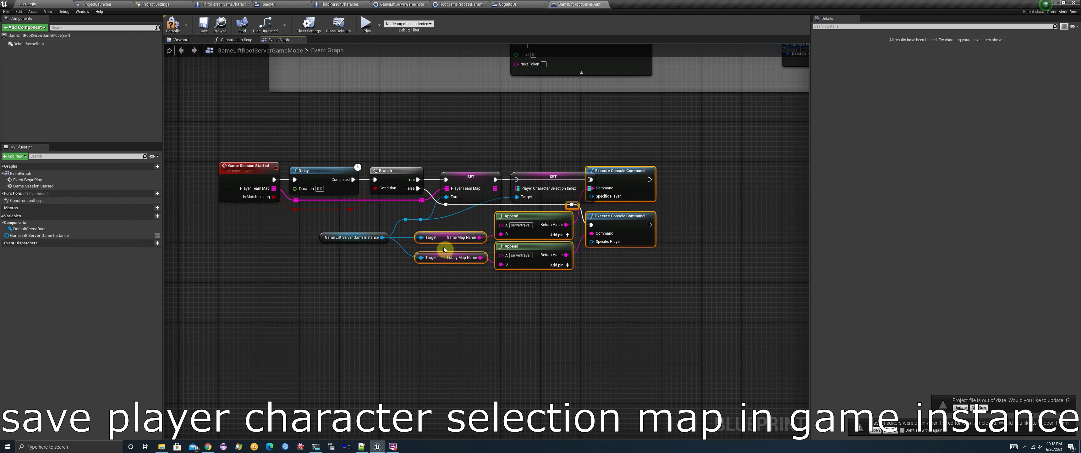
click(460, 275)
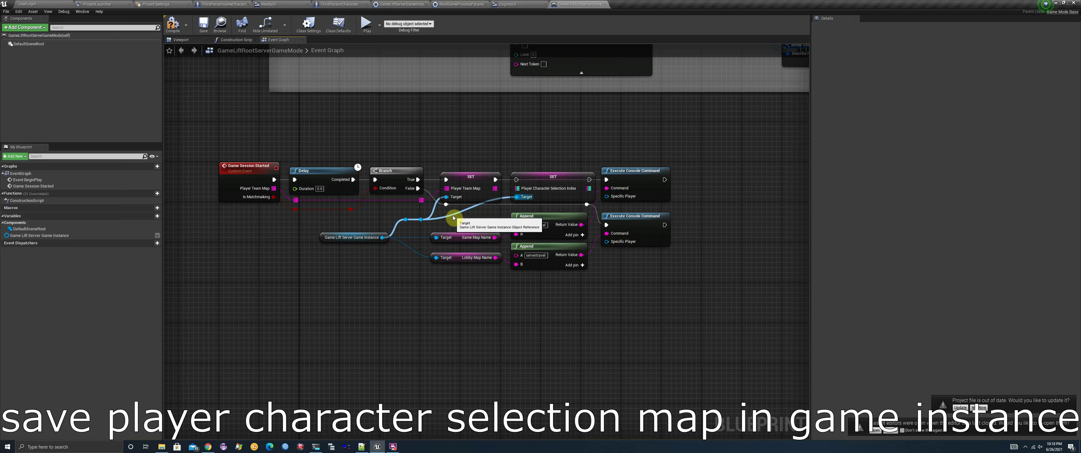
Wire the game instance as Target and chain execution from SET Player Team Map through the new SET.
double_click(454, 218)
drag(454, 218, 499, 224)
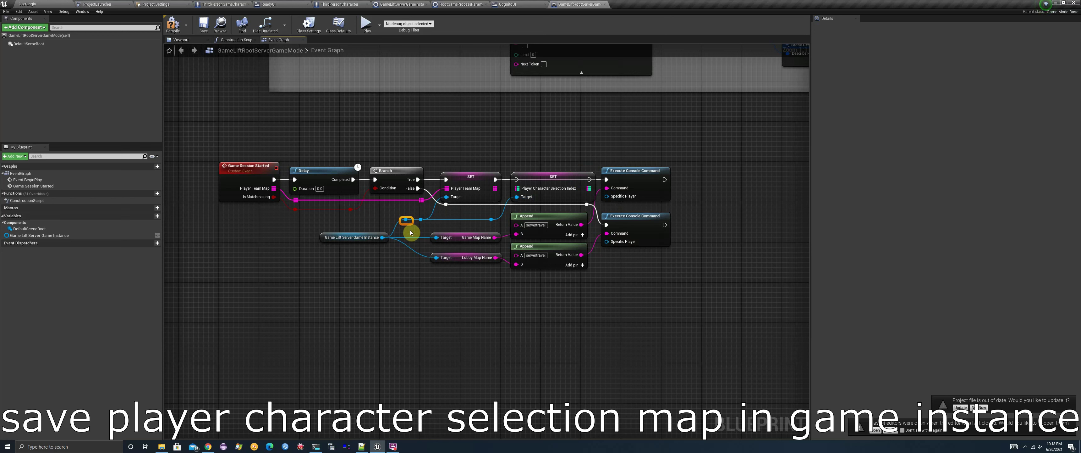
click(387, 235)
drag(395, 249, 395, 249)
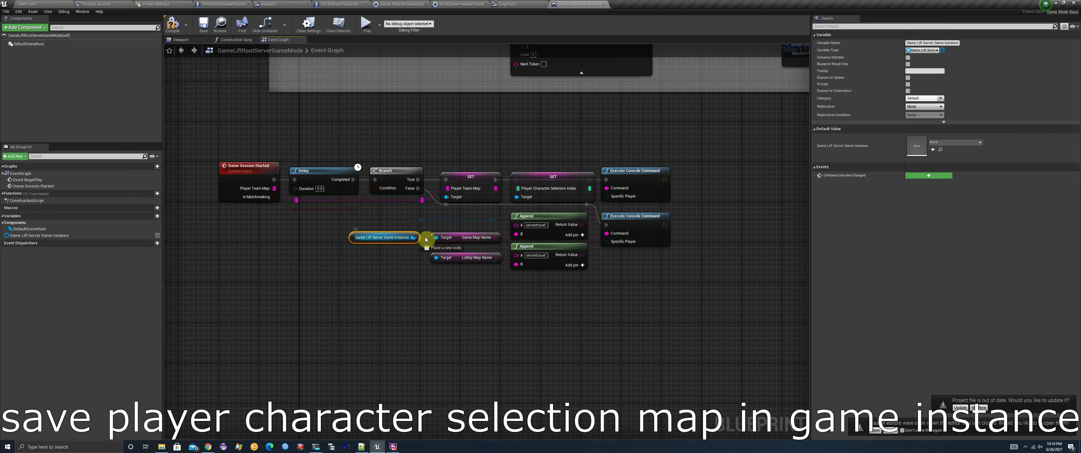
drag(415, 238, 447, 198)
click(408, 216)
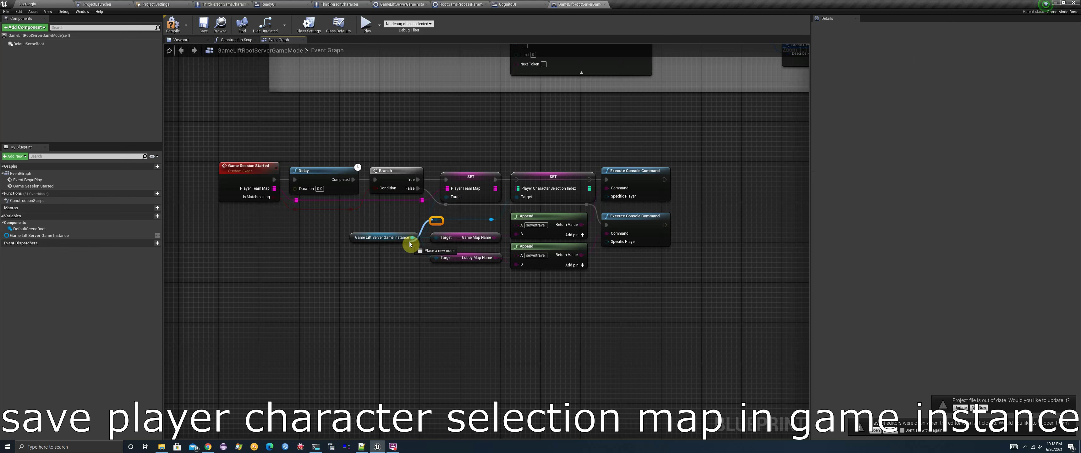
mouse_move(435, 220)
mouse_down()
mouse_move(412, 237)
mouse_move(447, 196)
mouse_up()
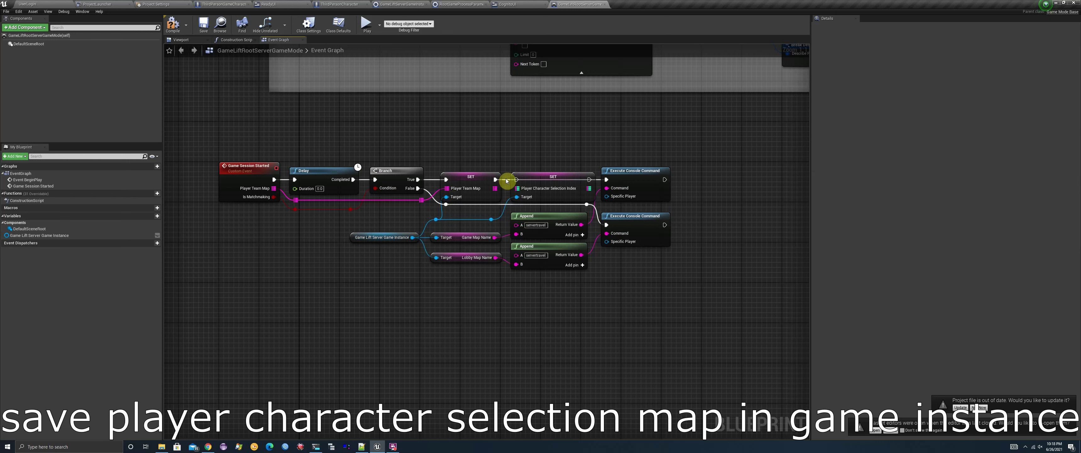
drag(496, 180, 516, 180)
drag(606, 180, 590, 180)
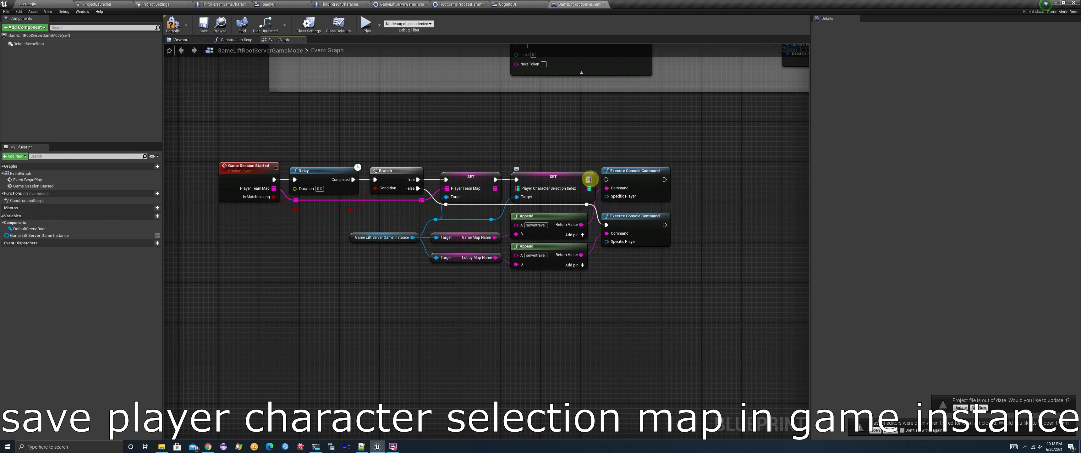
Compile the blueprint and add a Character Selection Index input to the Game Session Started event.
click(173, 24)
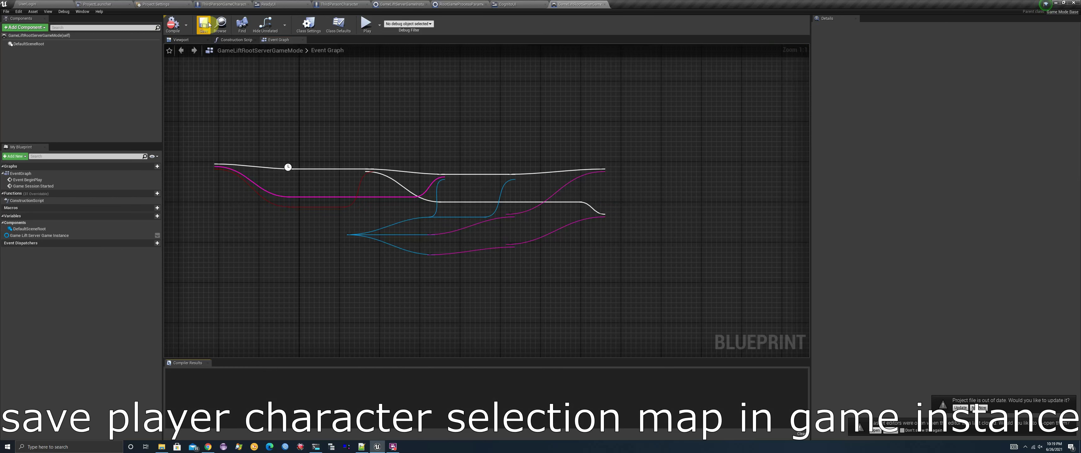
click(204, 24)
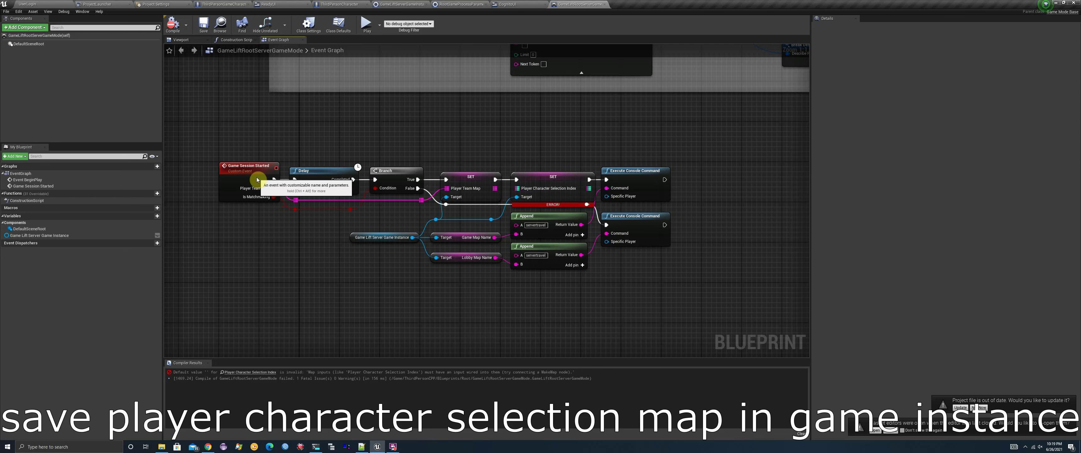
click(258, 180)
click(1072, 94)
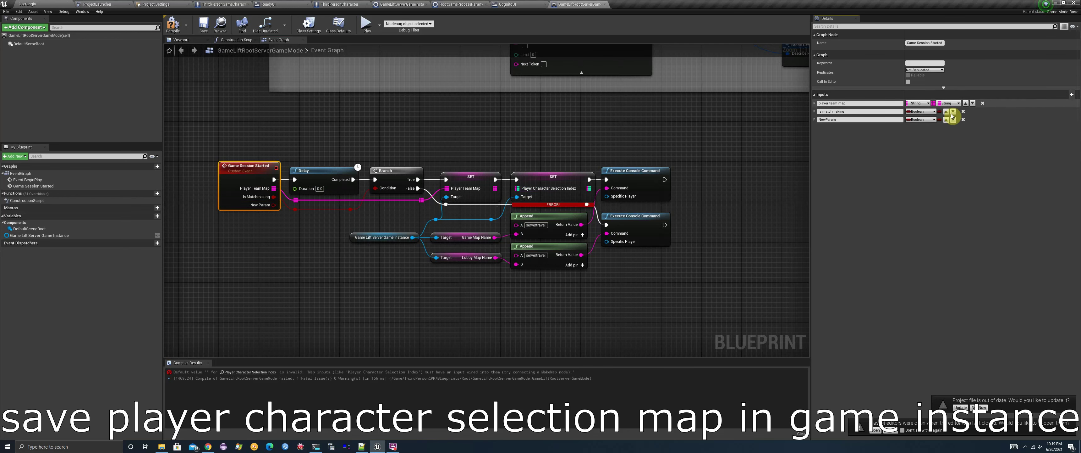
click(861, 120)
text(Character selection index)
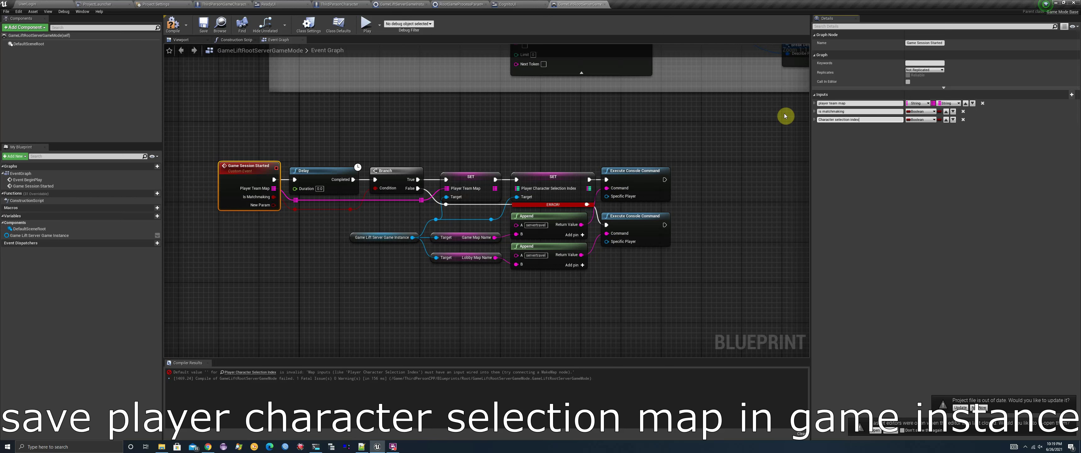
Make Character Selection Index a Map of String keys to Integer values, then recompile.
click(919, 119)
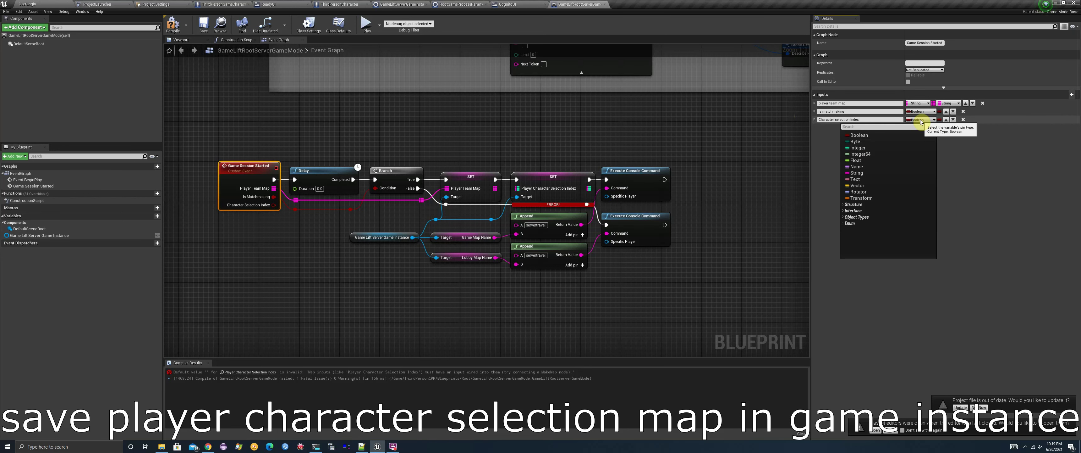
click(856, 173)
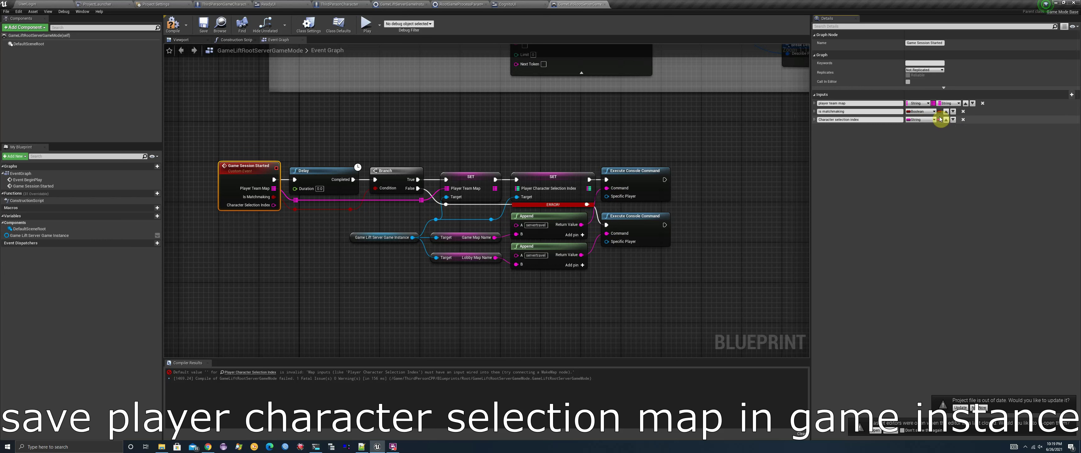
click(939, 120)
click(940, 147)
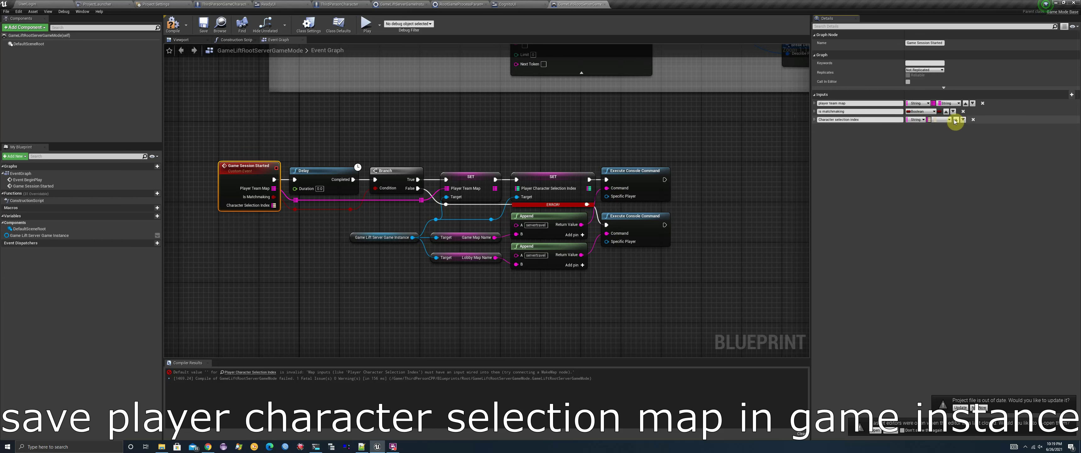
click(947, 121)
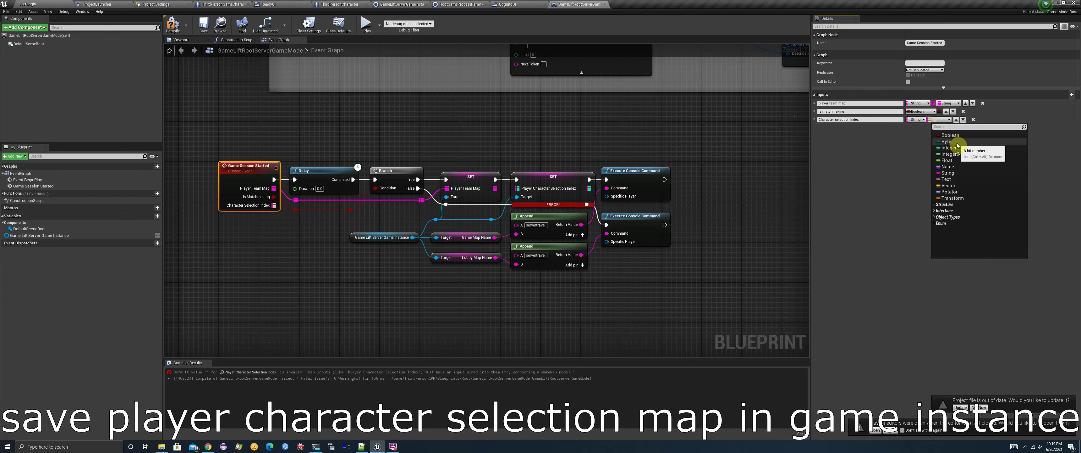
click(956, 149)
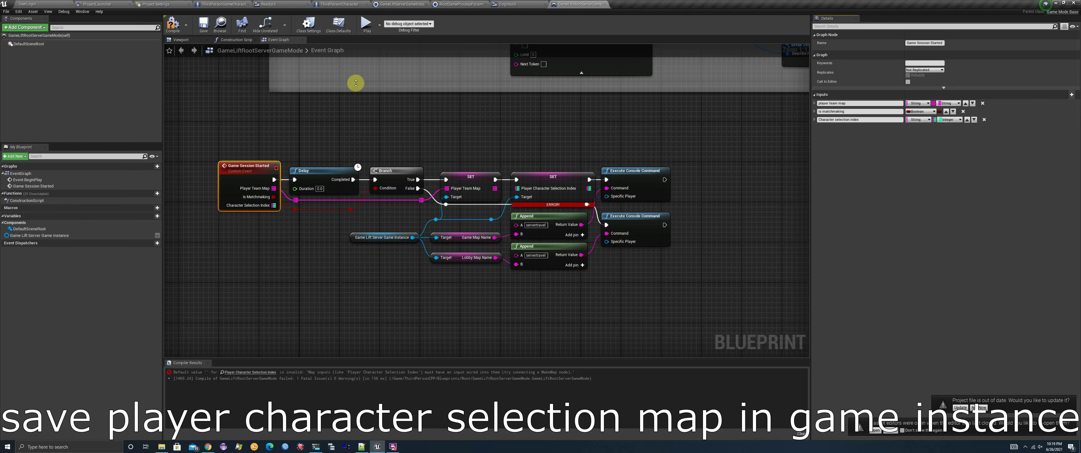
click(189, 30)
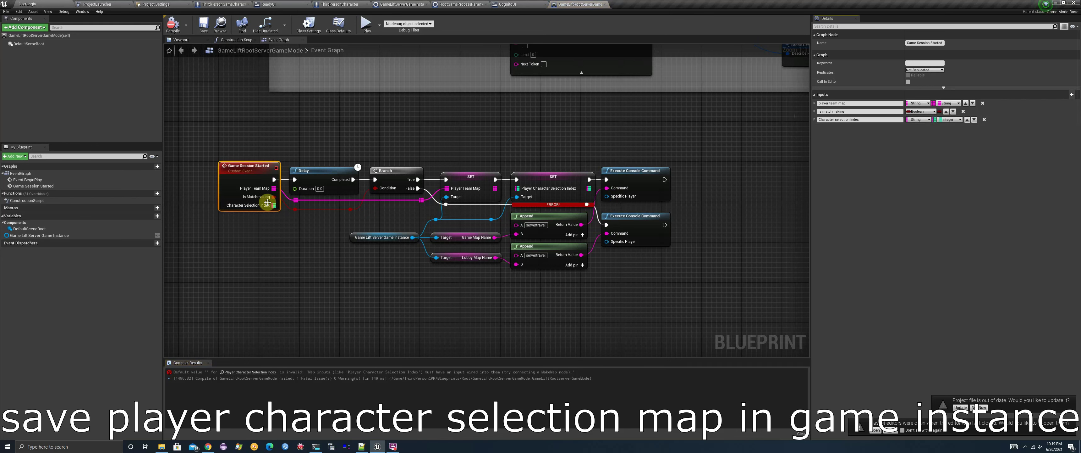
Wire Character Selection Index into the SET node, tidying the pink wire with reroute points.
drag(267, 206, 536, 189)
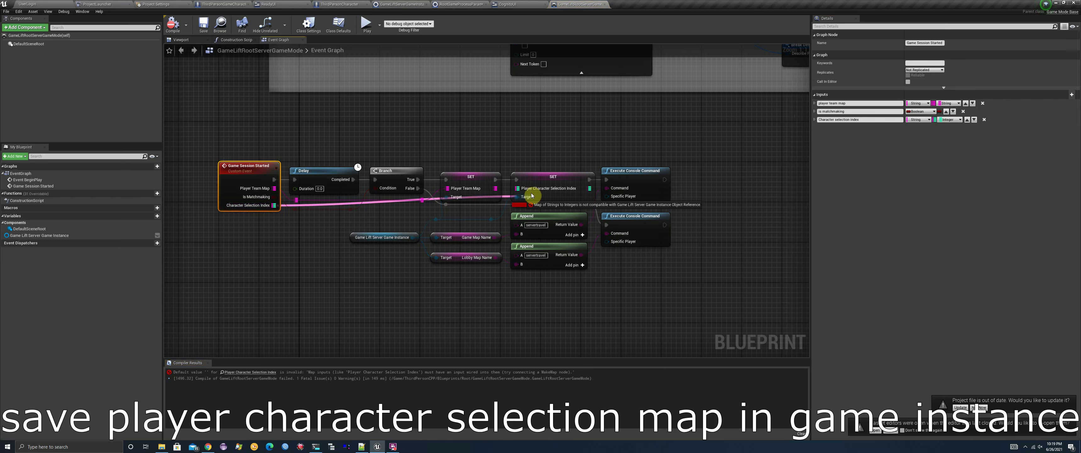
double_click(309, 207)
mouse_move(310, 206)
mouse_down()
mouse_move(299, 221)
mouse_move(452, 227)
mouse_up()
mouse_move(428, 220)
mouse_down()
mouse_move(487, 233)
mouse_move(491, 222)
mouse_up()
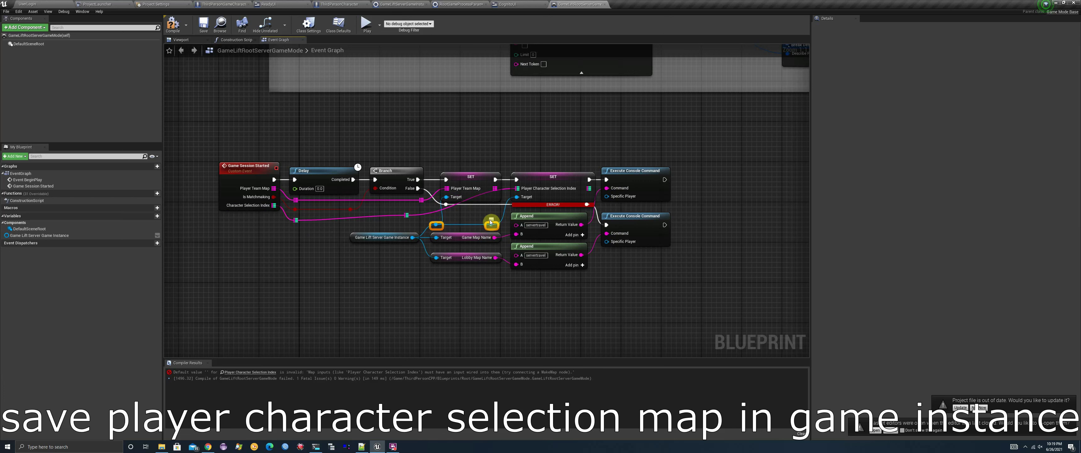
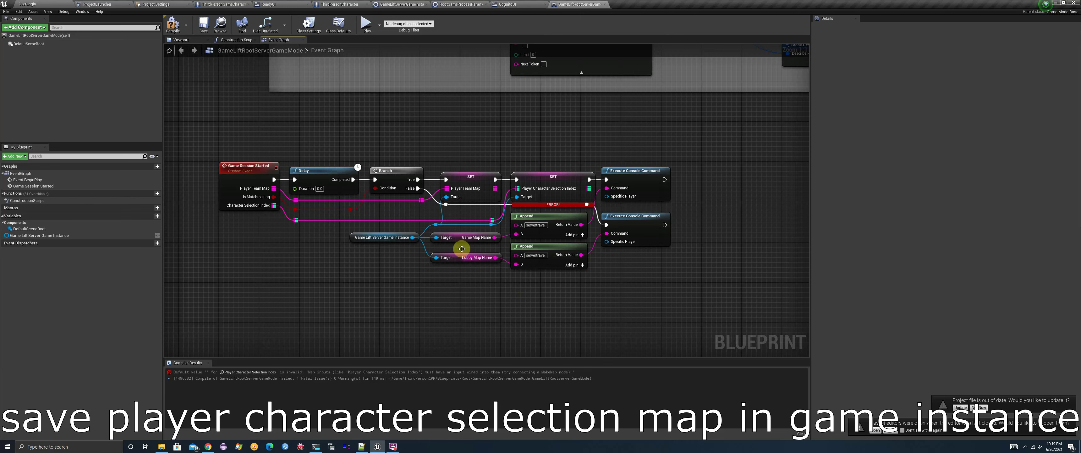
Compile GameLiftRootServerGameMode and switch to the RootGameProcessParameter blueprint.
click(172, 32)
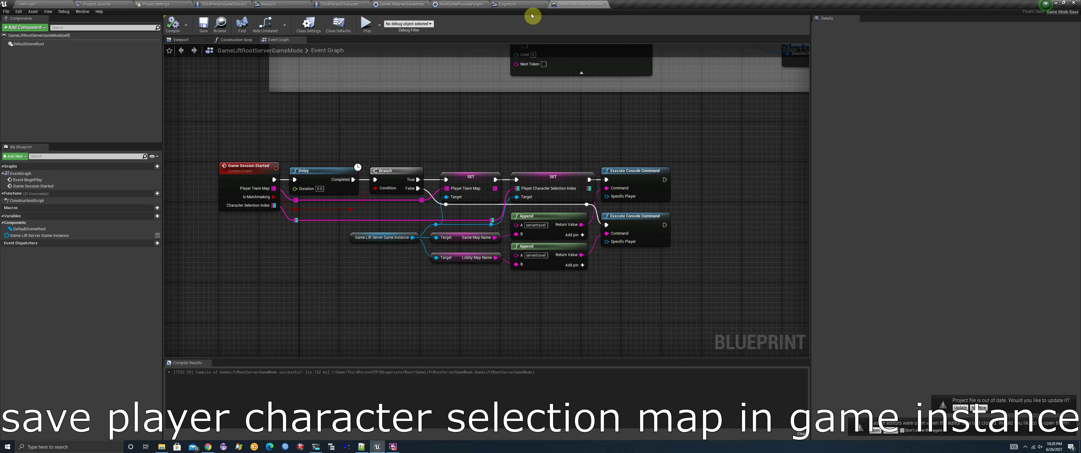
click(471, 5)
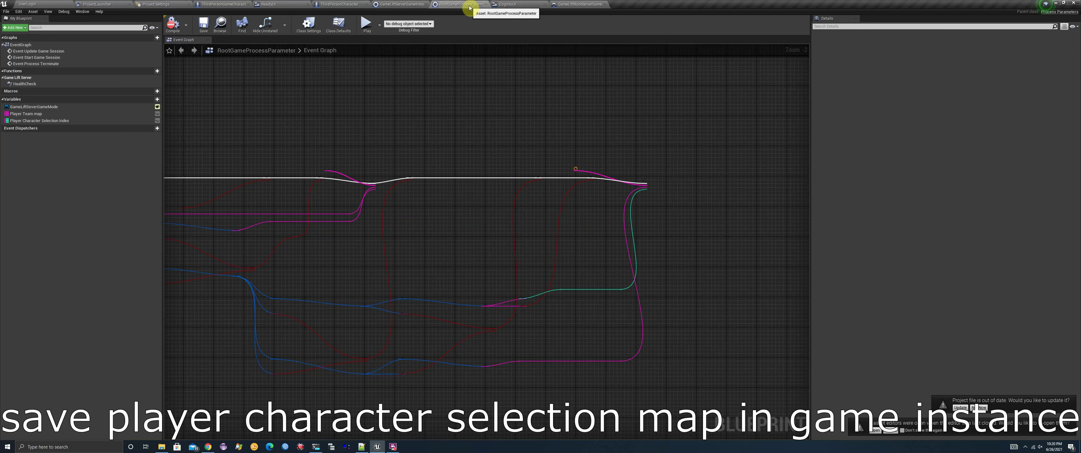
Compile to reveal errors and pass Player Character Selection Index into the second Game Session Started call.
click(178, 29)
right_drag(531, 165, 673, 173)
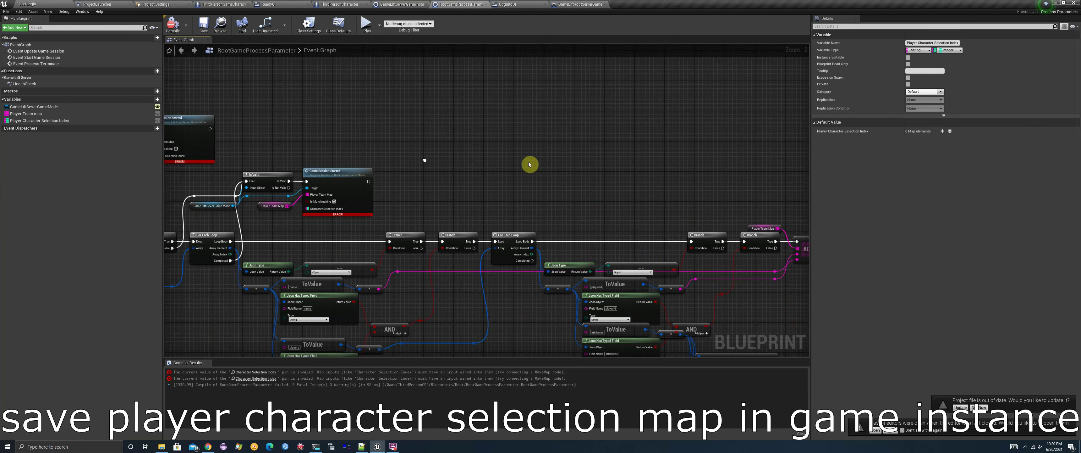
mouse_move(40, 120)
mouse_down()
mouse_move(346, 192)
mouse_move(525, 254)
mouse_move(485, 269)
mouse_up()
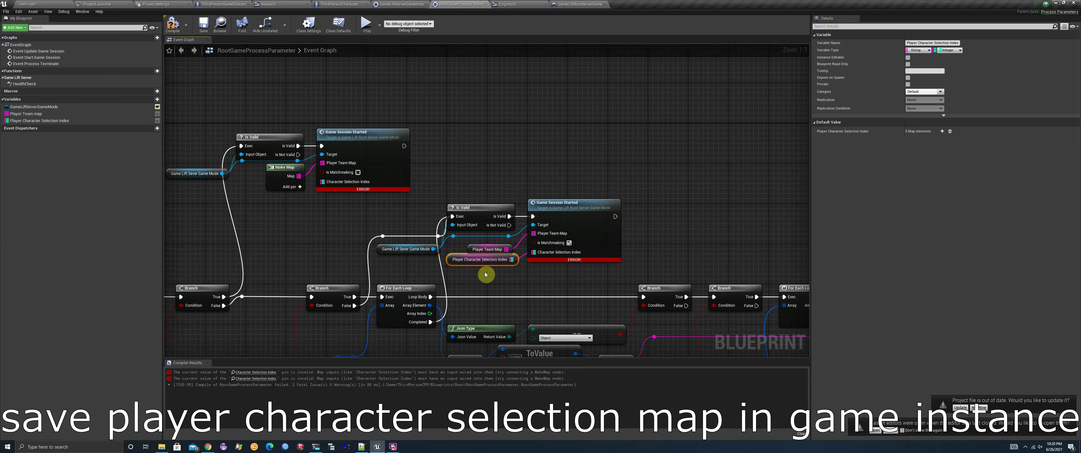
click(480, 272)
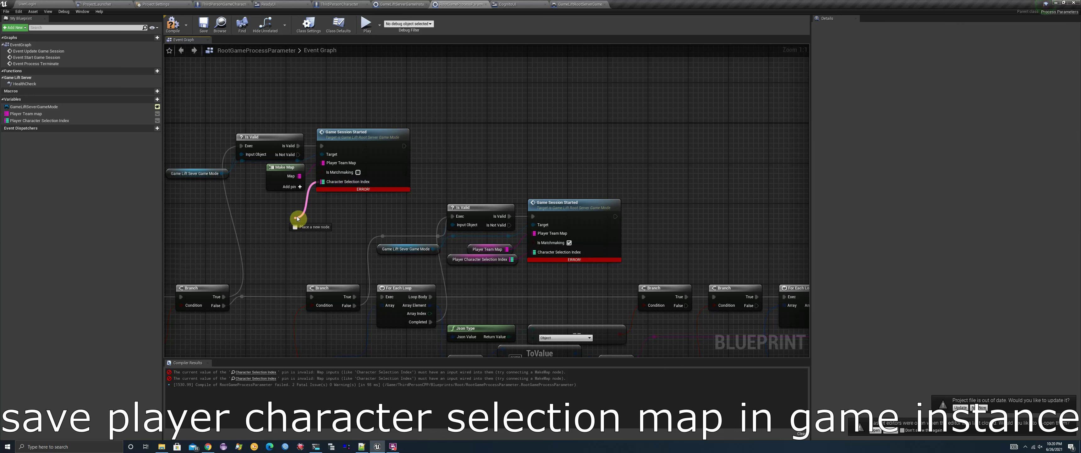
Feed an empty Make Map into the first call's Character Selection Index and recompile cleanly.
drag(329, 182, 300, 213)
text(make)
key(Return)
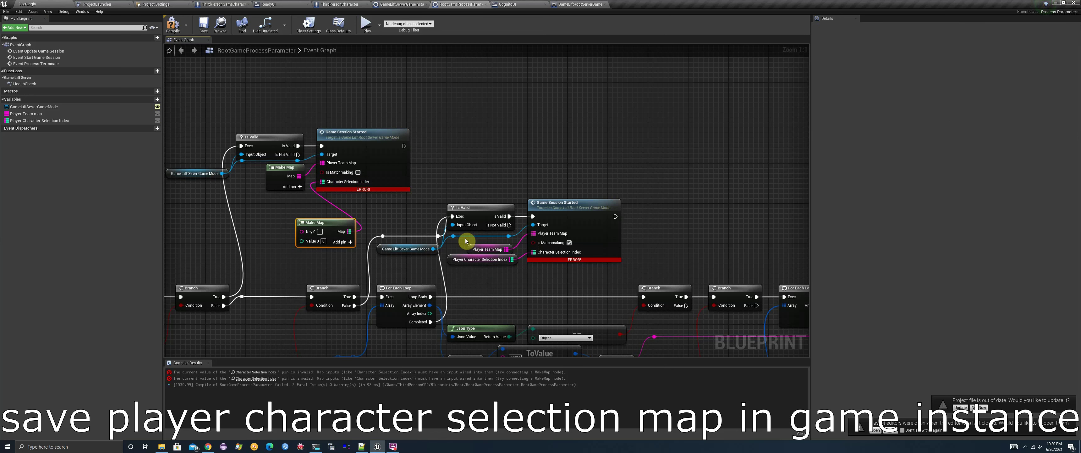
right_click(311, 235)
click(334, 291)
drag(310, 225, 280, 211)
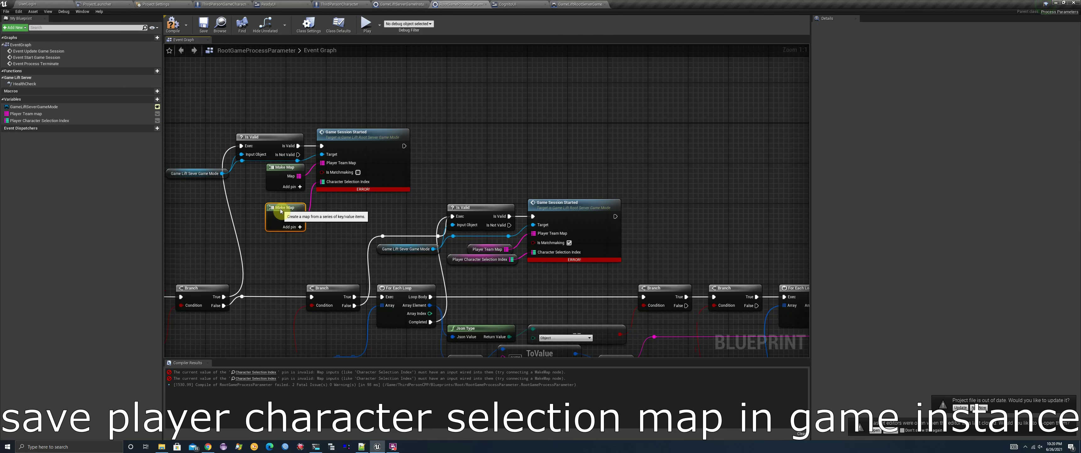
click(172, 23)
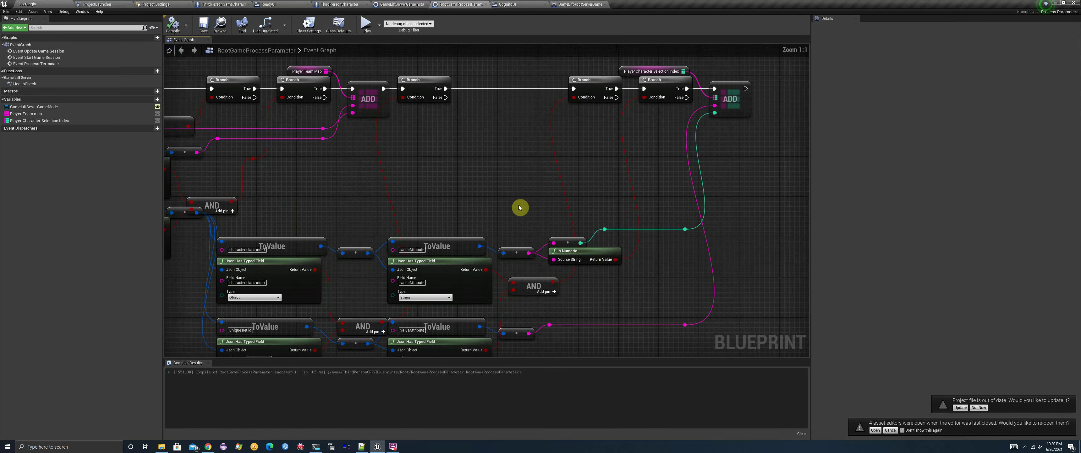
right_drag(519, 207, 492, 239)
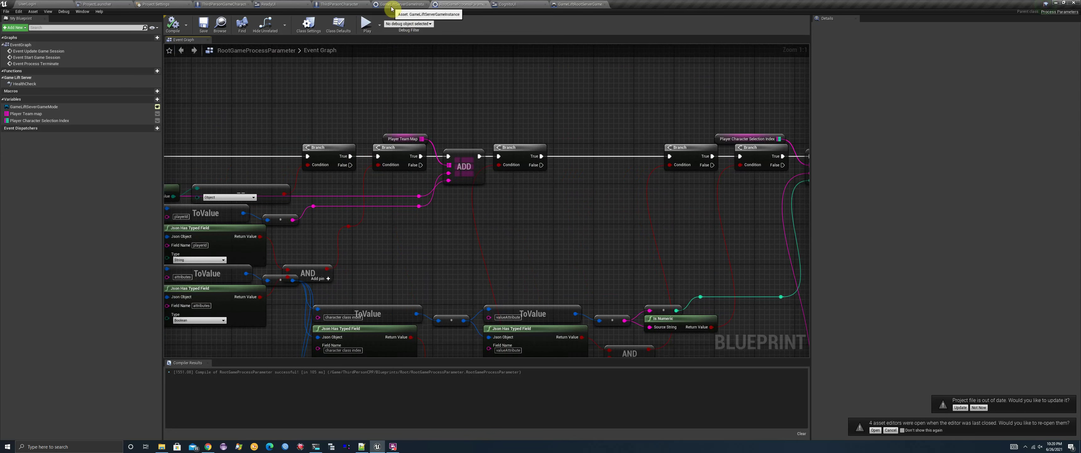
Open the GameLiftGameServerGameMode blueprint from the Game blueprints folder.
click(28, 4)
click(179, 305)
double_click(90, 335)
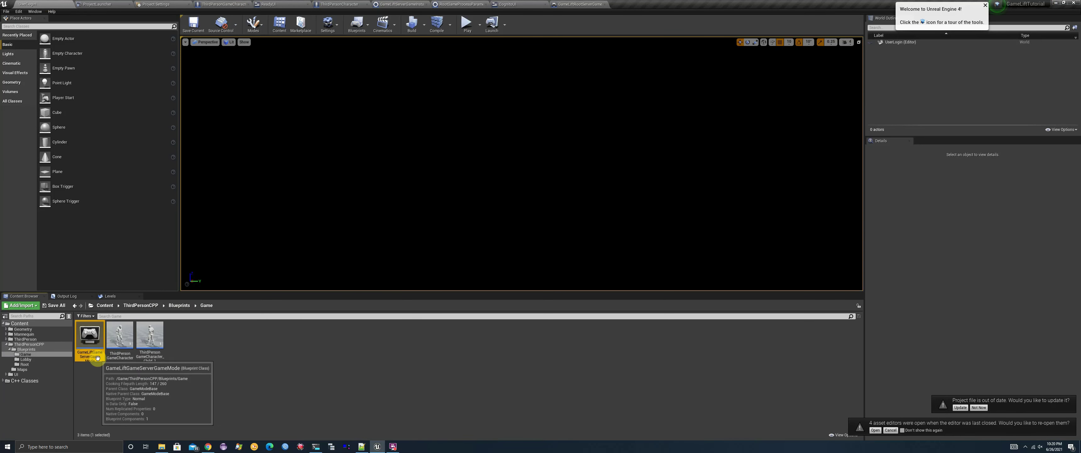
double_click(98, 358)
Override Get Default Pawn Class for Controller, arrange its nodes, and compile.
click(129, 193)
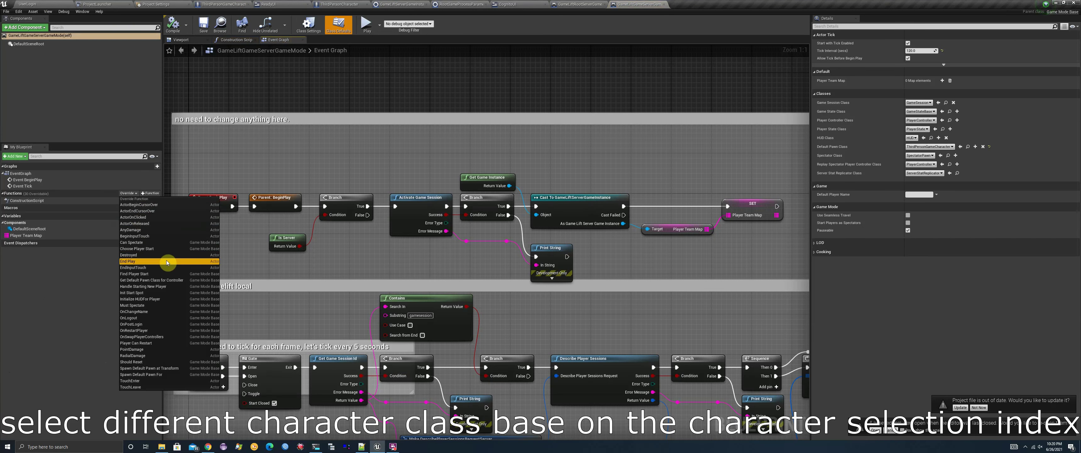
click(174, 280)
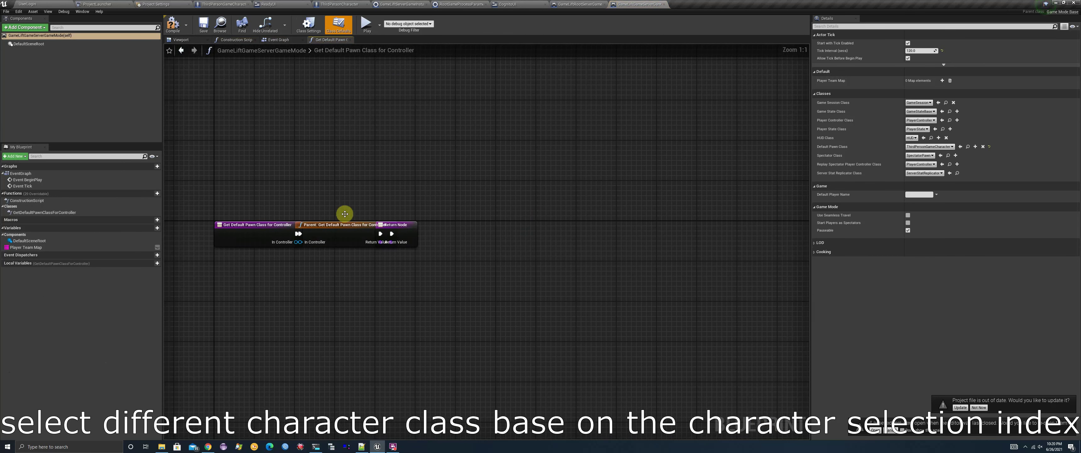
click(376, 231)
drag(354, 225, 350, 225)
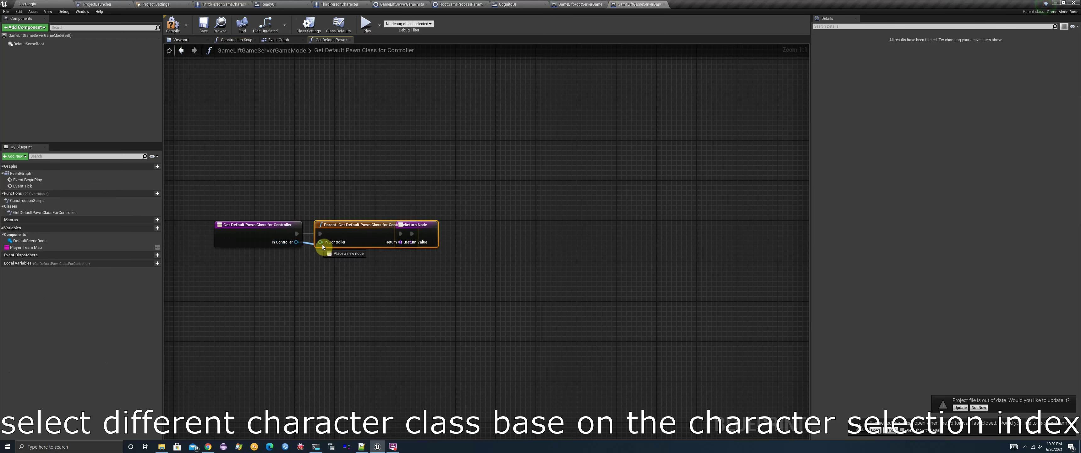
drag(430, 238, 651, 234)
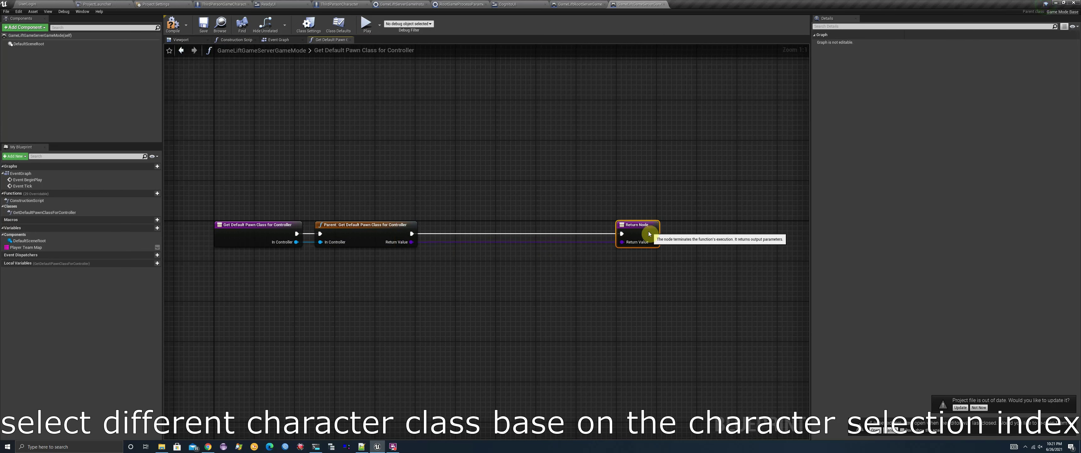
right_drag(465, 294, 453, 254)
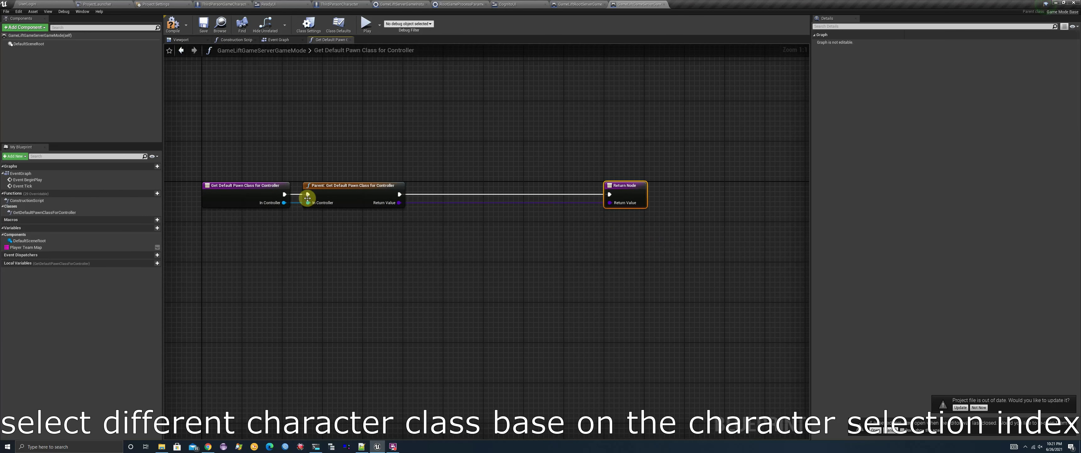
click(168, 22)
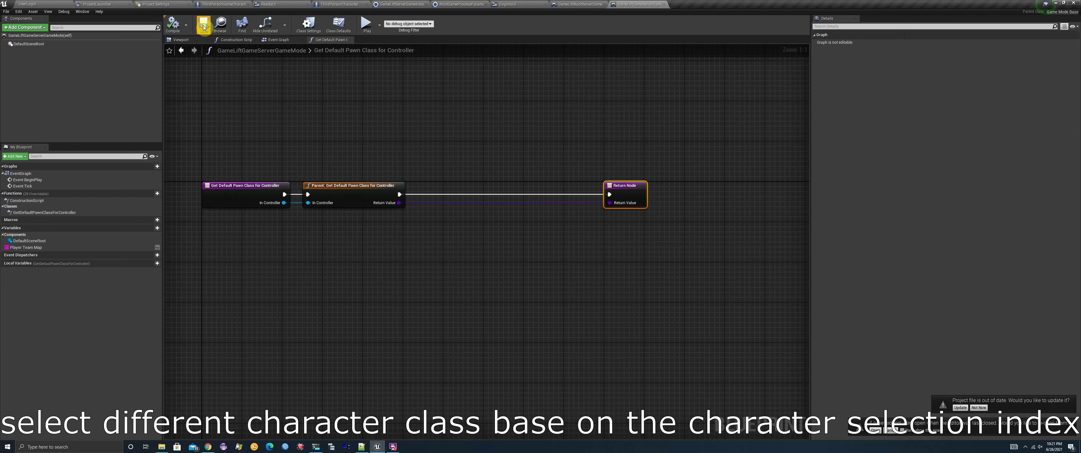
Copy Get Game Instance and the GameLiftServerGameInstance cast from the Event Graph into the override.
click(278, 39)
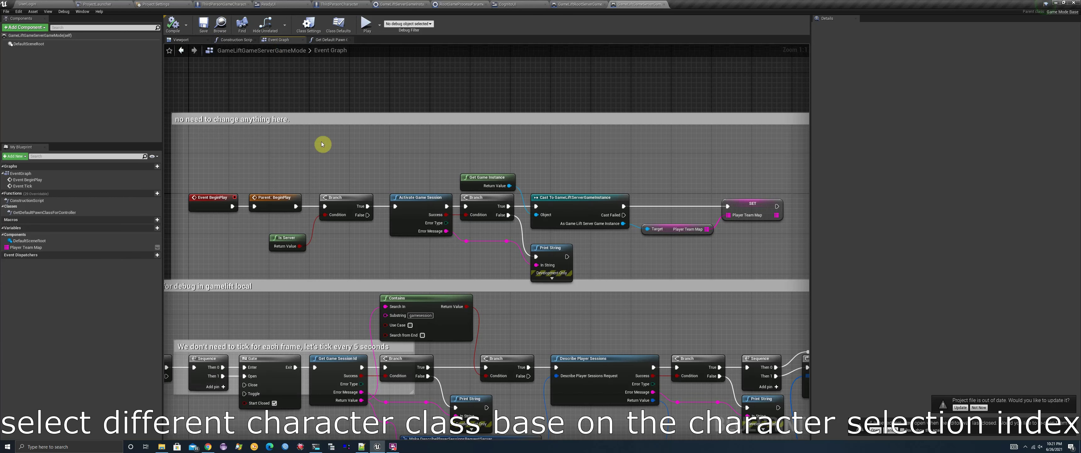
drag(503, 153, 531, 183)
shift+click(562, 197)
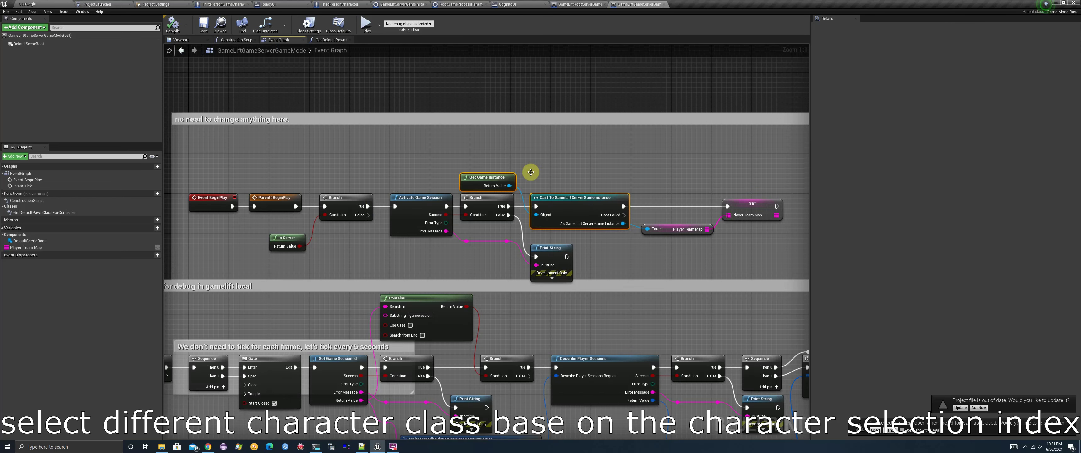
click(324, 40)
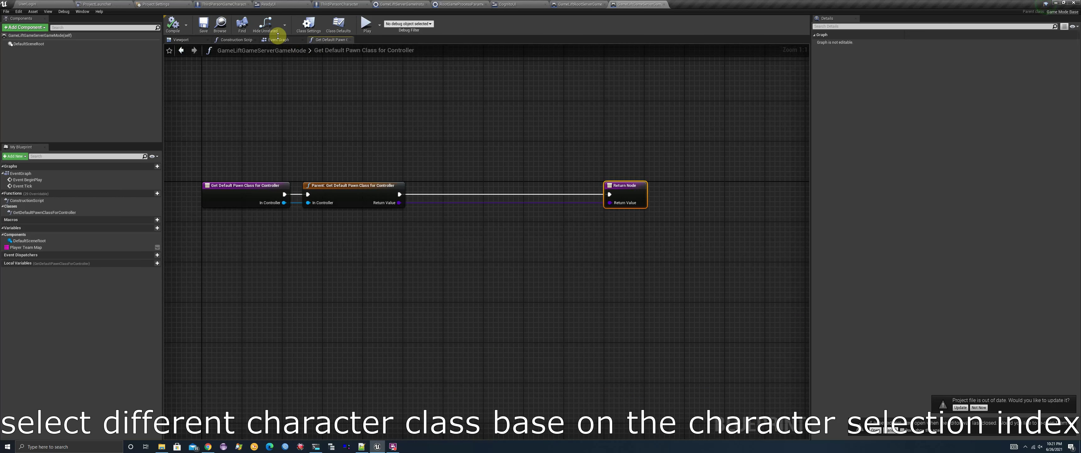
click(277, 37)
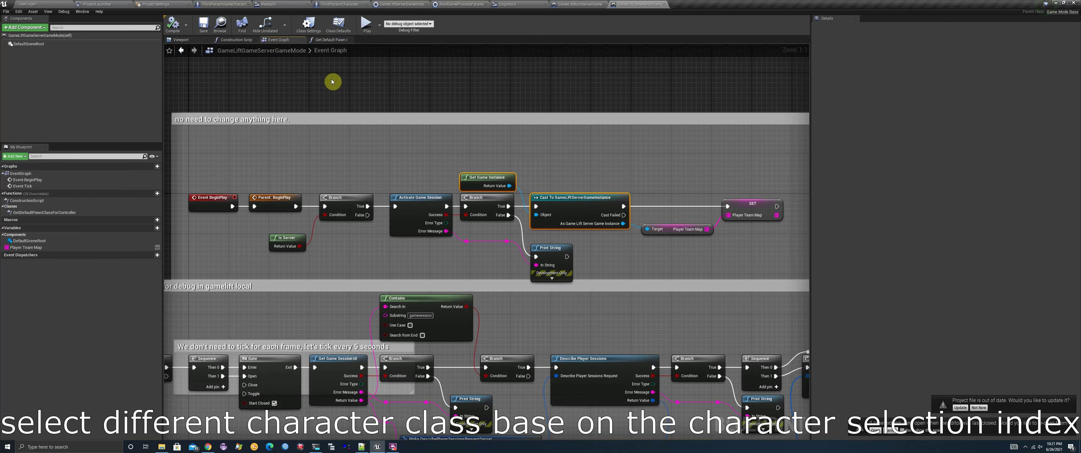
click(332, 40)
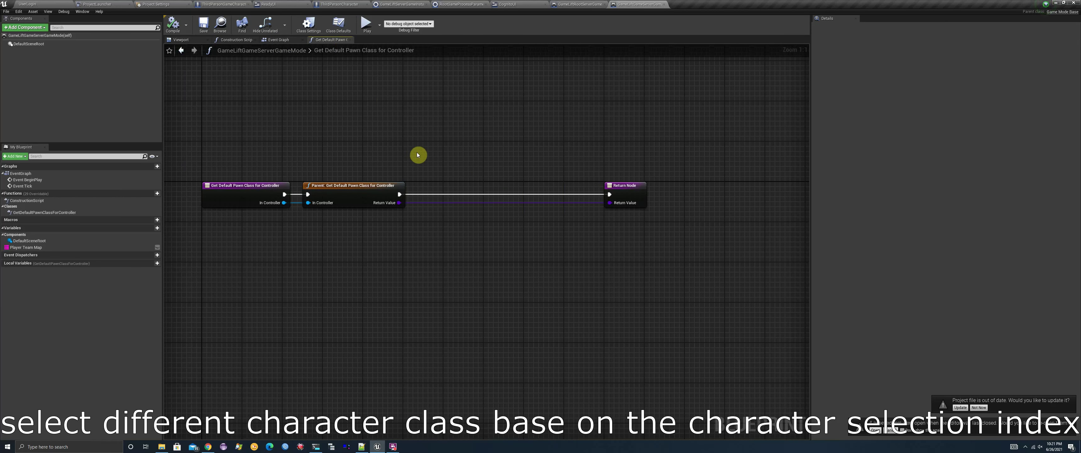
drag(504, 193, 458, 195)
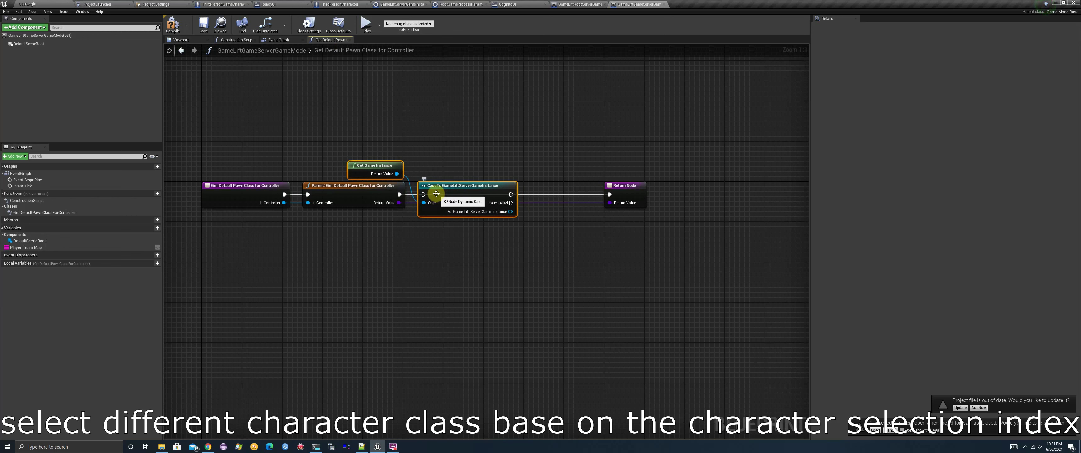
Connect Cast Failed to the Return Node, with a reroute on the return value wire.
drag(437, 191, 430, 197)
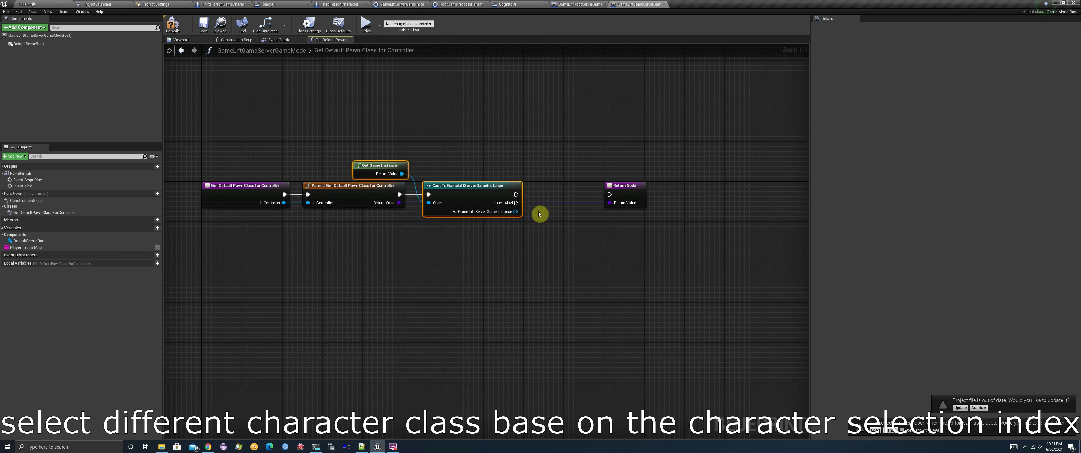
drag(625, 193, 559, 236)
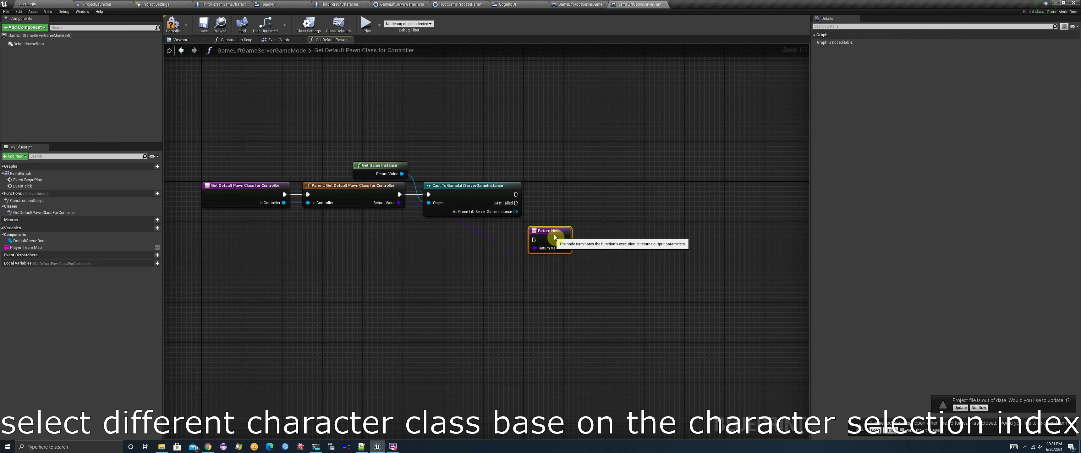
drag(517, 203, 539, 234)
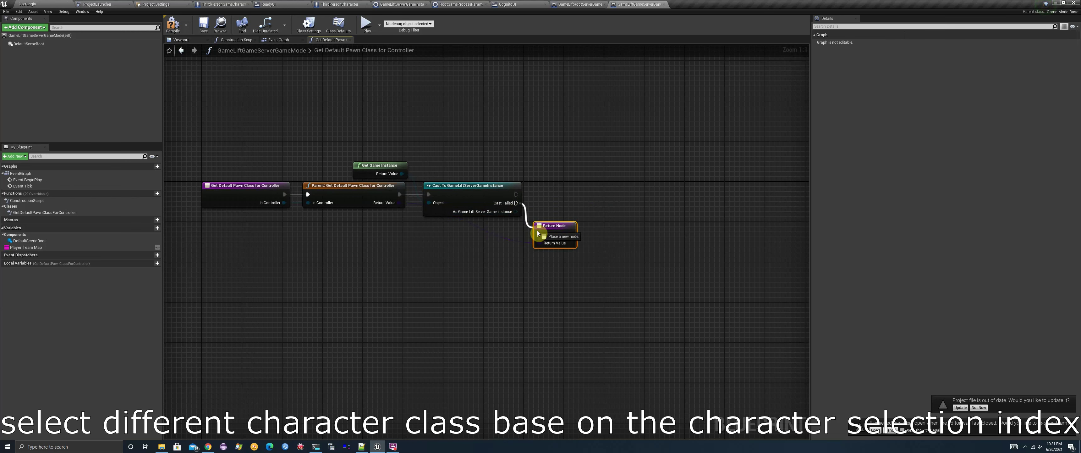
click(473, 225)
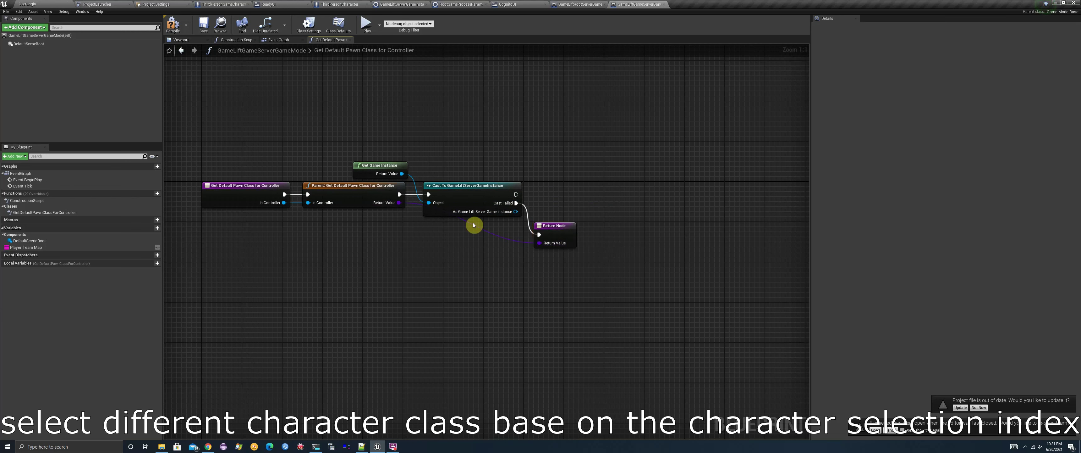
double_click(470, 226)
mouse_move(477, 228)
mouse_down()
mouse_move(442, 228)
mouse_move(517, 230)
mouse_up()
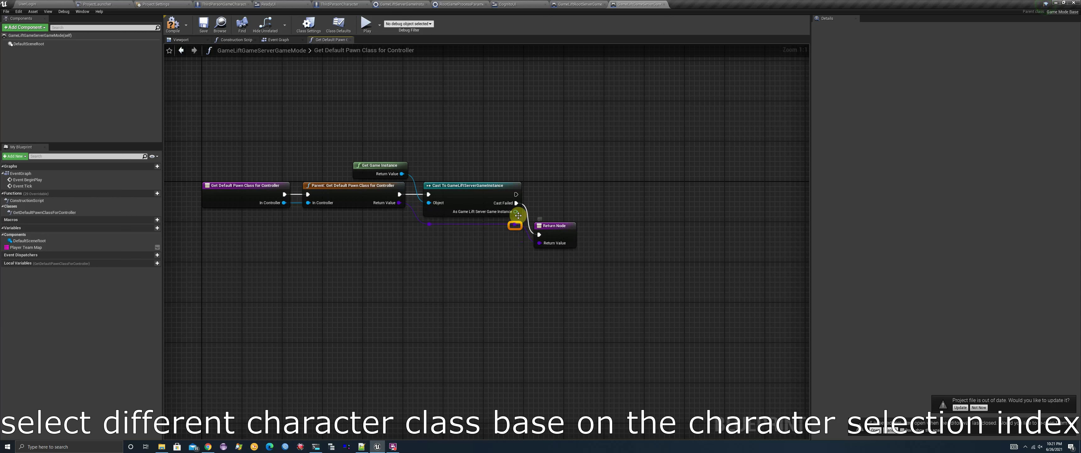
Get Player Character Selection Index from the cast game instance.
drag(515, 212, 542, 211)
text(playe)
key(Up)
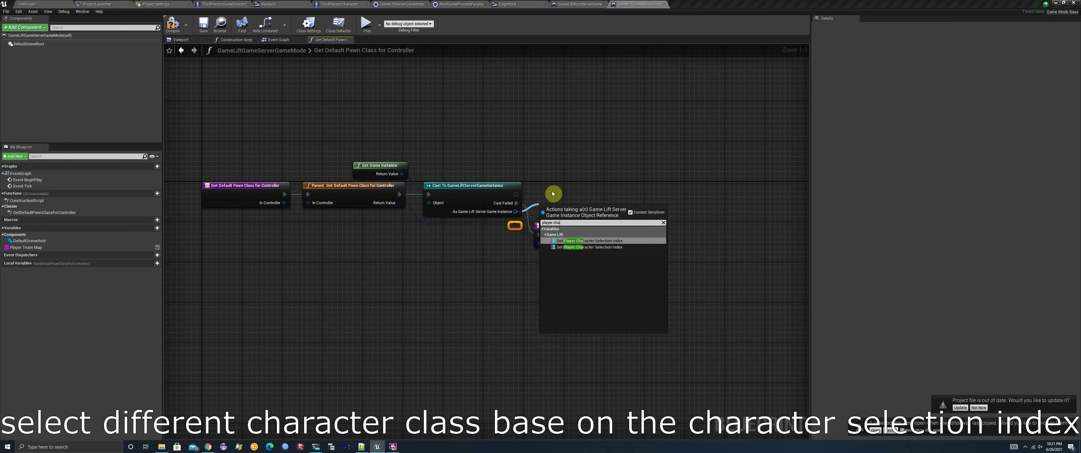
key(Return)
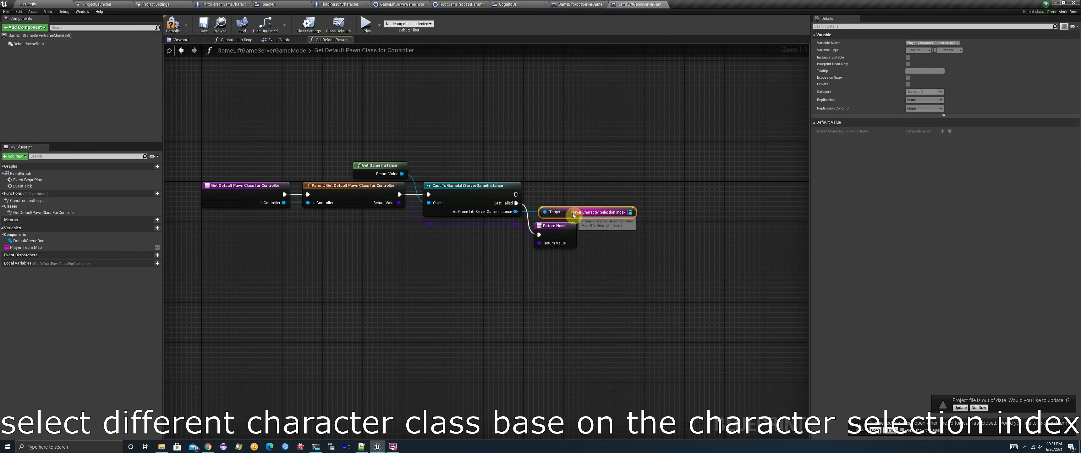
Add a Find lookup on the Player Character Selection Index map.
drag(570, 213, 566, 269)
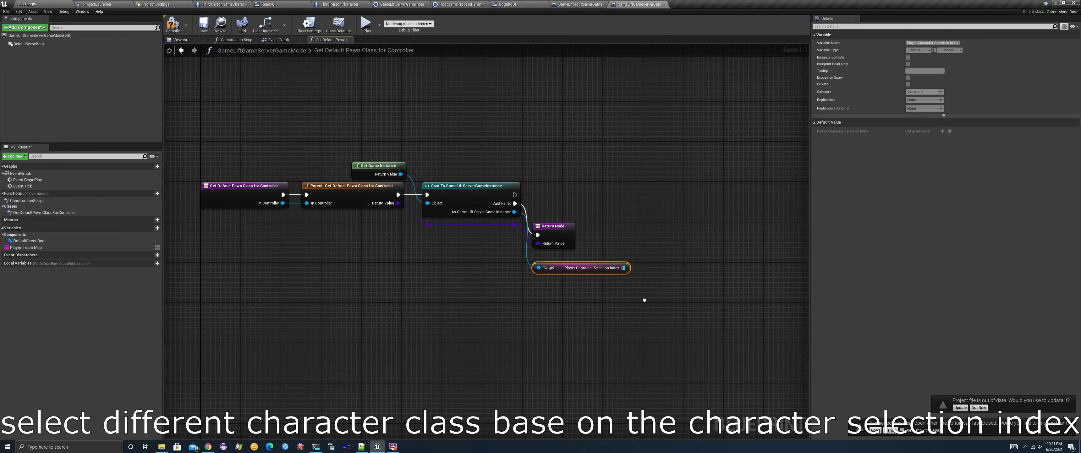
right_drag(628, 269, 494, 244)
drag(492, 242, 529, 233)
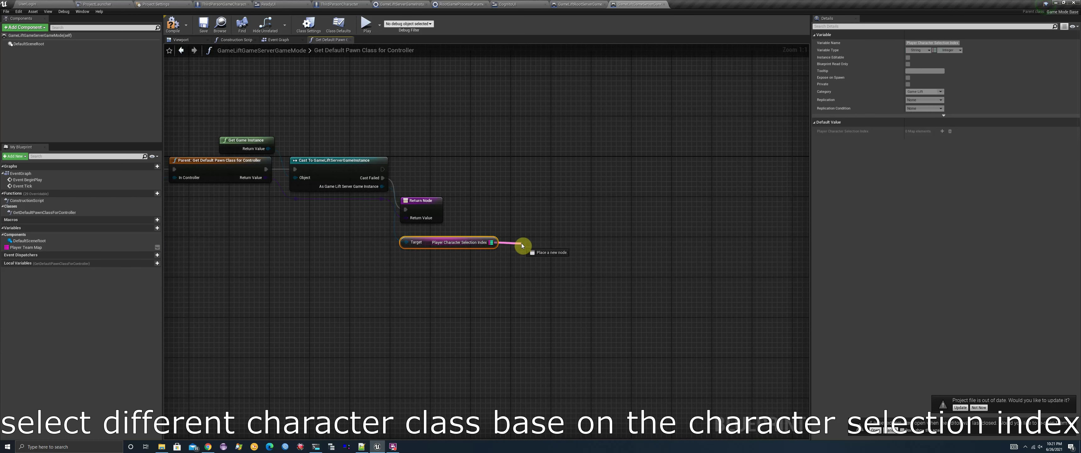
text(find)
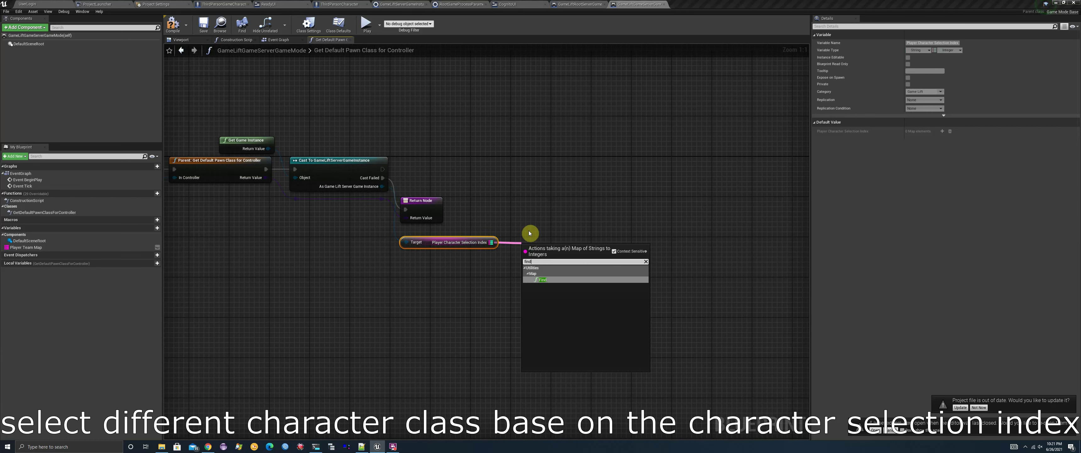
key(Return)
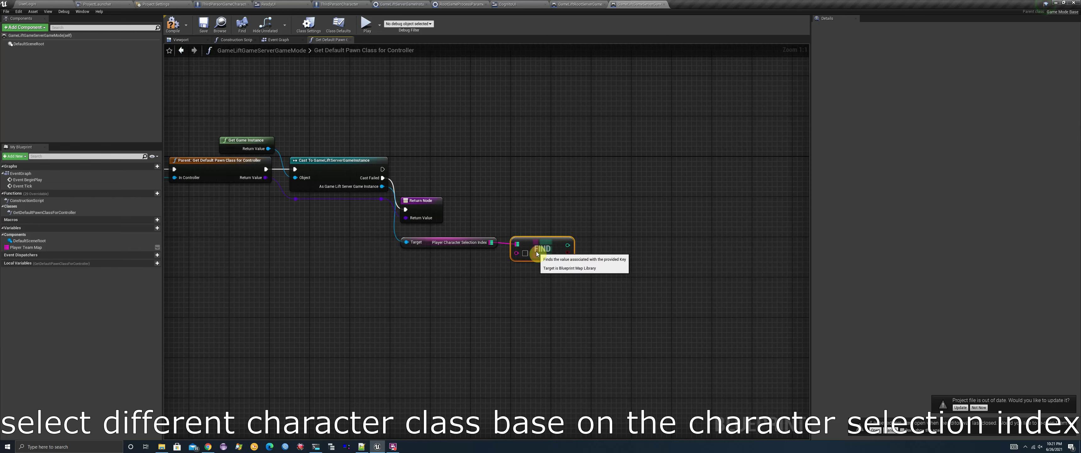
Get the controller's Player State and its Player Name.
right_drag(164, 183, 467, 194)
drag(453, 188, 467, 238)
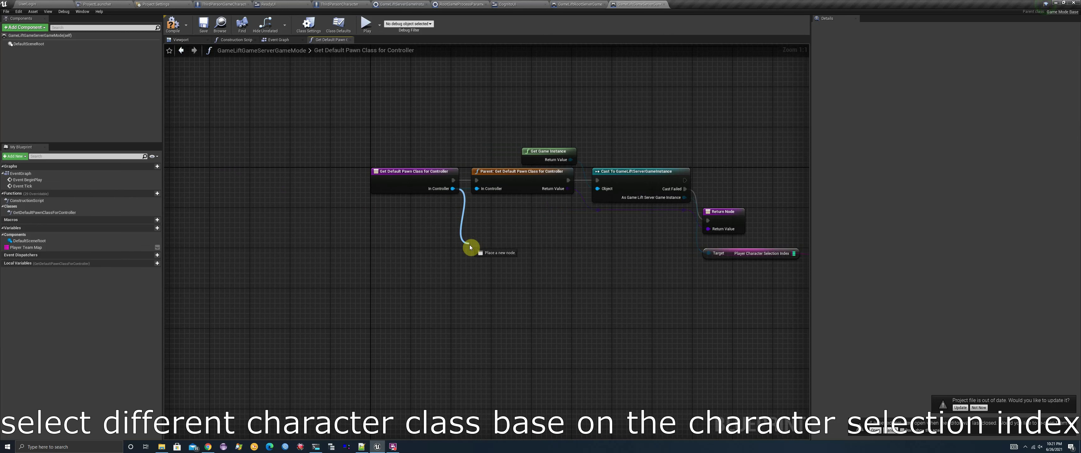
text(playe)
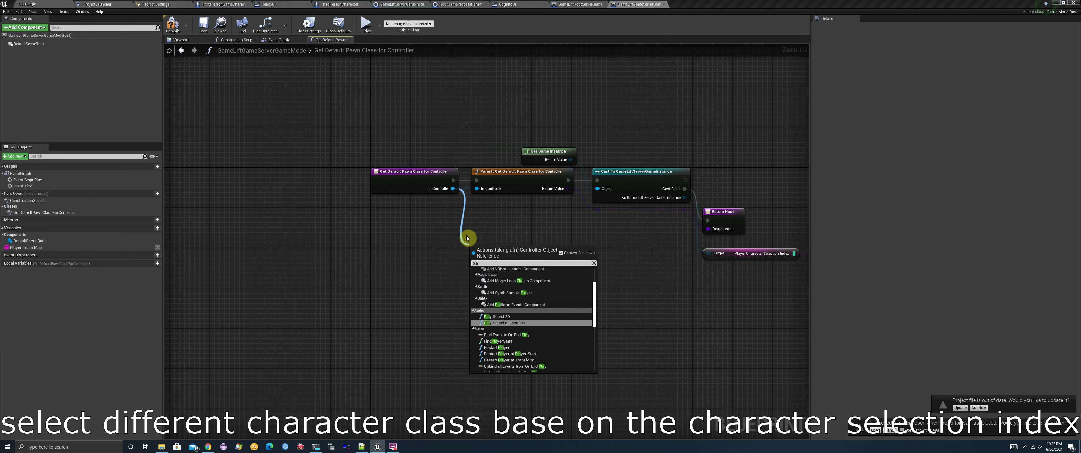
text( state)
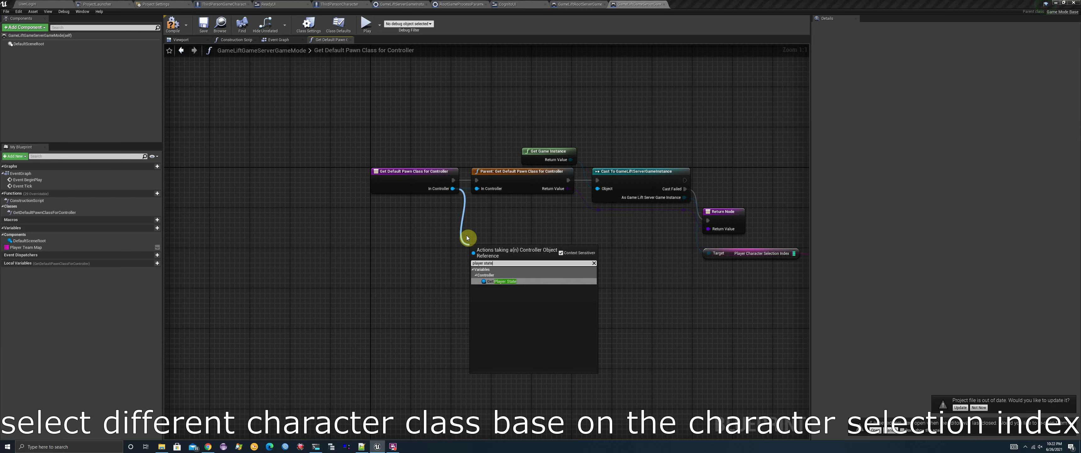
key(Return)
drag(495, 247, 494, 253)
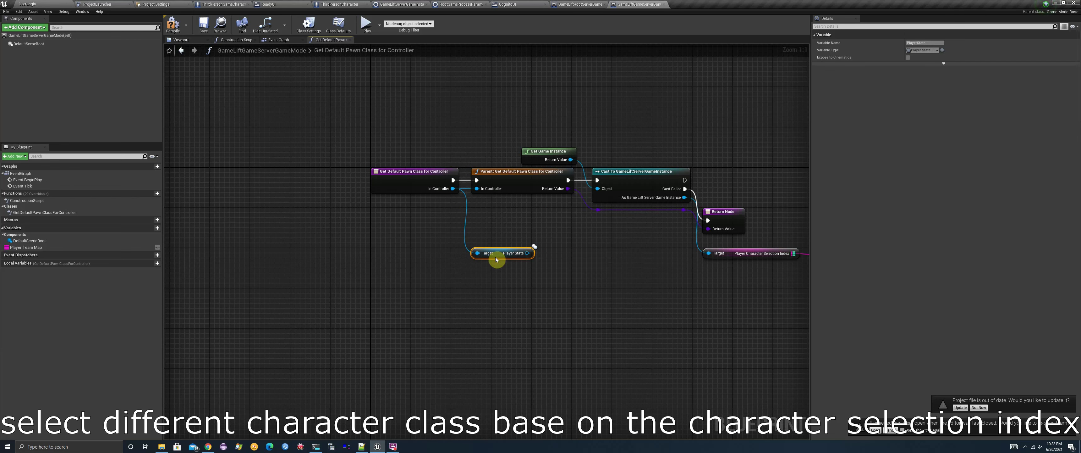
right_drag(534, 247, 409, 236)
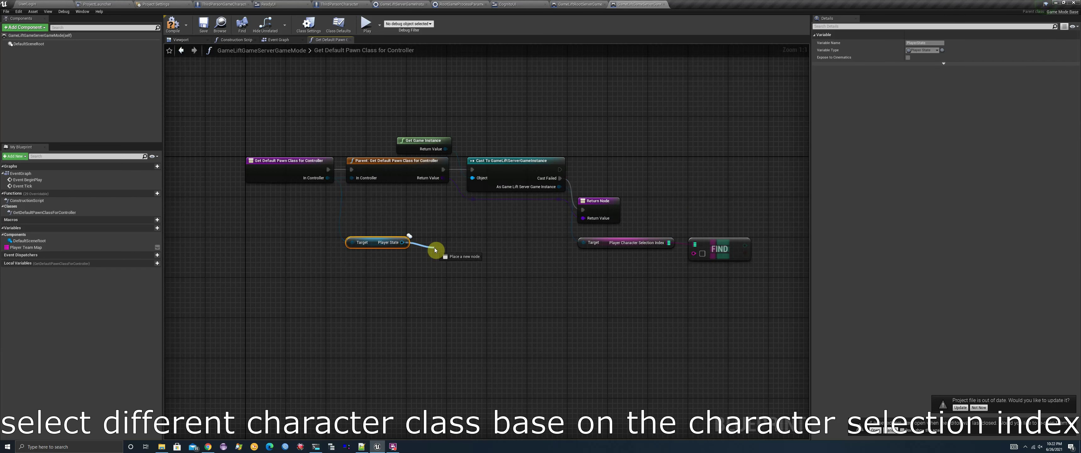
drag(402, 242, 433, 245)
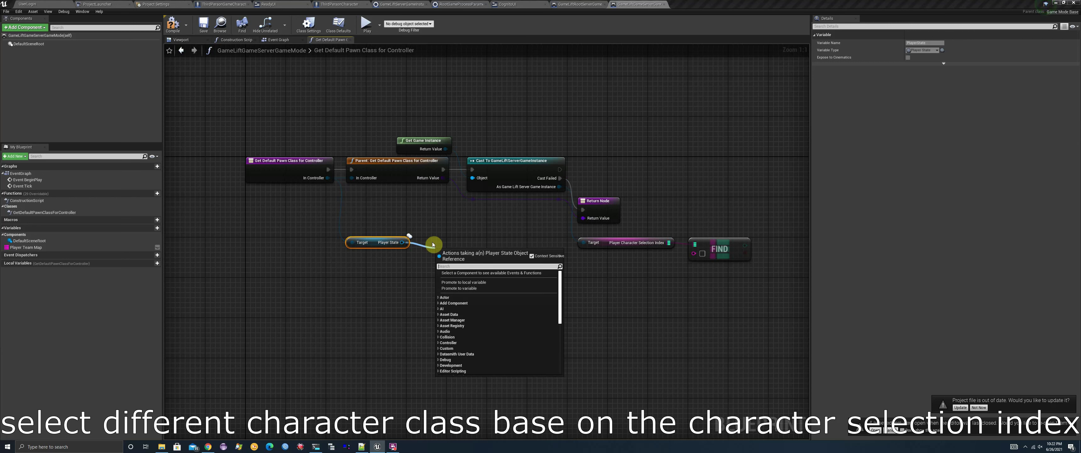
key(Escape)
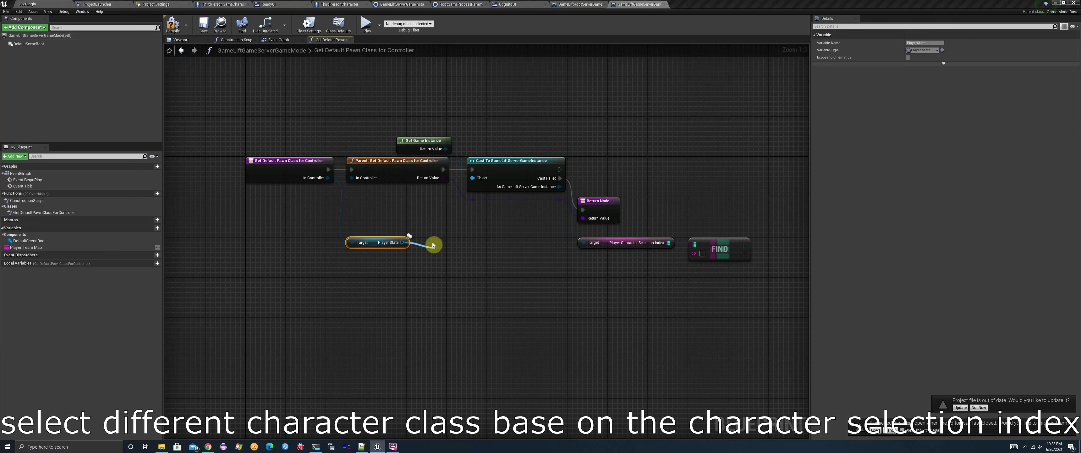
drag(458, 261, 438, 252)
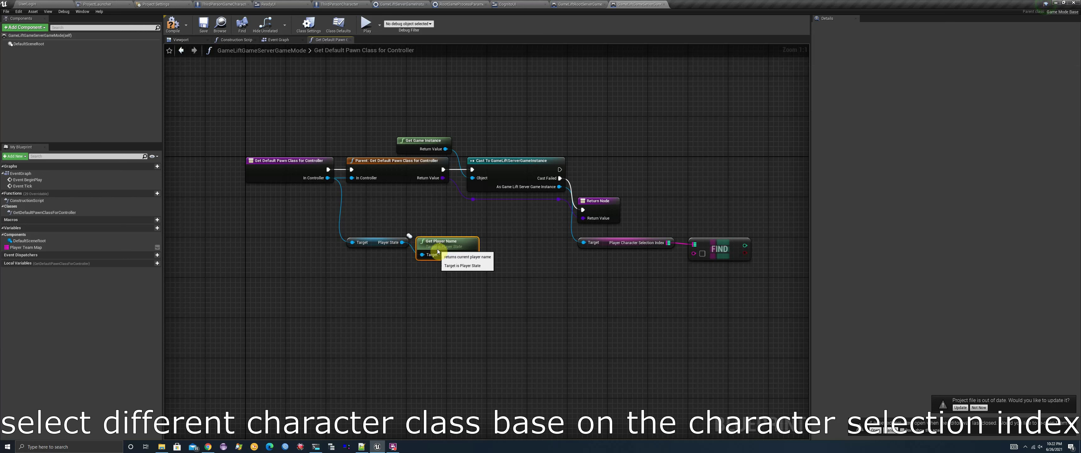
Use the player name as FIND's key, reroute the wire, and add a Branch node.
right_drag(504, 281, 386, 272)
drag(365, 246, 577, 244)
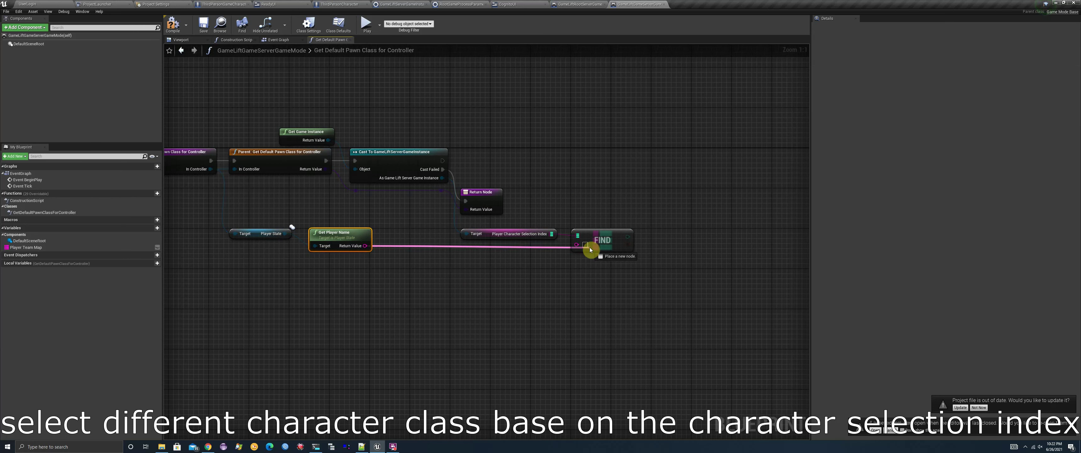
double_click(397, 247)
drag(397, 254, 558, 263)
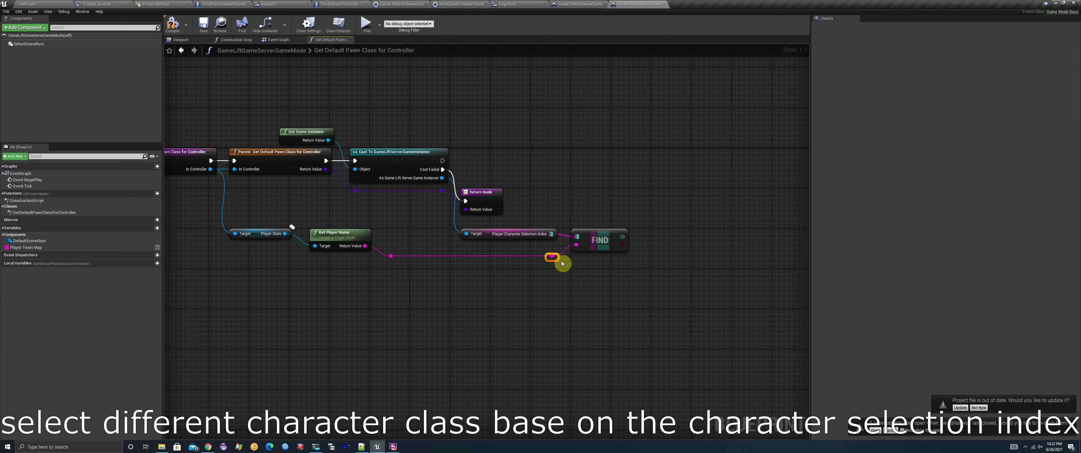
right_drag(603, 281, 505, 282)
click(562, 188)
Run the Branch after a successful cast and paste a second Return Node.
drag(595, 199, 574, 180)
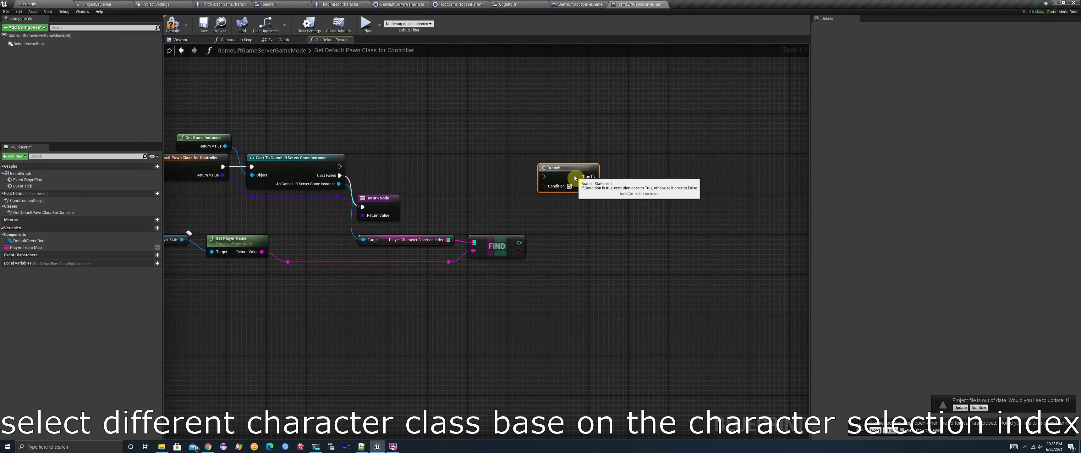
mouse_move(339, 166)
mouse_down()
mouse_move(536, 174)
mouse_move(558, 158)
mouse_move(551, 217)
mouse_move(518, 248)
mouse_up()
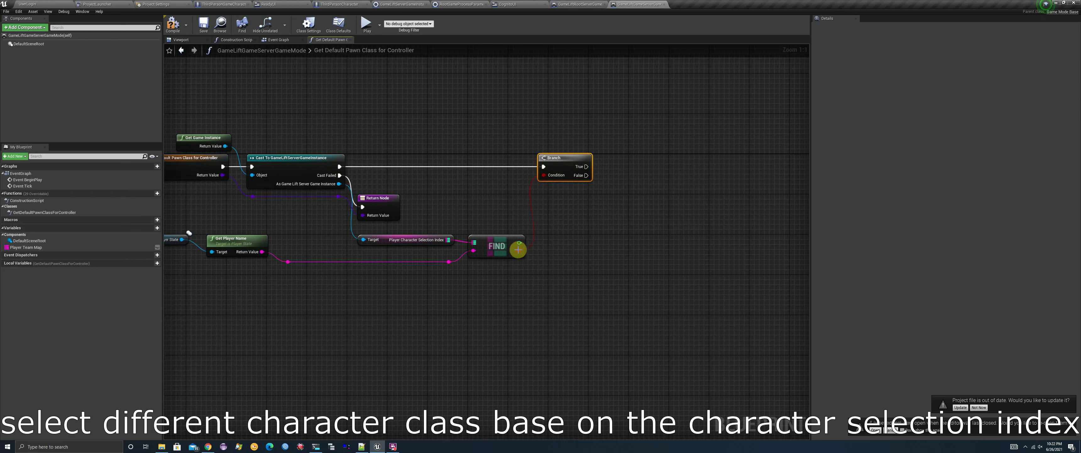
click(387, 203)
key(ctrl+c)
key(ctrl+v)
mouse_move(642, 205)
mouse_down()
mouse_move(637, 195)
mouse_move(633, 207)
mouse_up()
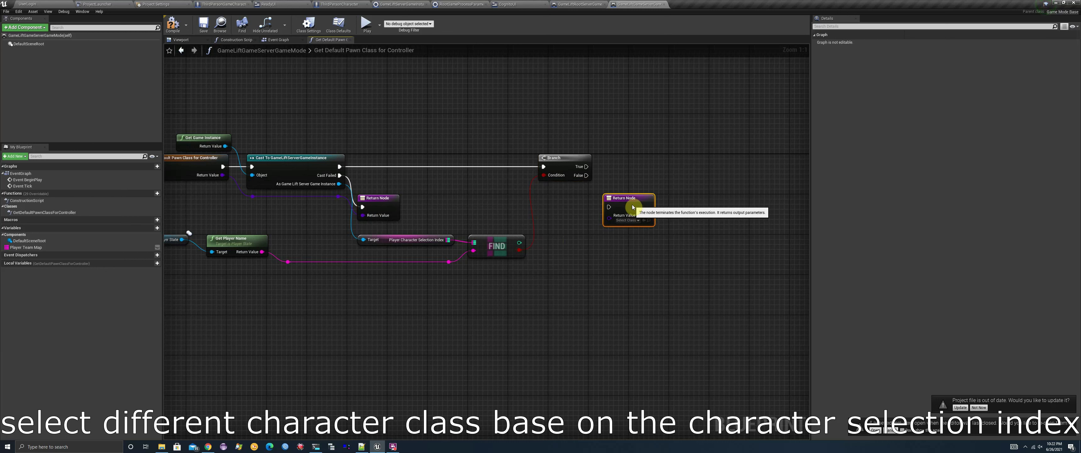
drag(632, 206, 637, 205)
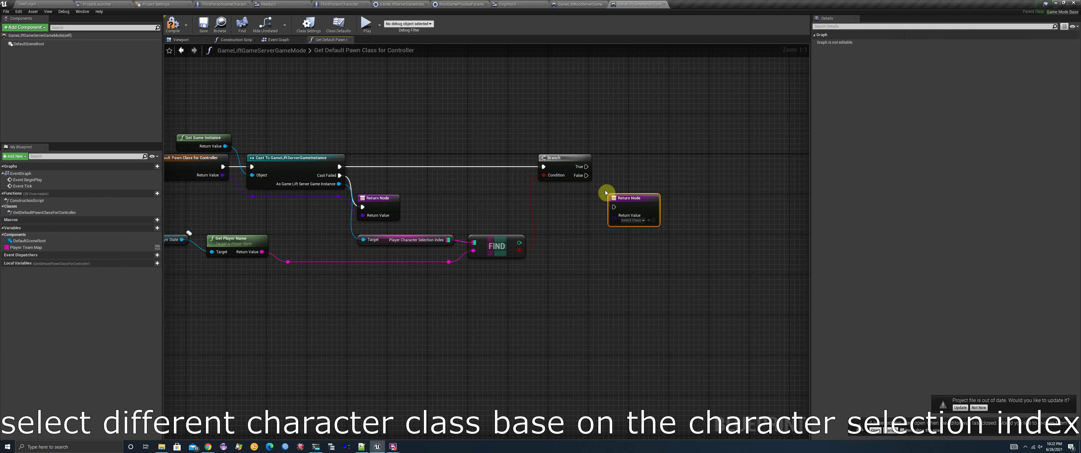
Wire Branch False and the class value into the new Return Node, with a reroute.
drag(587, 176, 614, 206)
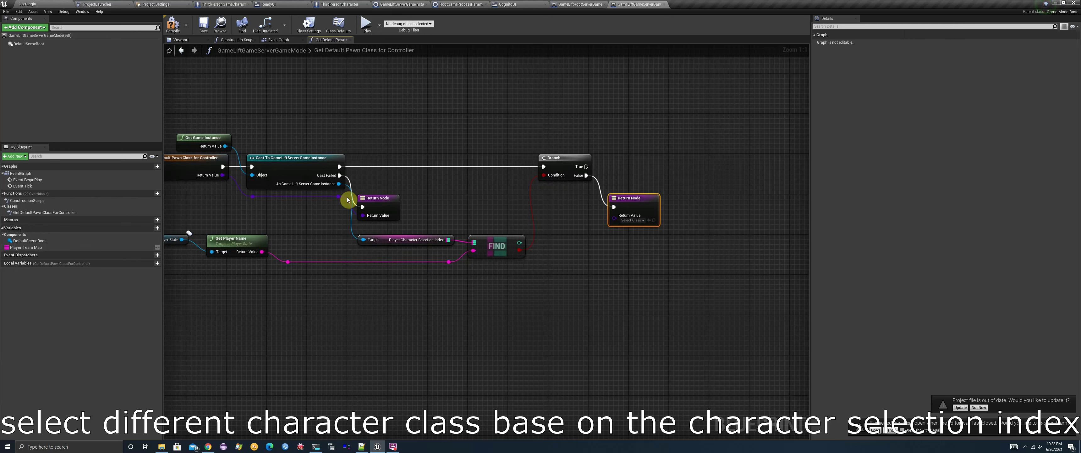
drag(340, 196, 613, 215)
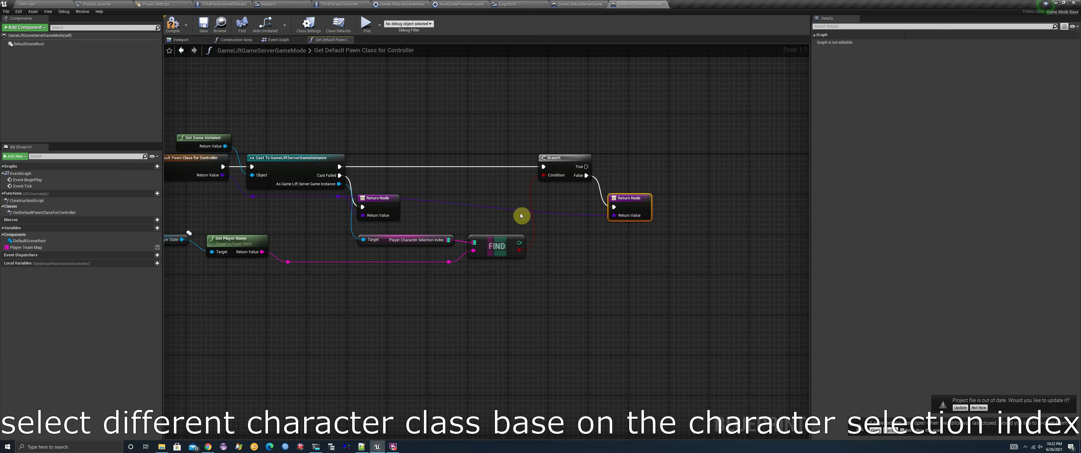
click(484, 208)
double_click(486, 207)
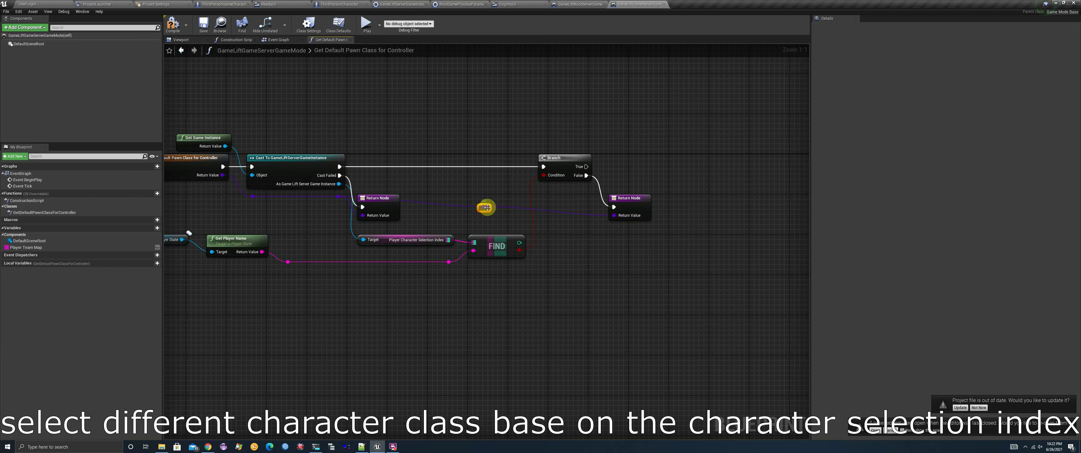
drag(490, 209, 570, 199)
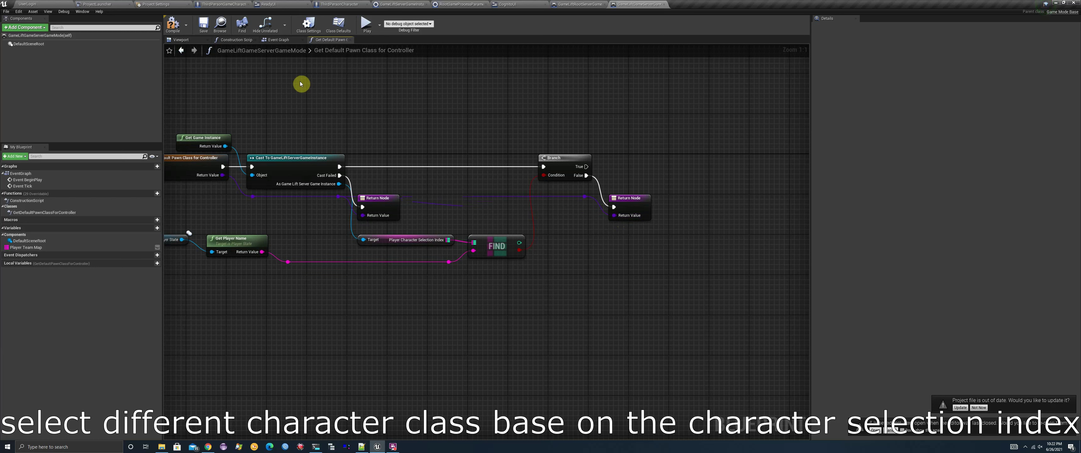
Compile the blueprint and add a new variable.
click(173, 25)
click(202, 28)
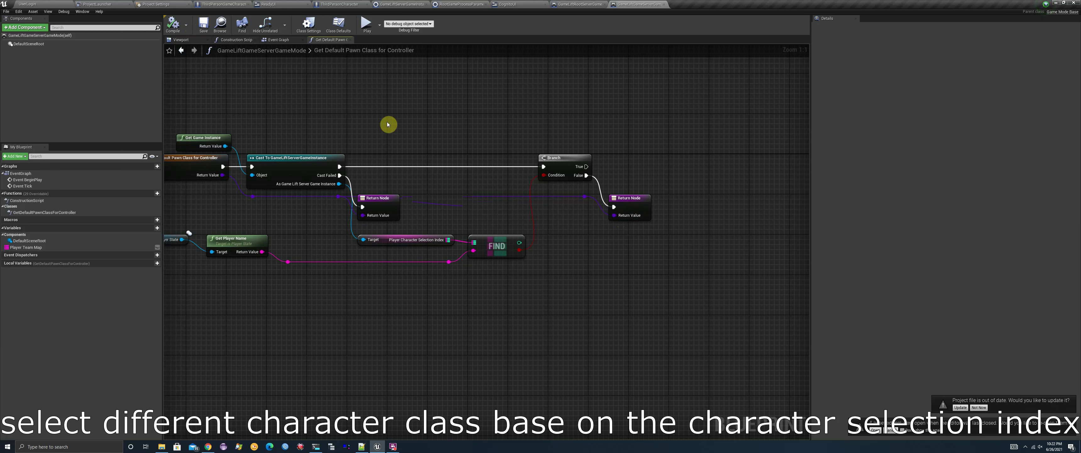
right_drag(399, 141, 374, 139)
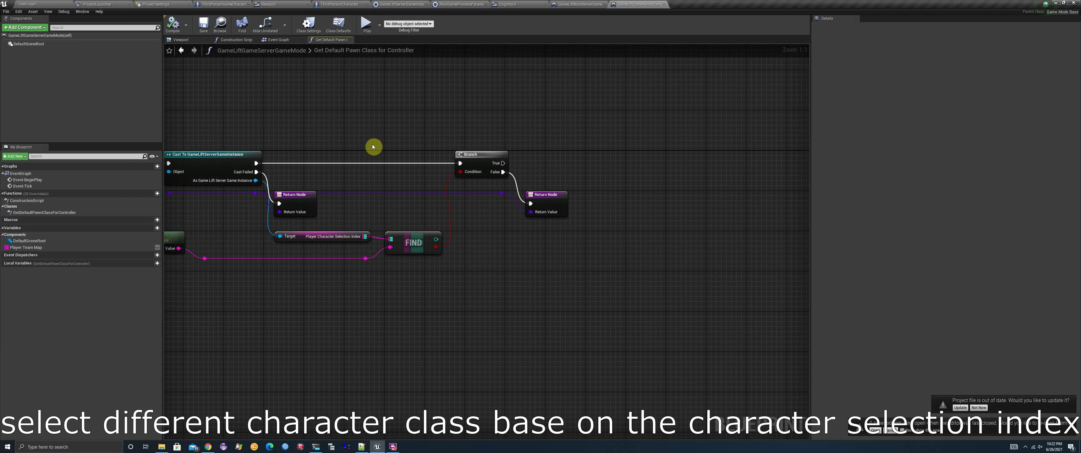
click(150, 228)
text(character class list)
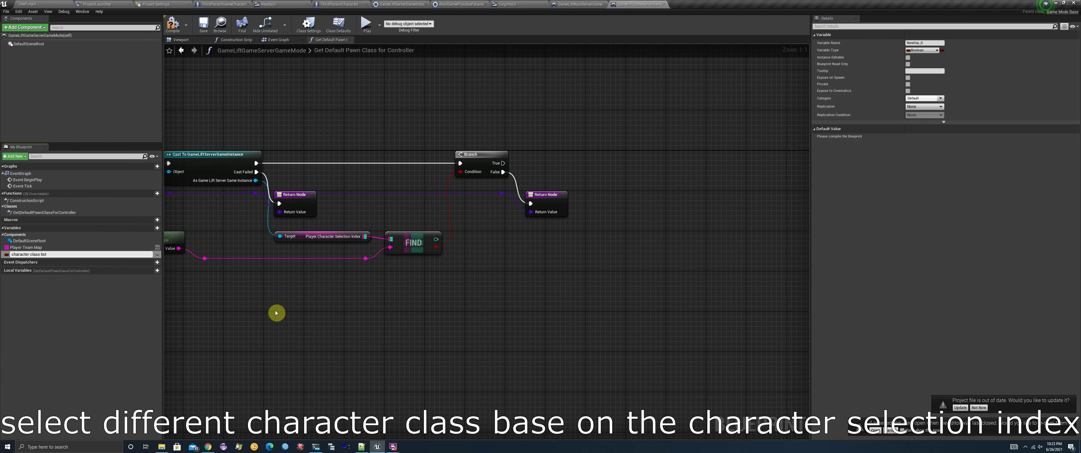
Make 'character class list' a Third Person Game Character class reference list, then compile.
key(Return)
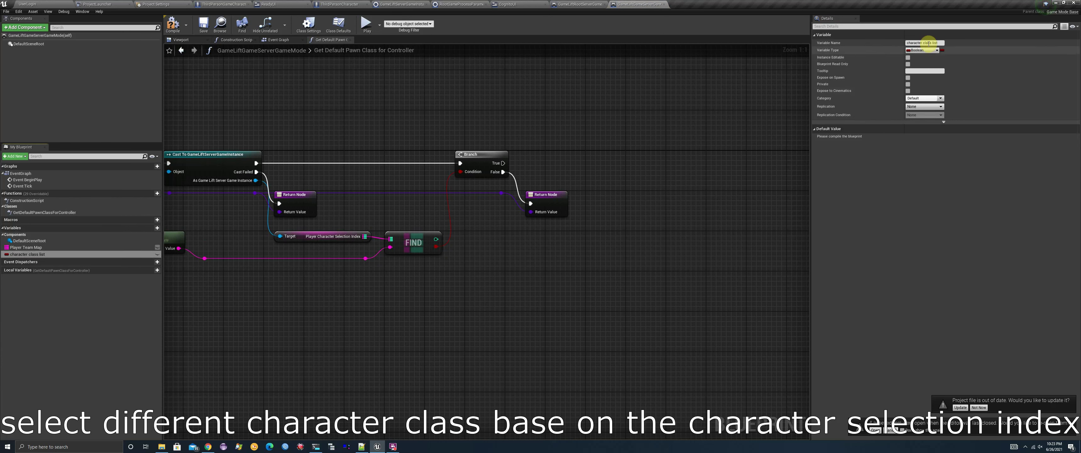
click(920, 50)
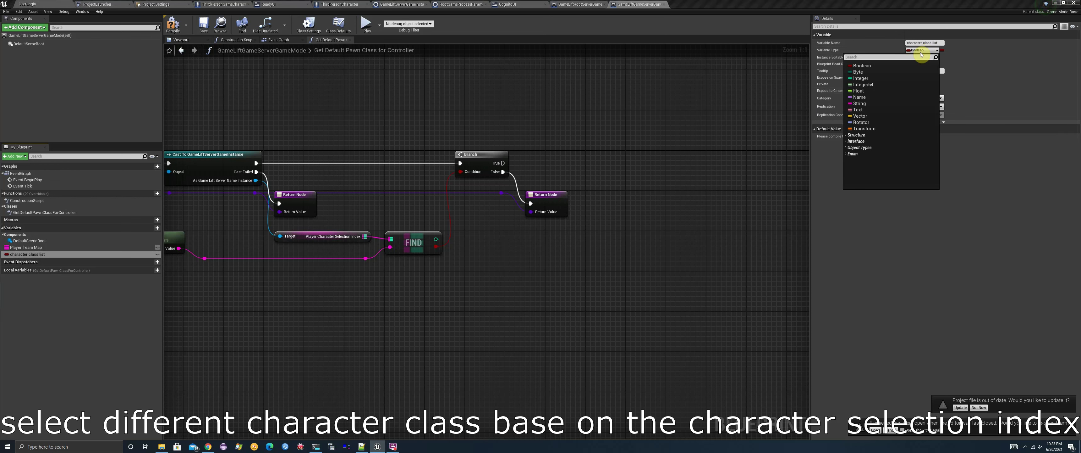
text(third)
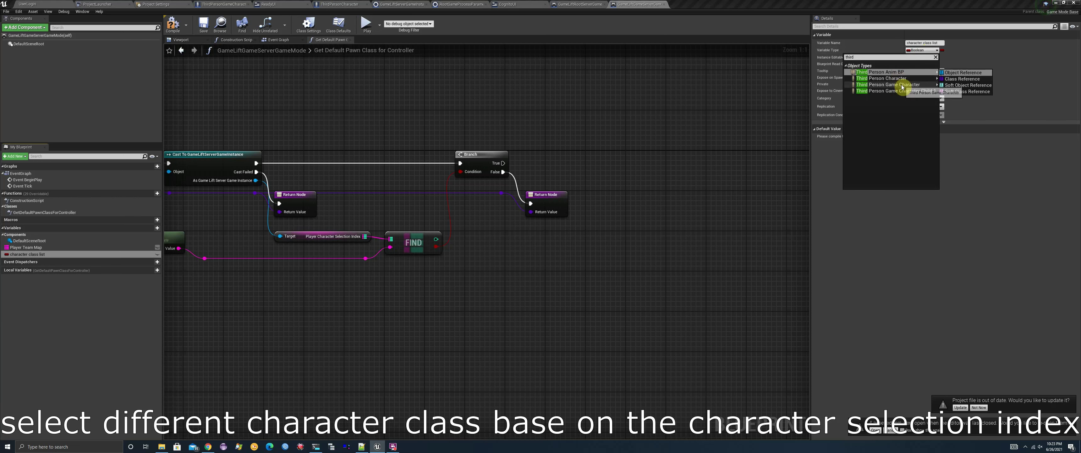
mouse_move(932, 84)
click(982, 93)
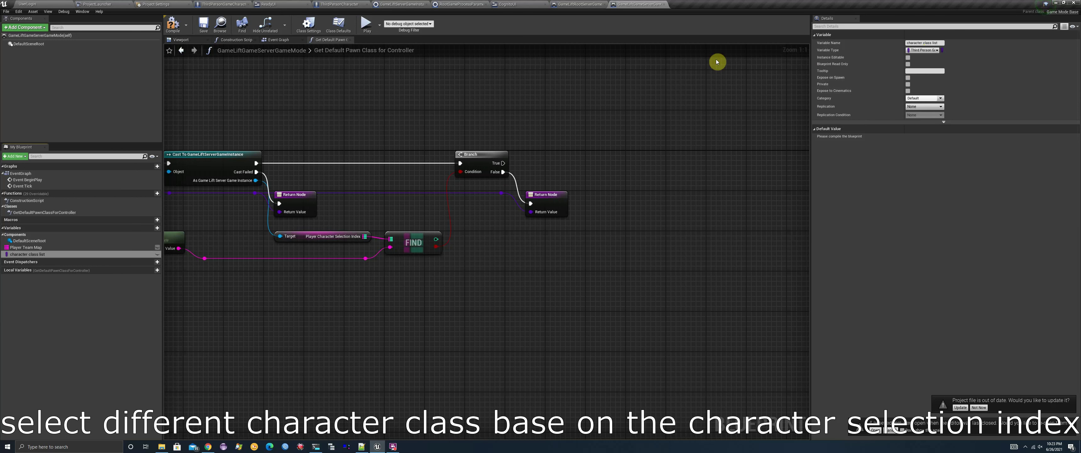
click(942, 49)
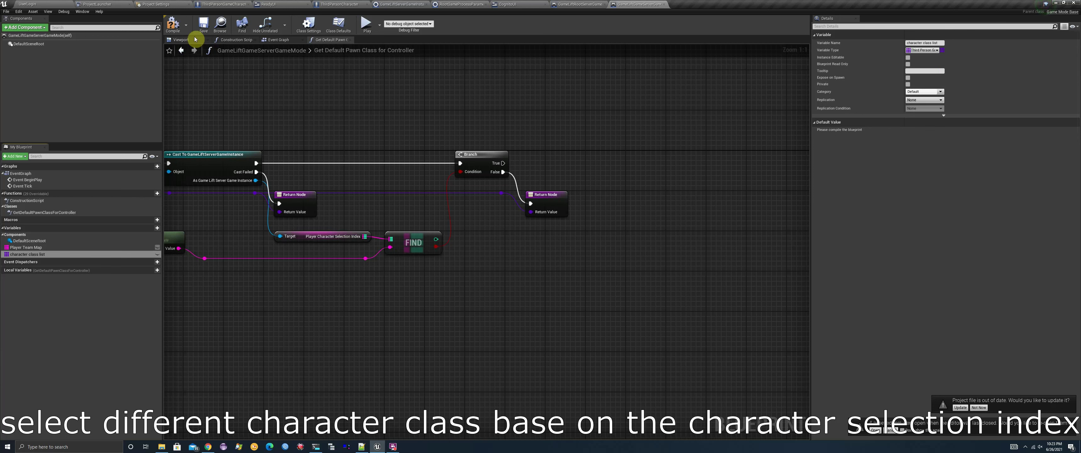
click(197, 28)
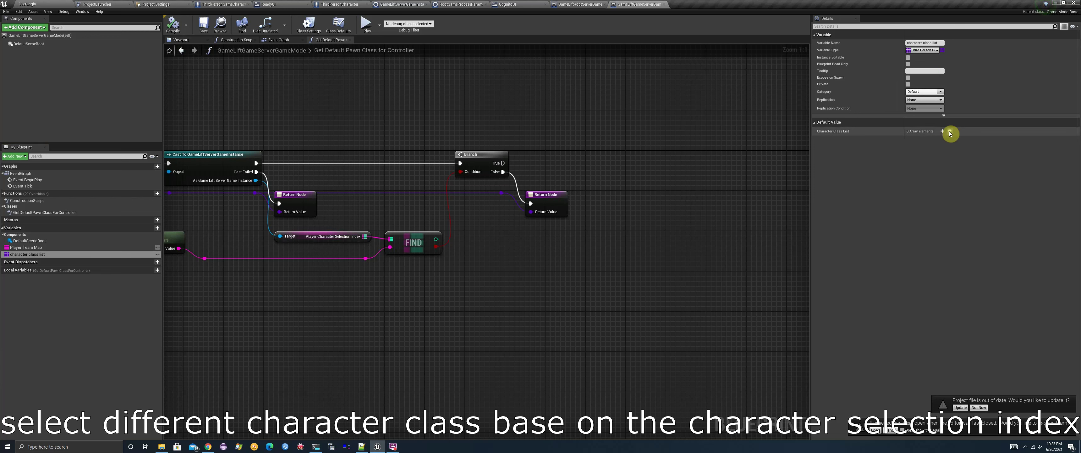
Default the list to ThirdPersonGameCharacter and ThirdPersonGameCharacter_Child_1, then compile.
click(912, 140)
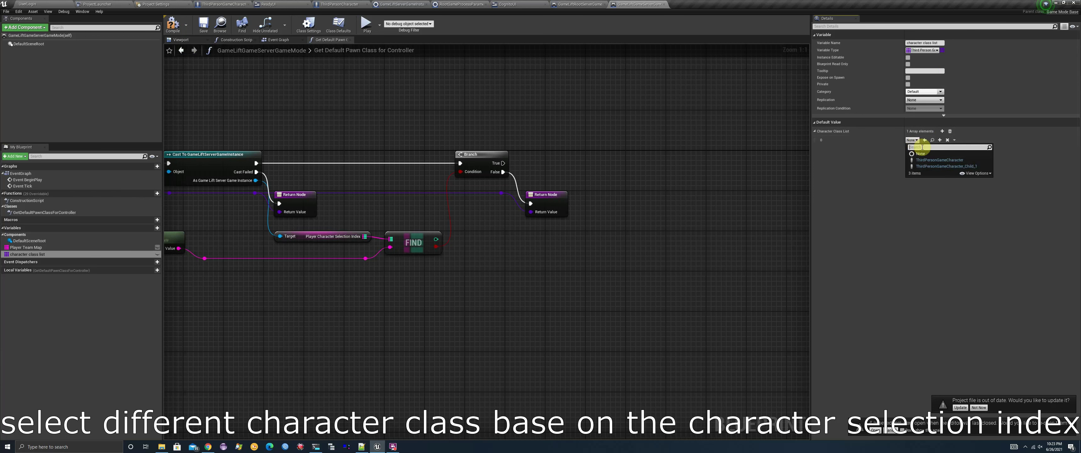
click(961, 160)
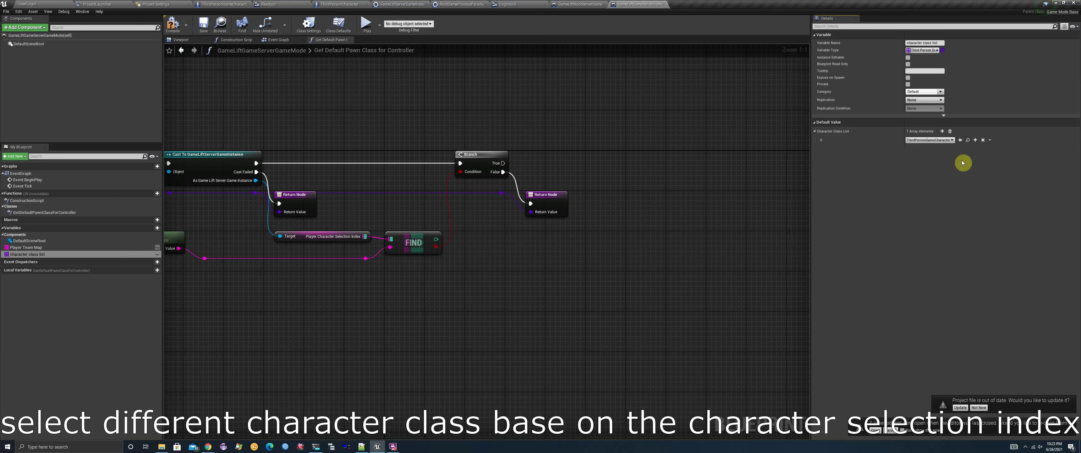
click(943, 132)
click(925, 149)
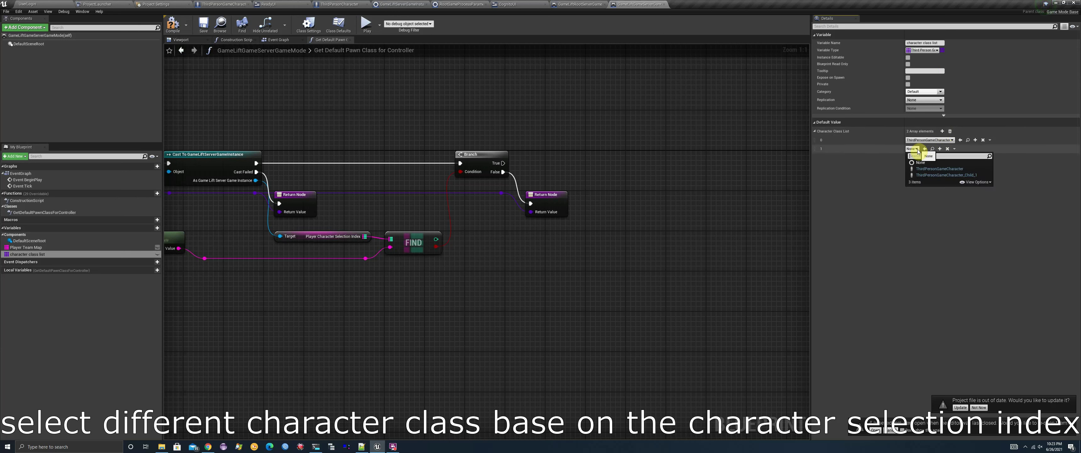
click(931, 178)
click(176, 25)
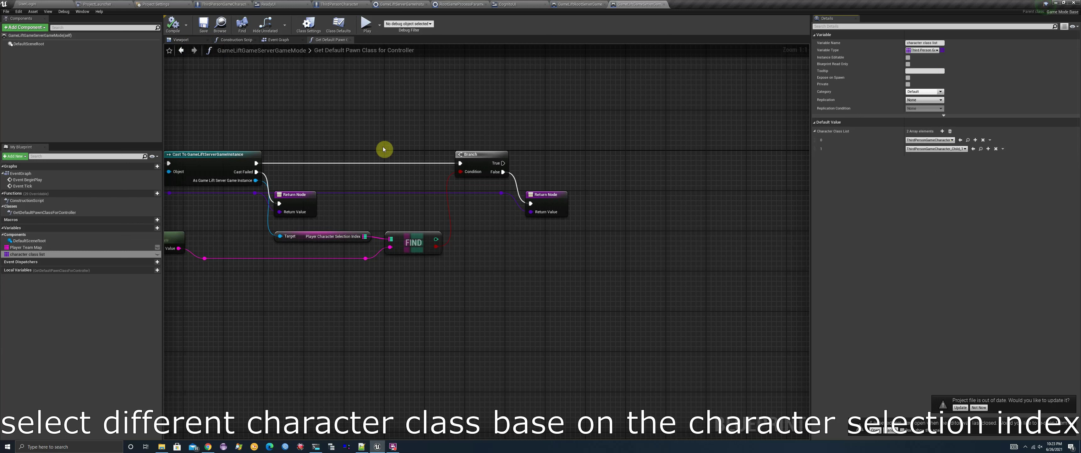
Add a Character Class List getter with an array GET indexed by FIND's result.
right_drag(435, 215, 369, 211)
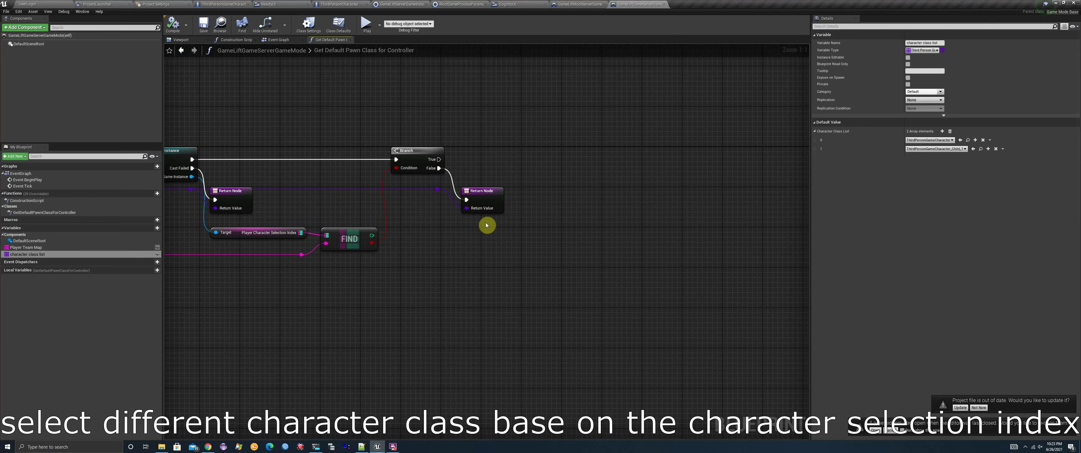
drag(65, 257, 352, 275)
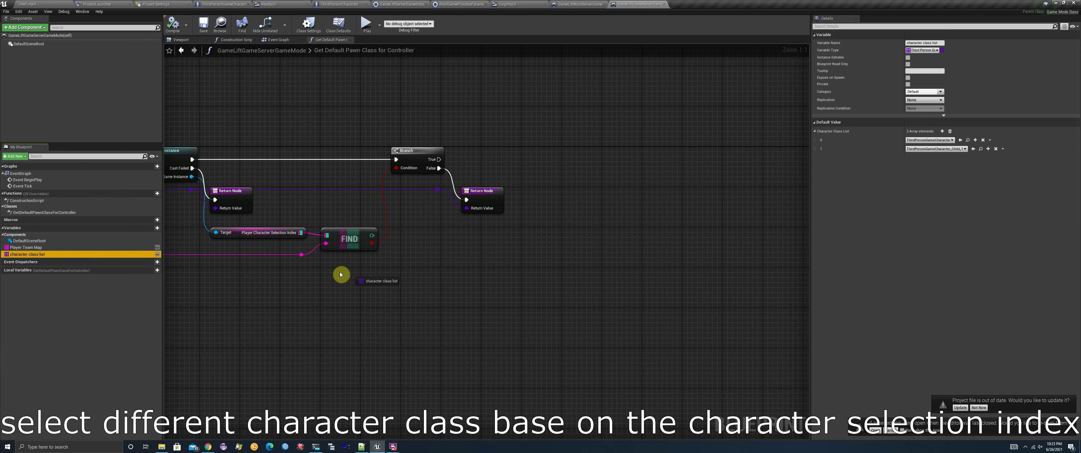
click(345, 282)
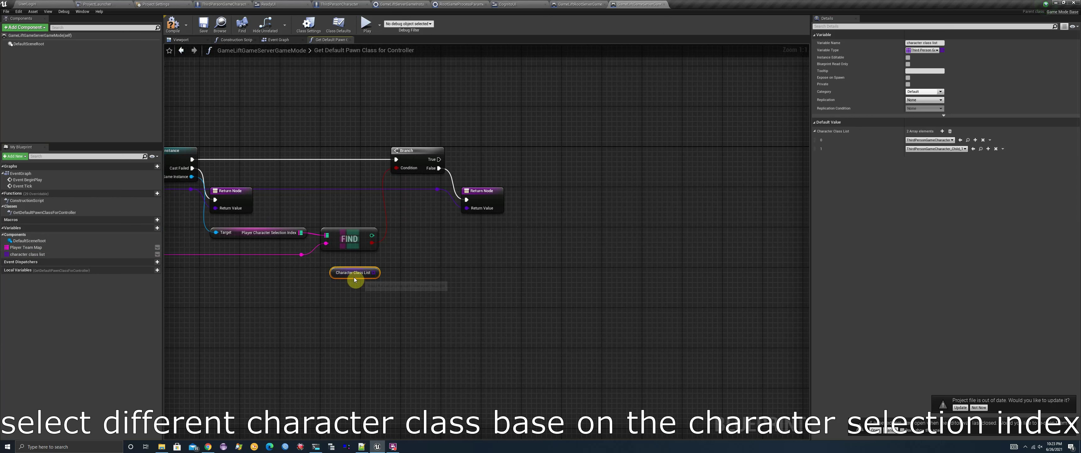
drag(371, 276, 407, 276)
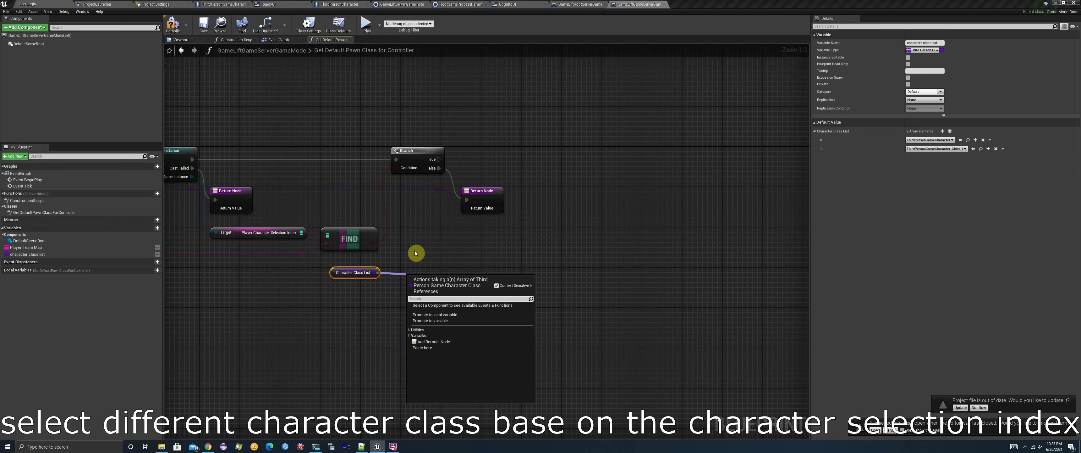
text(get)
key(Return)
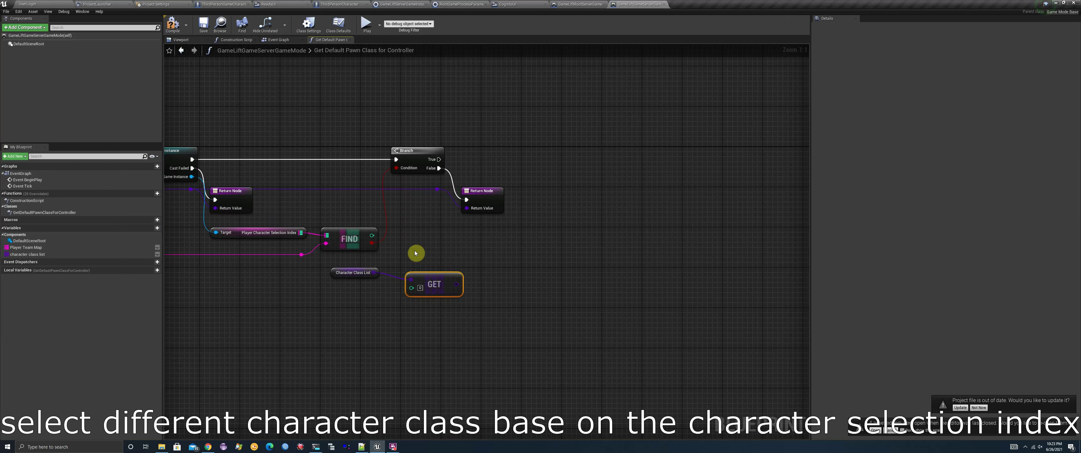
mouse_move(416, 283)
mouse_down()
mouse_move(400, 248)
mouse_move(393, 253)
mouse_up()
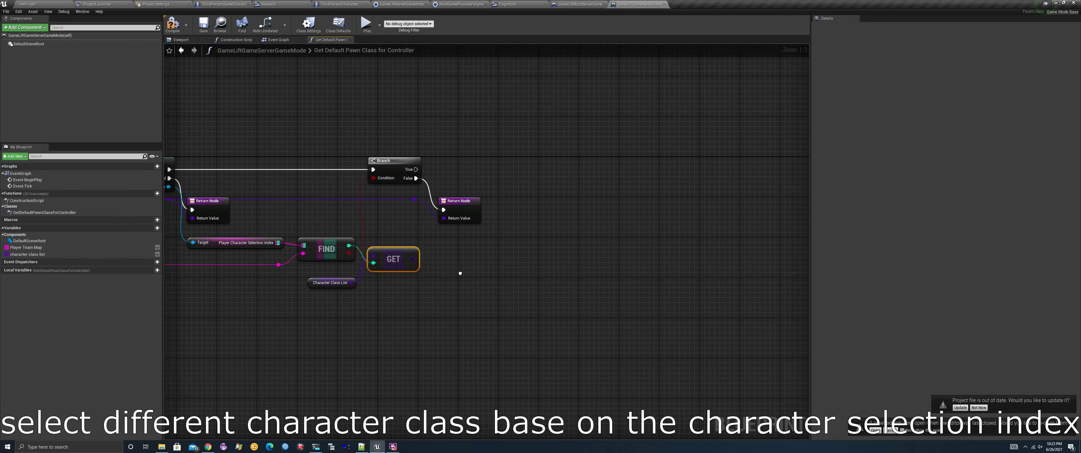
right_drag(441, 248, 367, 274)
Check the GET result with Is Valid Class.
drag(366, 273, 392, 269)
text(is va)
key(Return)
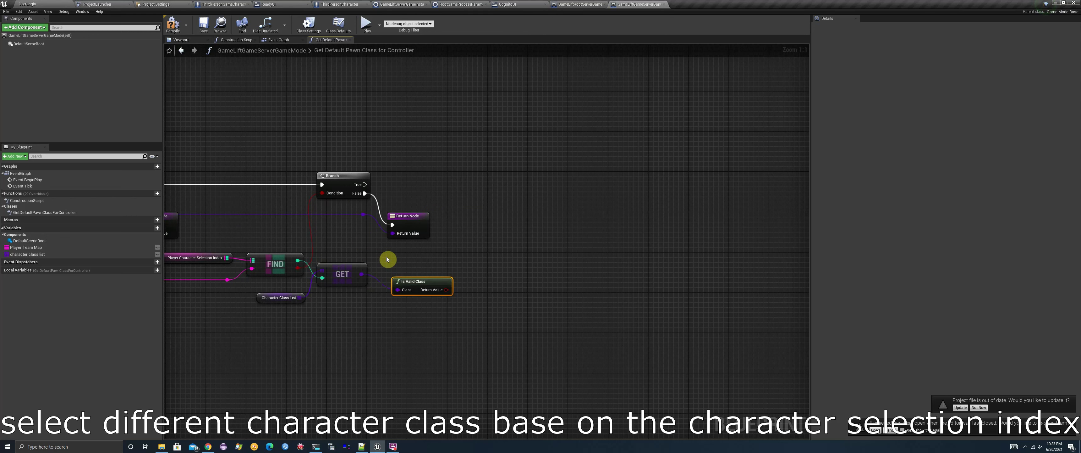
drag(402, 280, 388, 254)
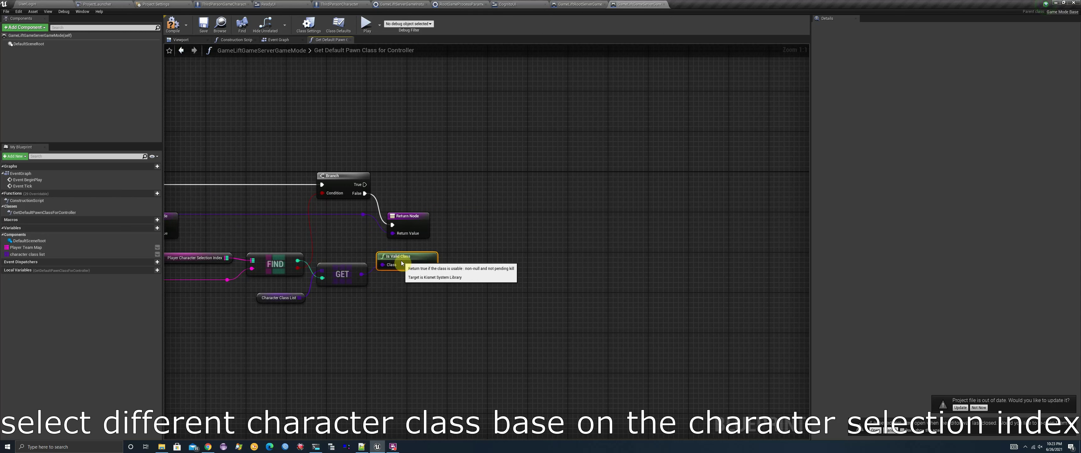
Add a second Branch driven from the first Branch's True output.
right_drag(460, 273, 413, 285)
click(407, 196)
drag(433, 200, 429, 190)
mouse_move(318, 198)
mouse_down()
mouse_move(409, 202)
mouse_move(384, 277)
mouse_up()
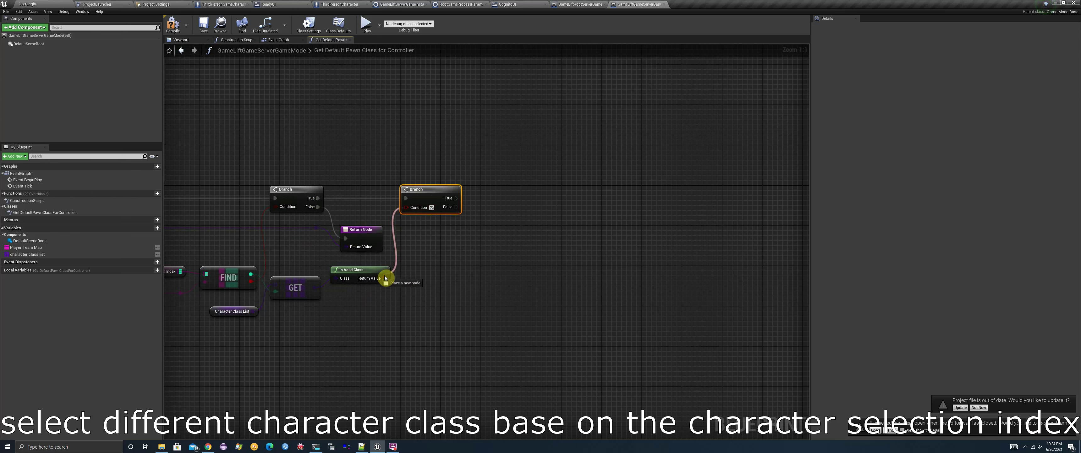
Paste a Return Node for the failed check, feeding it a class value through a reroute.
click(361, 237)
key(ctrl+c)
key(ctrl+v)
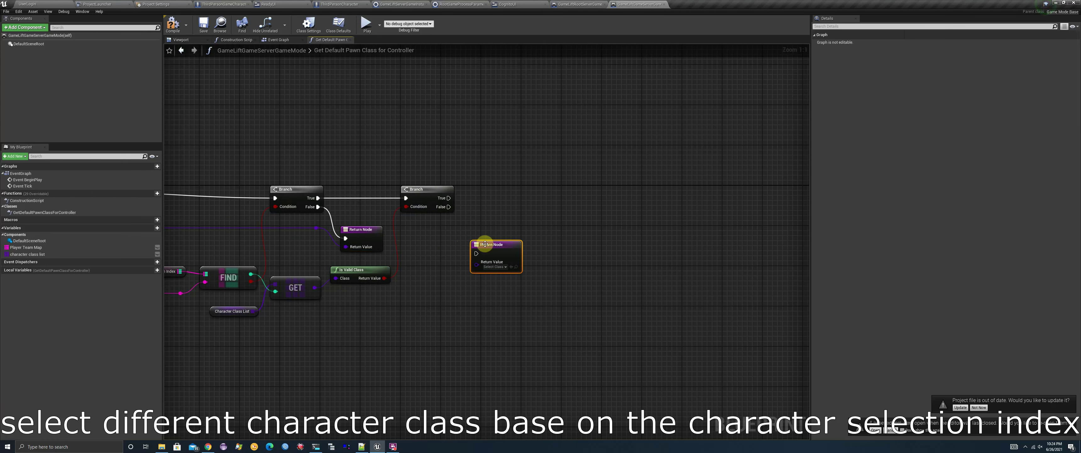
drag(486, 239, 481, 239)
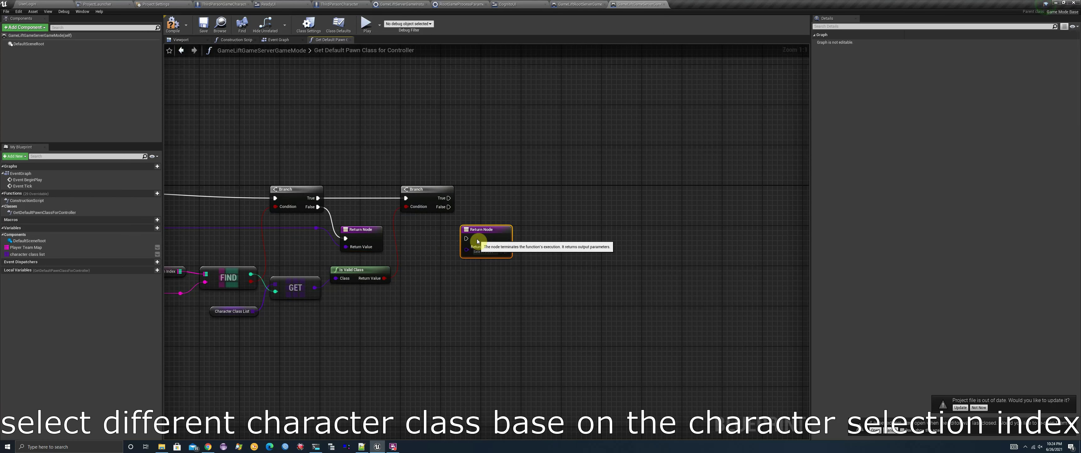
key(ctrl+z)
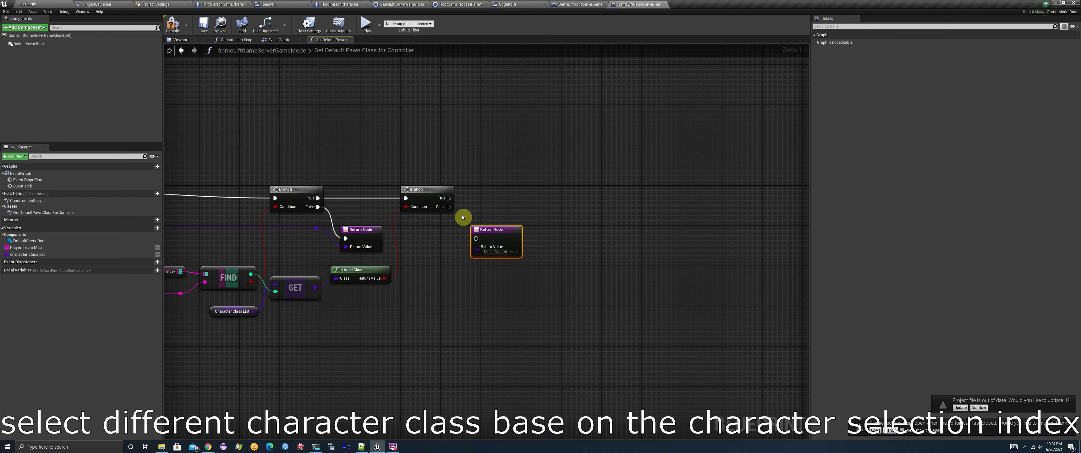
drag(449, 207, 476, 239)
drag(316, 227, 476, 246)
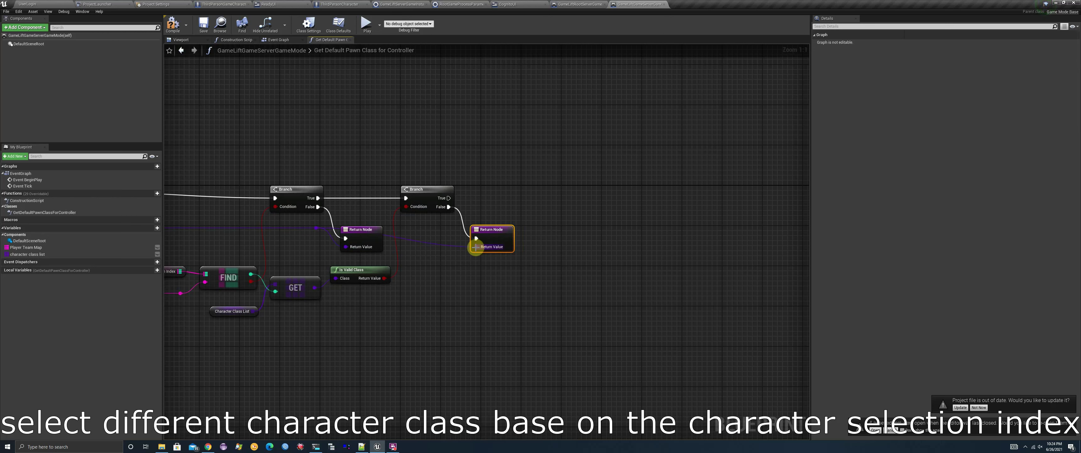
double_click(449, 245)
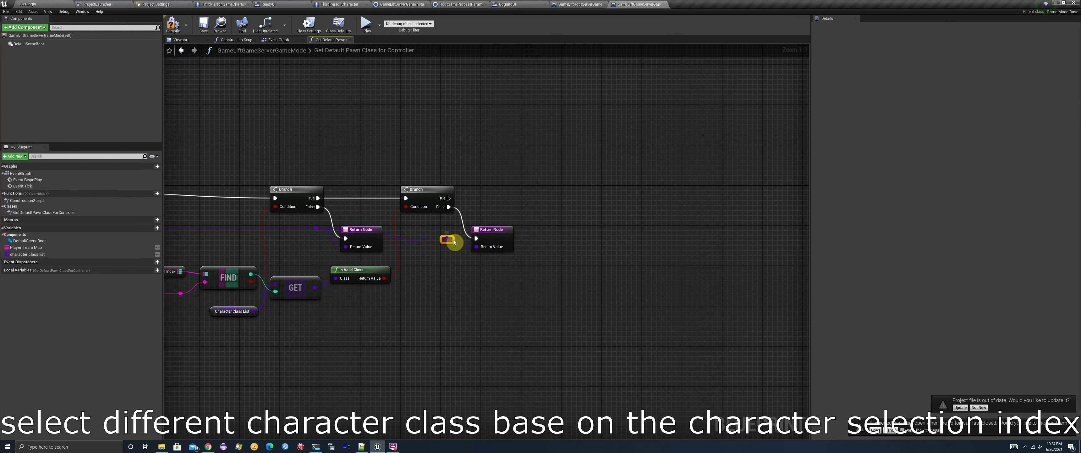
Duplicate the Return Node and run it from the second Branch's True output.
right_drag(447, 270, 586, 273)
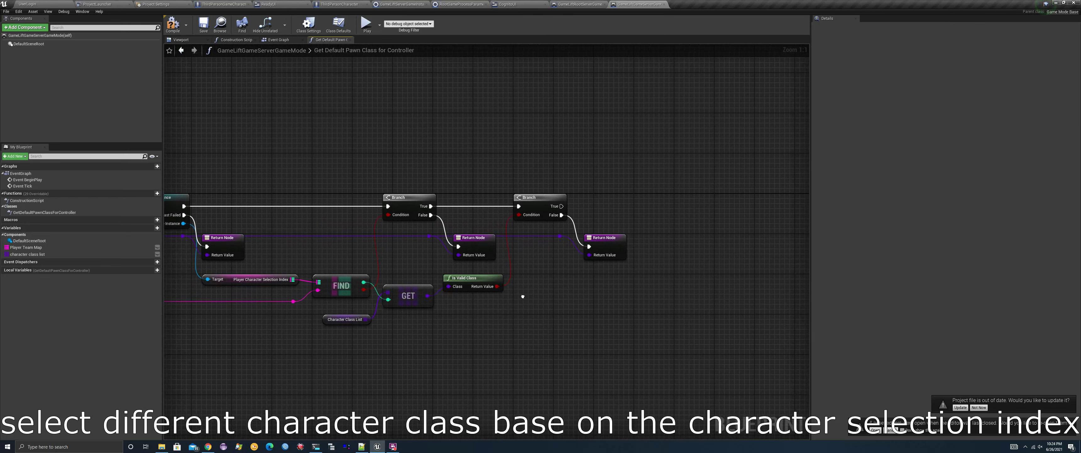
right_drag(508, 295, 466, 302)
click(590, 241)
key(ctrl+c)
key(ctrl+v)
mouse_move(581, 209)
mouse_down()
mouse_move(581, 199)
mouse_move(575, 210)
mouse_up()
right_drag(600, 259, 724, 246)
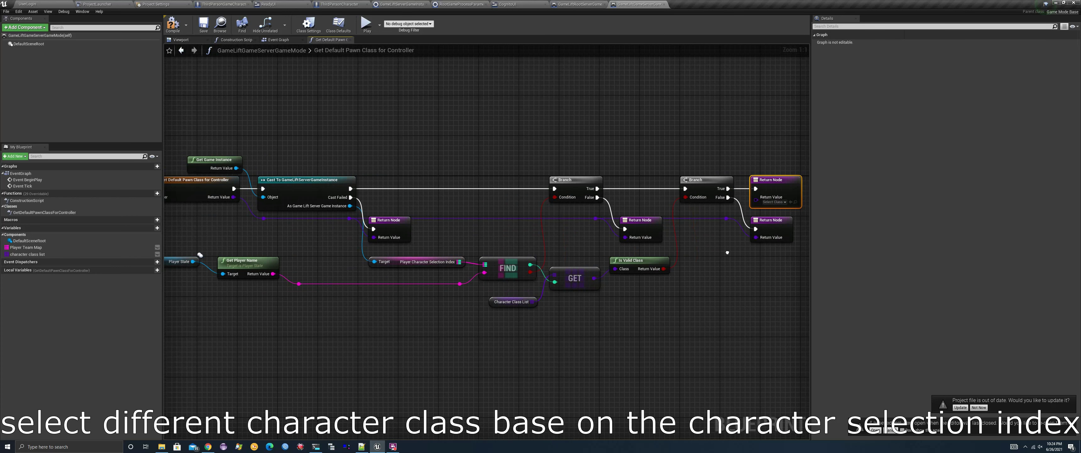
Route GET's output wire through a reroute point placed below the nodes.
click(425, 309)
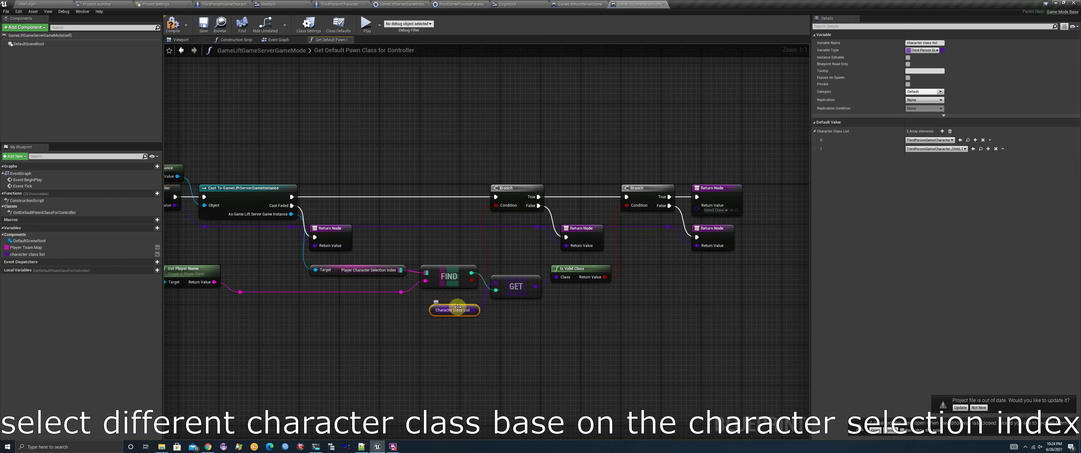
right_drag(549, 298, 418, 294)
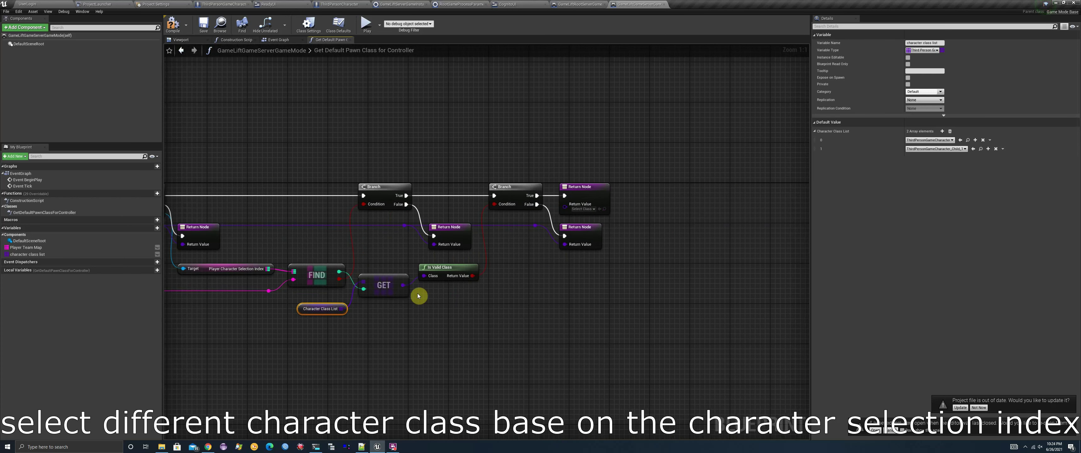
mouse_move(403, 286)
mouse_down()
mouse_move(558, 279)
mouse_move(565, 205)
mouse_up()
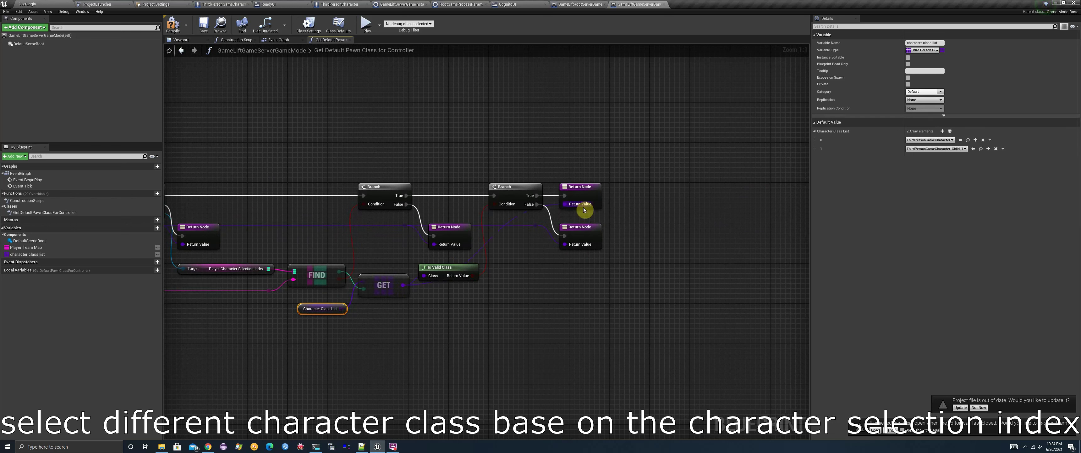
double_click(493, 238)
mouse_move(493, 238)
mouse_down()
mouse_move(436, 300)
mouse_move(531, 303)
mouse_up()
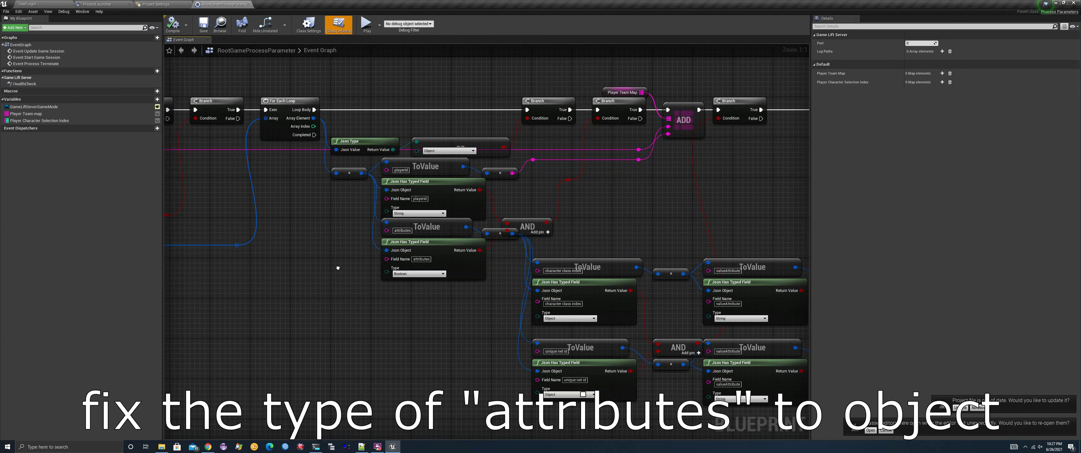
Change the attributes Json Has Typed Field check's type from Boolean to Object.
right_drag(338, 268, 320, 242)
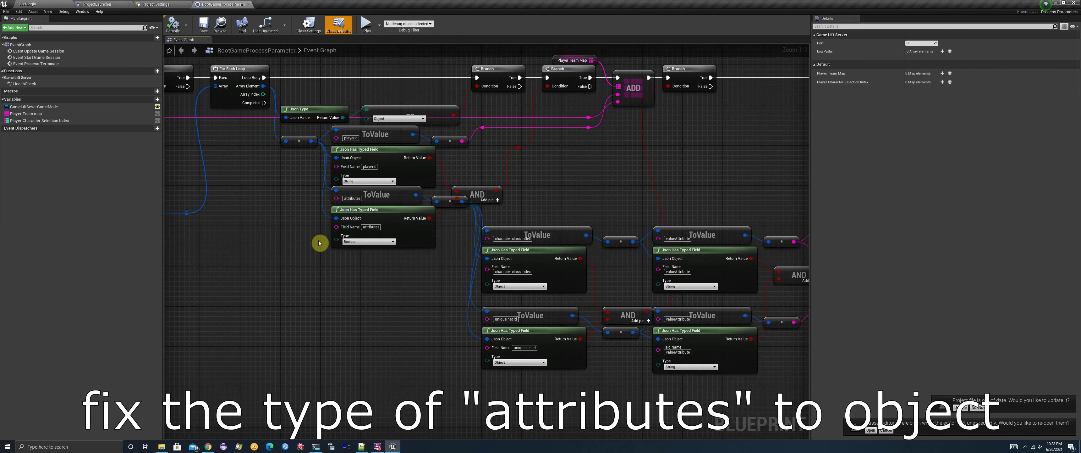
right_drag(633, 330, 530, 342)
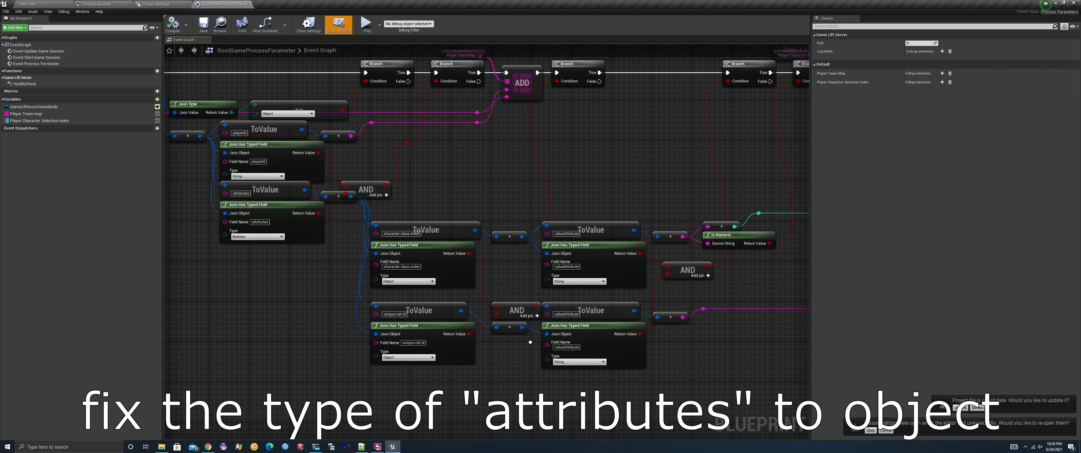
click(469, 357)
click(615, 279)
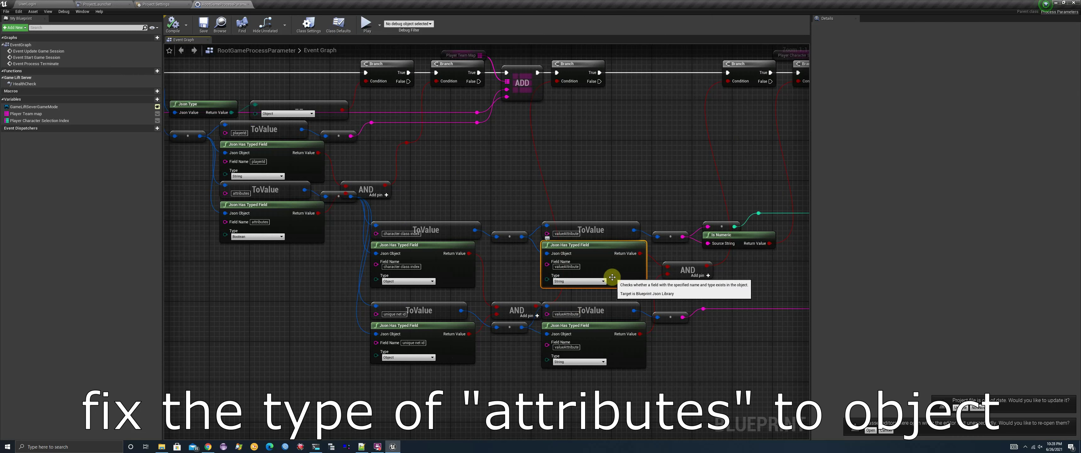
click(447, 285)
right_drag(316, 299, 358, 317)
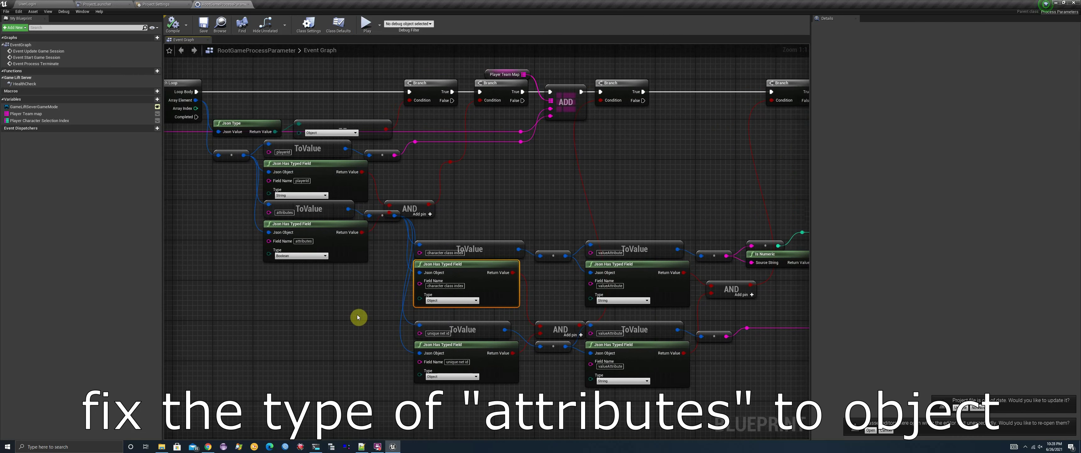
click(310, 256)
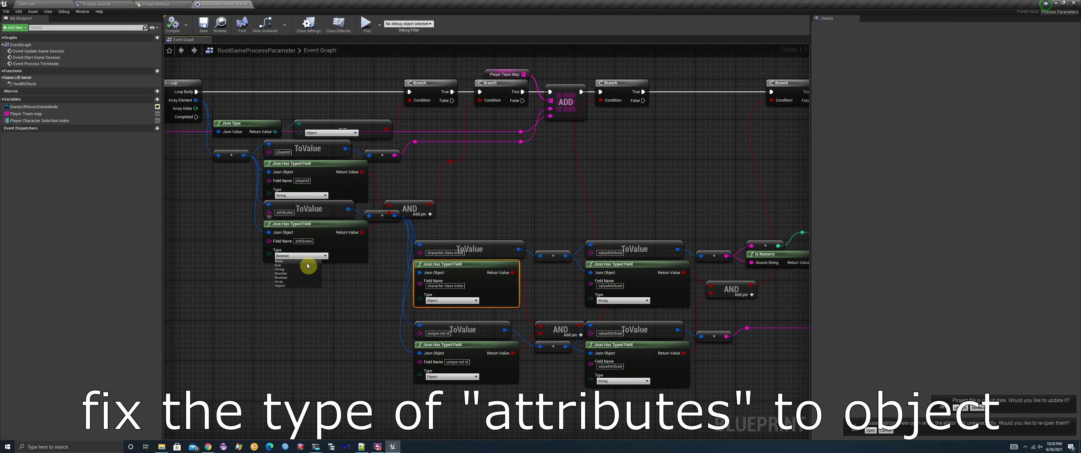
click(296, 288)
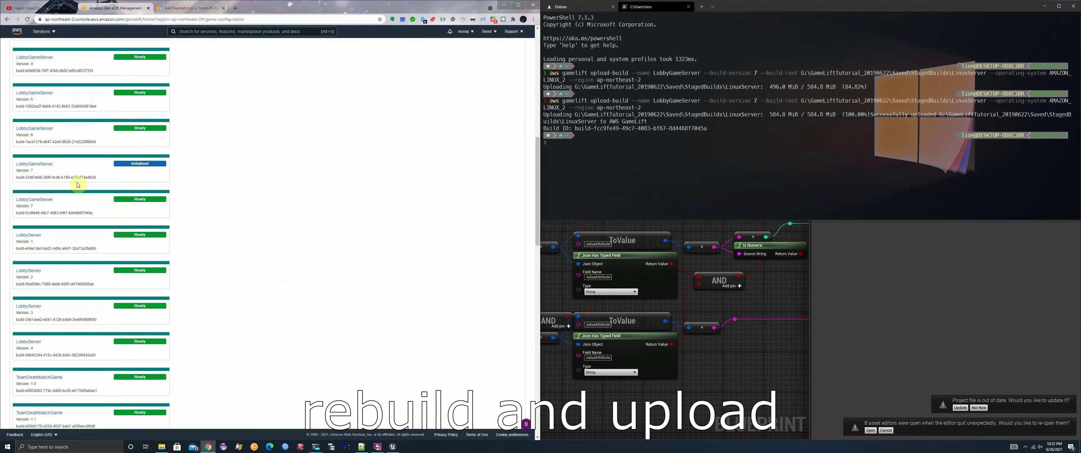
Create a fleet named Lobby as Spot, with a Generated certificate and the LobbyGameServer 7 build.
click(200, 161)
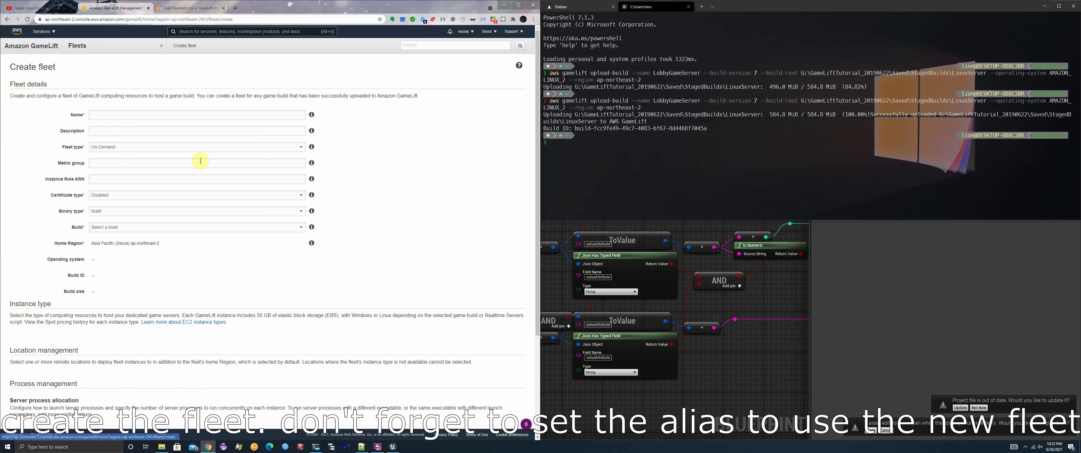
click(110, 111)
text(Lobby)
click(103, 128)
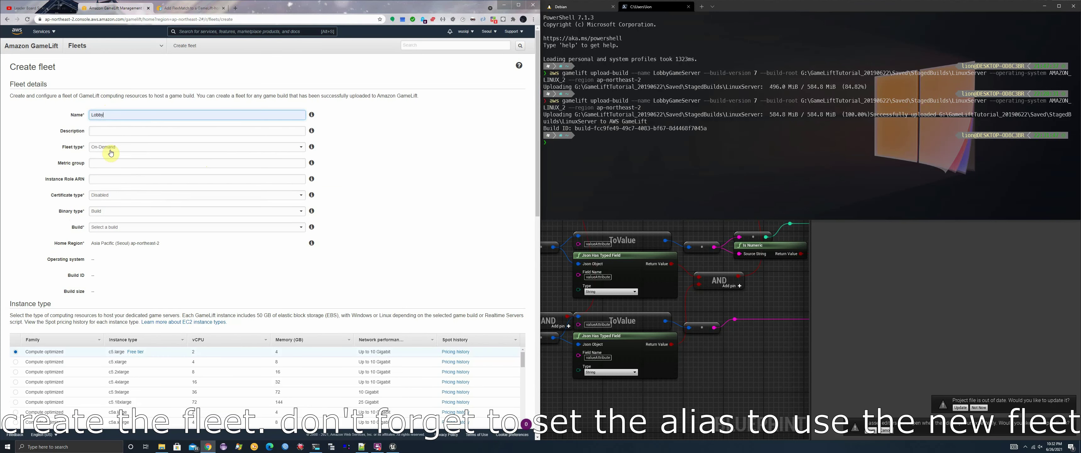
click(110, 149)
click(105, 167)
click(103, 195)
click(103, 218)
click(104, 226)
click(111, 241)
Scroll down the fleet form and bring the StagedBuilds folder window into view.
scroll(143, 273, down, 5)
scroll(152, 283, down, 2)
scroll(149, 327, down, 1)
scroll(145, 371, down, 2)
scroll(144, 373, down, 1)
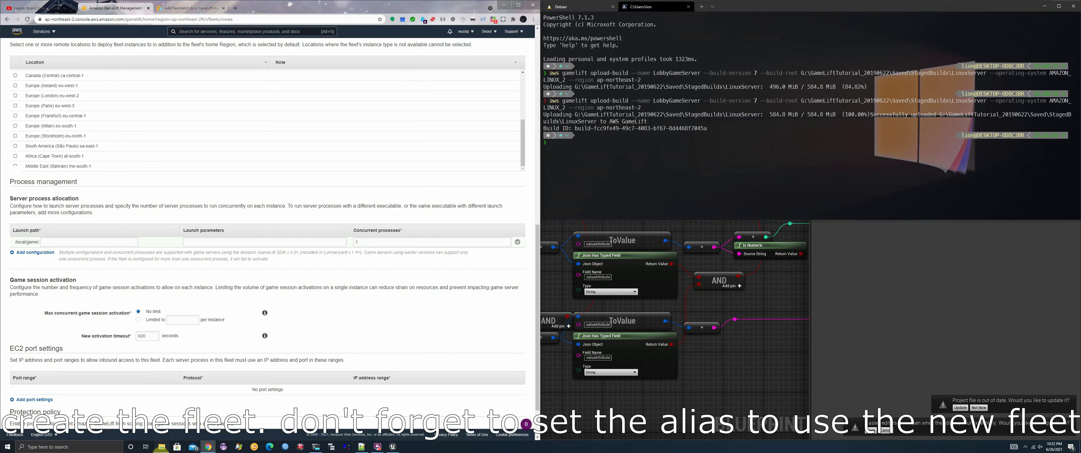
click(162, 446)
Browse the staged Linux server build down to Binaries/Linux, then return to StagedBuilds.
double_click(635, 293)
double_click(633, 299)
double_click(628, 294)
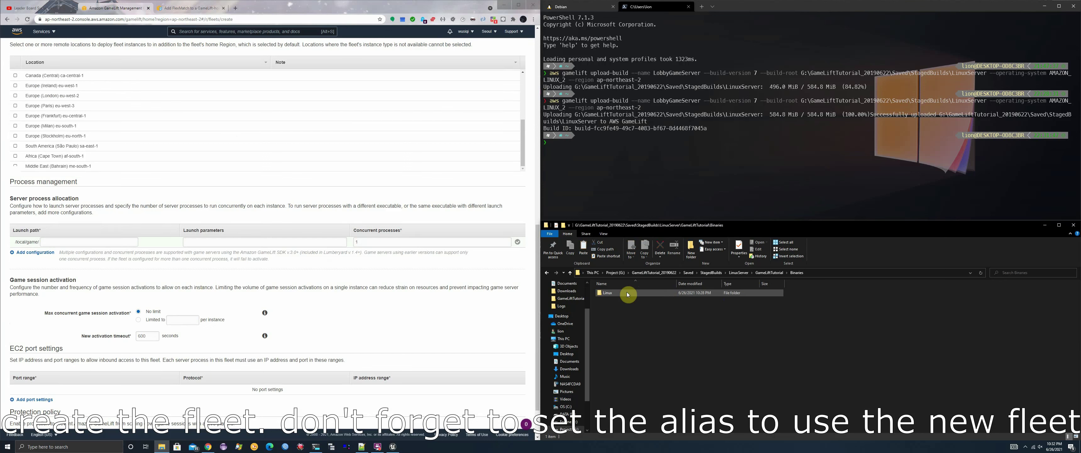
double_click(625, 293)
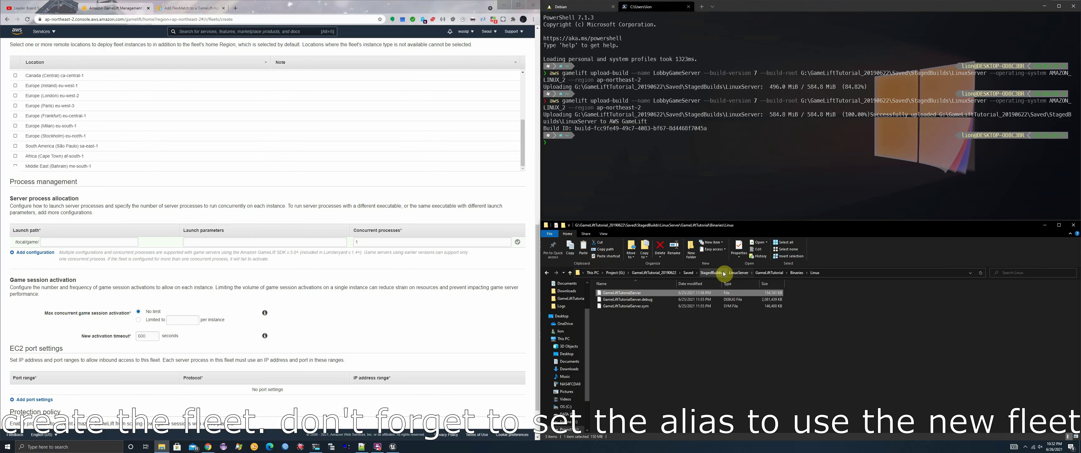
click(714, 273)
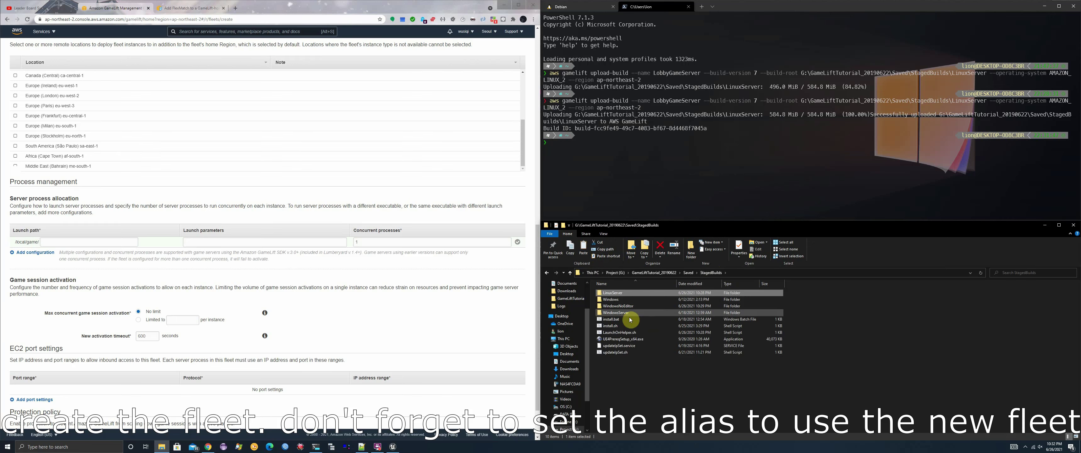
Copy the server path from LaunchOnHelper.sh into the fleet's launch path with 20 concurrent processes.
right_click(626, 333)
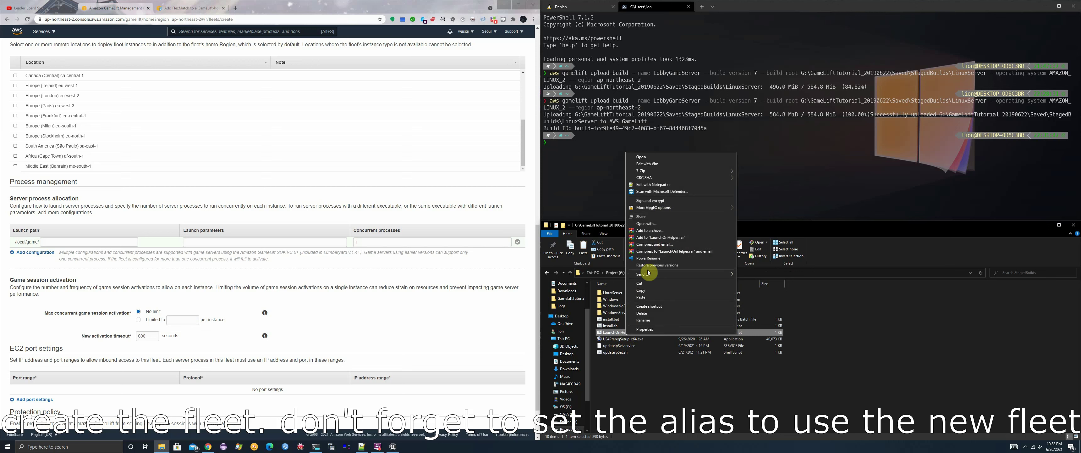
click(654, 184)
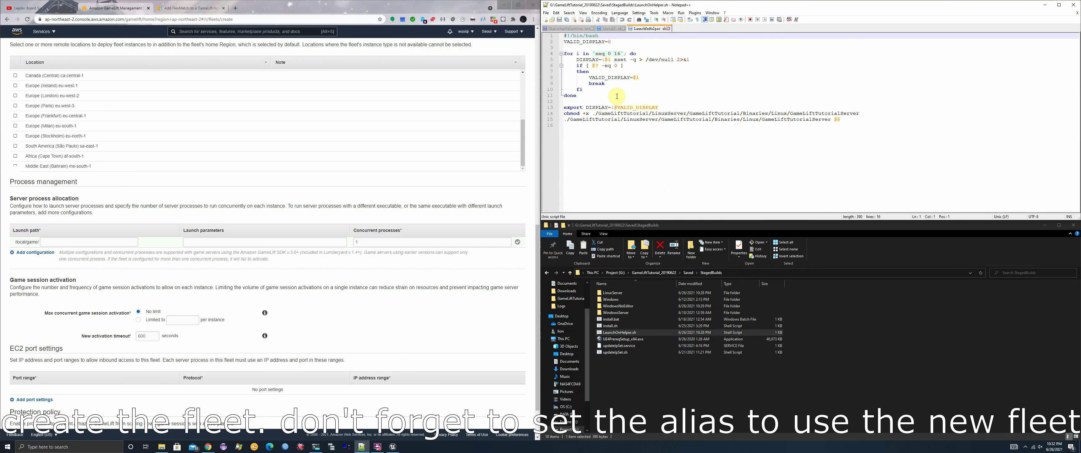
drag(688, 113, 869, 113)
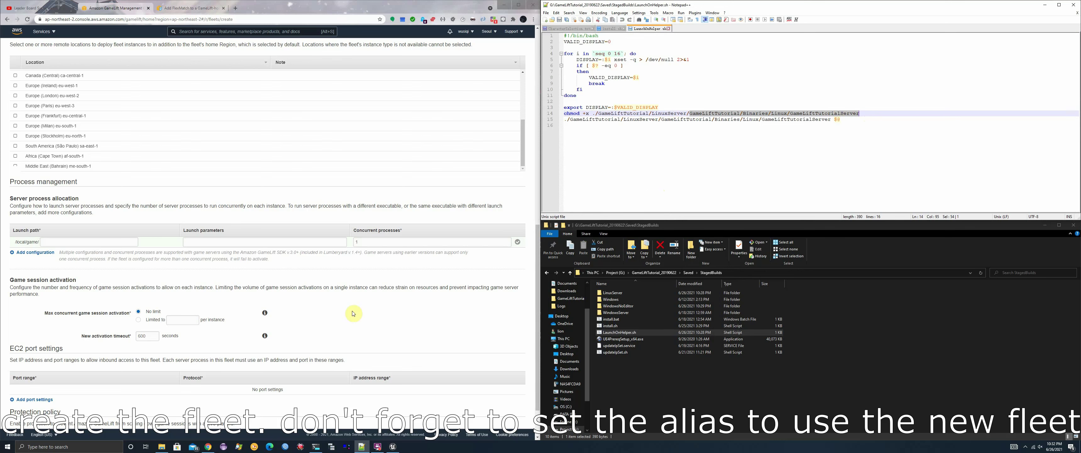
click(101, 241)
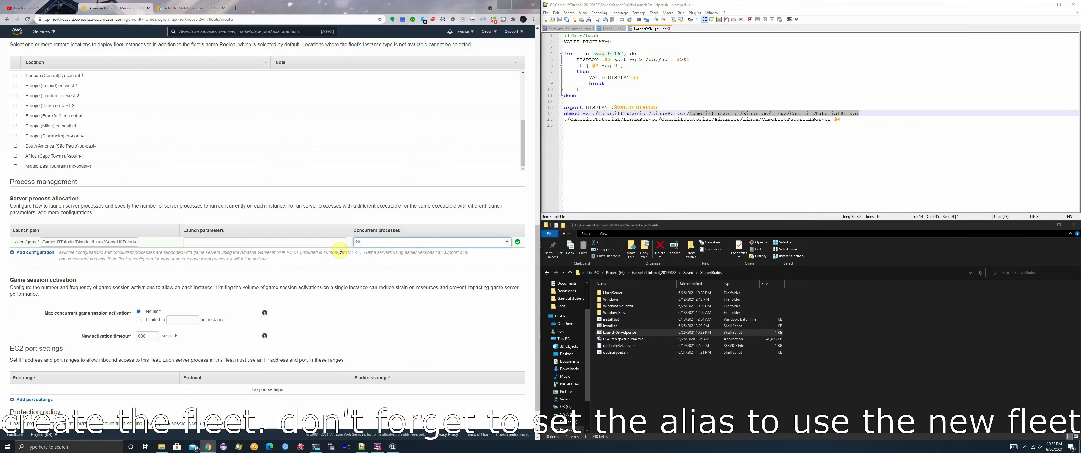
click(518, 244)
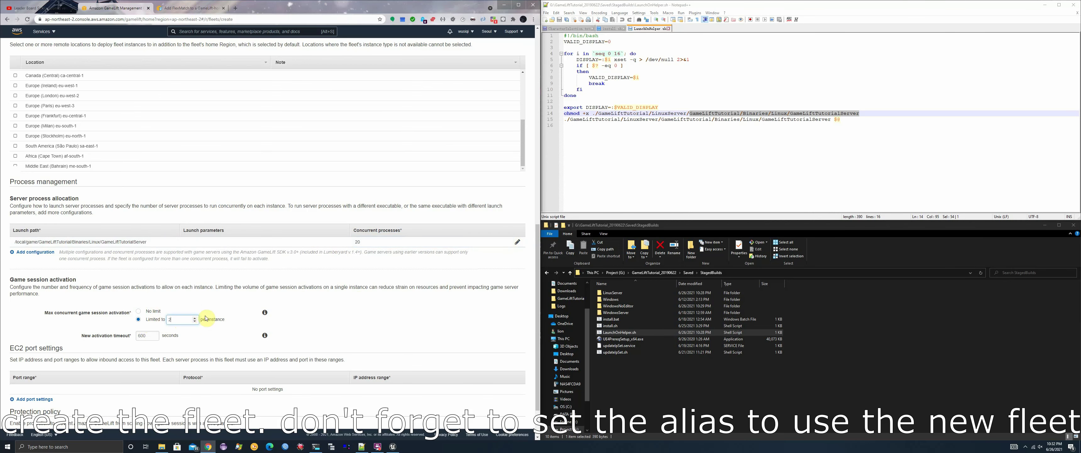
Add fleet port rules 22 TCP and 7777-7796 UDP, both open to 0.0.0.0/0.
double_click(35, 398)
text(22)
key(Tab)
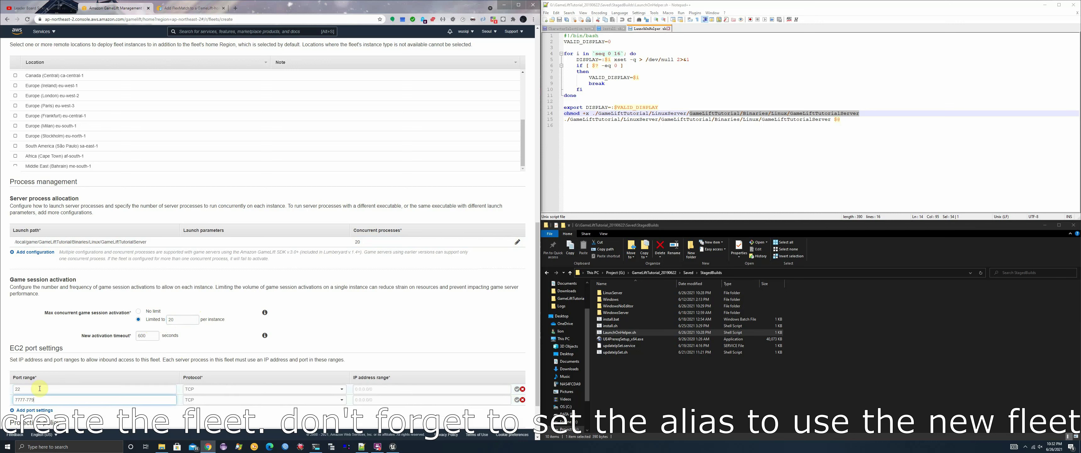
click(213, 401)
click(213, 418)
click(404, 388)
text(0.0.0.0/0)
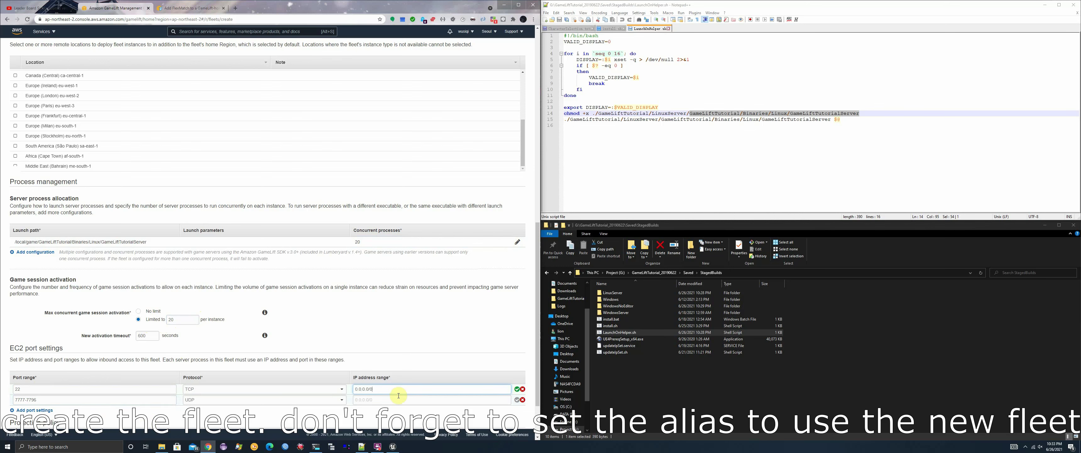
click(389, 398)
text(0.0.0.0/0)
click(517, 399)
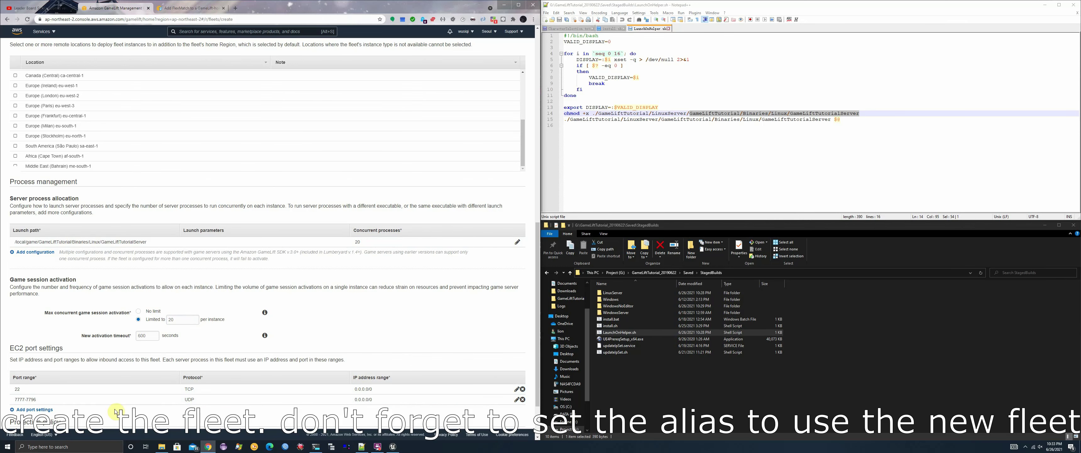
Initialize the Lobby fleet and add 'be back when it's ac' to line 5 of the notes.
scroll(303, 375, down, 3)
click(499, 418)
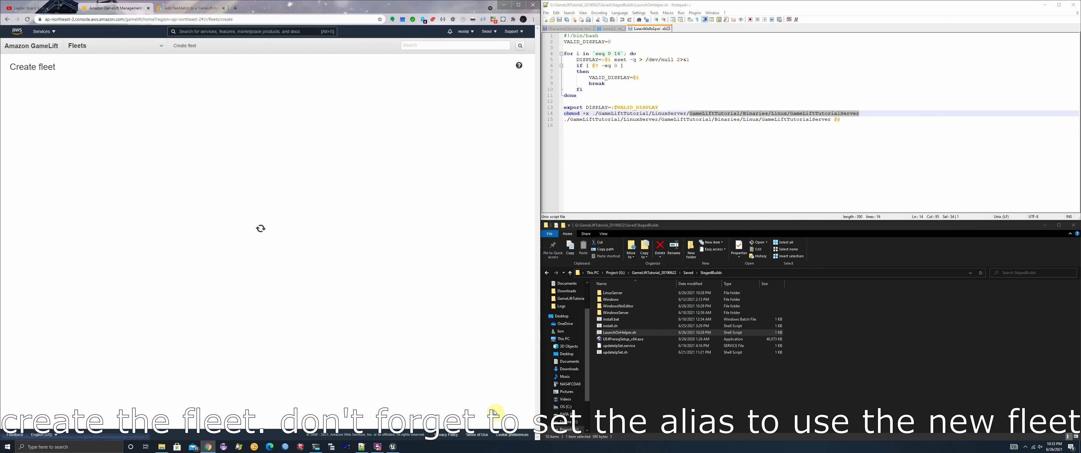
click(569, 28)
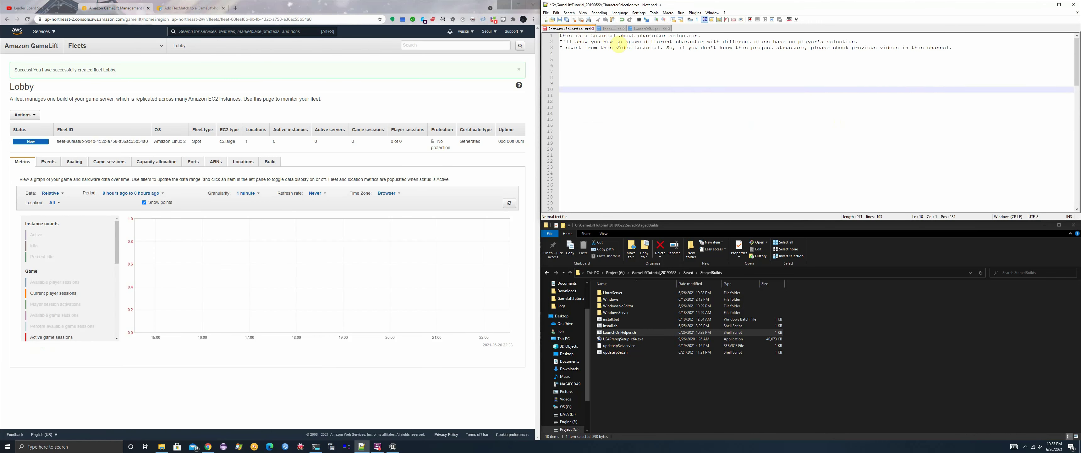
click(585, 61)
text(be back when it's ac)
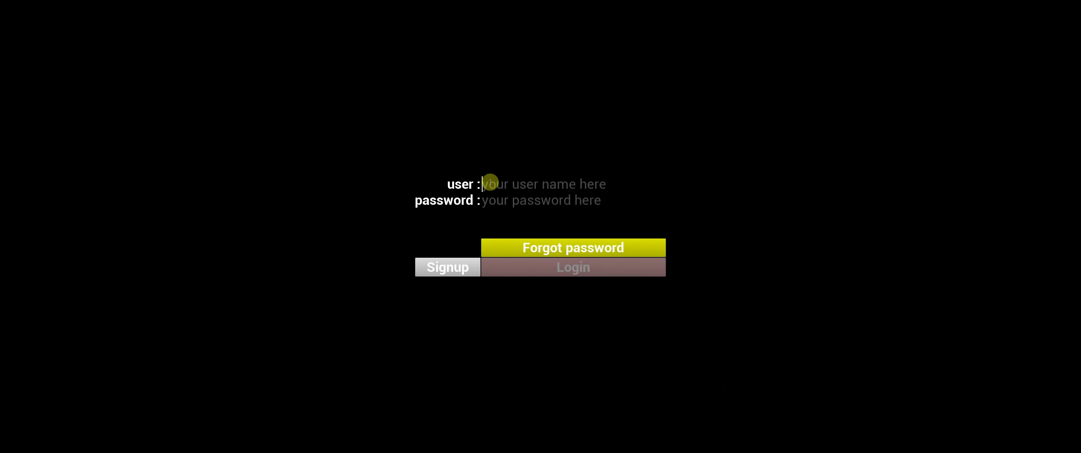
Log the first game client in with a test account's user name and password.
click(490, 183)
click(490, 199)
click(502, 269)
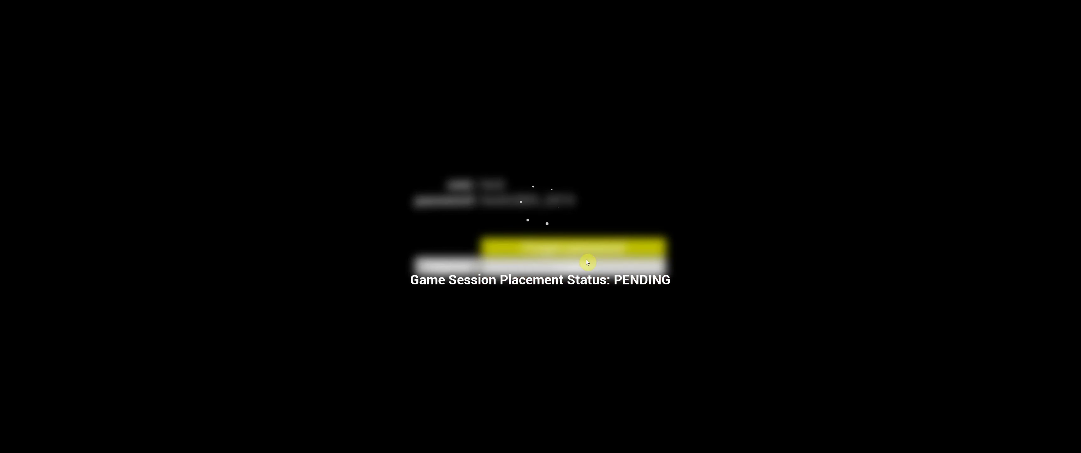
Launch a second GameLiftTutorial instance and log it in with a test account's password.
key(alt+Tab)
double_click(632, 364)
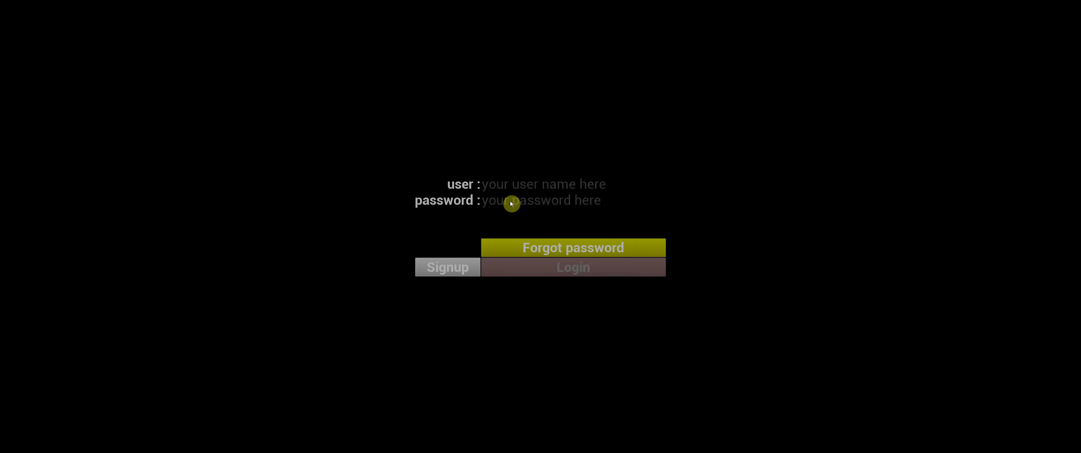
key(Tab)
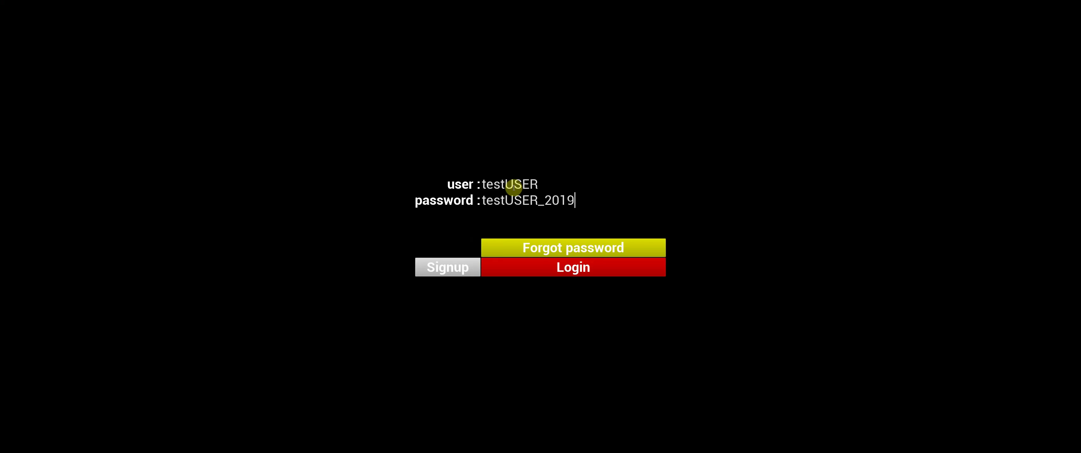
key(Return)
key(alt+Tab)
Launch a third instance and log in with another test account's user name and password.
double_click(627, 365)
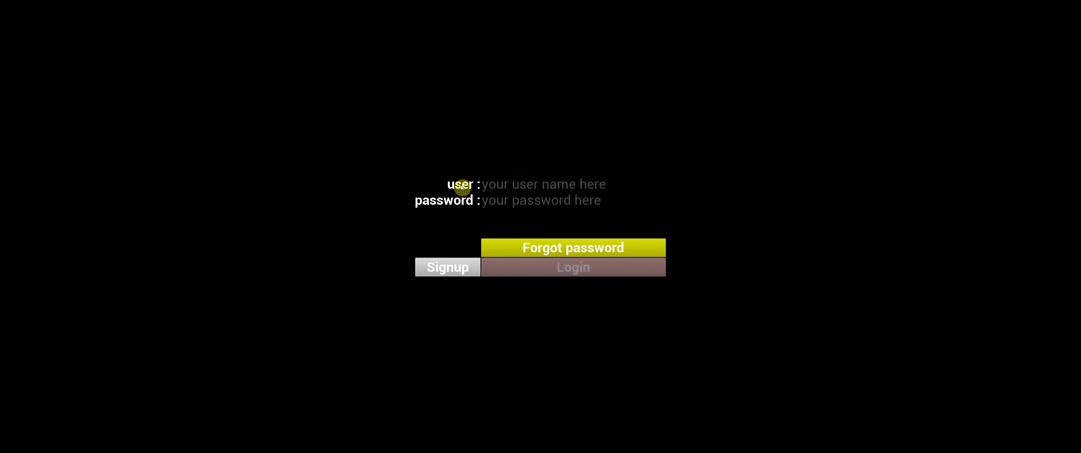
click(512, 186)
text(test02)
key(Tab)
click(543, 268)
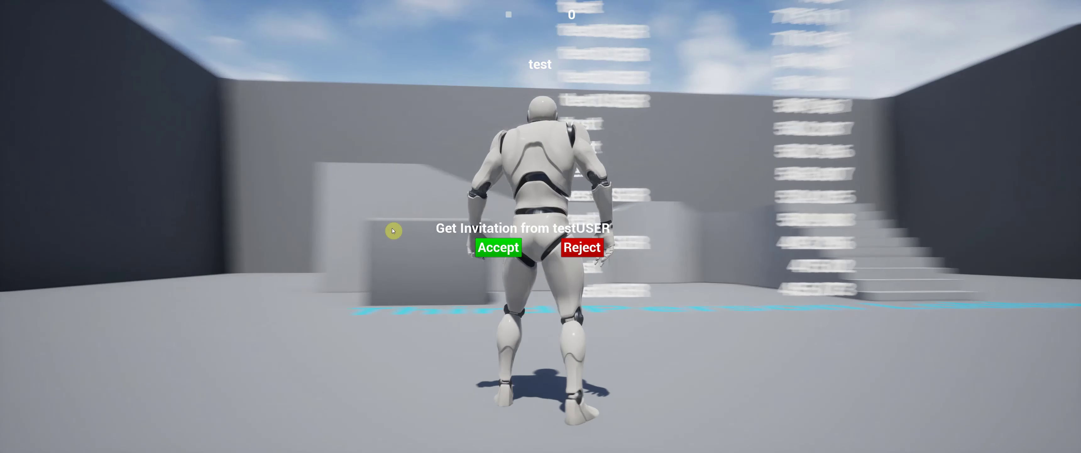
Accept the team invitation, run the character across the arena, and compare characters across the three clients.
click(498, 243)
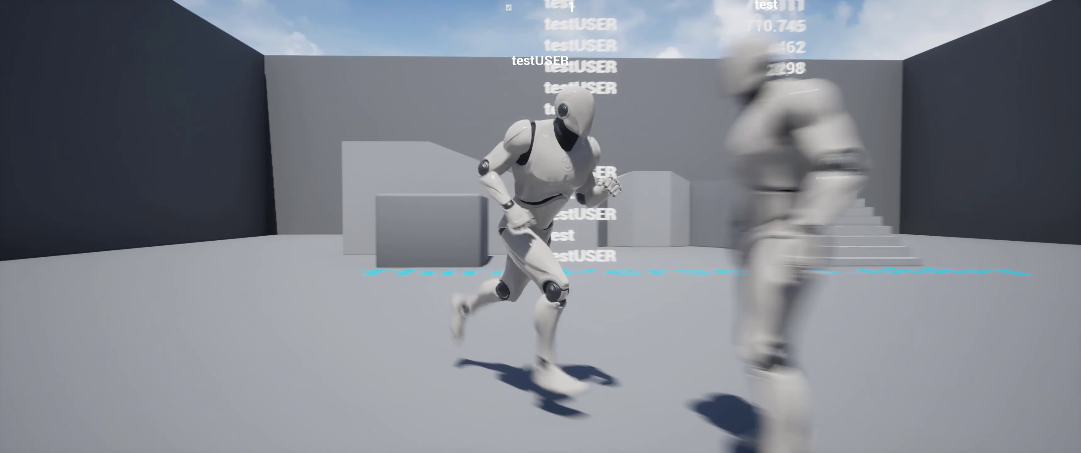
key(d)
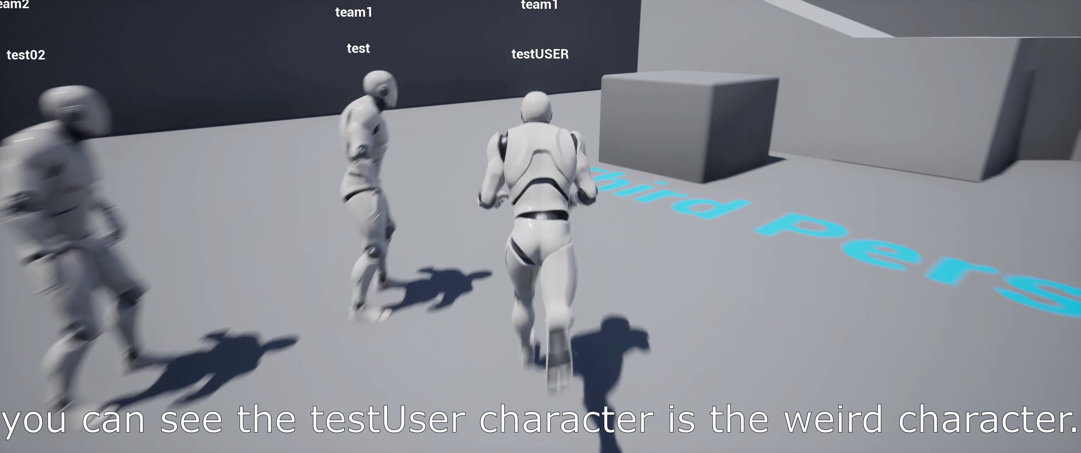
key(alt+Tab)
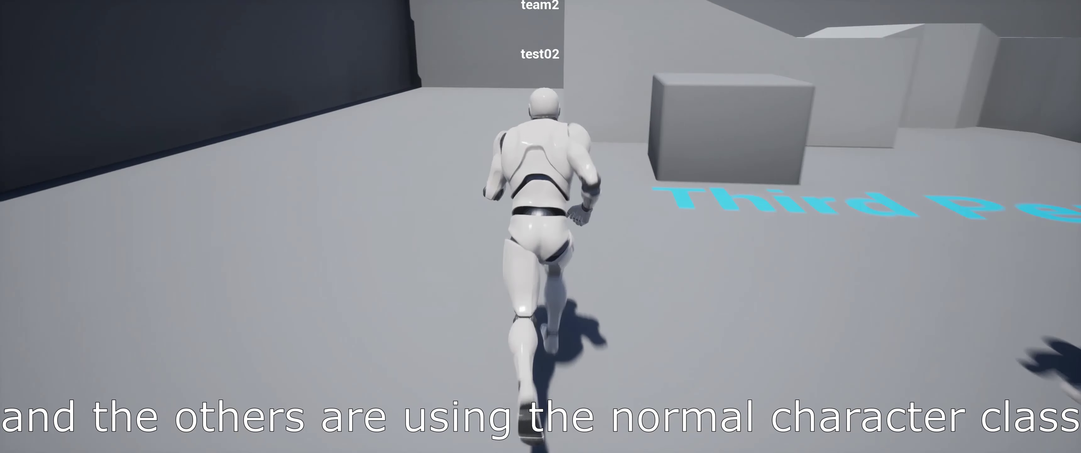
key(alt+Tab)
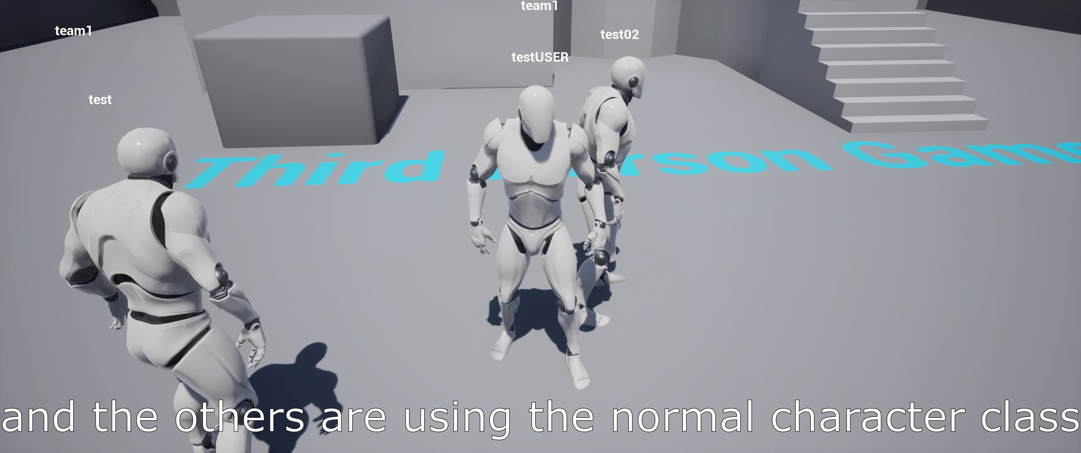
key(alt+Tab)
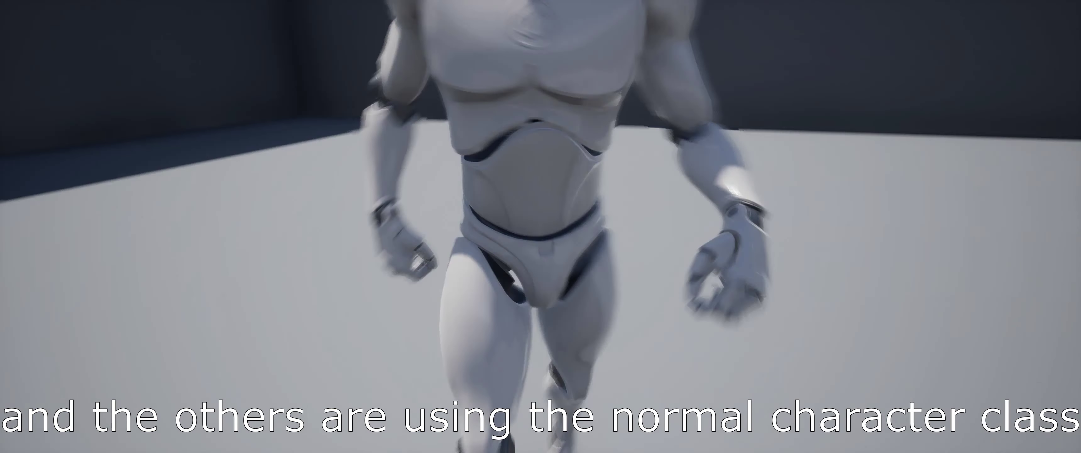